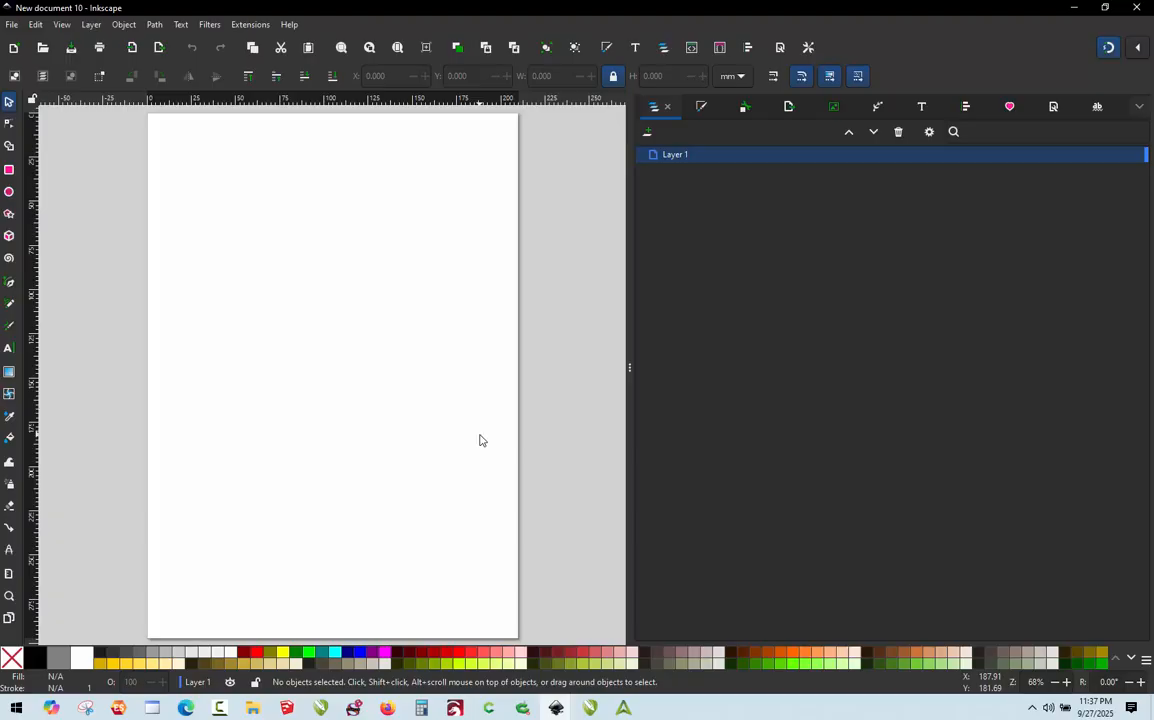
Import KWMS Digitize.svg from the Desktop as editable objects in the current document.
click(13, 24)
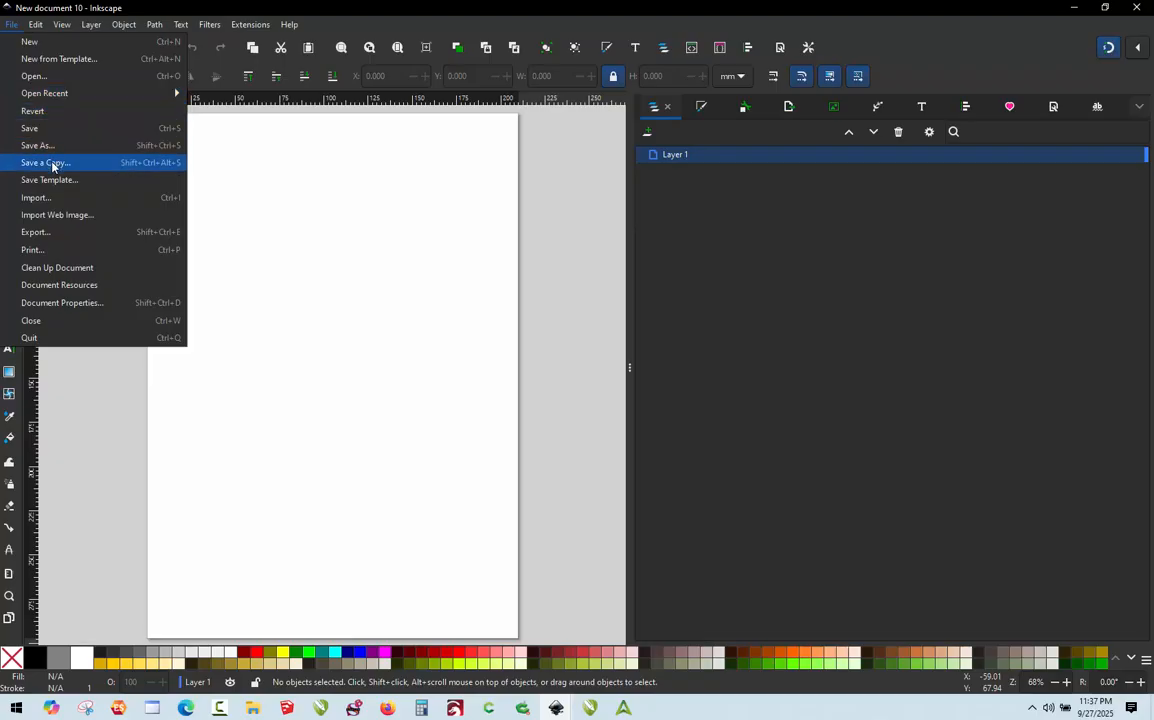
click(45, 197)
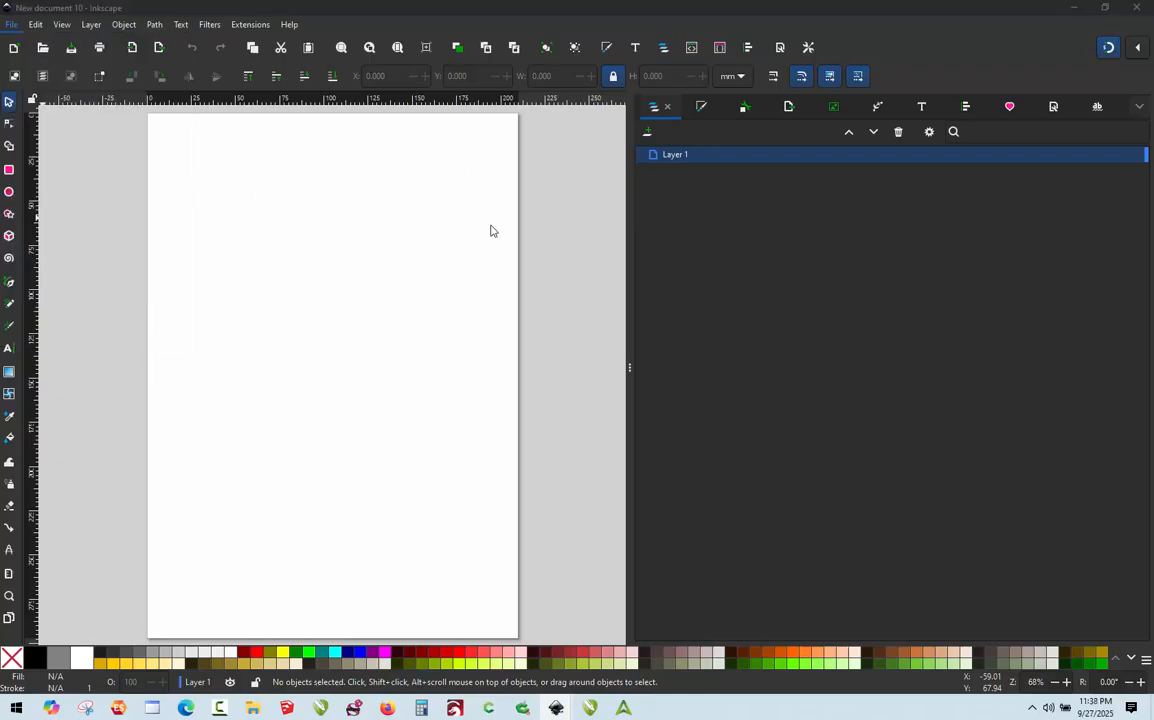
scroll(770, 225, down, 3)
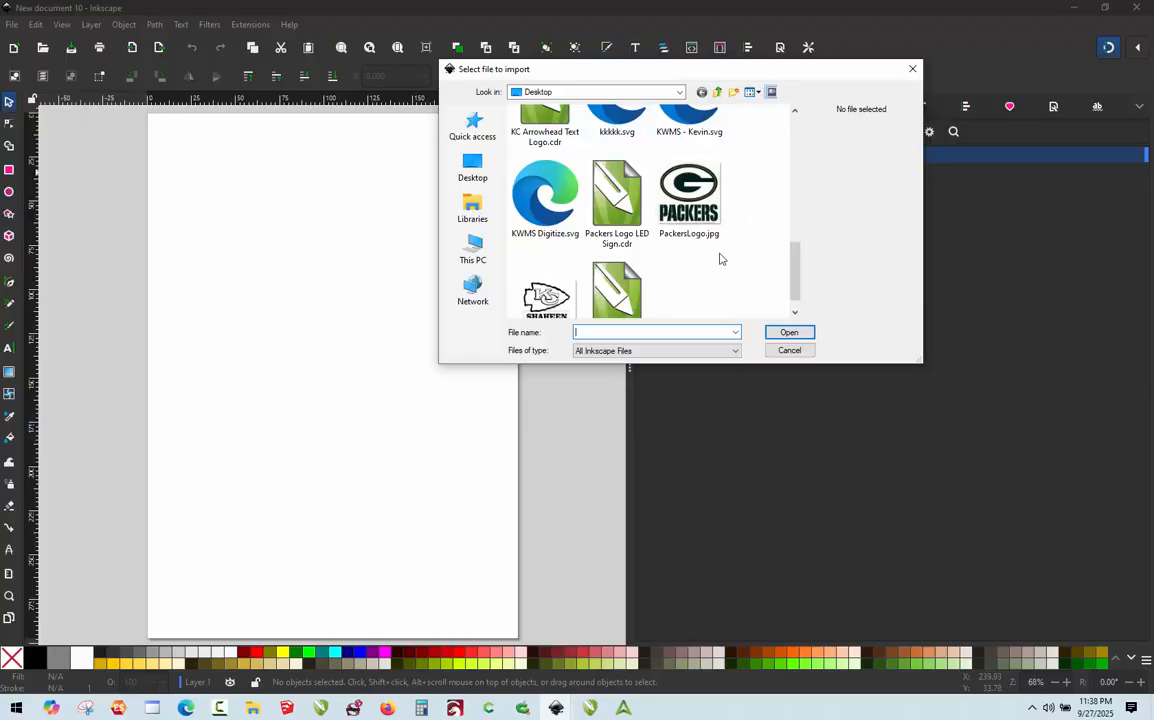
scroll(722, 259, up, 1)
scroll(722, 259, down, 1)
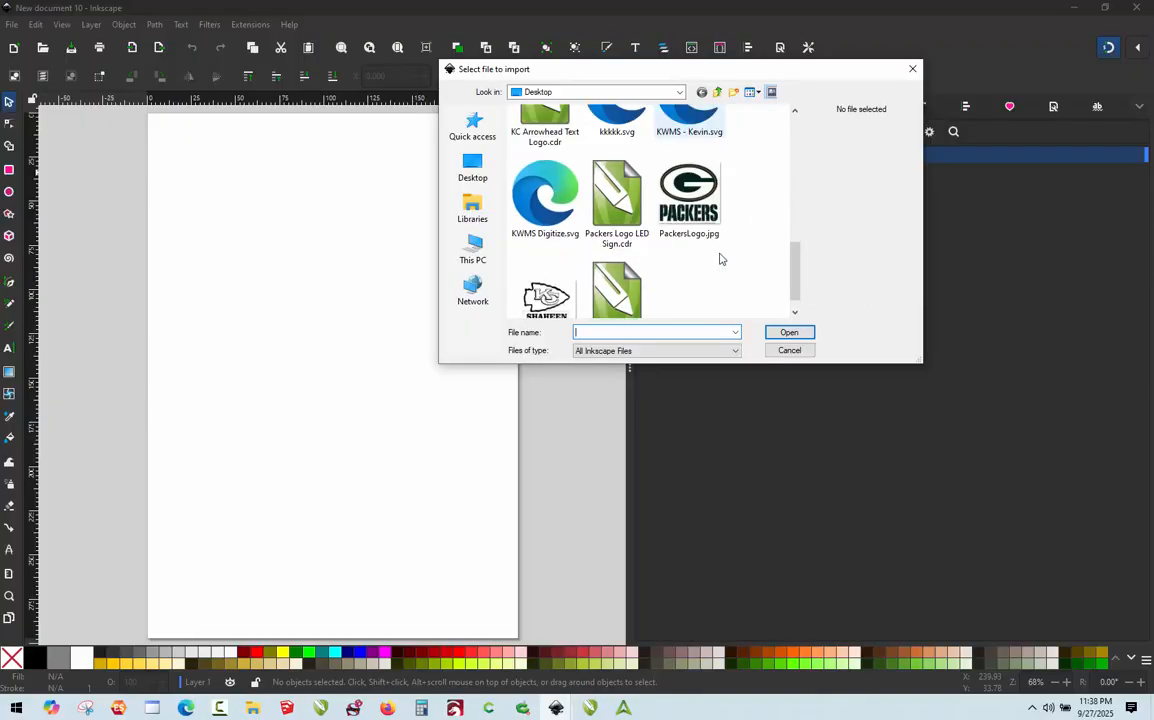
click(542, 195)
double_click(539, 200)
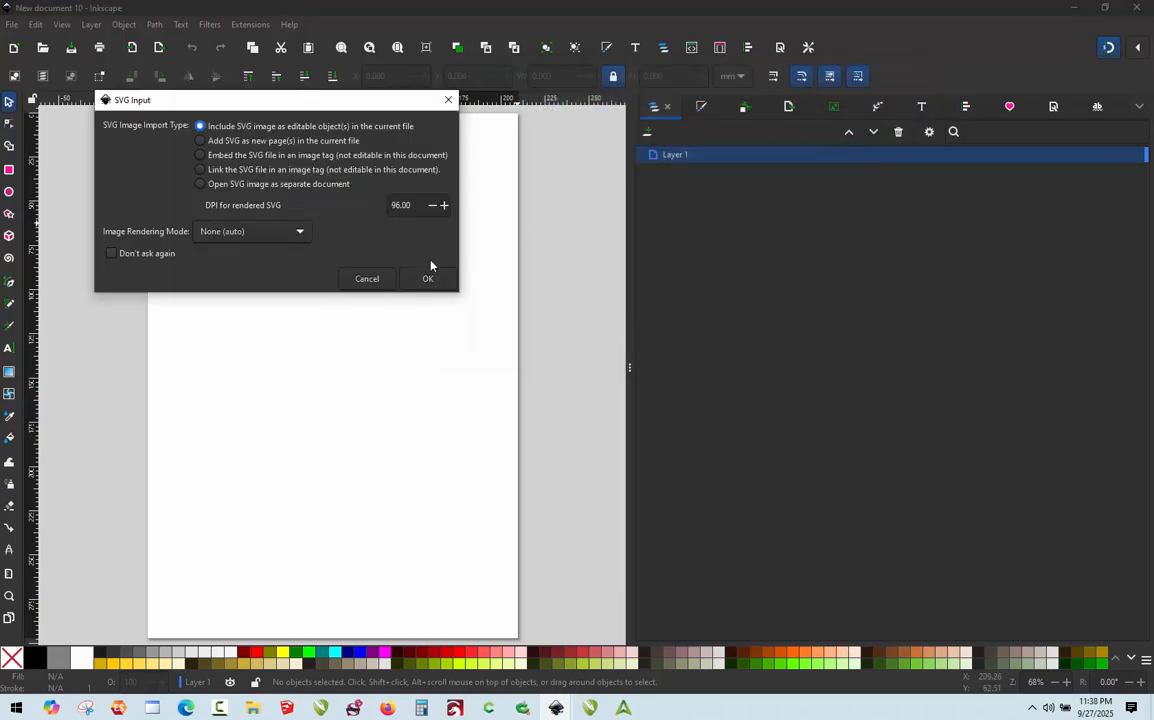
click(428, 278)
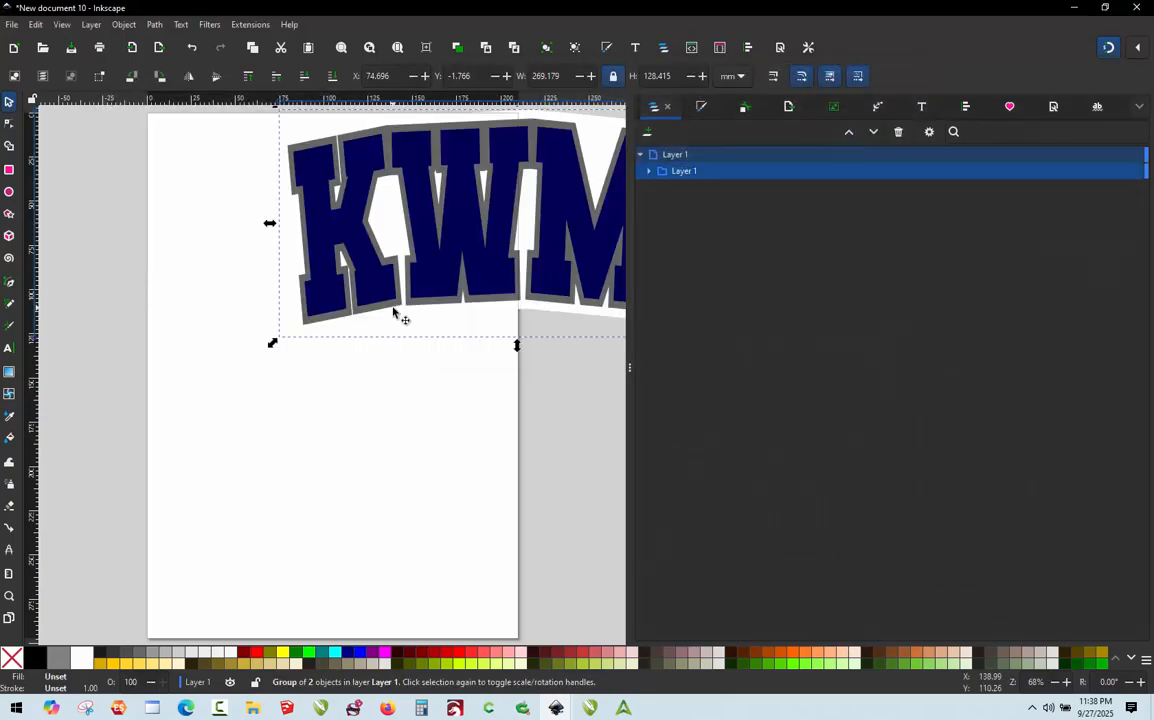
Move the imported KWMS artwork off the page to its right, at about X 254 mm and Y 0 mm.
scroll(400, 316, down, 4)
drag(373, 365, 459, 376)
scroll(456, 375, up, 3)
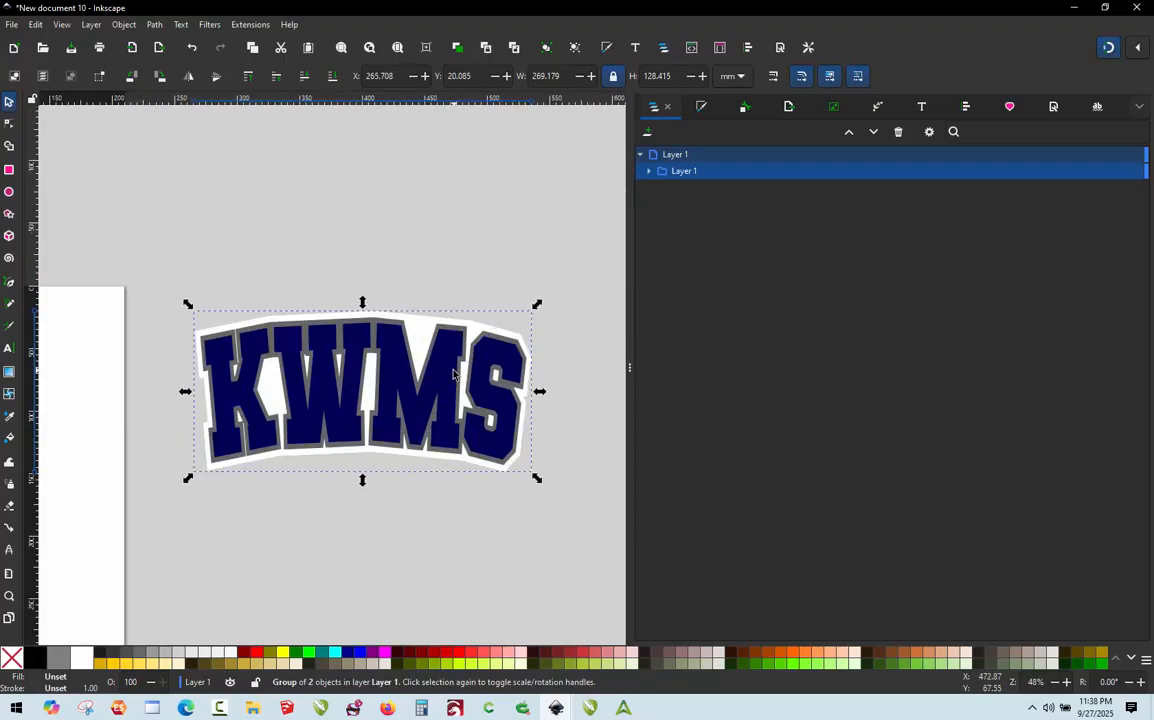
click(413, 265)
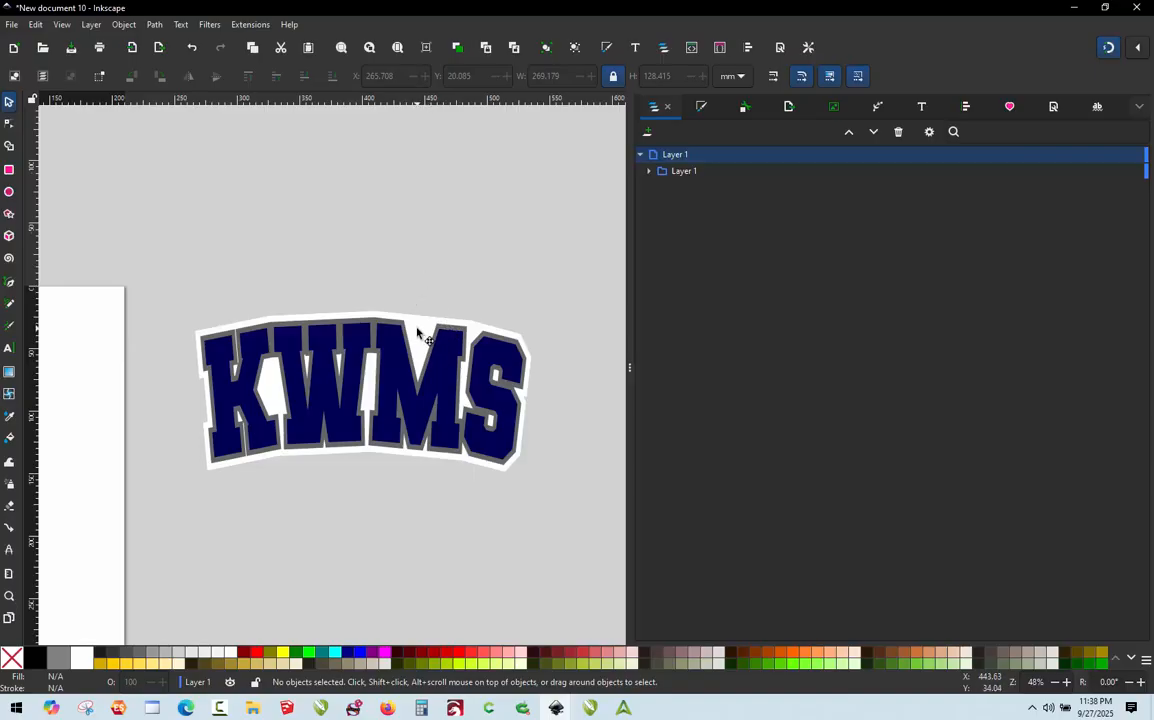
drag(419, 334, 400, 303)
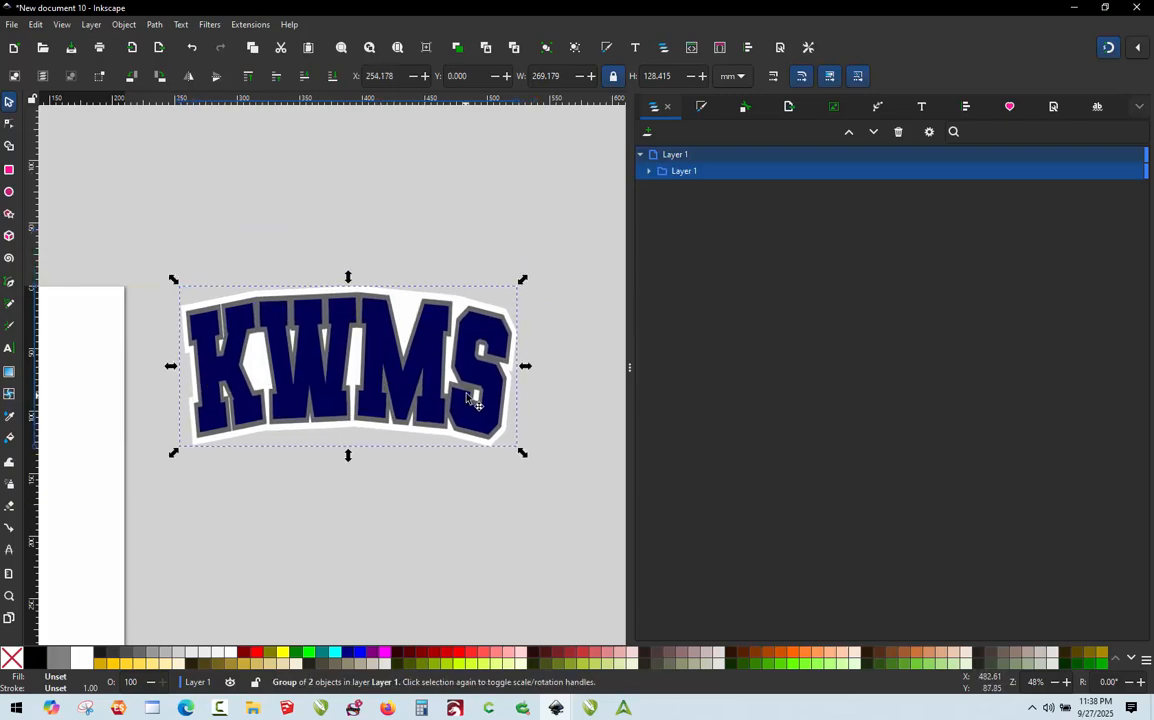
click(487, 204)
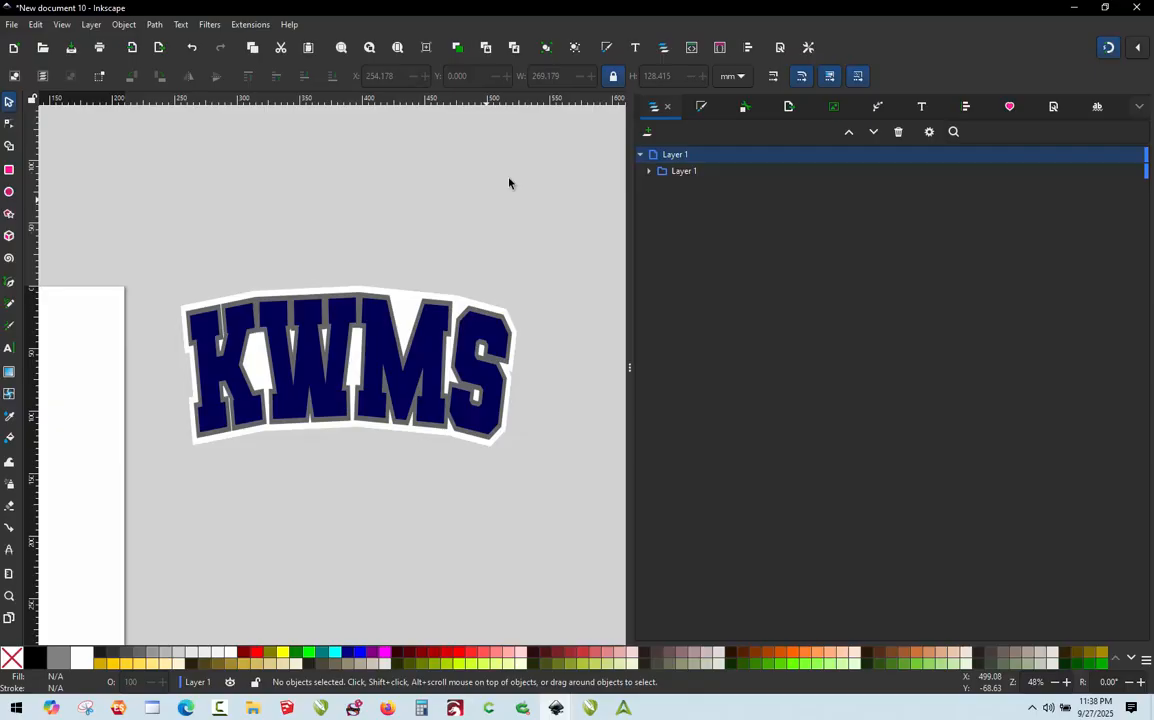
Expand the imported Layer 1 group and its subgroups, and delete the duplicate group g14.
click(649, 172)
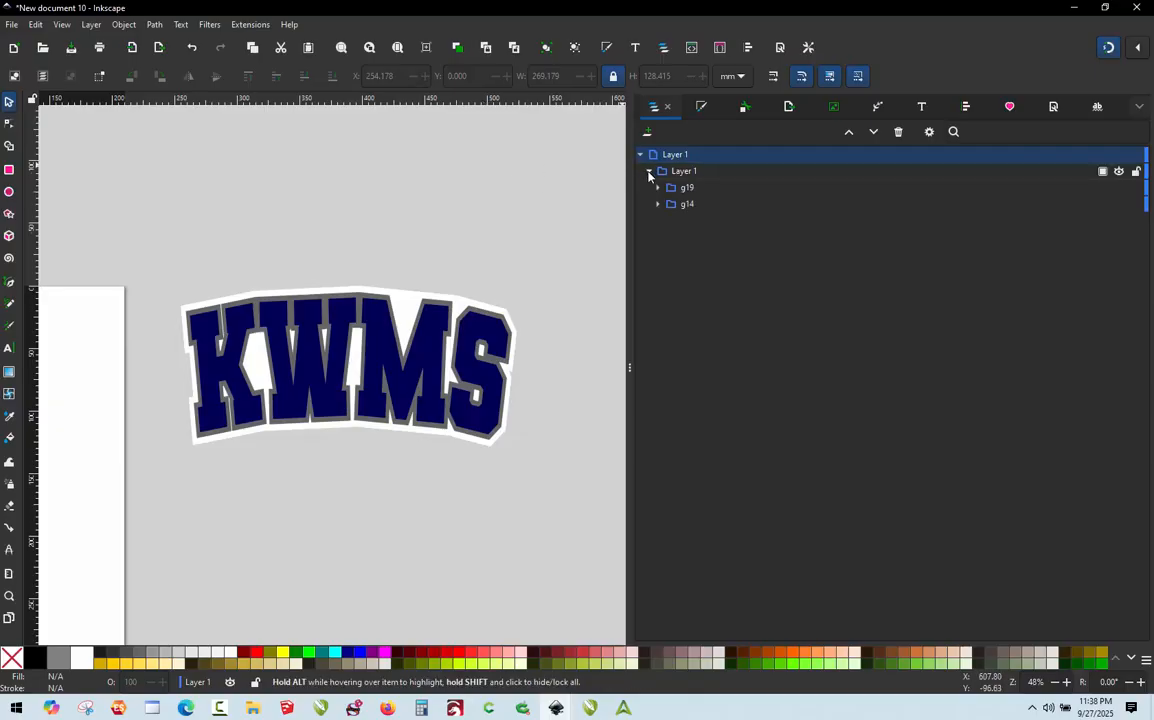
click(657, 188)
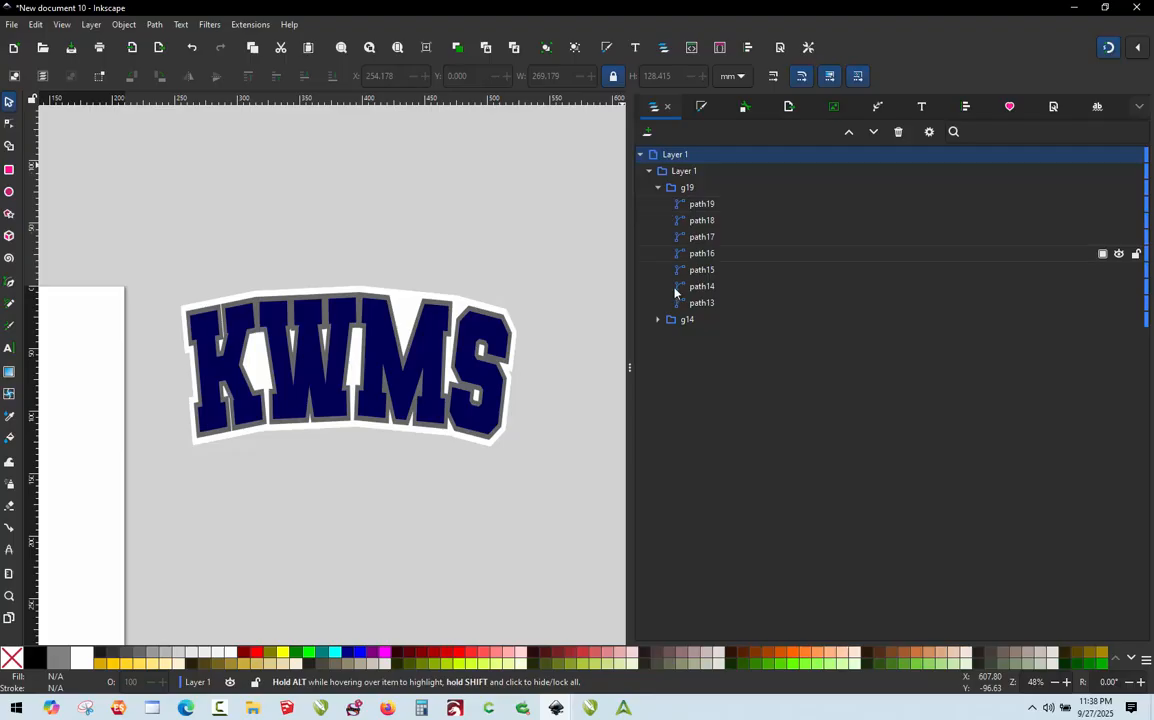
click(658, 319)
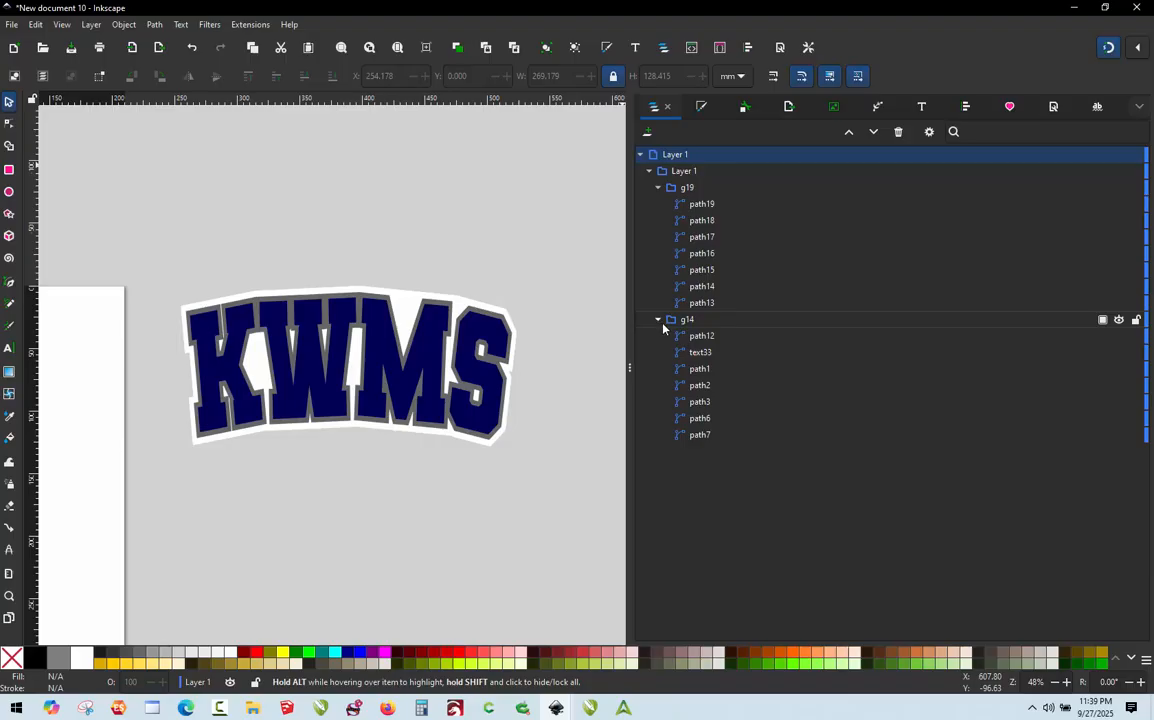
click(668, 320)
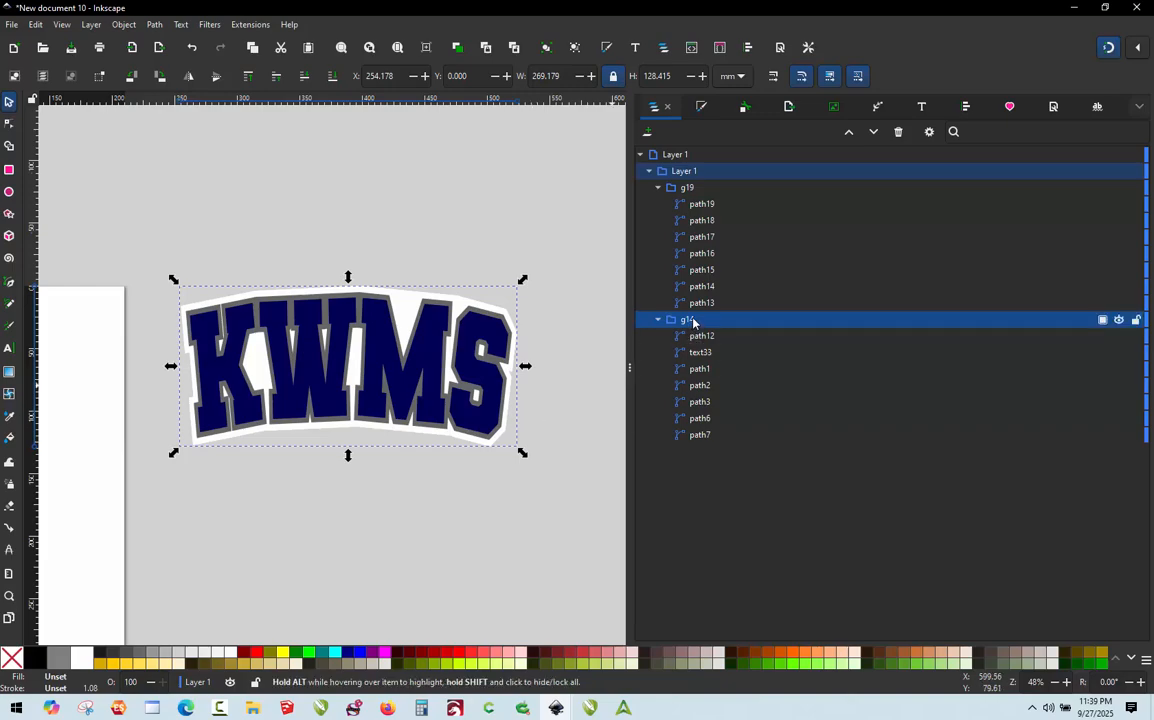
key(Delete)
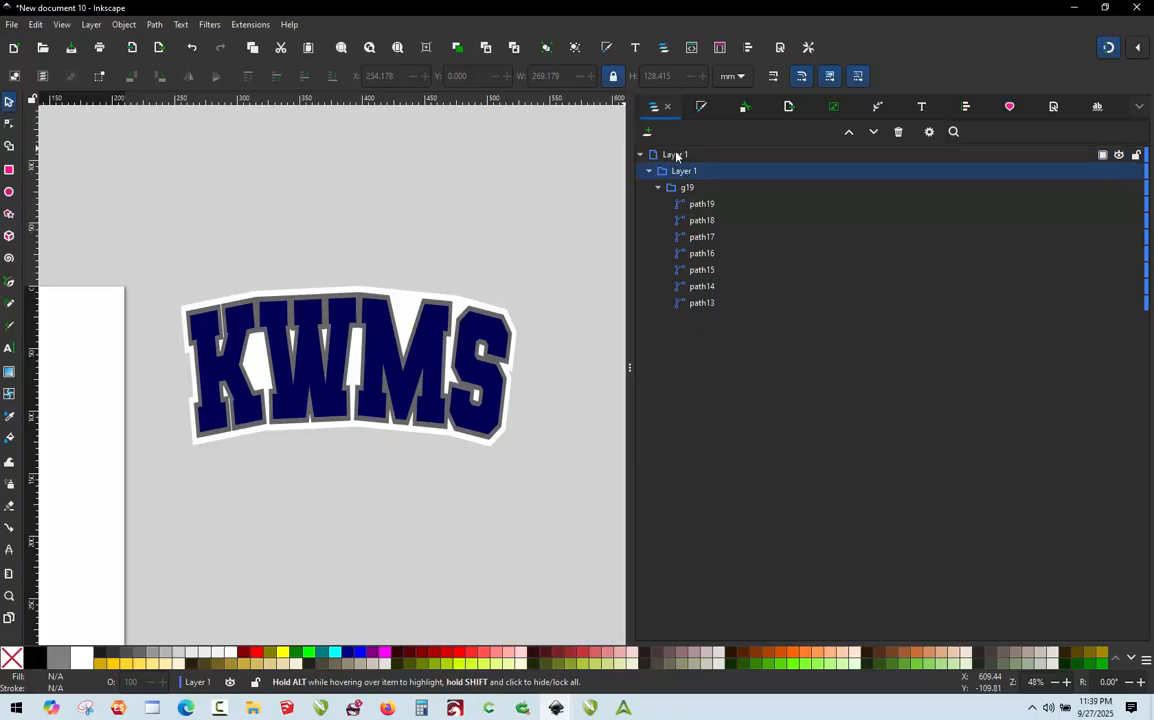
Move the inner Layer 1 group out of its parent layer and ungroup g19 inside it.
drag(691, 171, 668, 154)
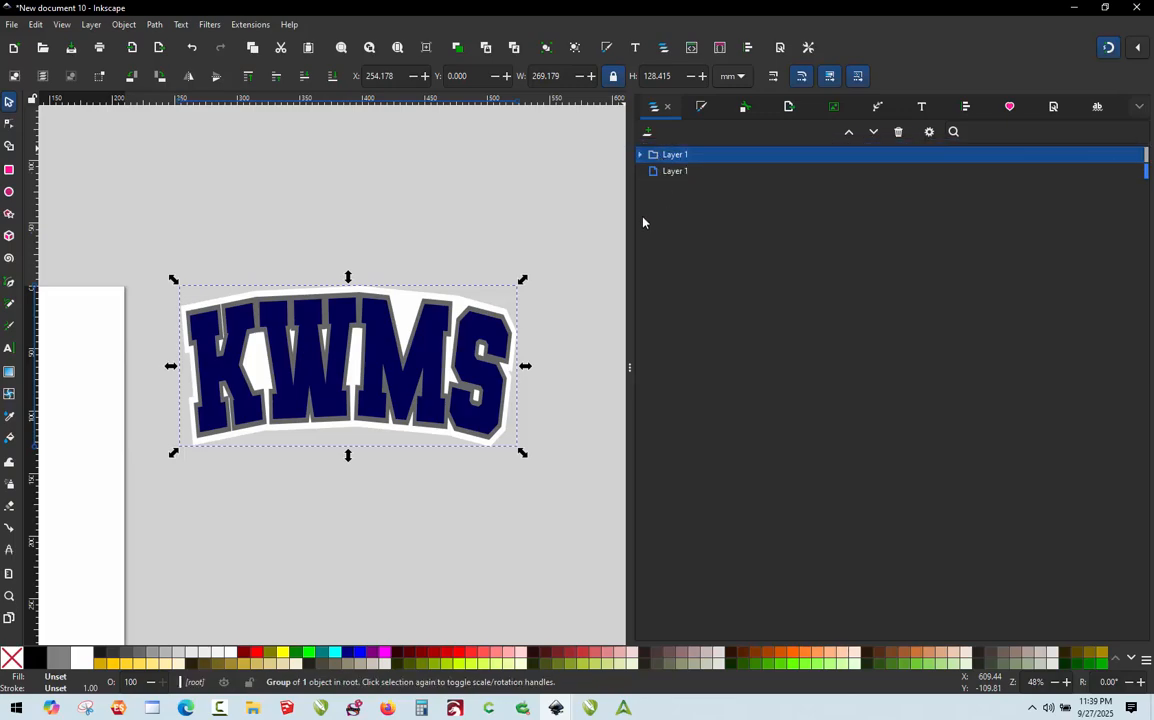
click(640, 155)
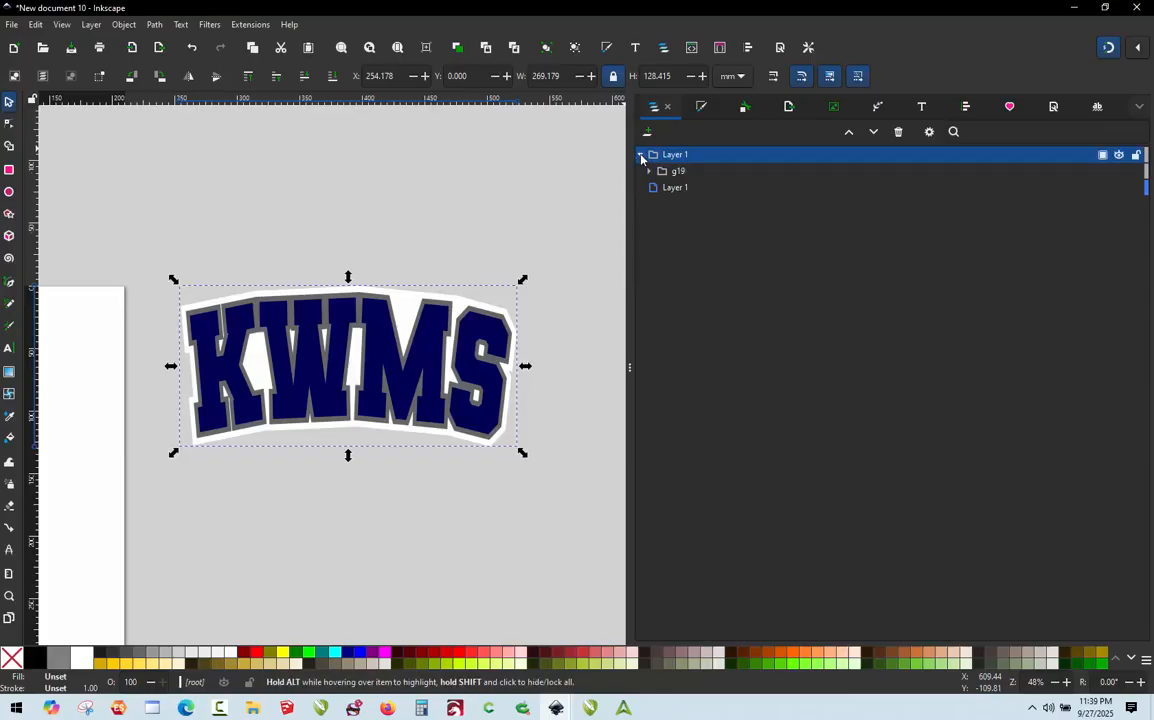
click(649, 171)
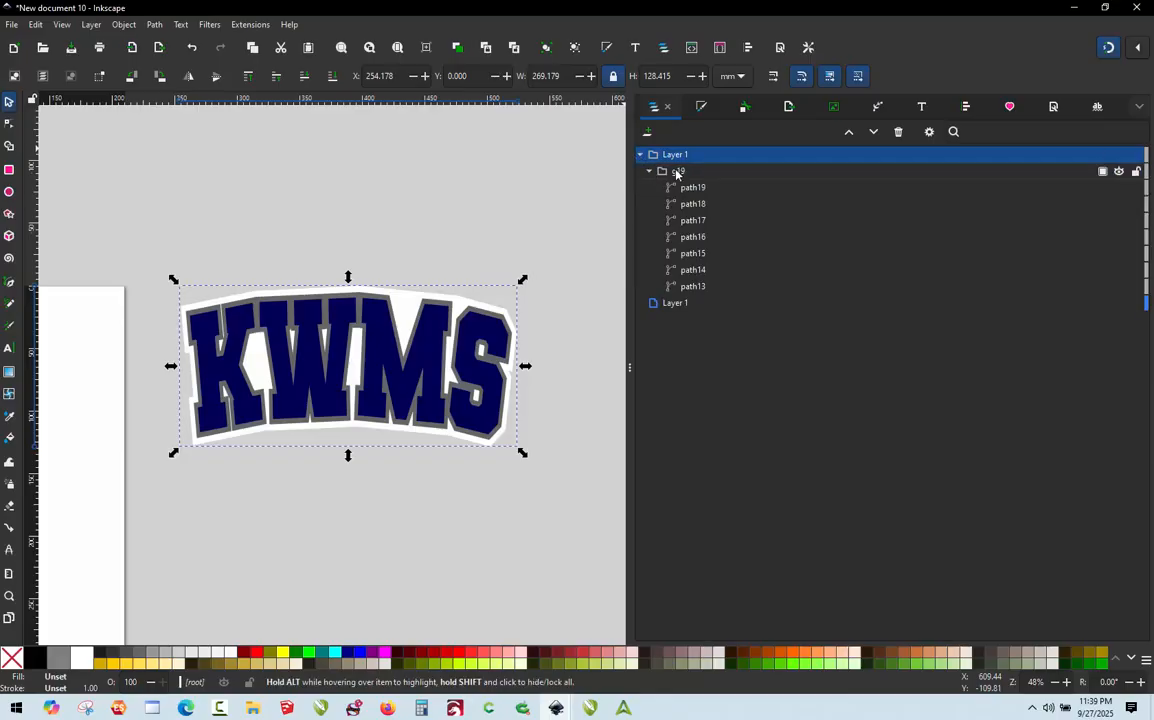
click(677, 172)
right_click(677, 172)
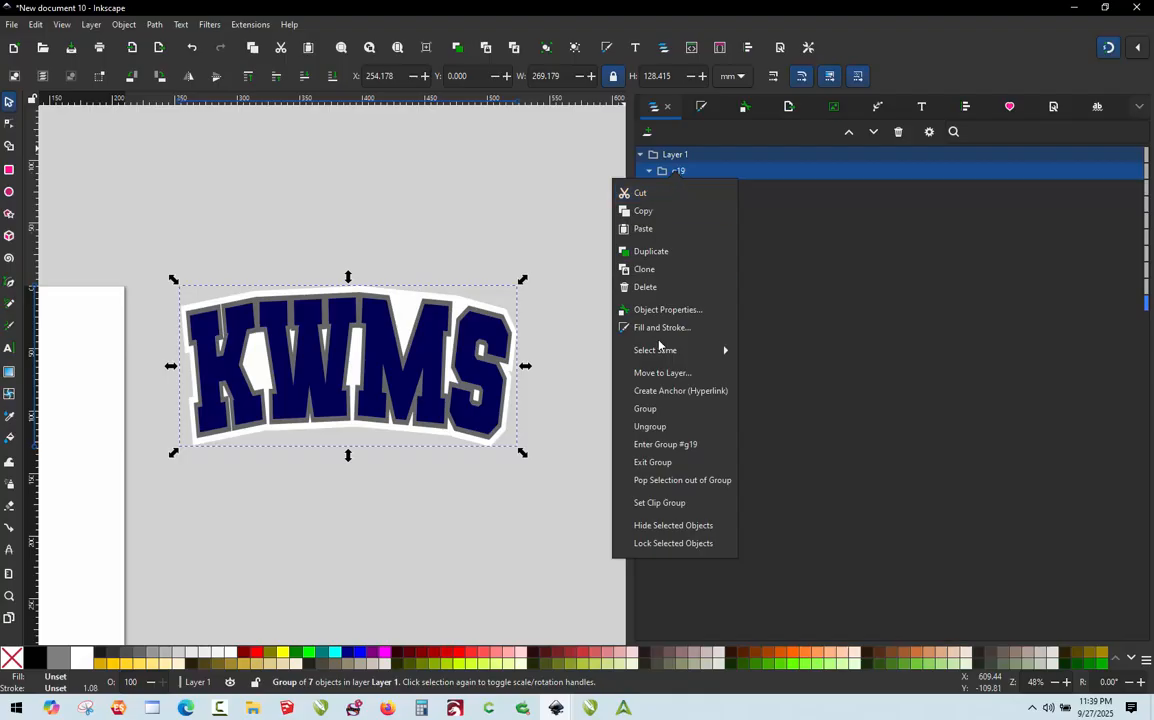
key(Return)
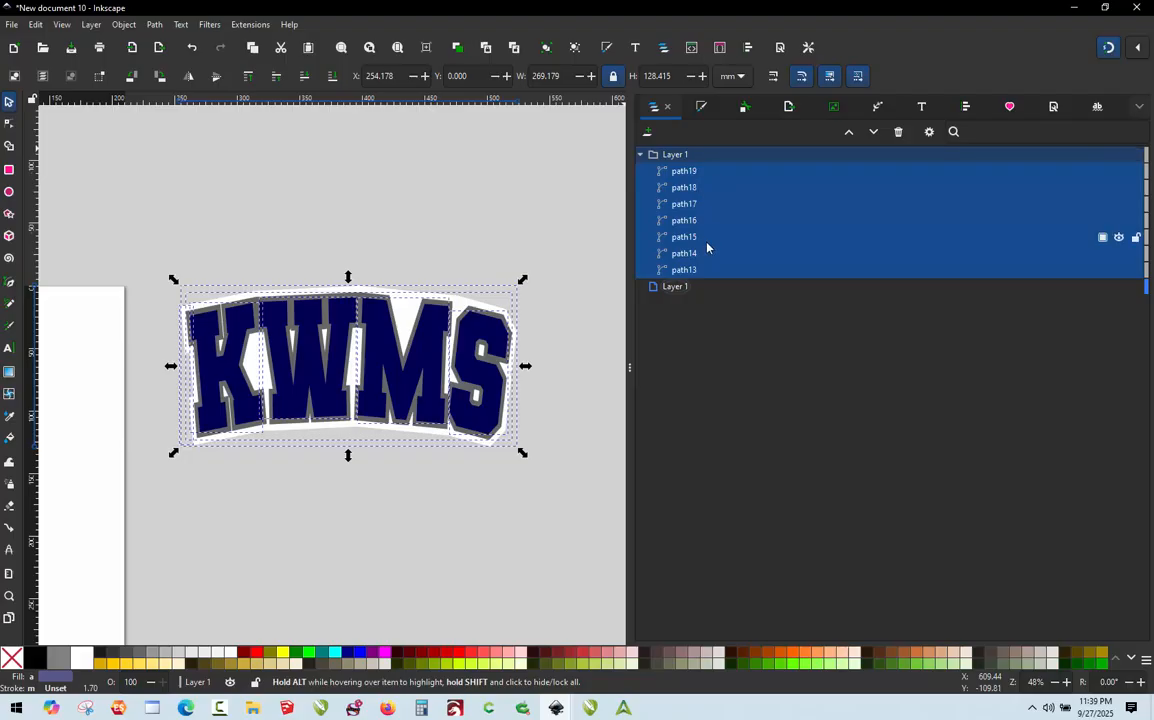
Rename the empty Layer 1 below the artwork group as White Background.
click(681, 288)
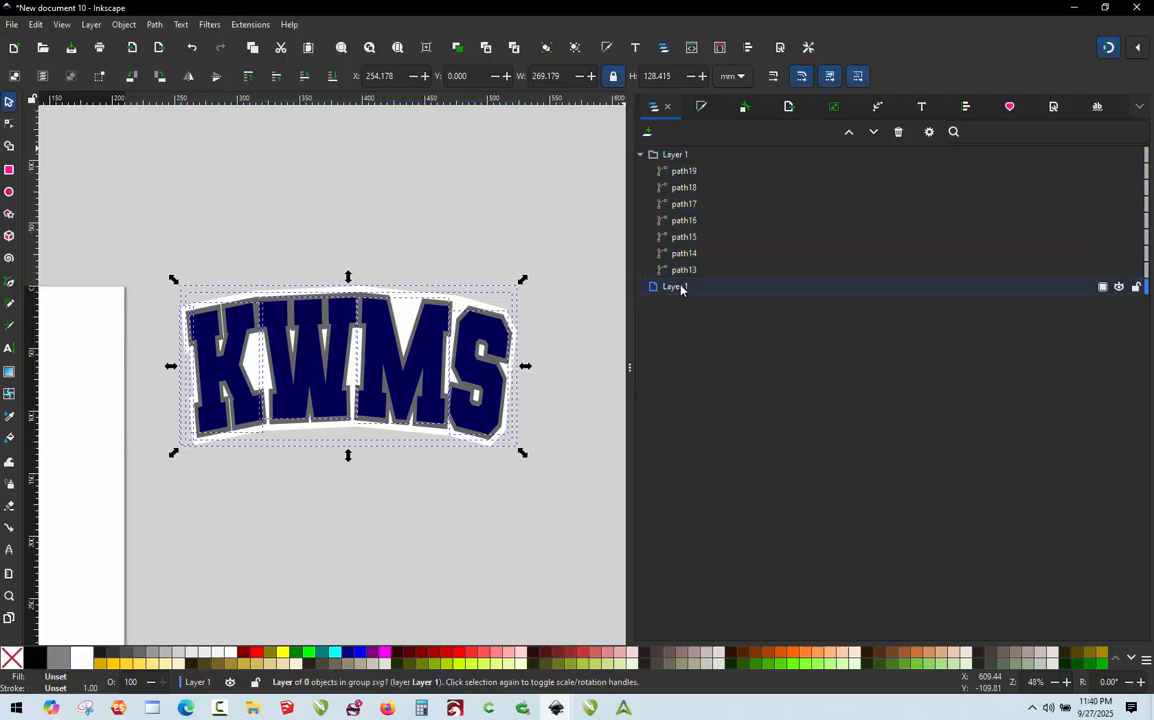
click(681, 288)
text(Whi)
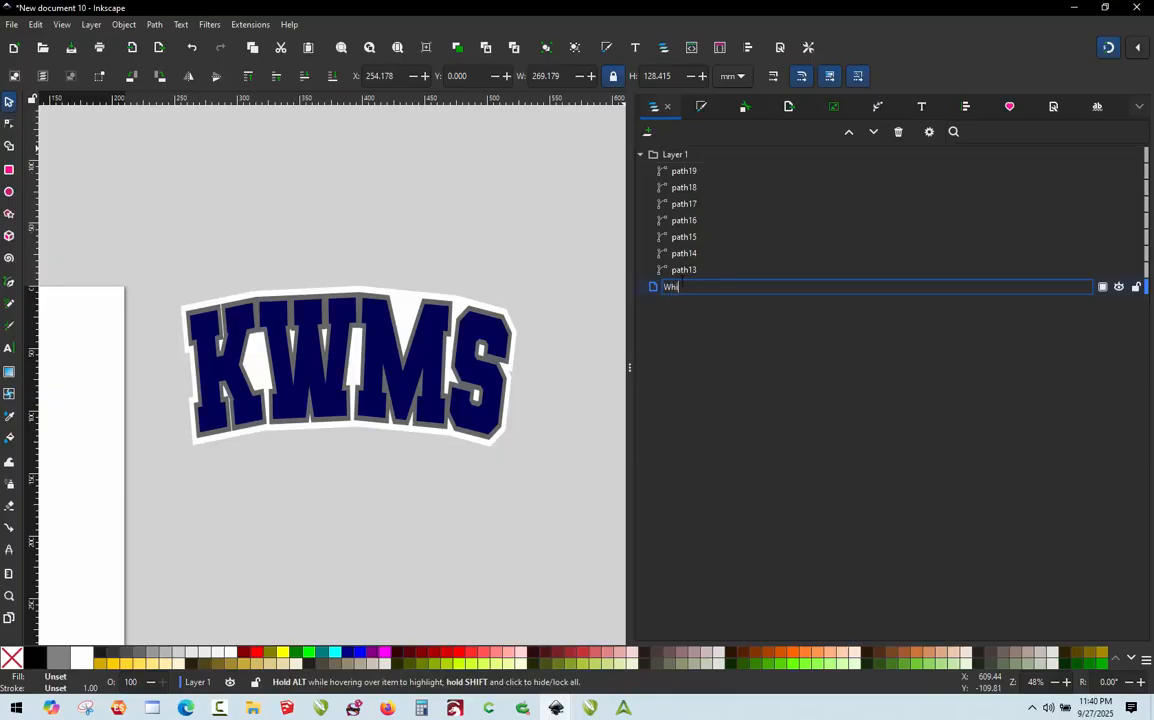
text(te Background)
key(Return)
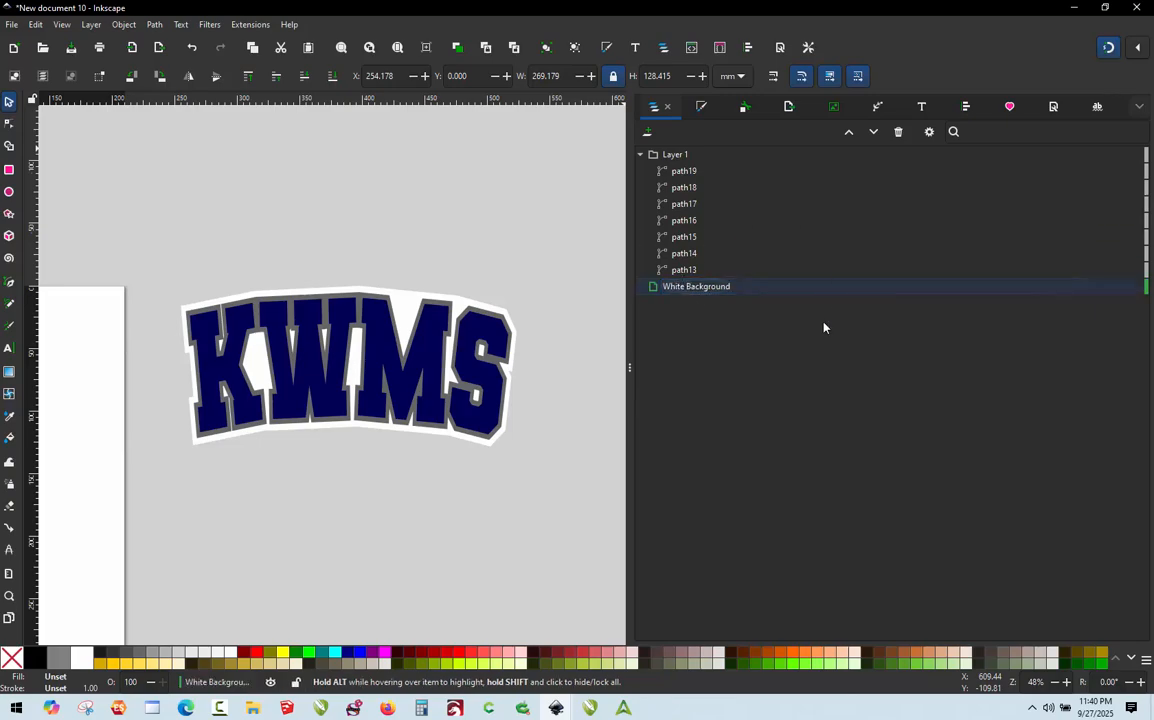
click(677, 290)
Rename the Layer 1 group containing the artwork paths as Gray Outline.
click(673, 156)
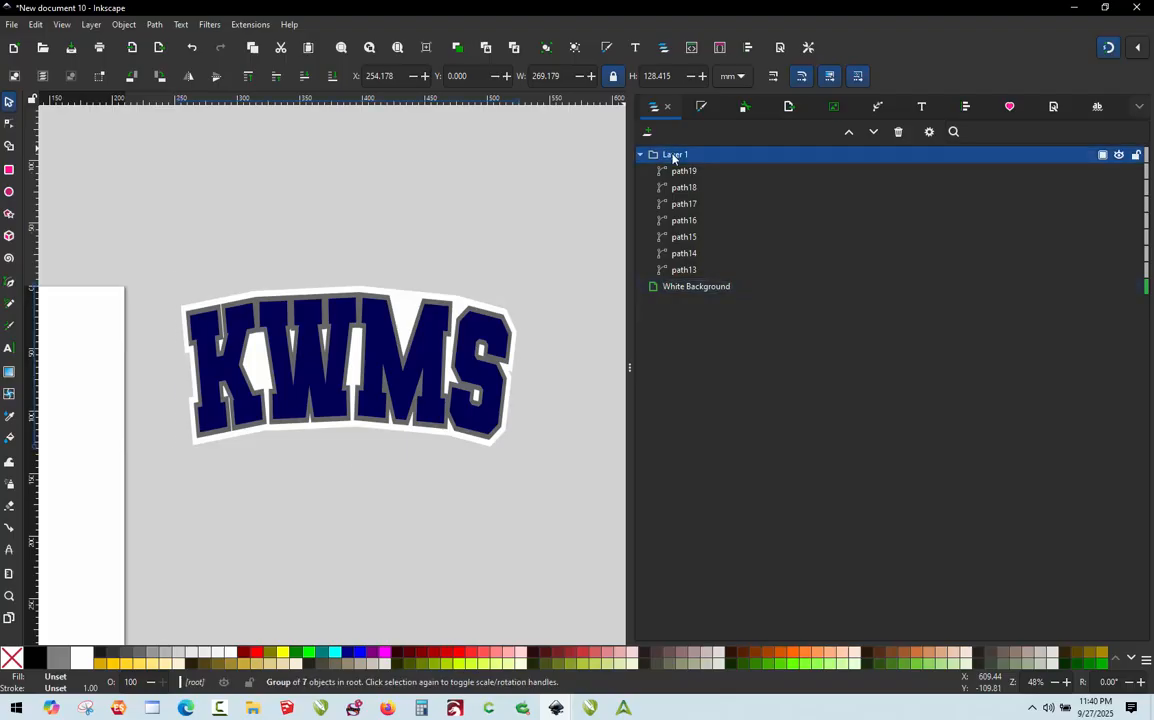
click(673, 156)
text(Gra)
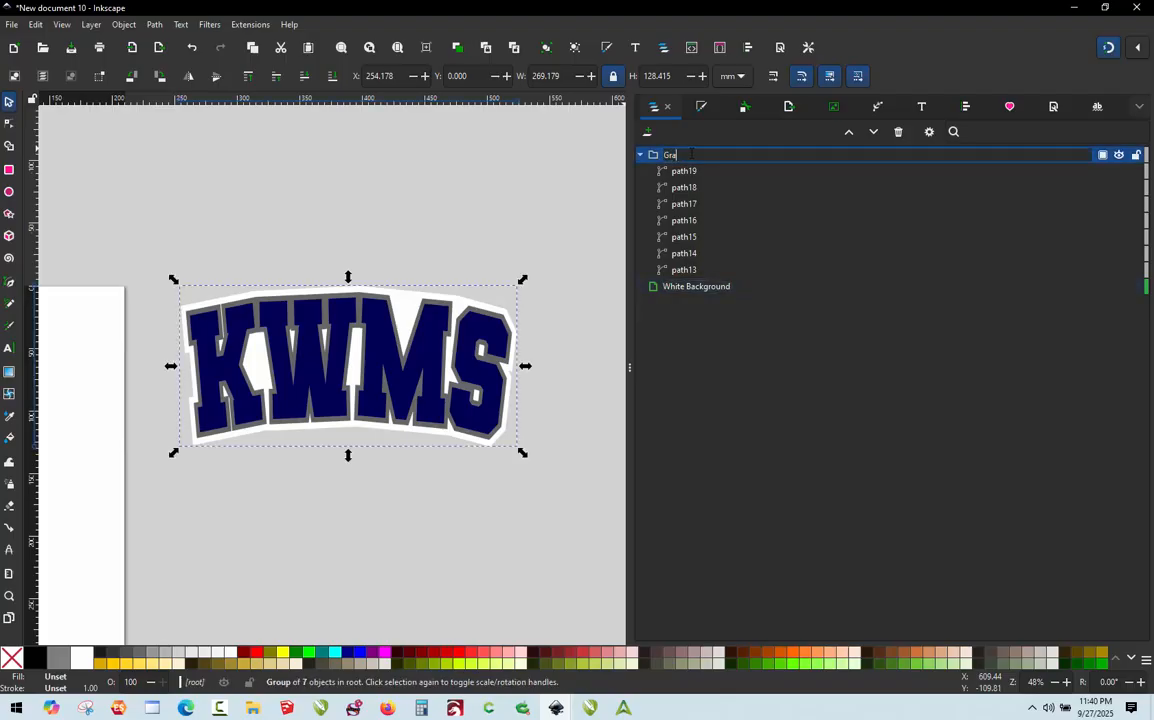
text(y Outline)
key(Return)
Add a new layer named Blue Text above the Gray Outline group.
click(648, 131)
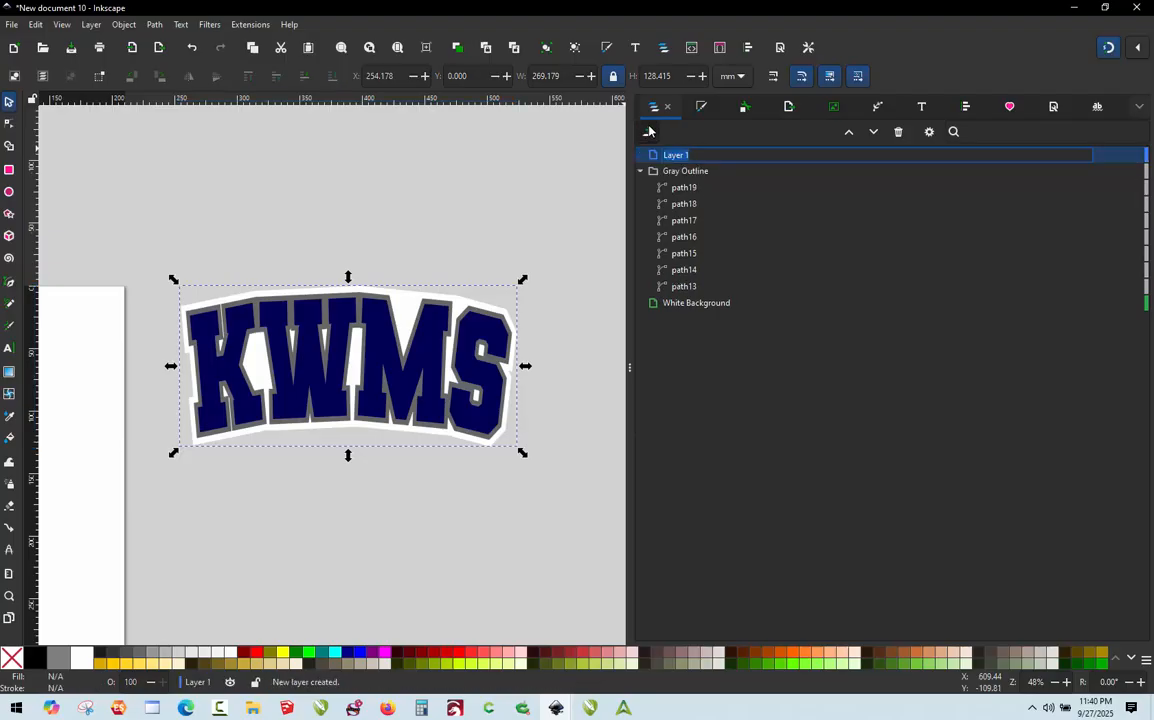
text(Bu)
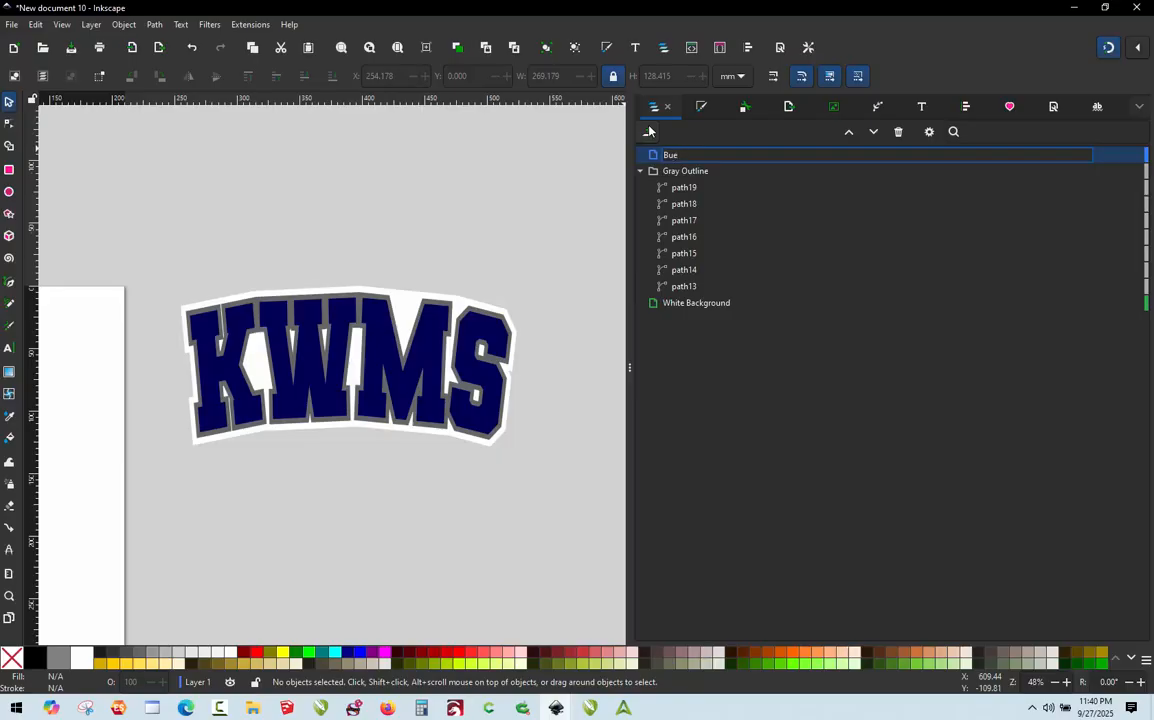
text(e)
key(BackSpace)
key(BackSpace)
text(lue Text)
key(Return)
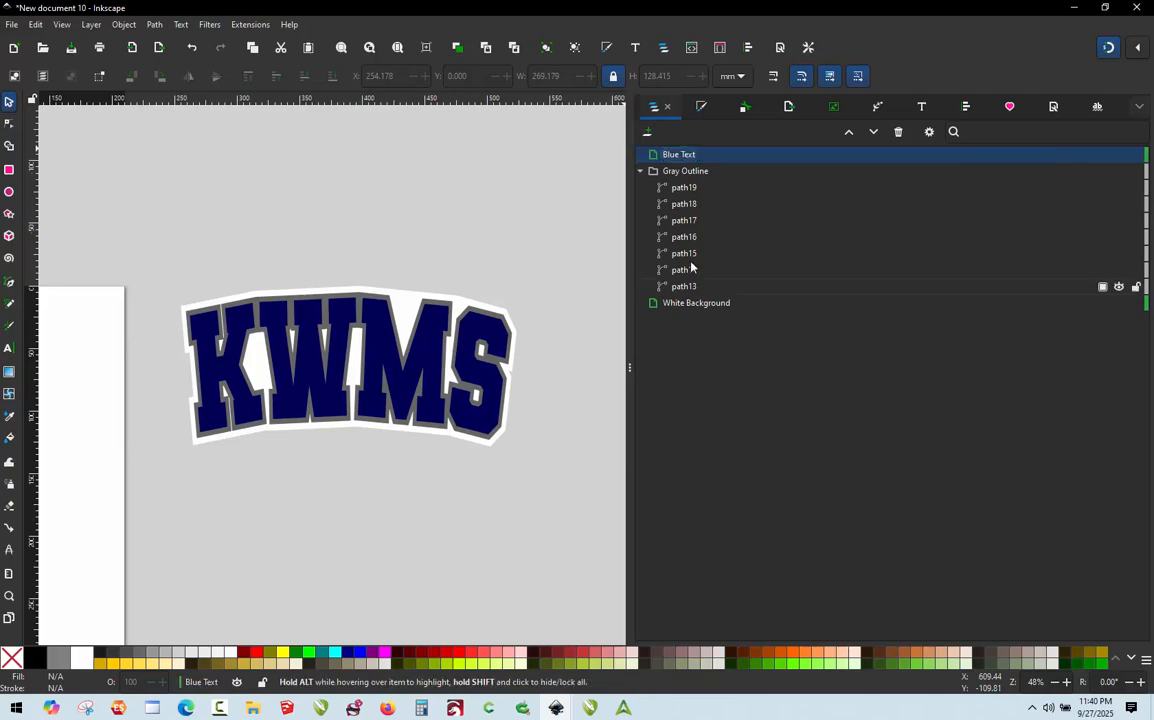
Delete the stray two-node path19 from the Gray Outline group.
click(690, 190)
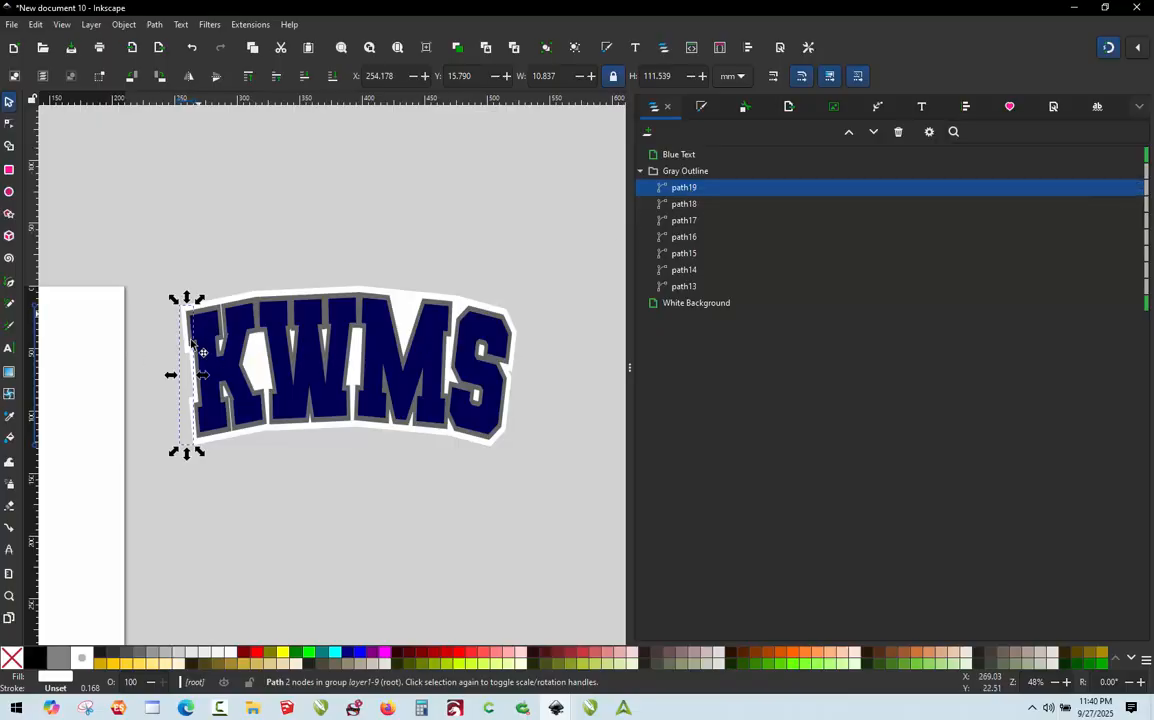
key(Delete)
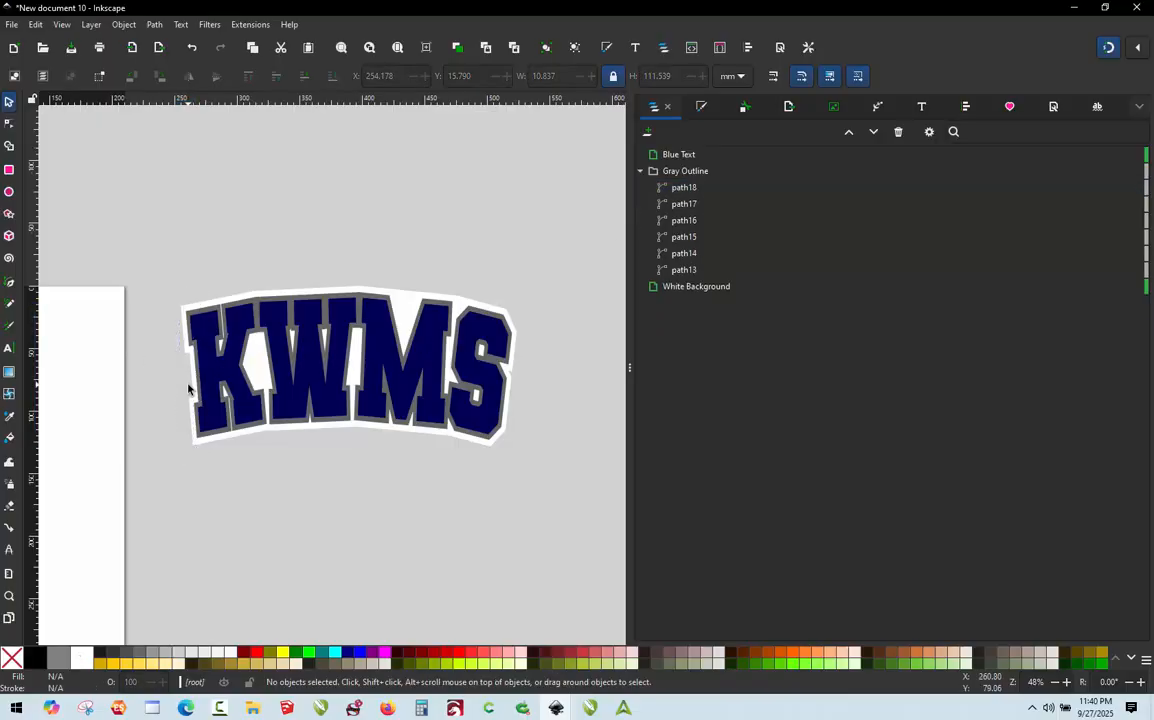
Rename path18, the blue K, as Letter K and move it into the Blue Text layer.
click(684, 190)
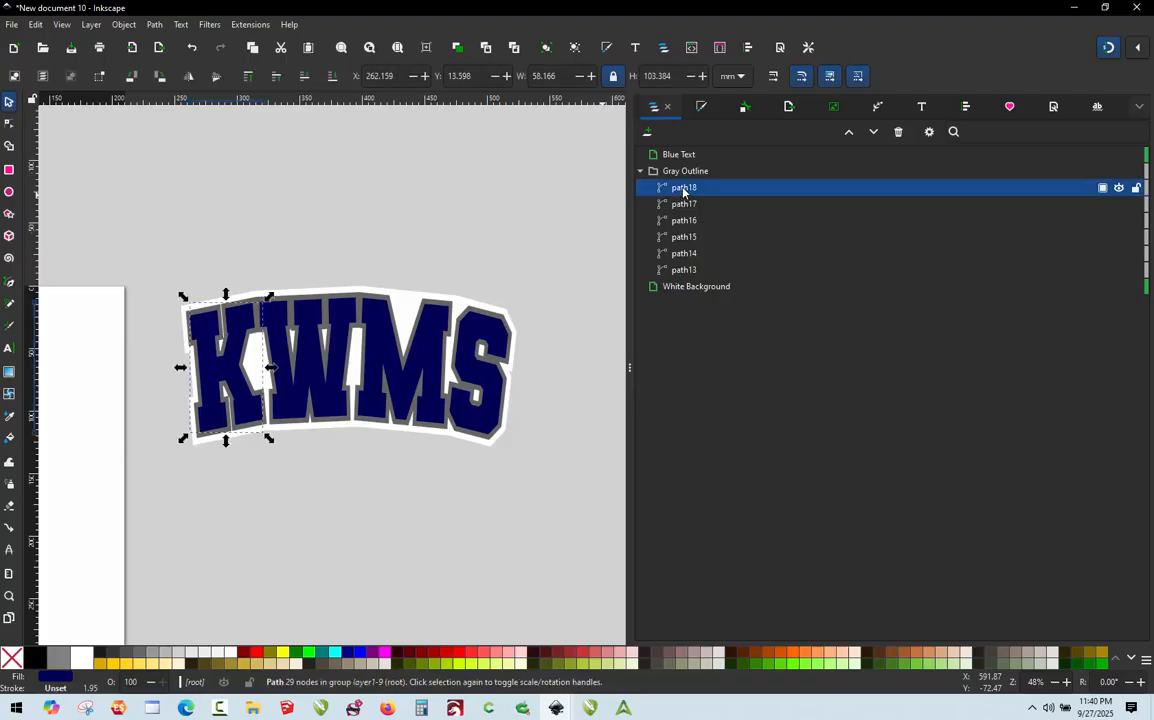
double_click(688, 177)
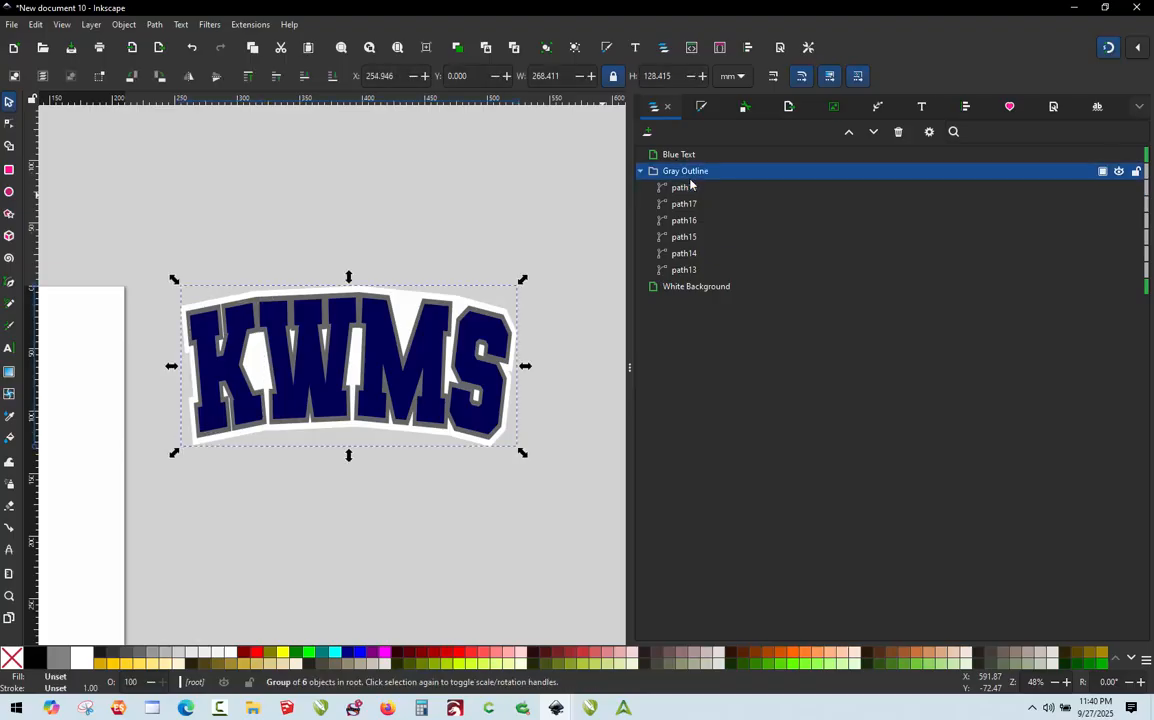
double_click(687, 187)
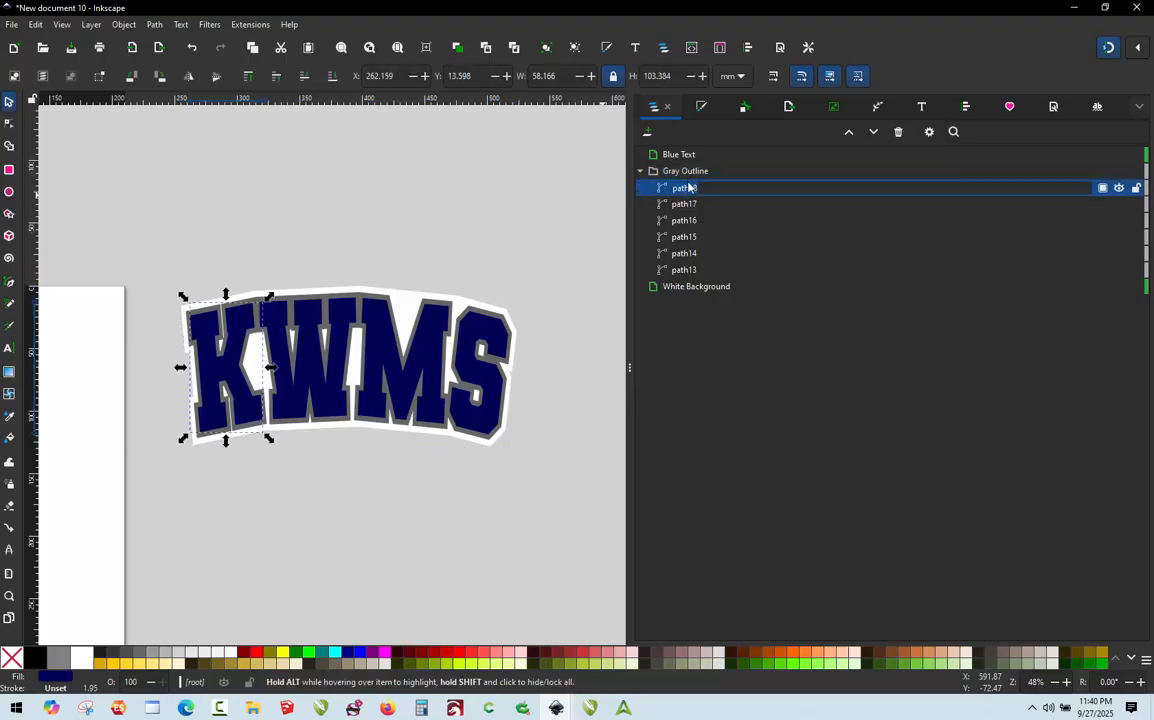
text(Letter K)
key(Return)
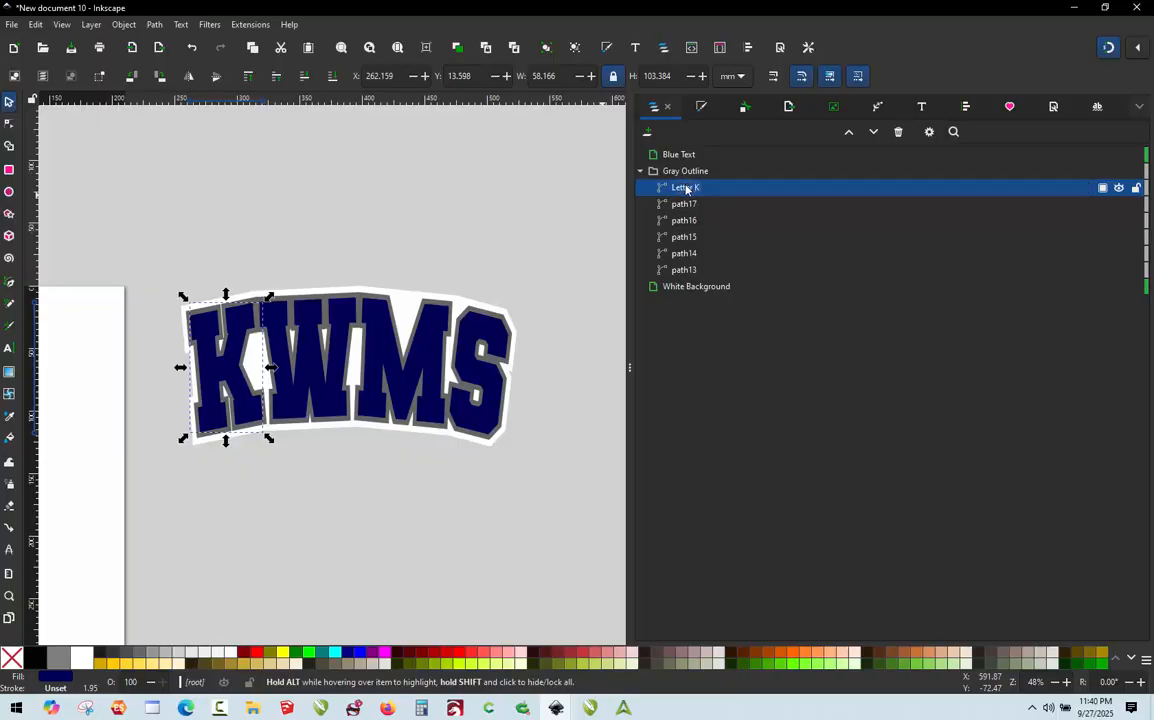
drag(688, 187, 686, 159)
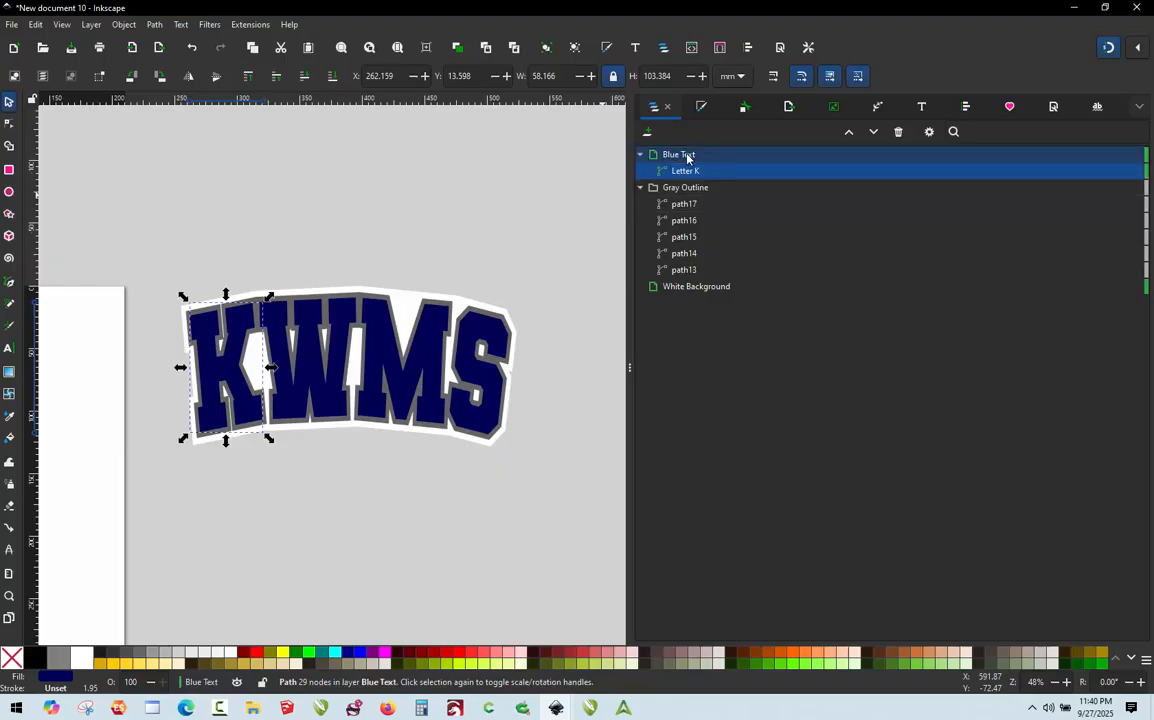
Rename path17, the blue W, as Letter W and move it above Letter K in the Blue Text layer.
click(685, 204)
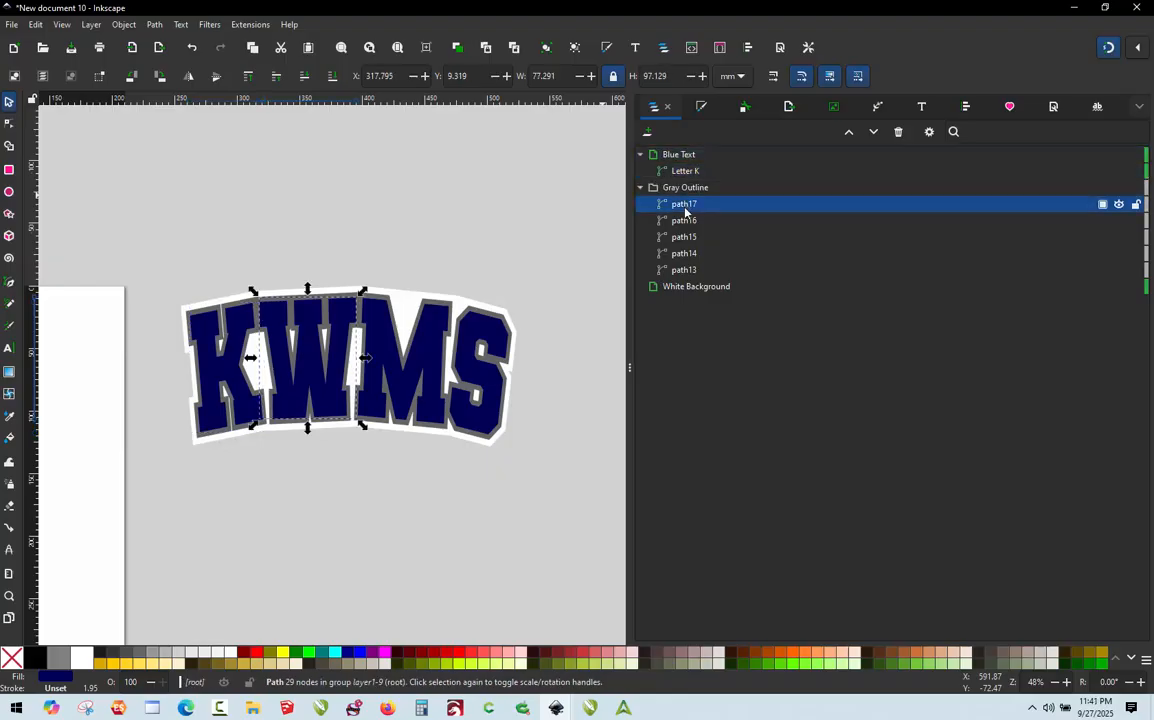
double_click(684, 205)
text(Letter)
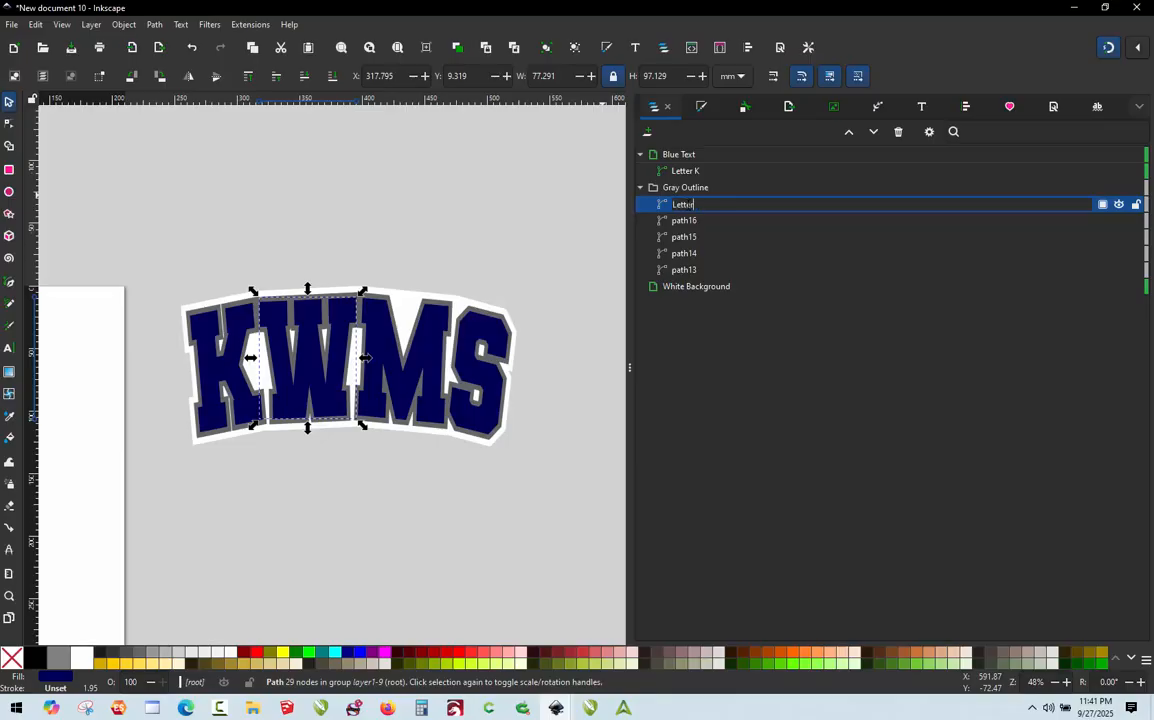
text( W)
key(Return)
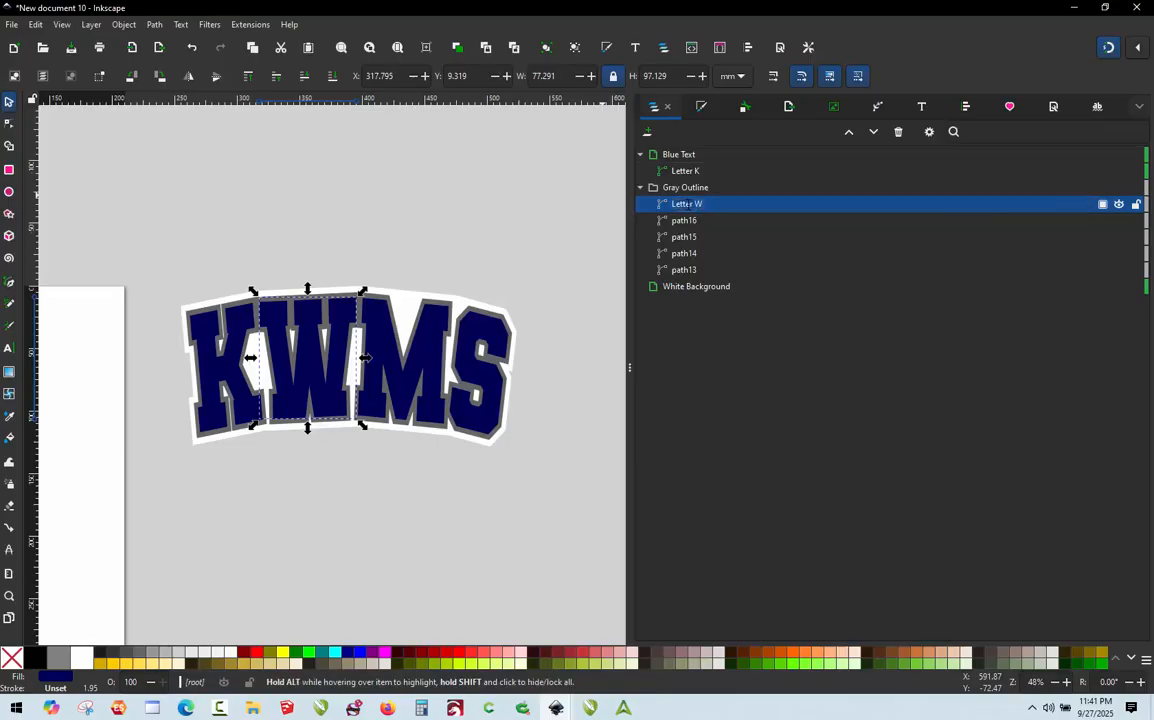
drag(700, 204, 702, 177)
drag(699, 178, 683, 172)
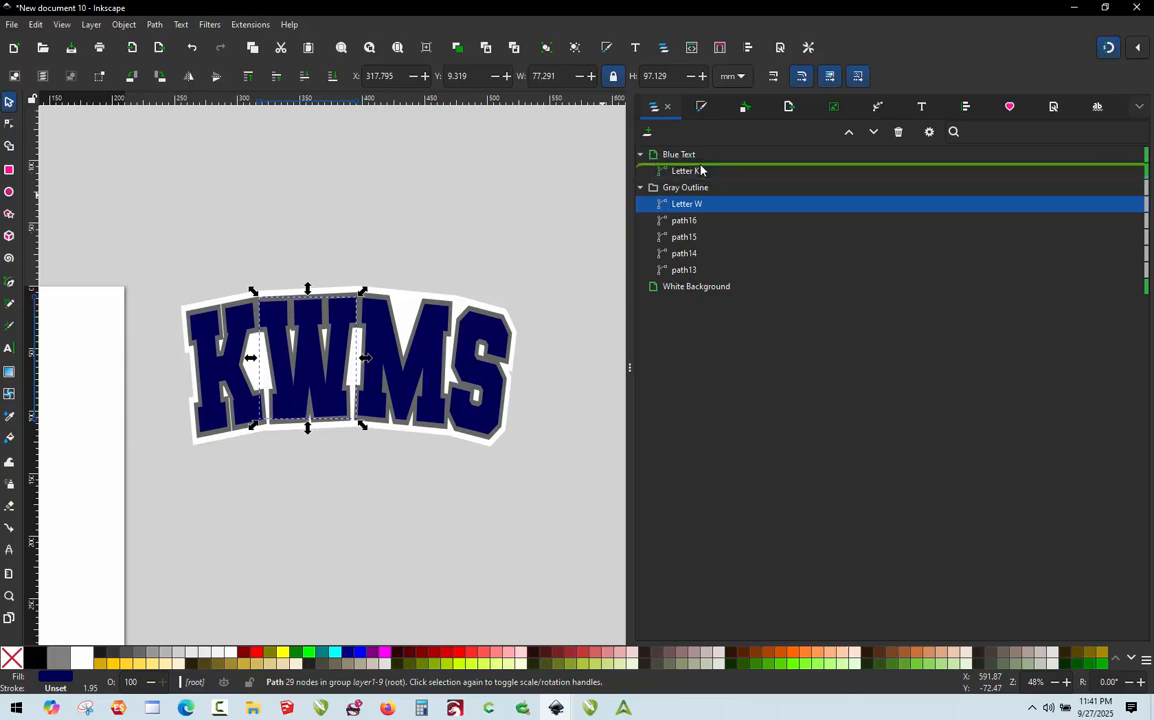
Rename path16, the blue M, as Letter M and move it above Letter W in the Blue Text layer.
click(694, 220)
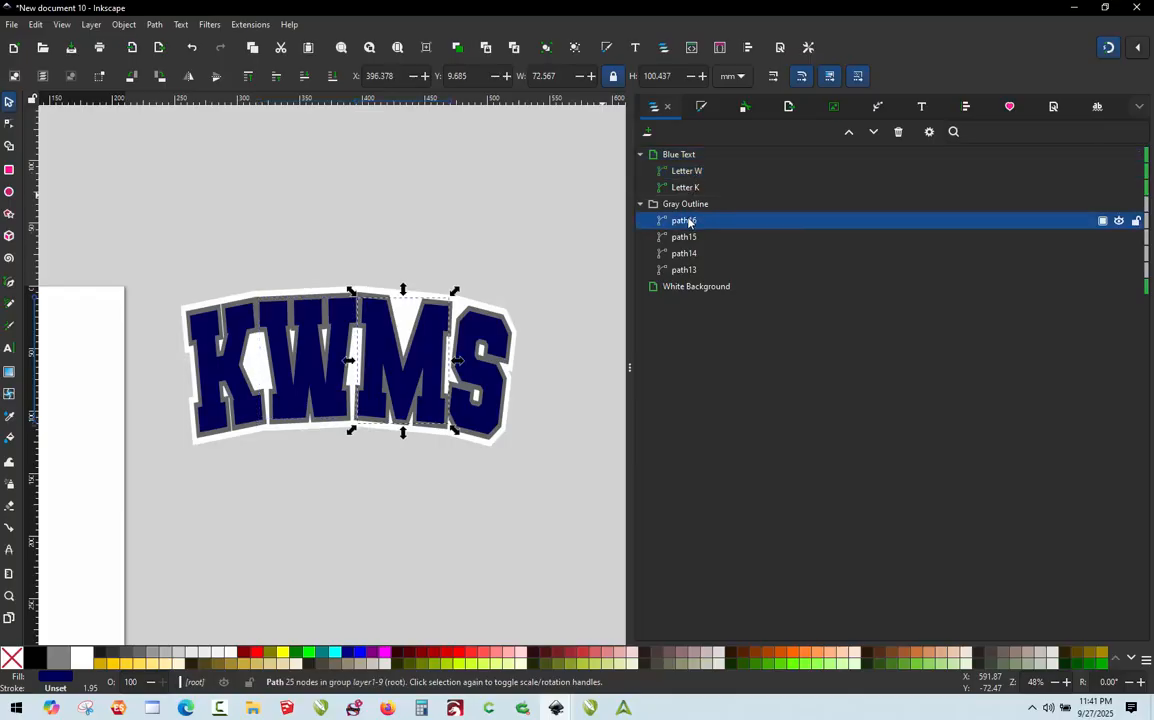
click(688, 222)
text(Letter)
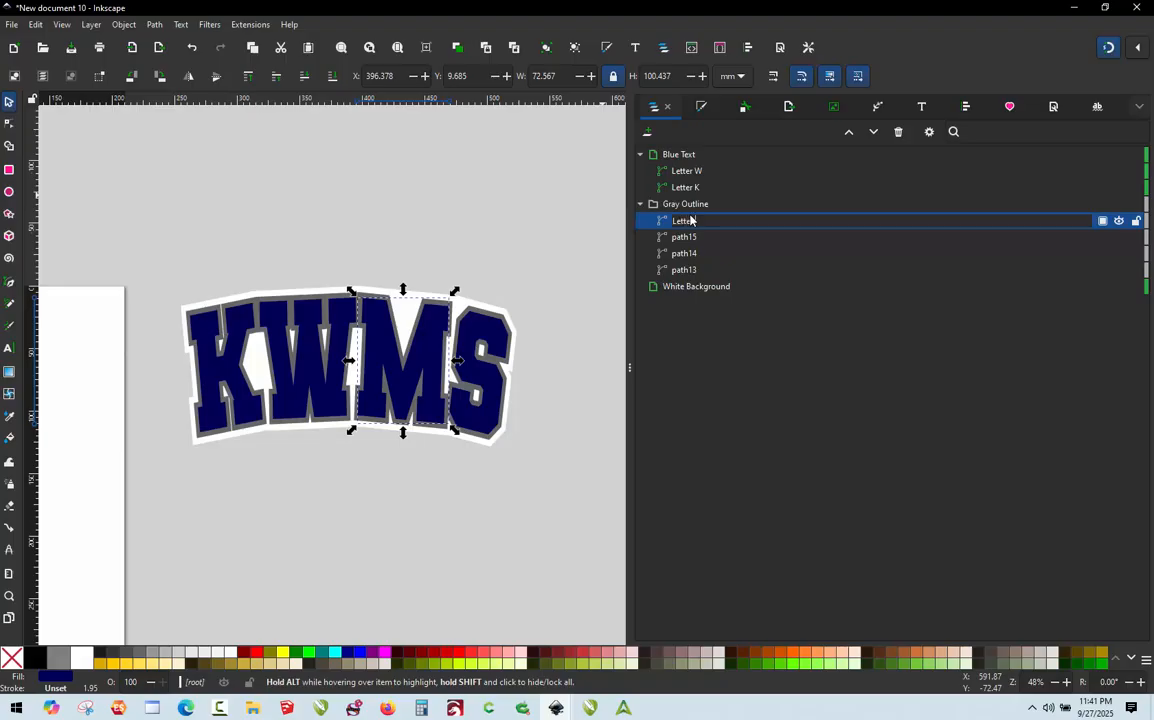
text( M)
key(Return)
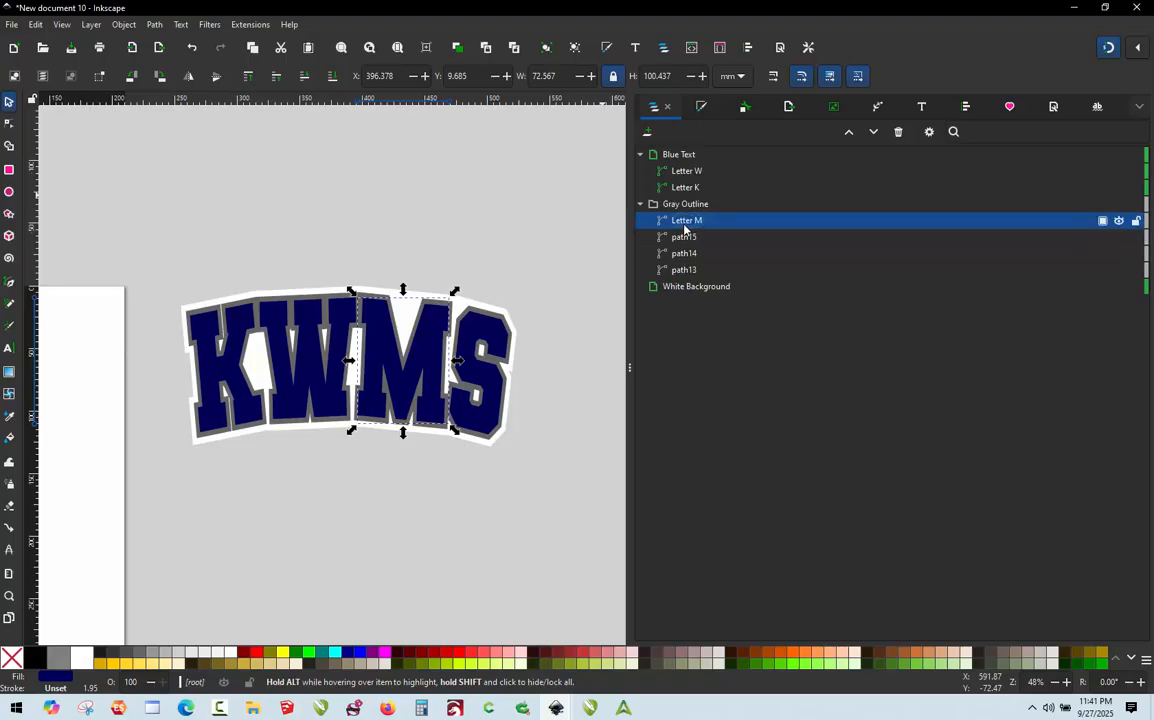
drag(687, 224, 695, 170)
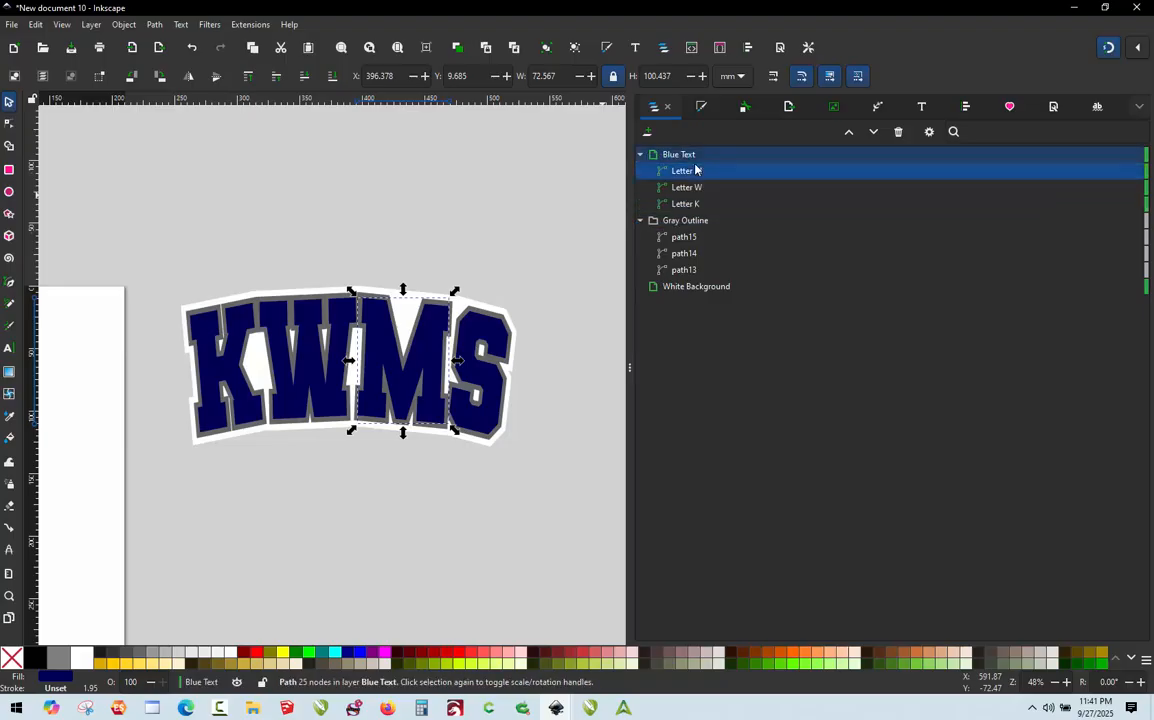
Rename path15, the blue S, as Letter S and move it above Letter M in the Blue Text layer.
click(676, 239)
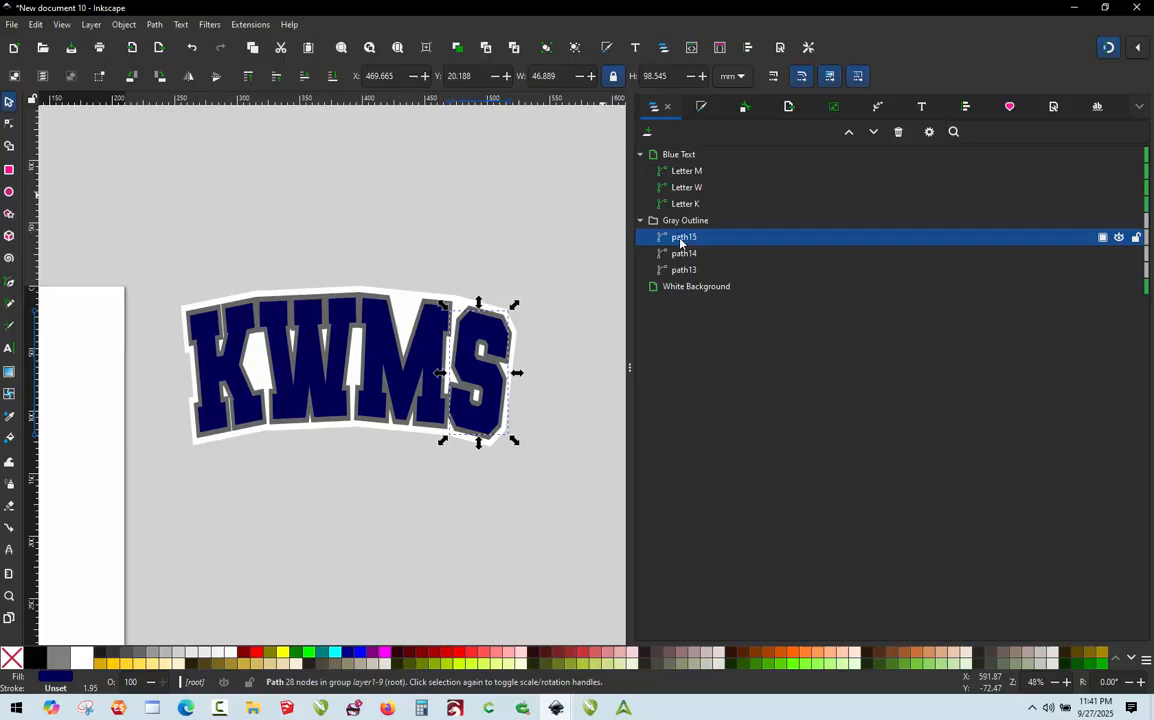
click(682, 238)
text(Letter S)
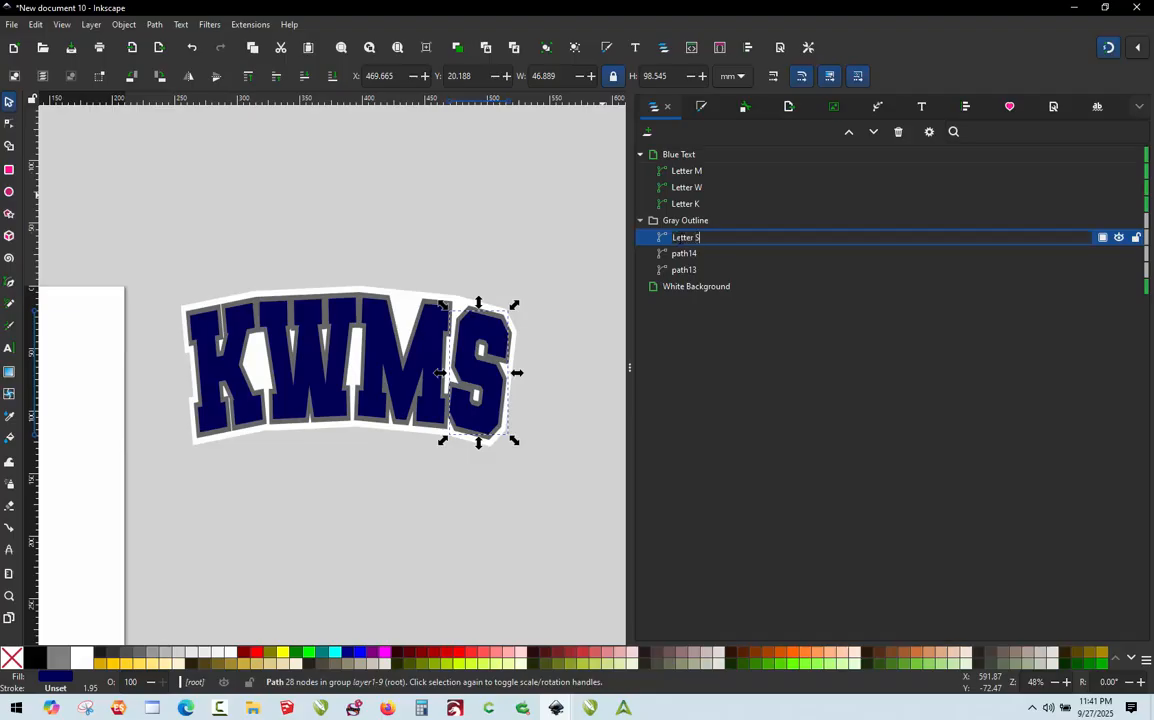
key(Return)
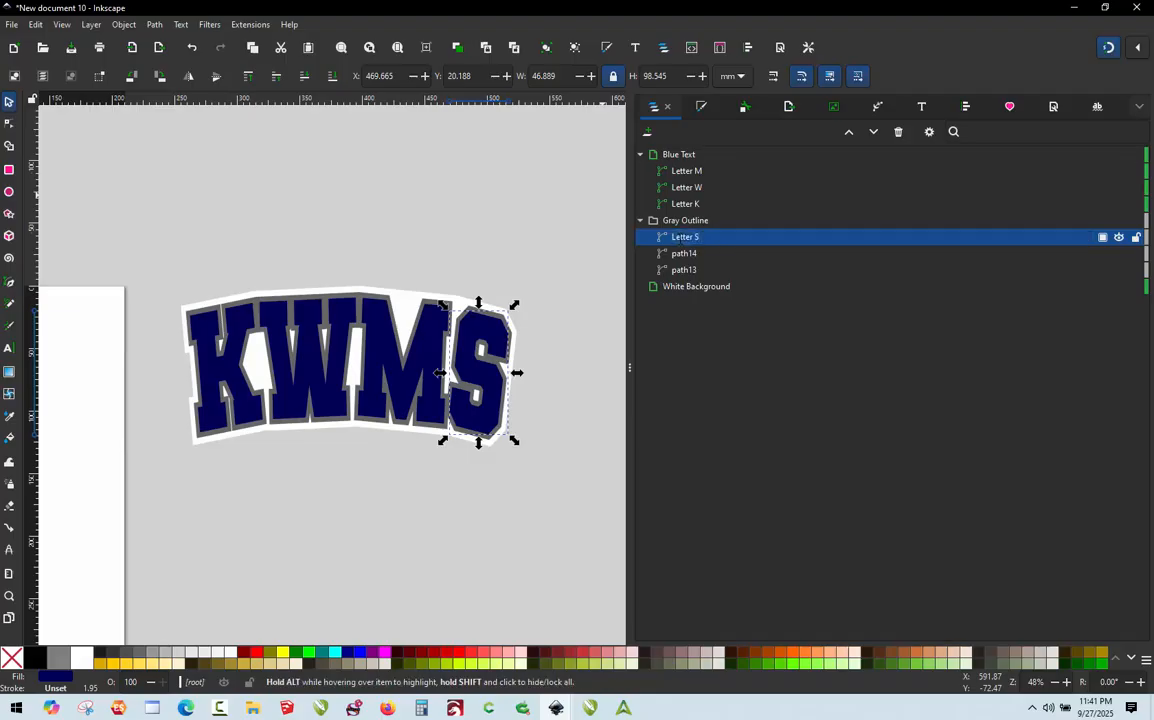
drag(688, 237, 688, 164)
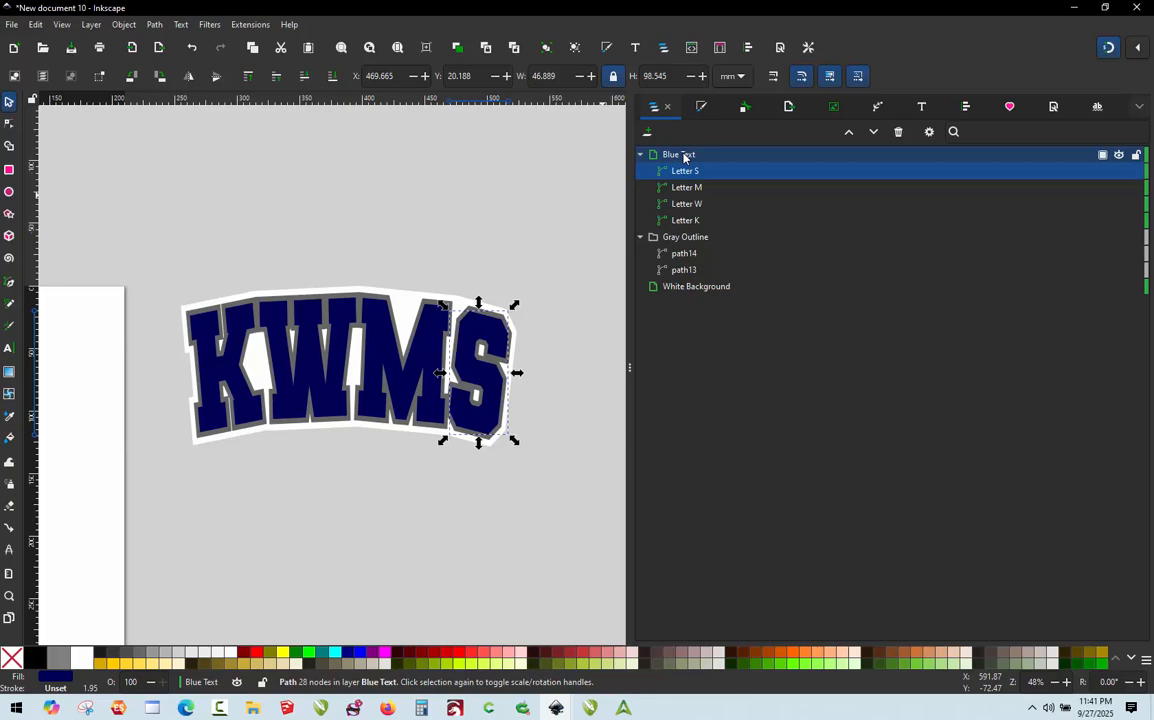
Hide the Blue Text layer and check which shapes path14 and path13 in the Gray Outline group represent.
click(1119, 156)
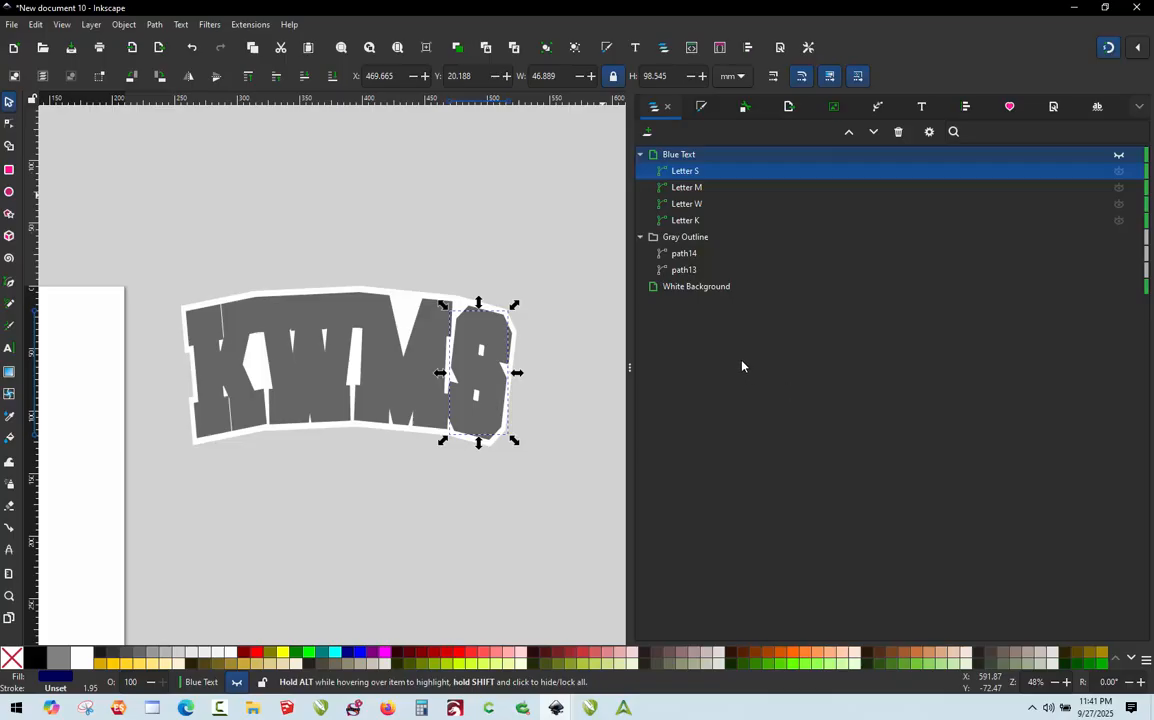
click(687, 257)
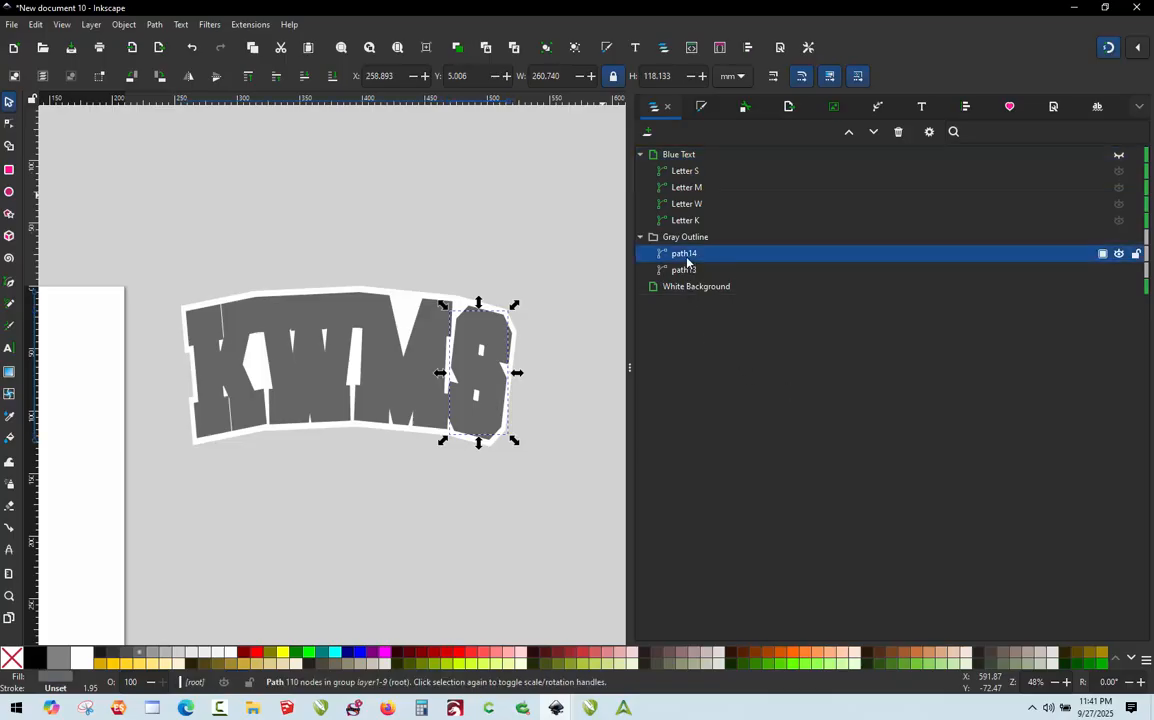
click(691, 270)
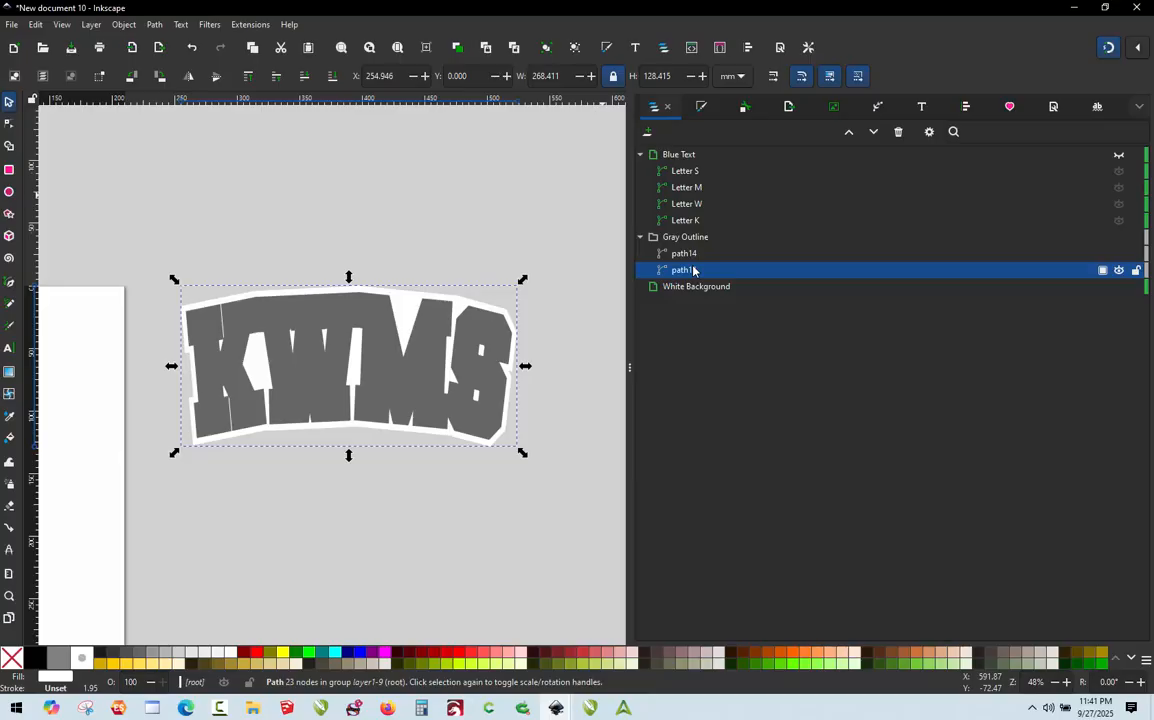
Rename path13, the white backing shape, as White Background Fabric and move it into the White Background layer.
click(693, 270)
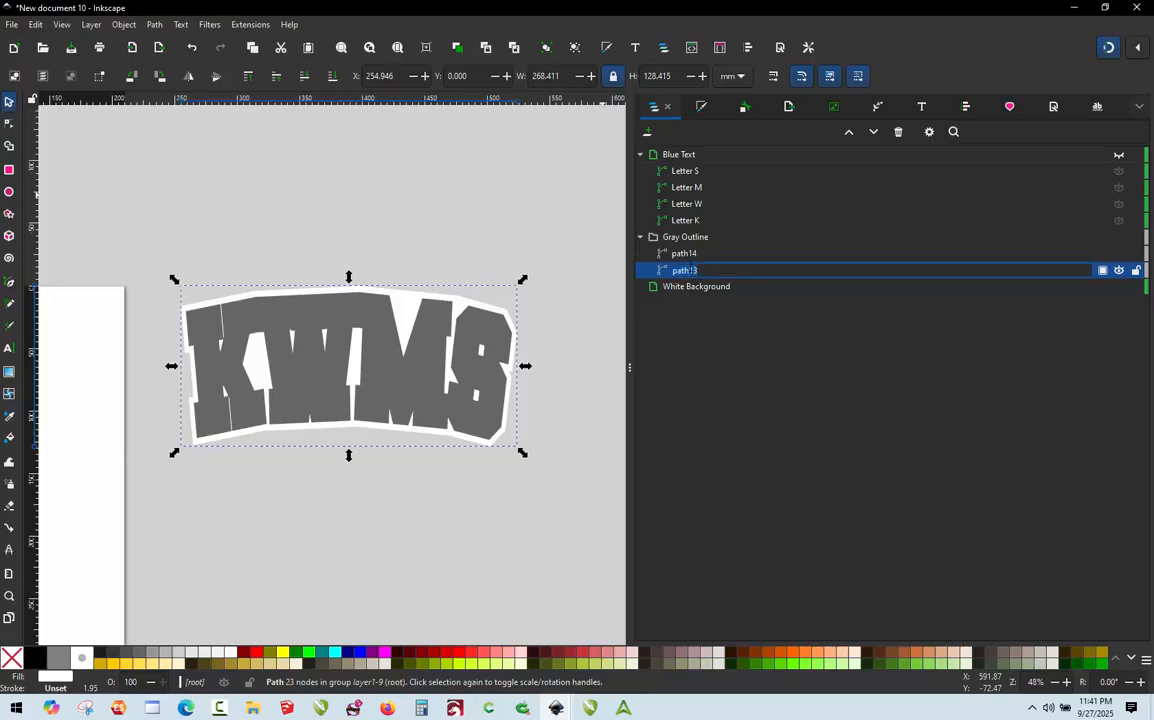
text(White Background Fabric)
key(Return)
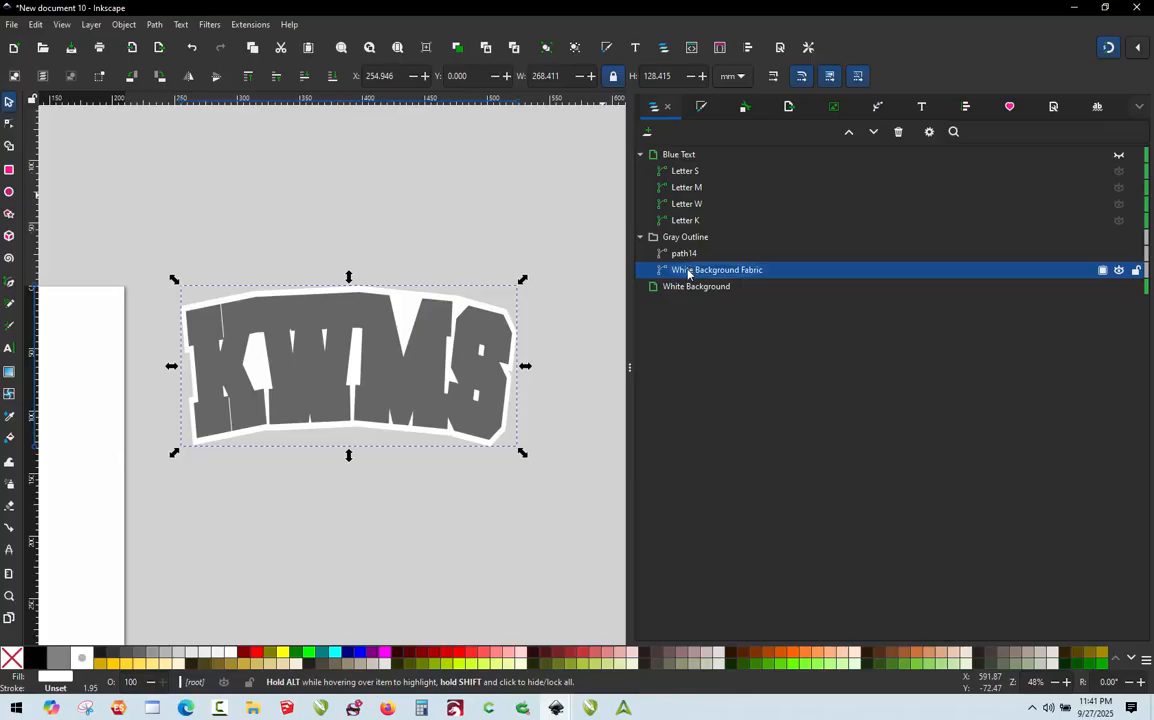
drag(695, 271, 692, 287)
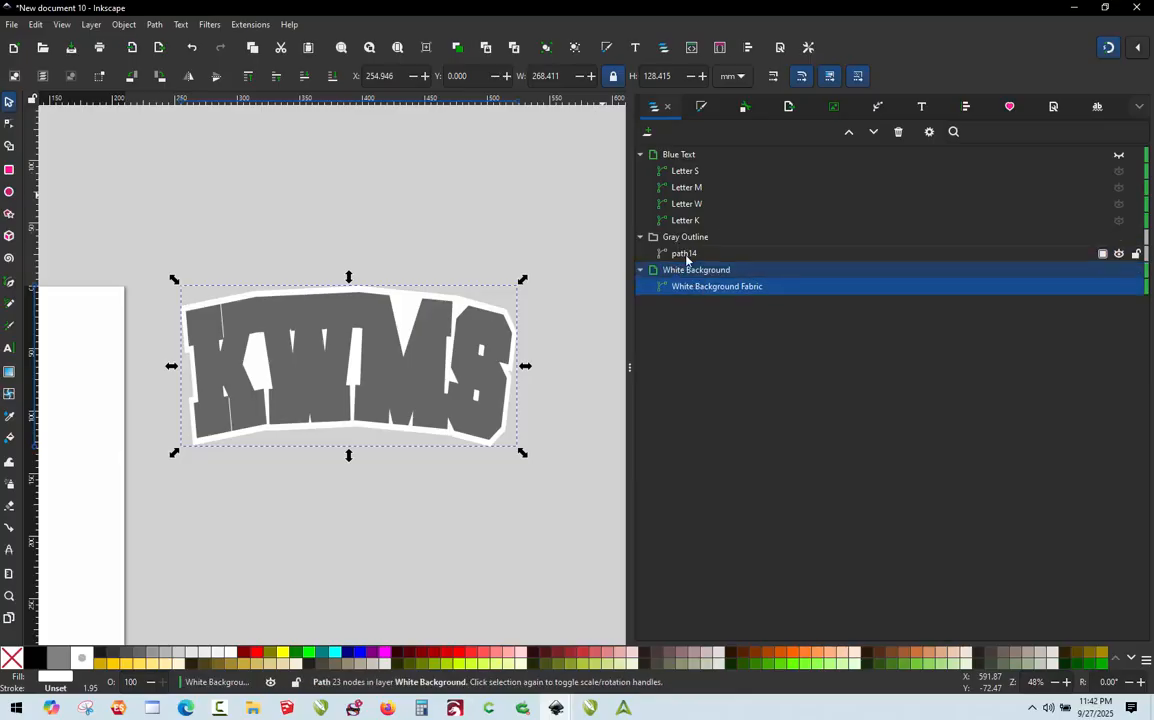
Rename path14, the gray lettering shape, as Gray Outline Fabric and hide the Gray Outline group.
click(685, 255)
click(686, 255)
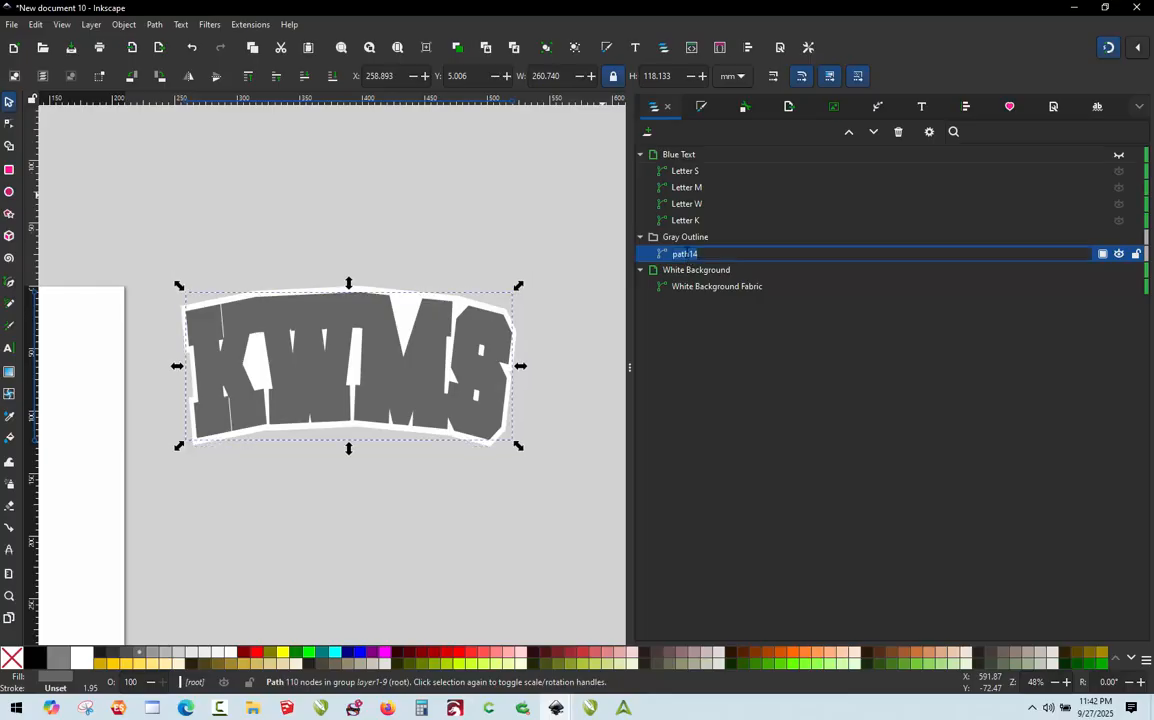
text(Gray Outline Fabric)
key(Return)
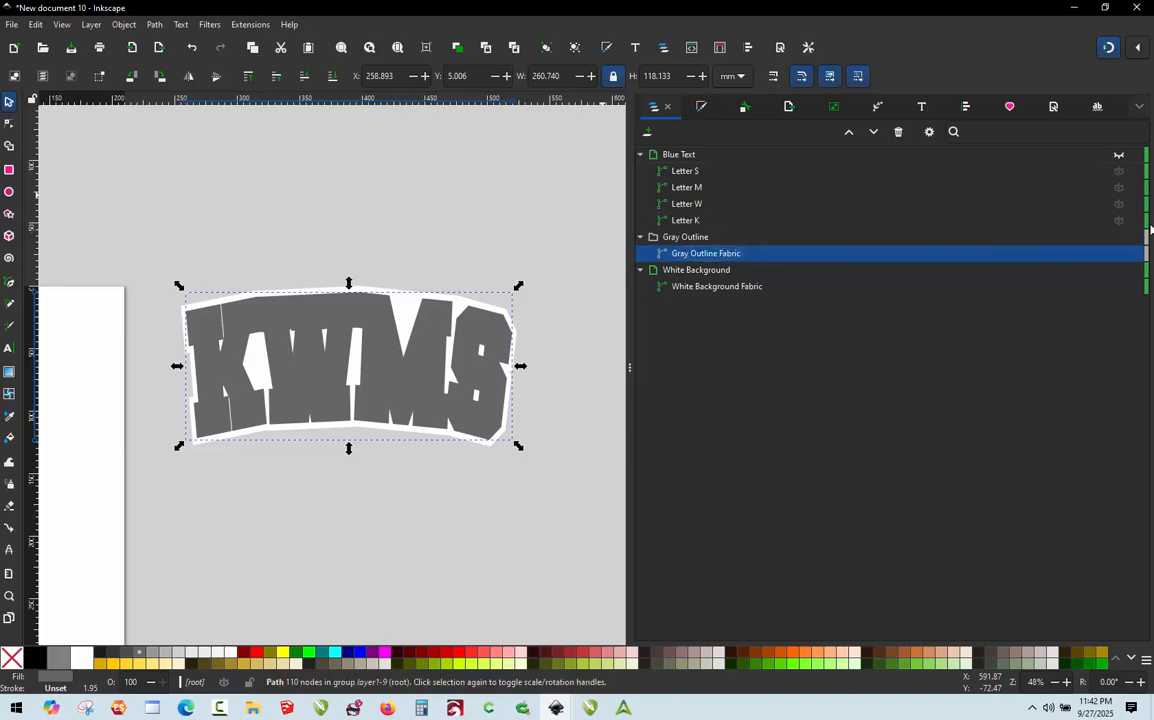
click(1117, 240)
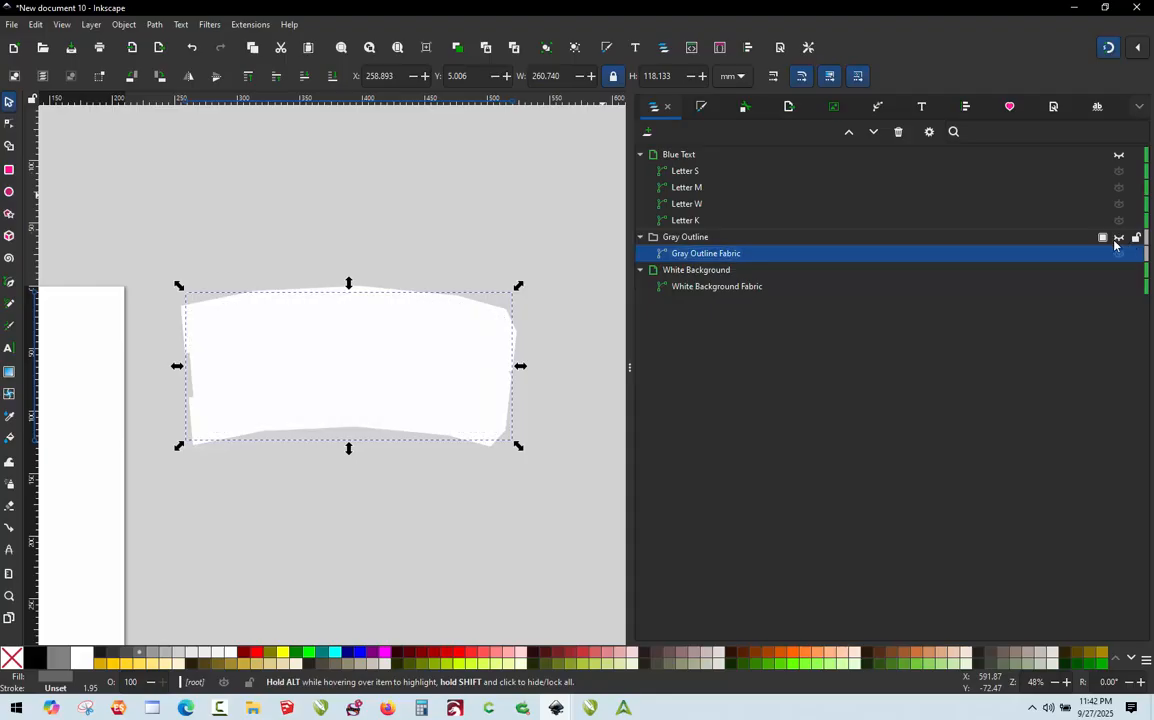
Fill the White Background Fabric path with red and duplicate it within the White Background layer.
click(713, 290)
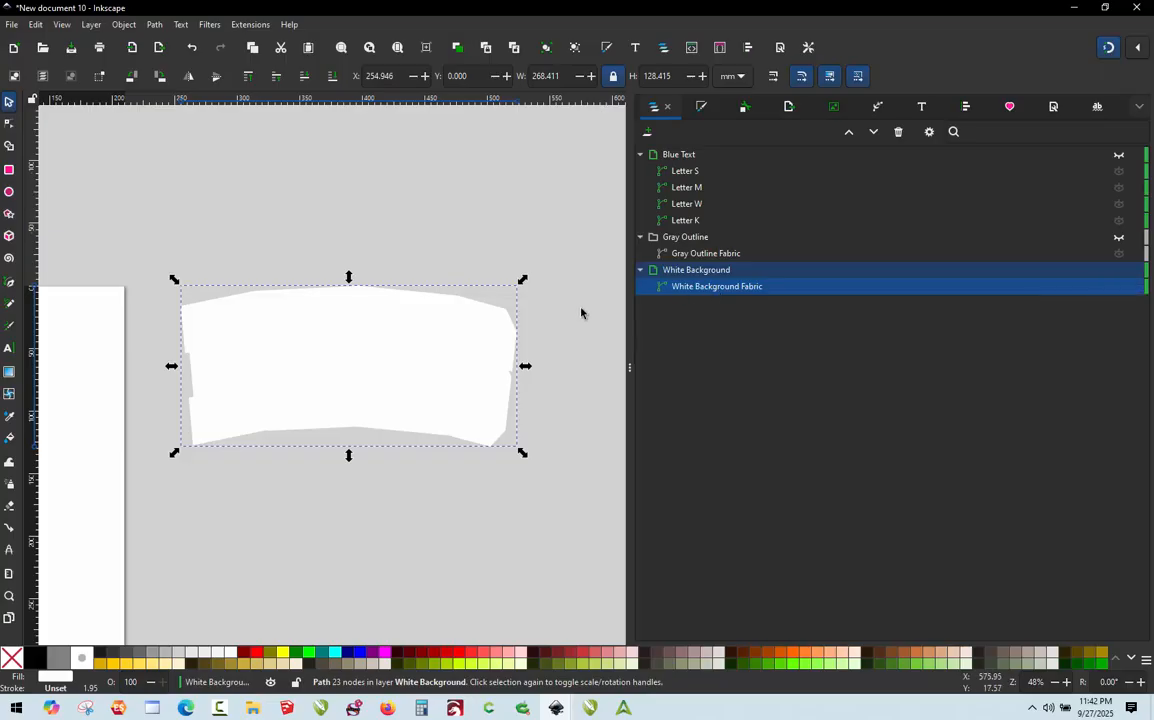
click(582, 311)
click(711, 288)
click(471, 653)
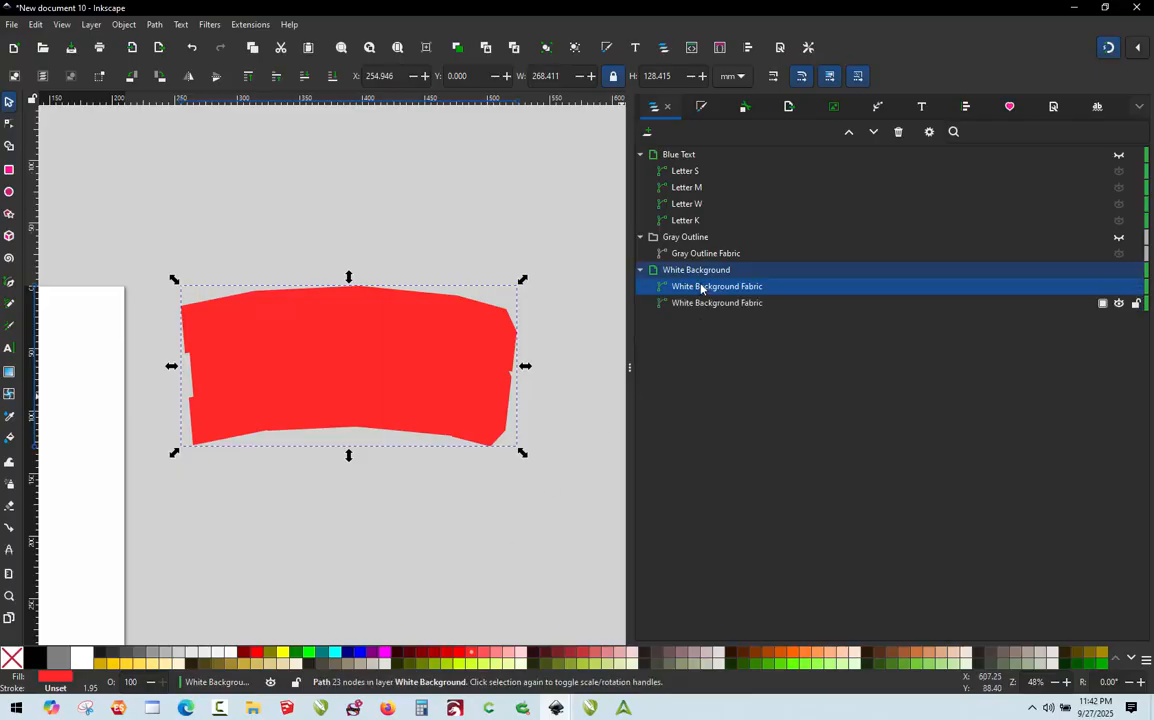
key(ctrl+d)
click(699, 305)
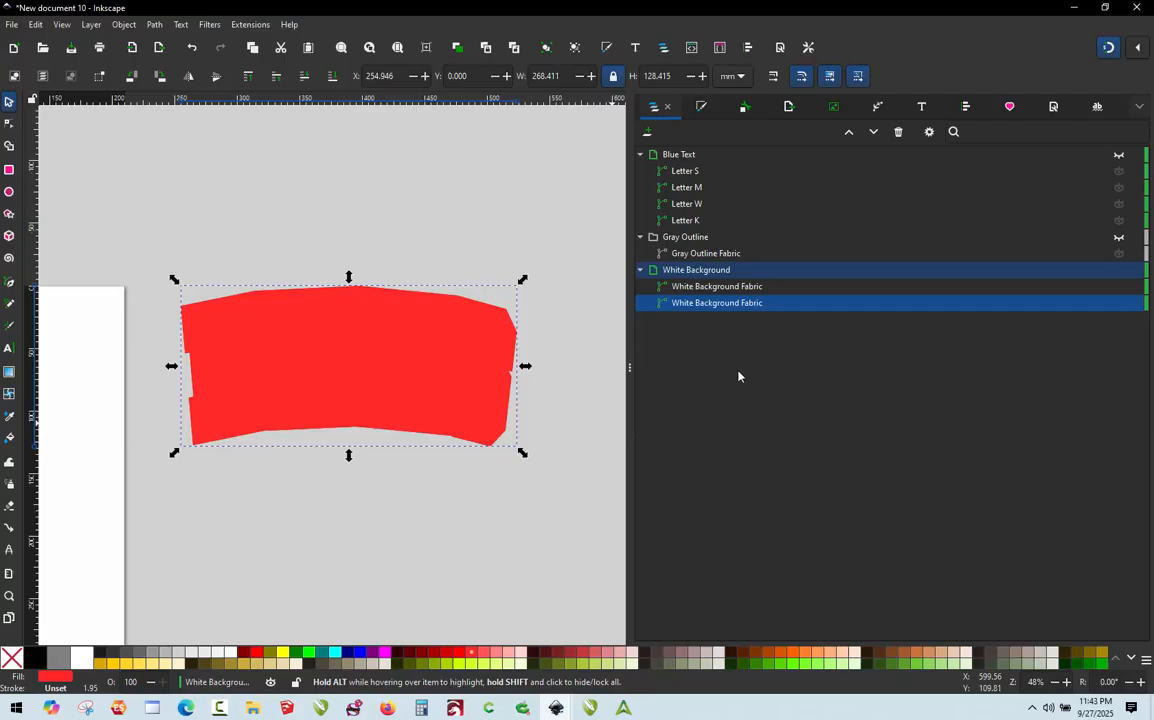
Rename the upper White Background Fabric copy as White Background - Placement Stitch.
click(730, 288)
click(733, 288)
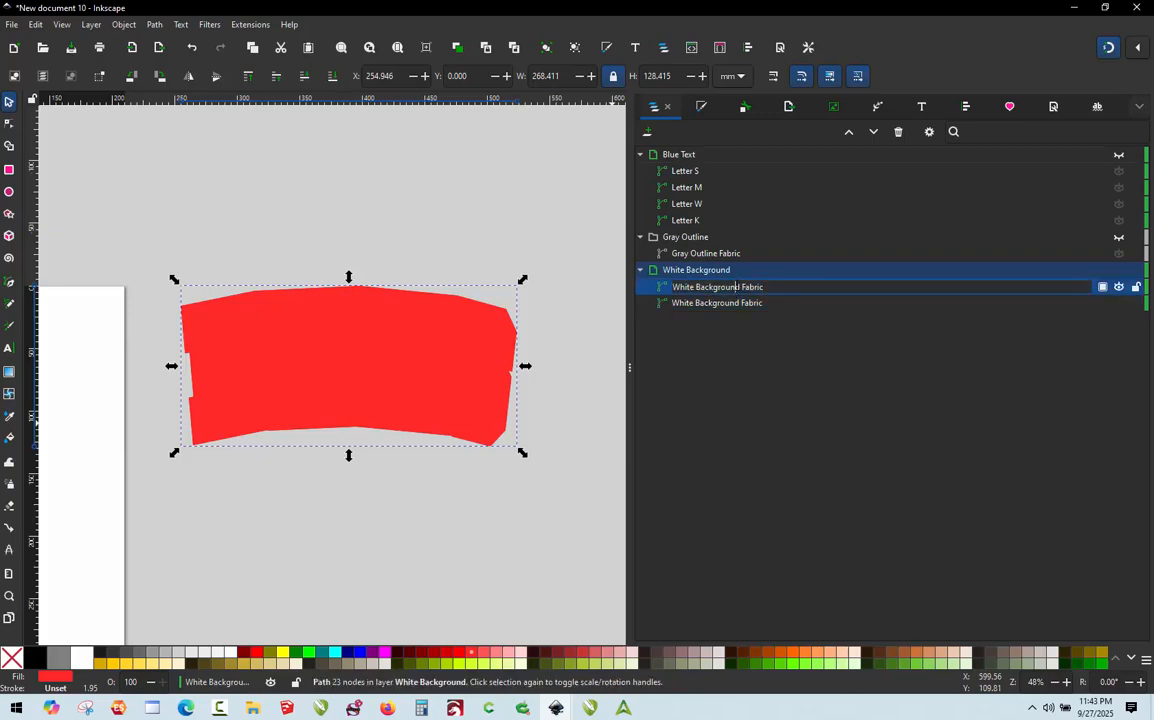
drag(746, 287, 764, 287)
key(BackSpace)
key(BackSpace)
text(- Placement Stich)
key(Return)
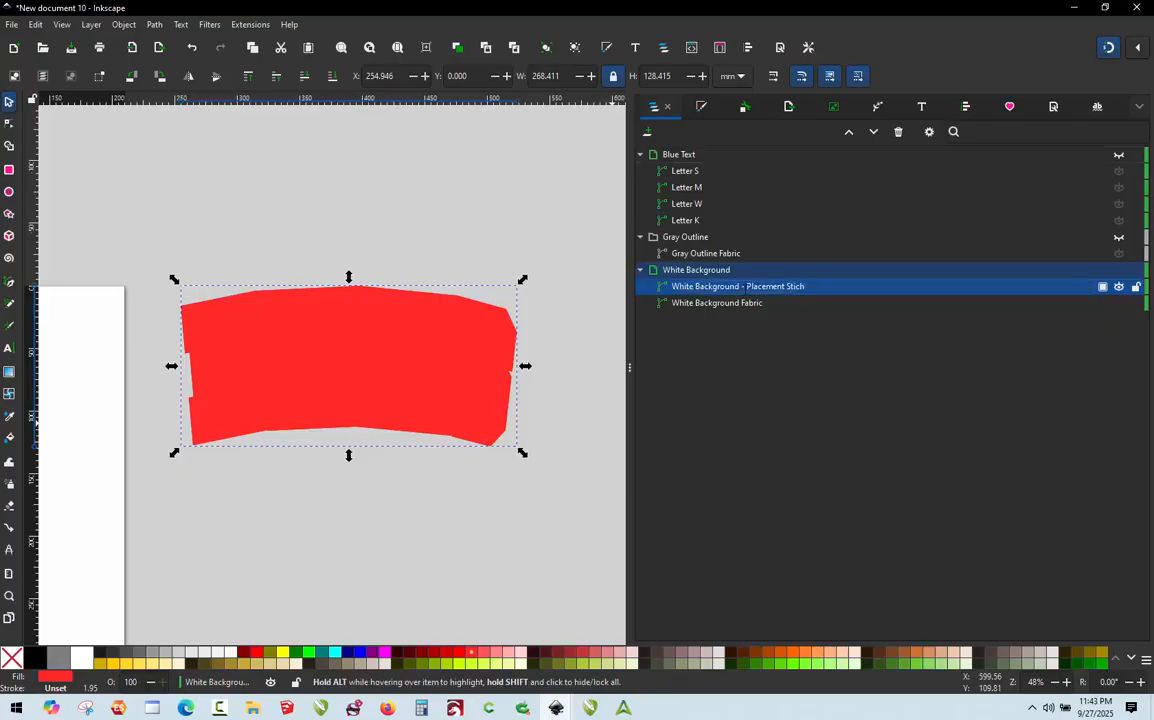
click(787, 287)
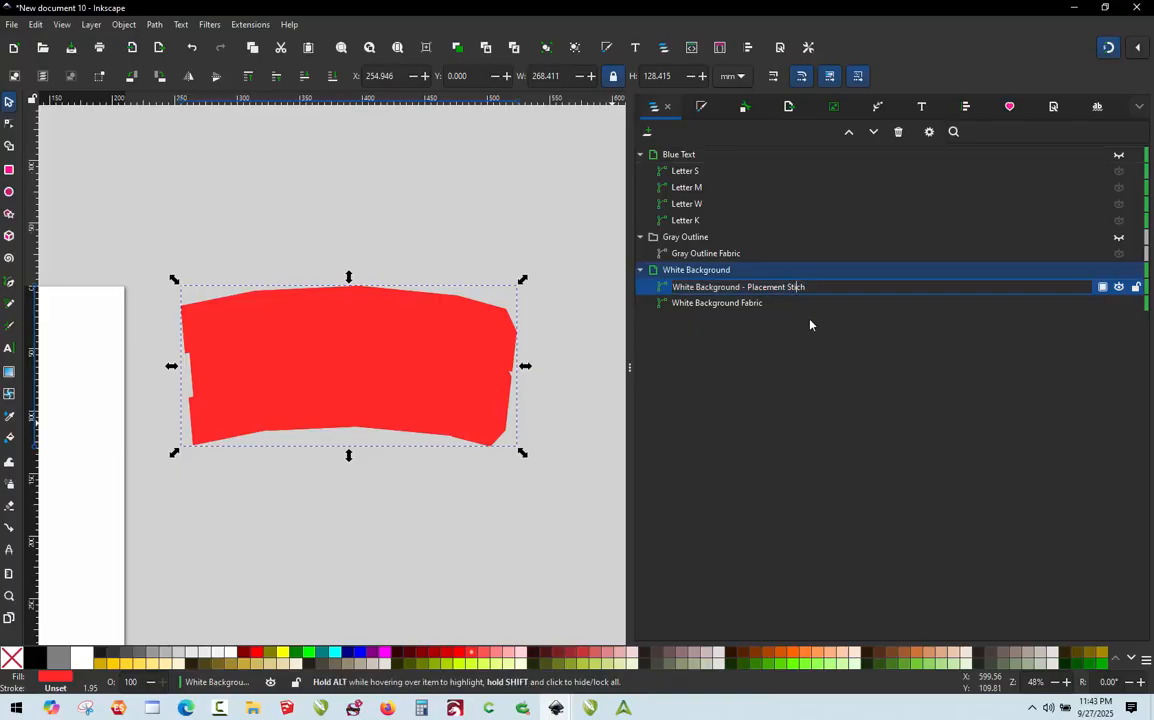
text(t)
key(Return)
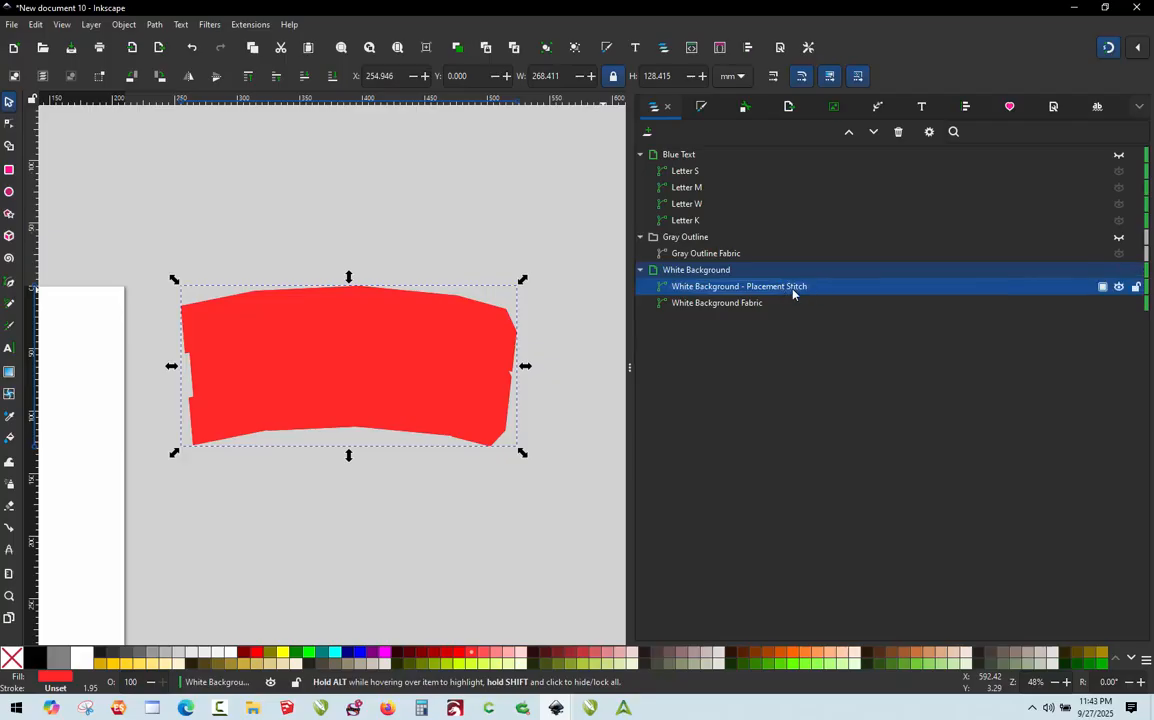
Add an Offset live path effect to the White Background - Placement Stitch path.
click(1138, 107)
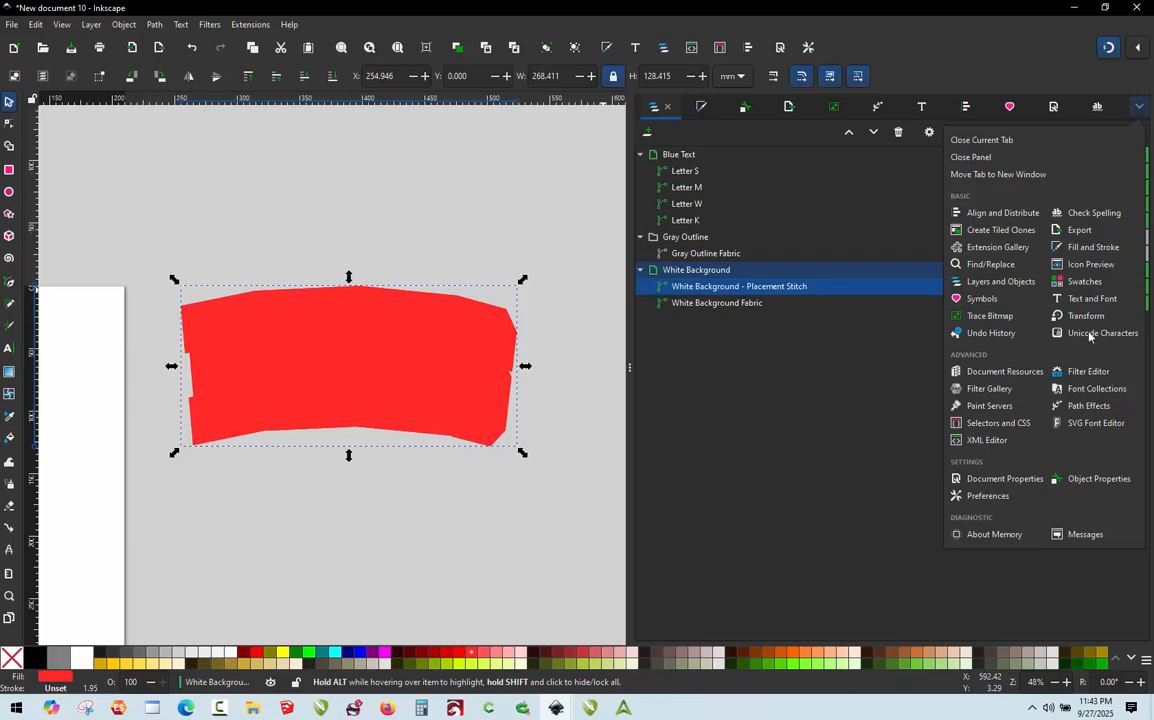
click(1083, 407)
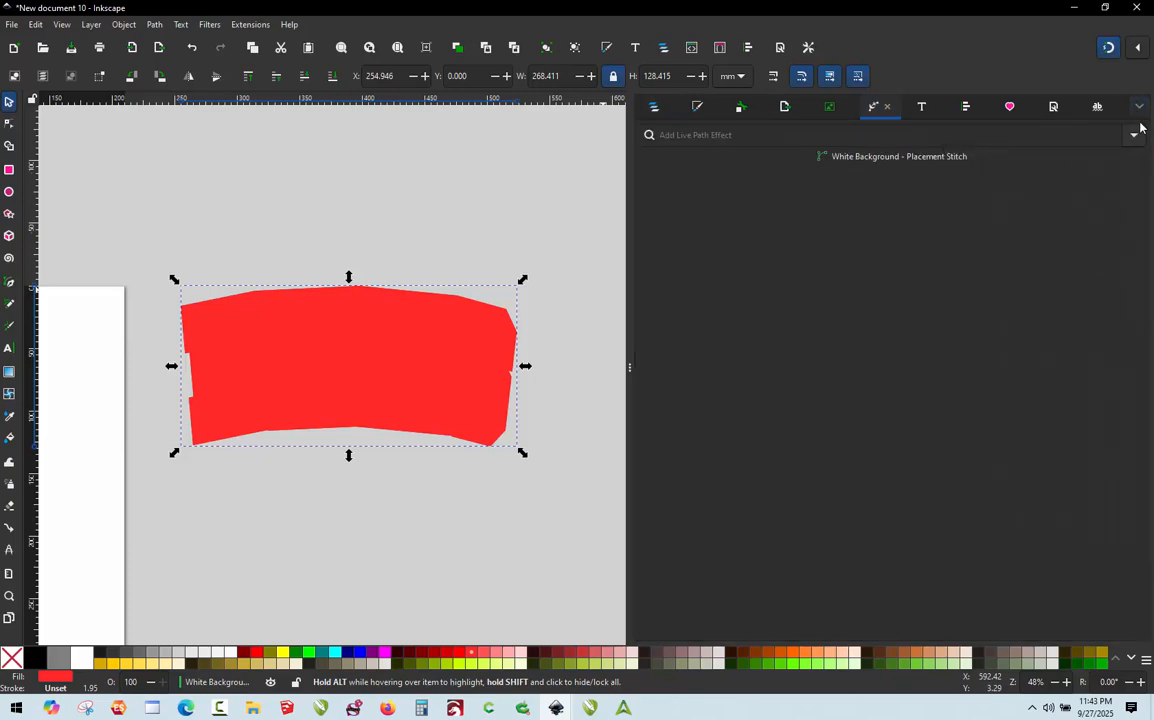
click(1136, 135)
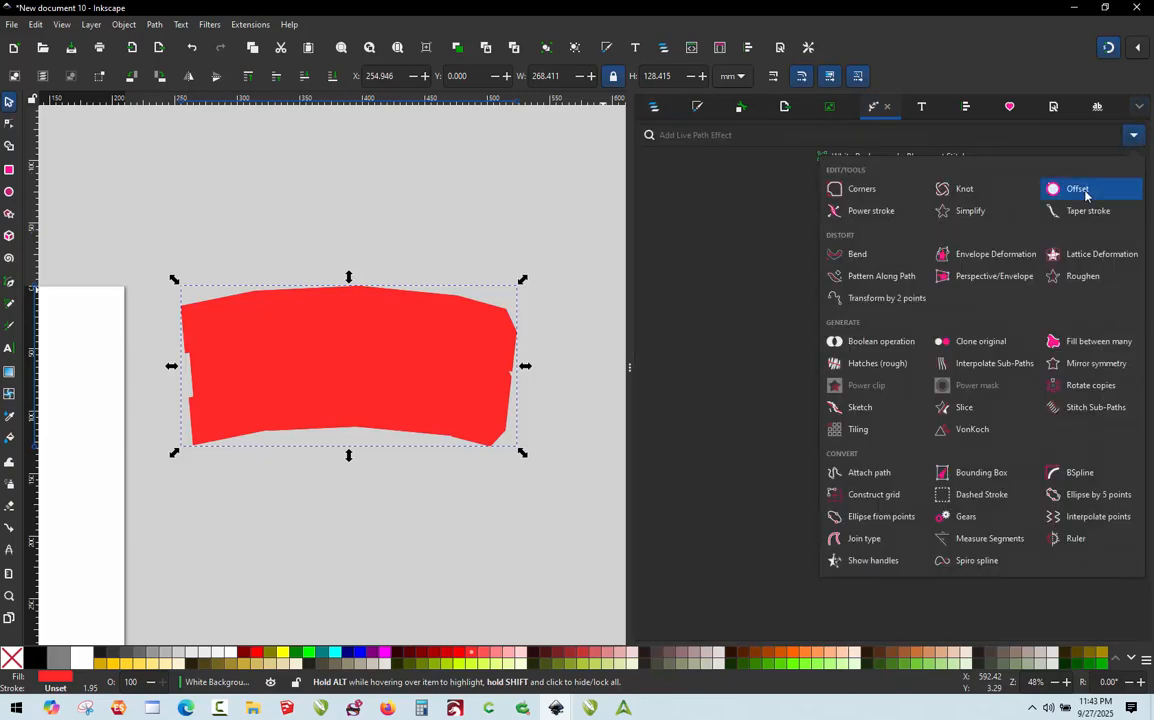
click(1086, 194)
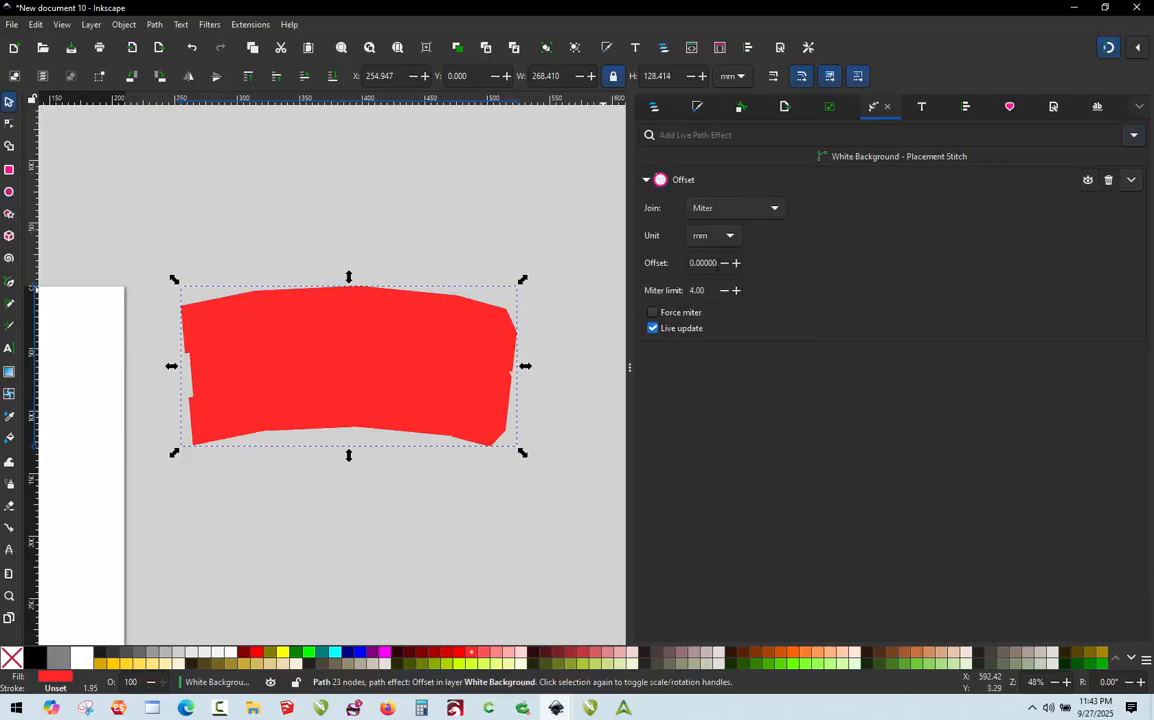
drag(685, 268, 641, 285)
key(Escape)
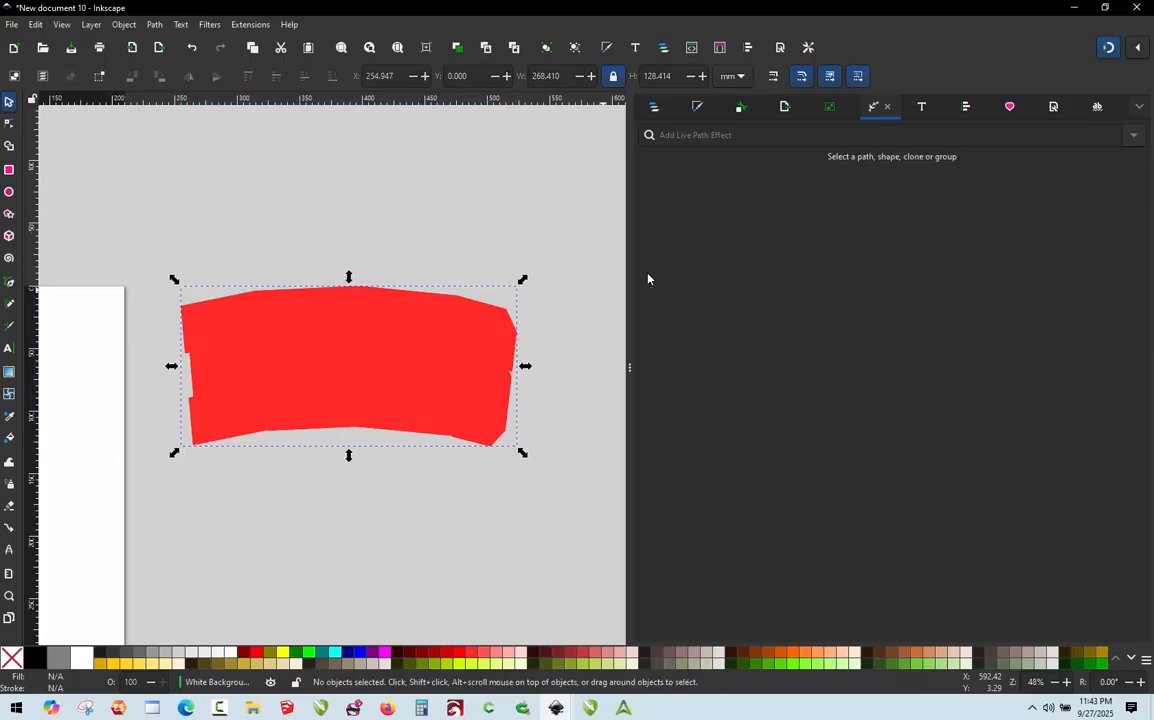
key(Delete)
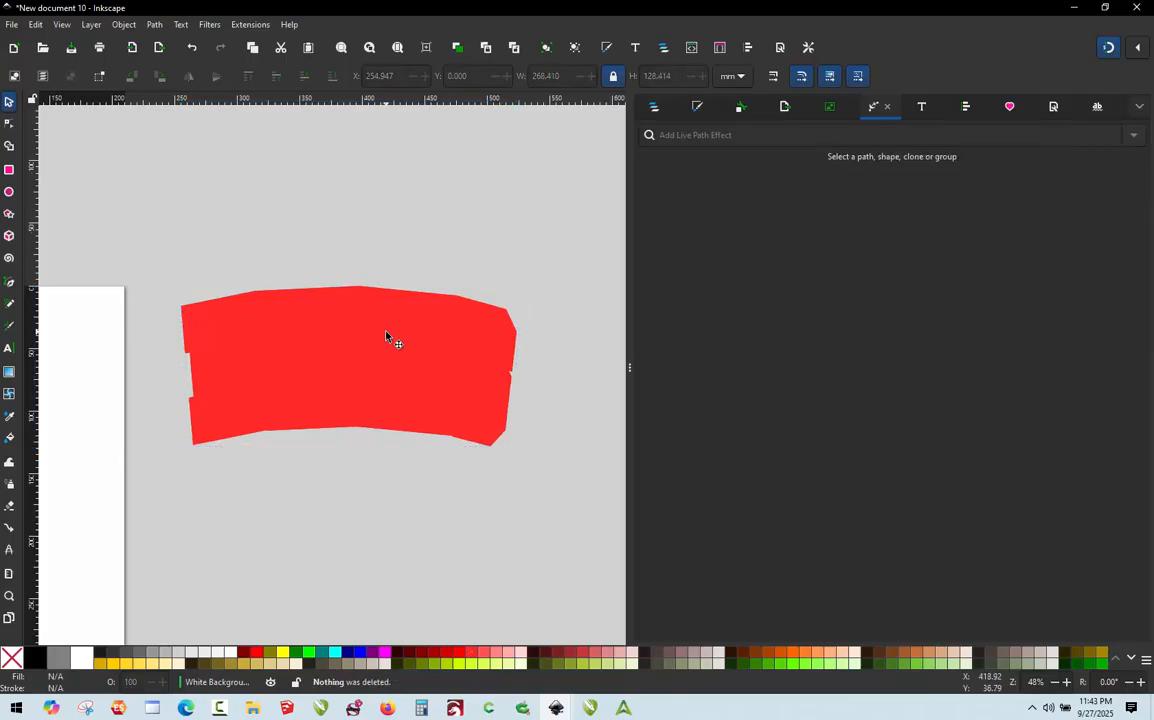
click(372, 370)
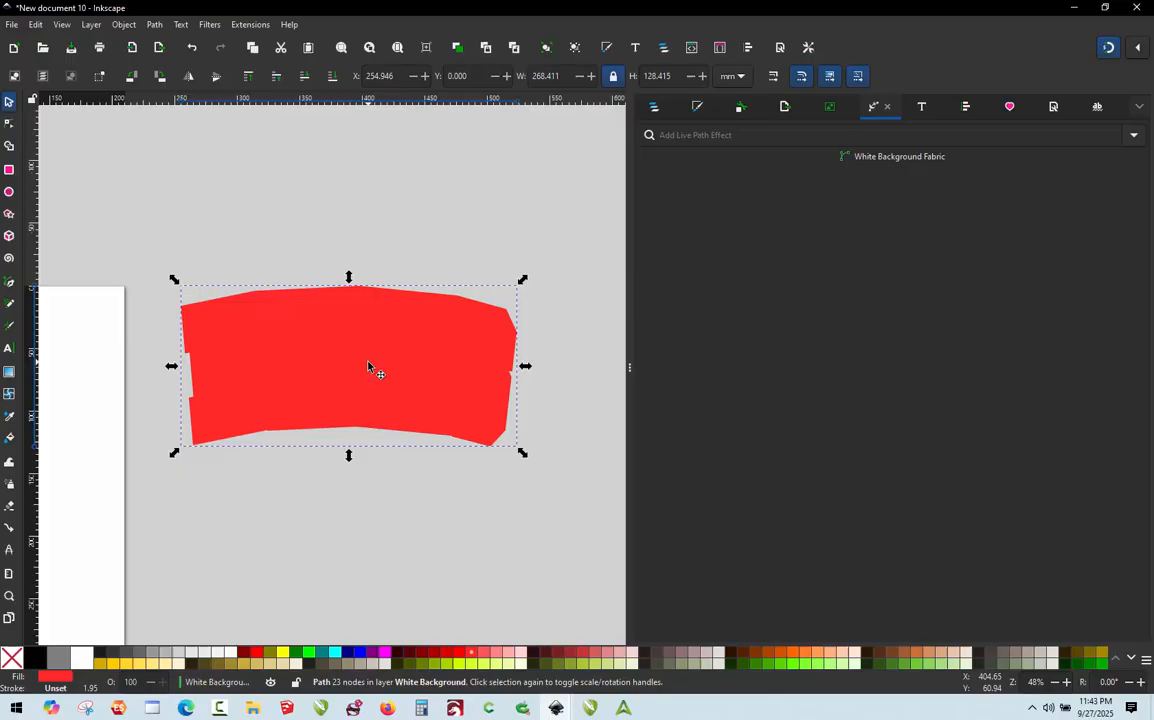
Duplicate the White Background Fabric path within the White Background layer.
click(652, 107)
click(701, 256)
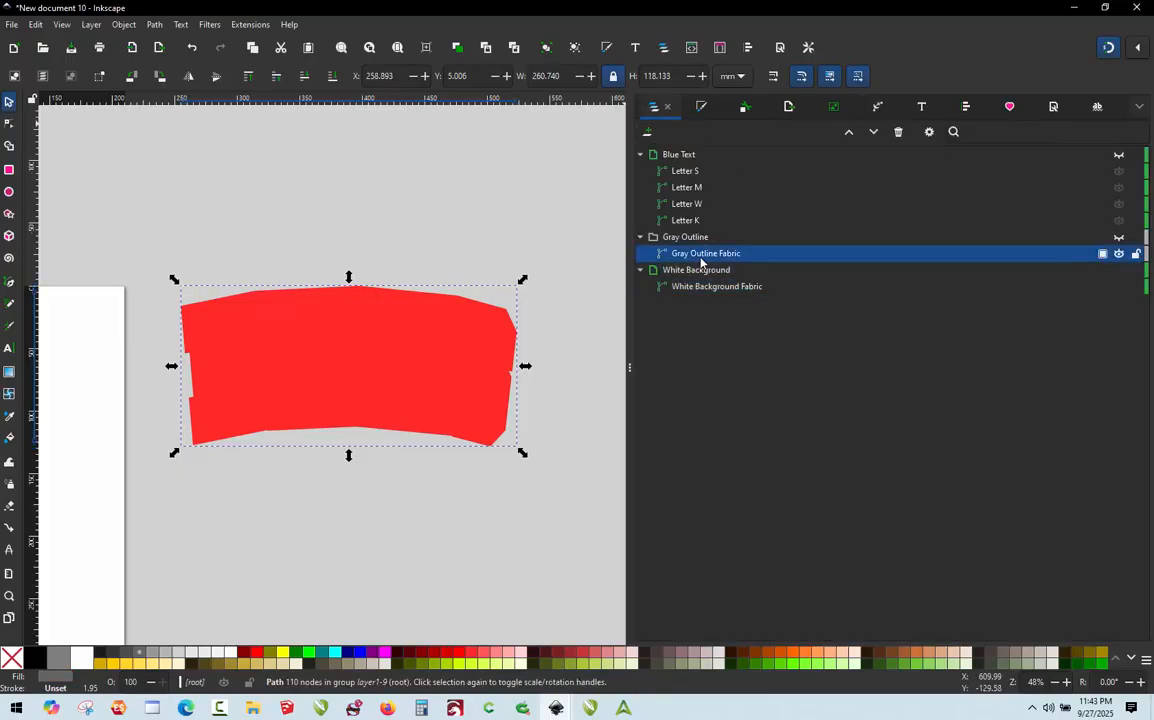
click(701, 288)
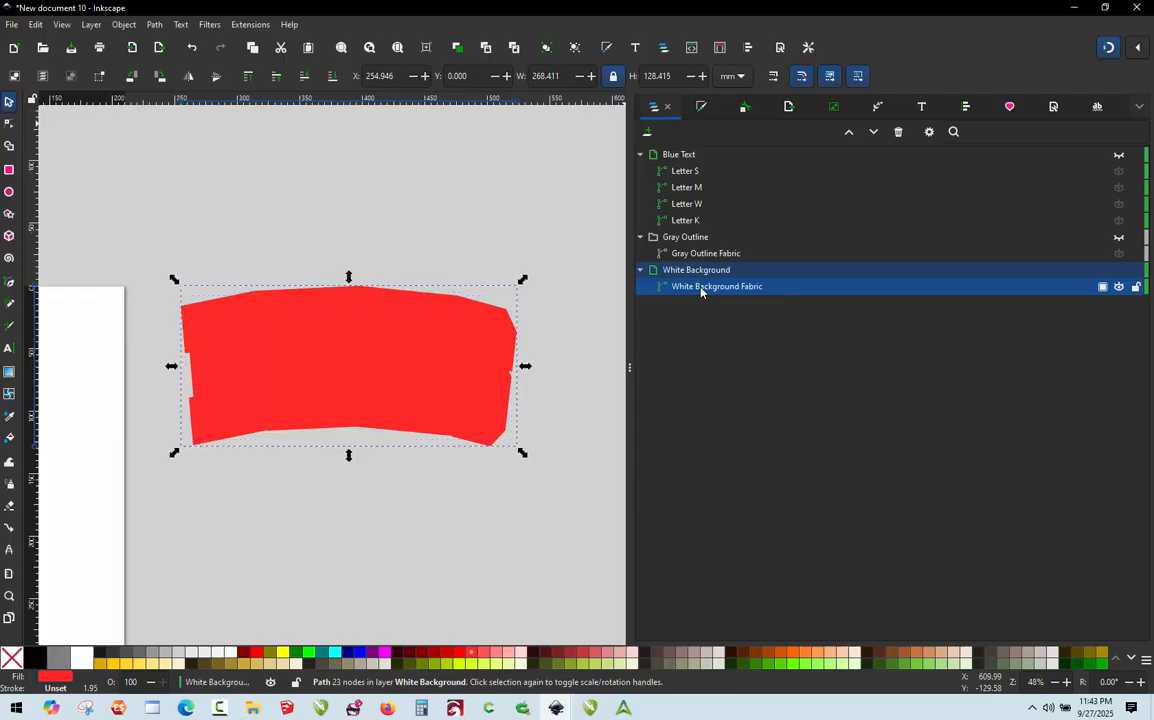
key(ctrl+d)
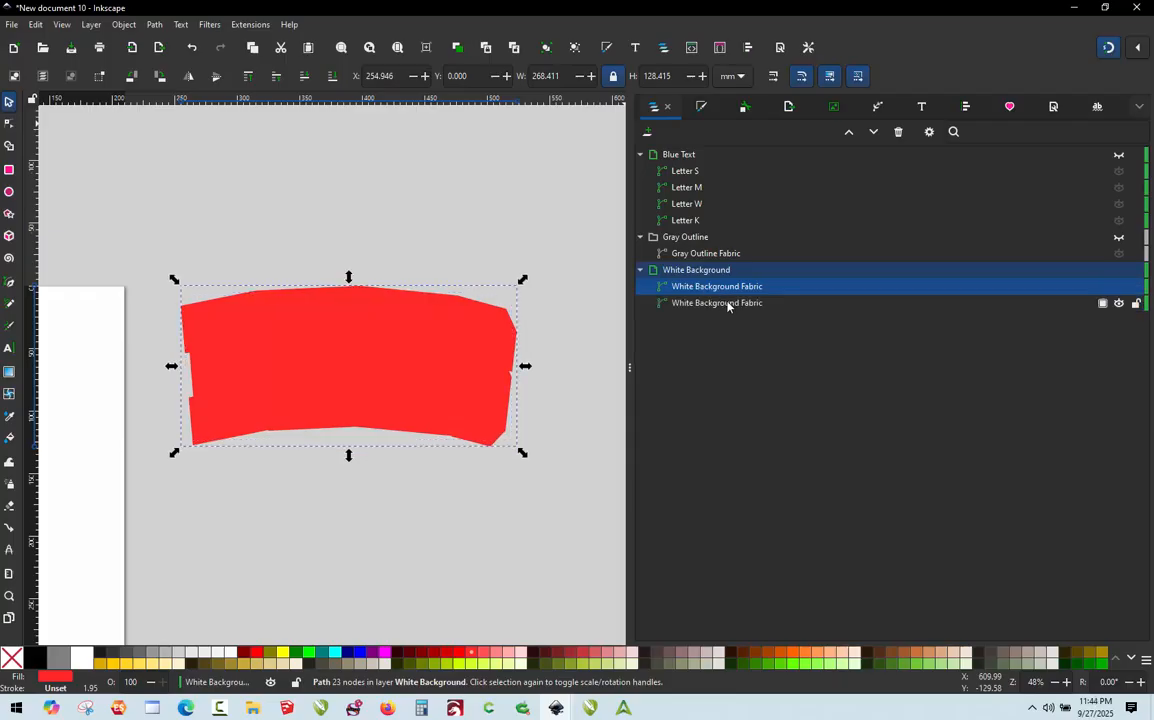
Rename the upper White Background Fabric copy as White Background - Placement Stitch.
double_click(744, 286)
key(End)
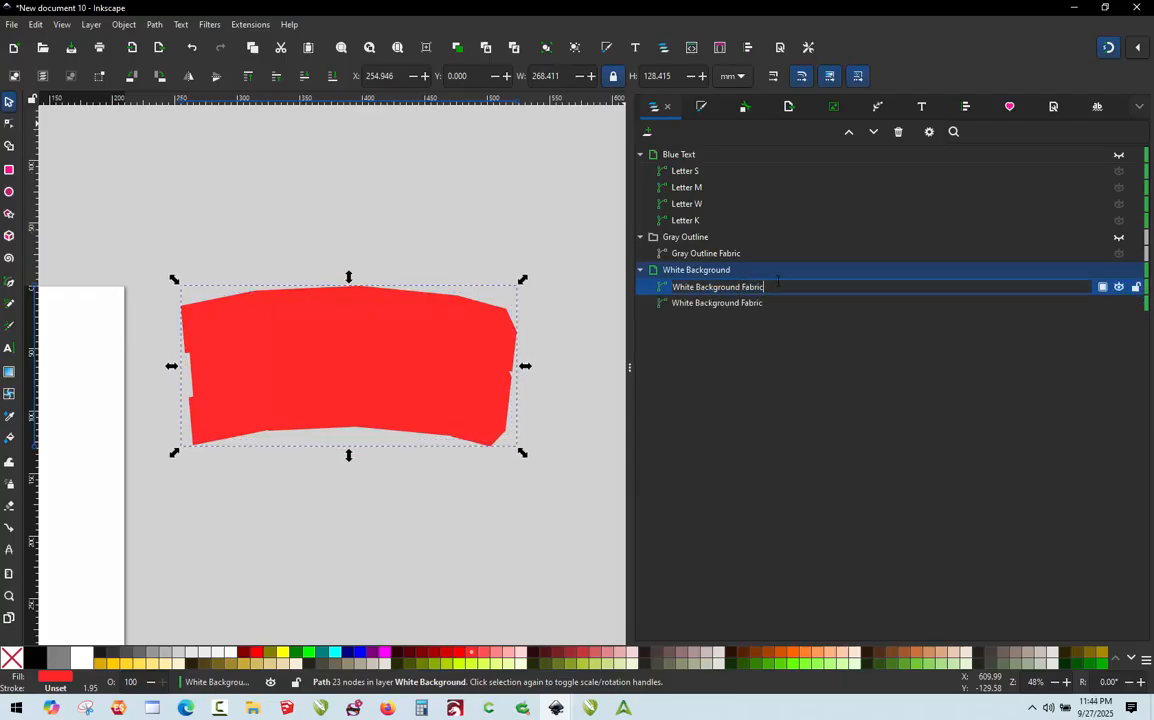
key(BackSpace)
key(BackSpace)
key(BackSpace)
key(BackSpace)
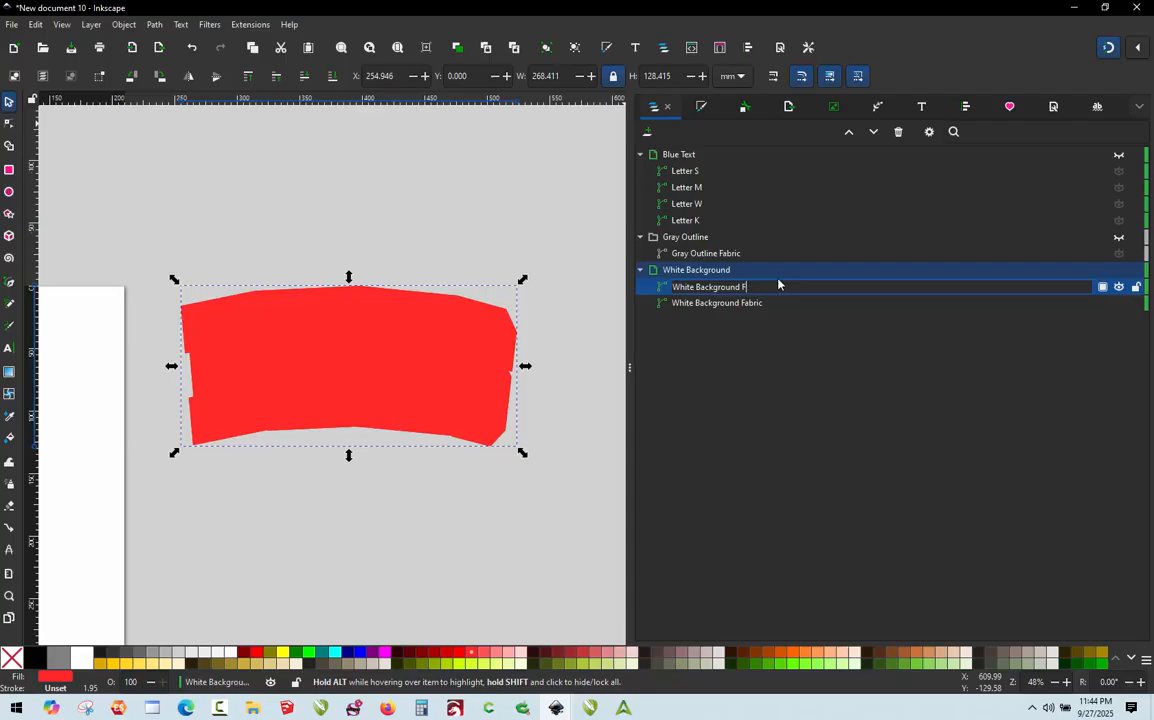
text(- Placement Stitch)
key(Return)
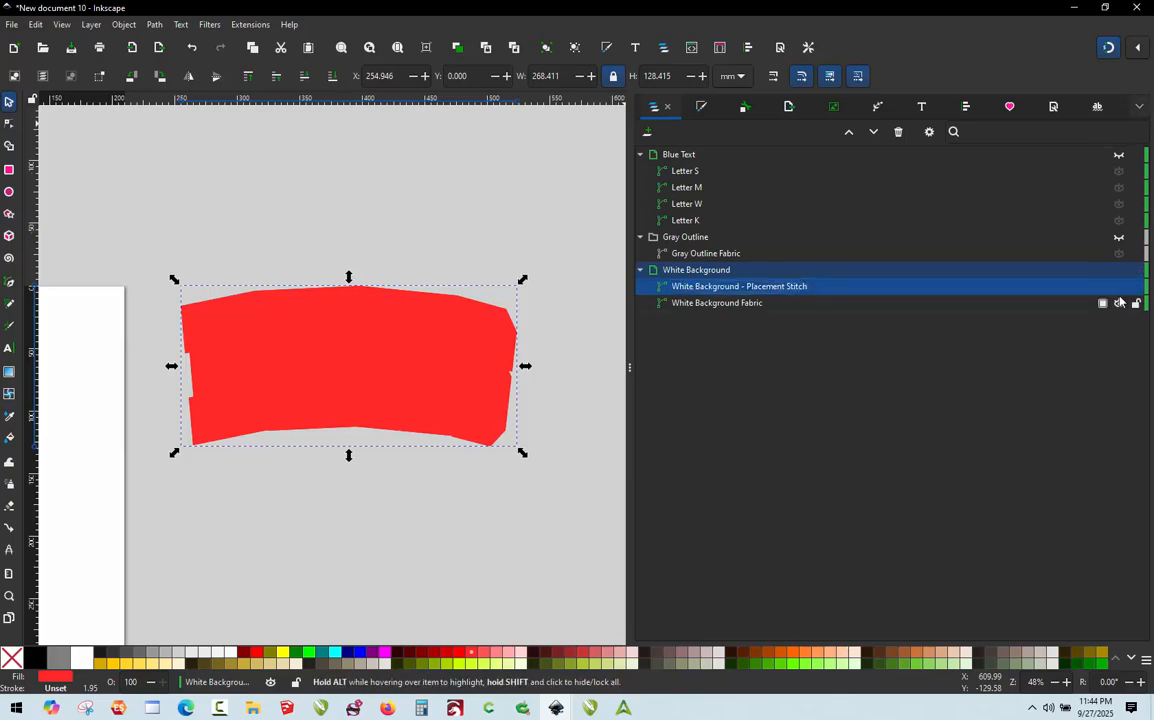
Hide the White Background Fabric path and fill the White Background - Placement Stitch path with light green.
click(1118, 304)
click(818, 663)
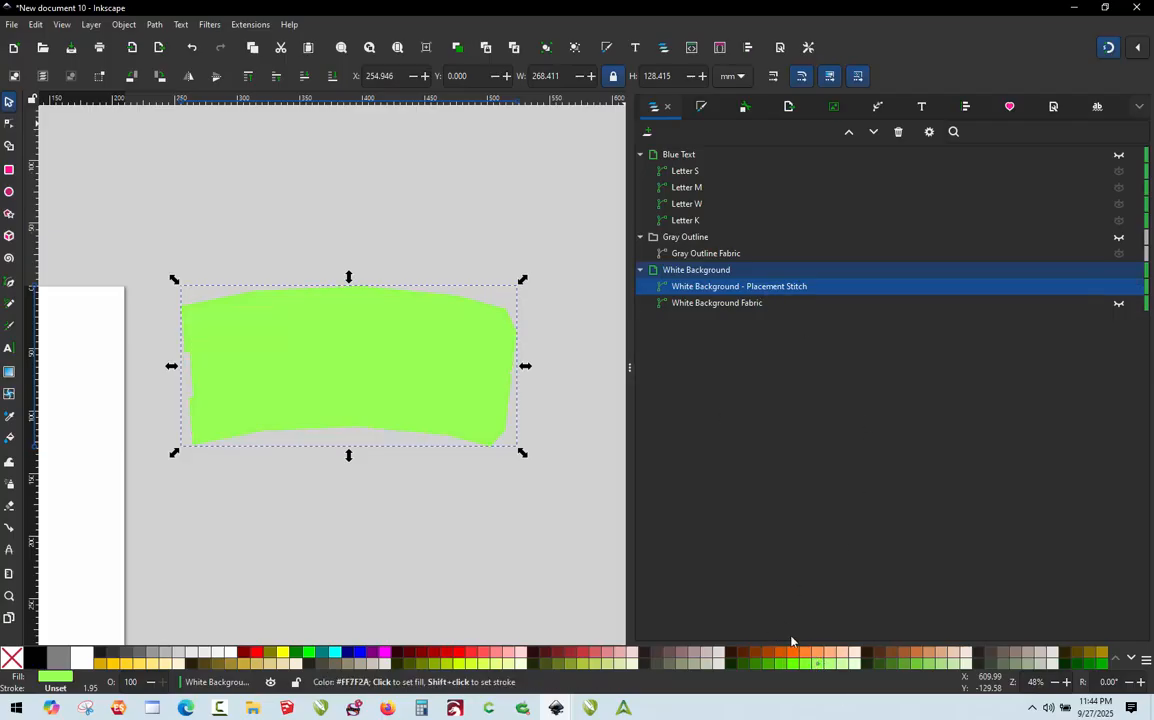
Add an Offset live path effect to the White Background - Placement Stitch path with an offset of -2 mm.
click(1138, 106)
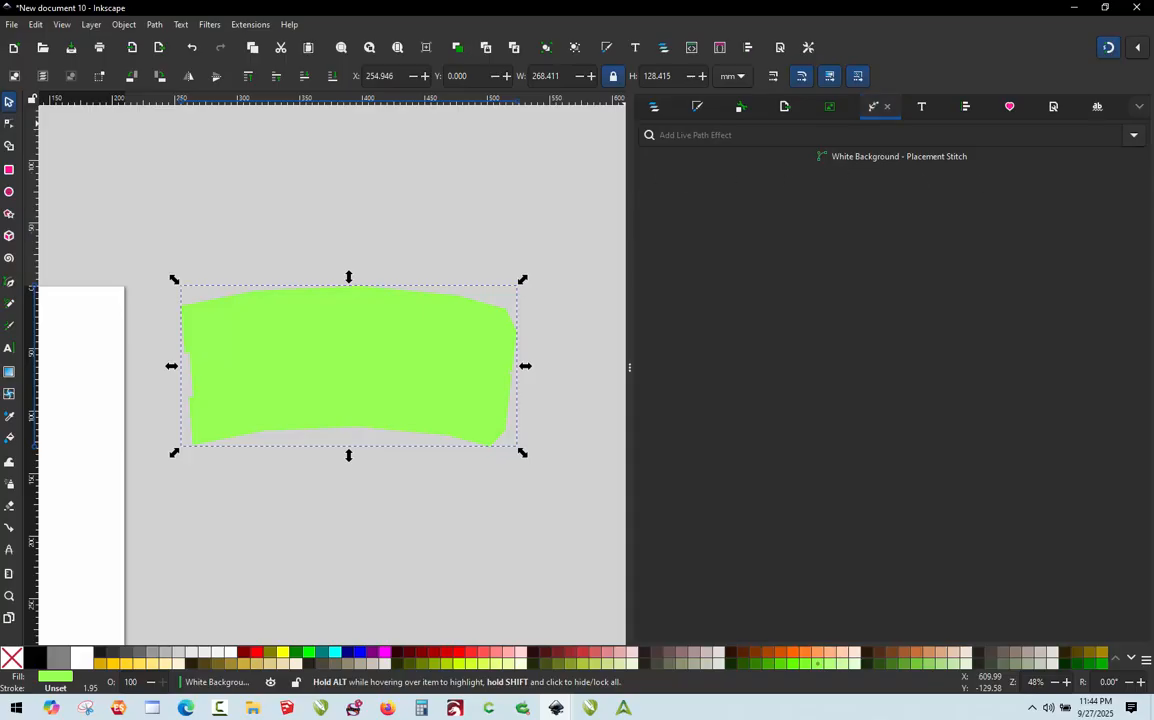
click(1133, 136)
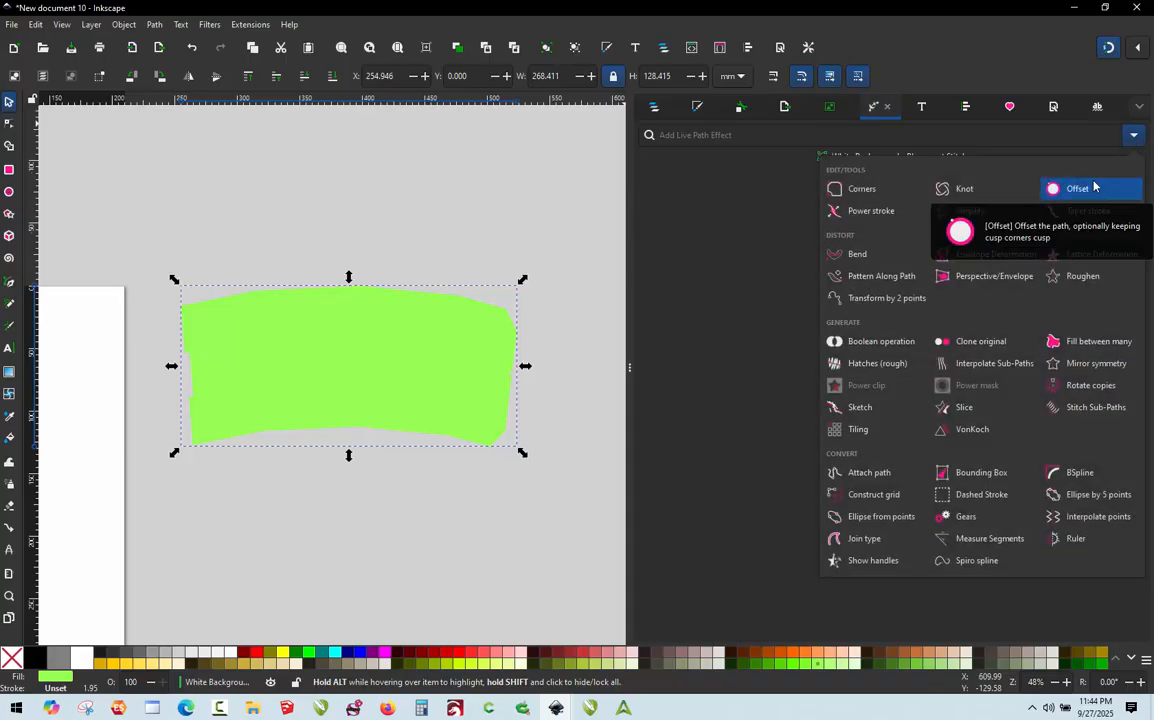
click(1094, 186)
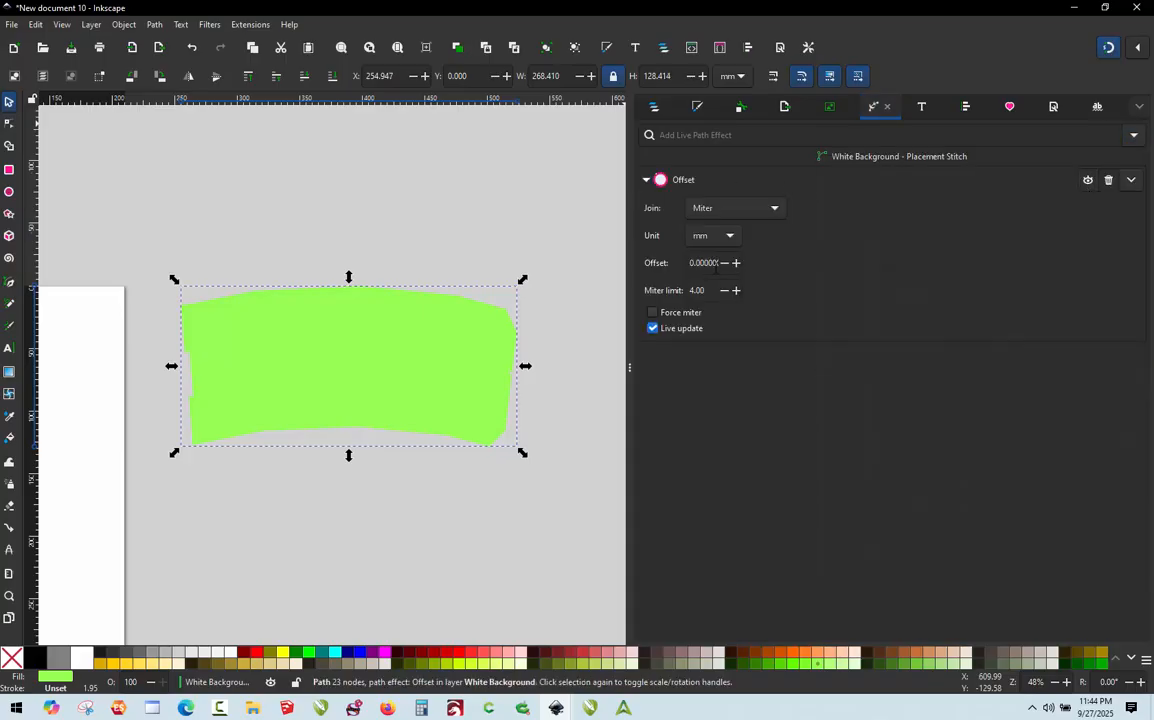
drag(718, 264, 681, 267)
text(0)
text(-2)
key(Return)
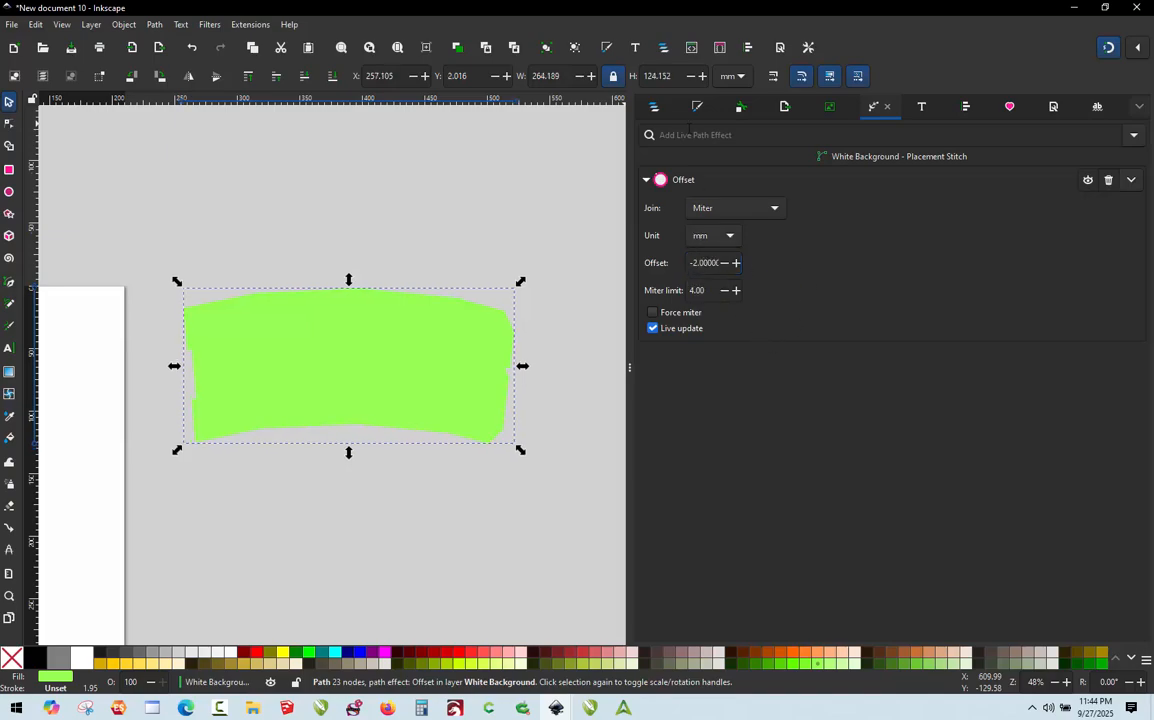
Unhide the White Background Fabric path and give the Placement Stitch path a green stroke with no fill.
click(653, 107)
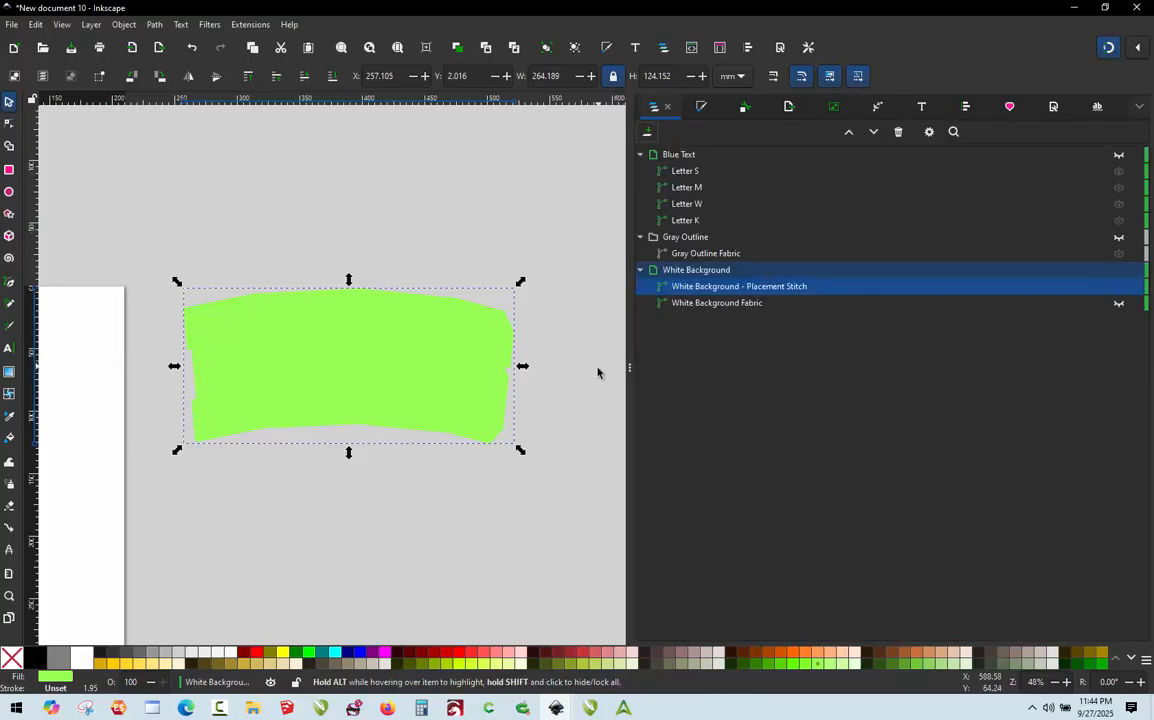
click(1119, 304)
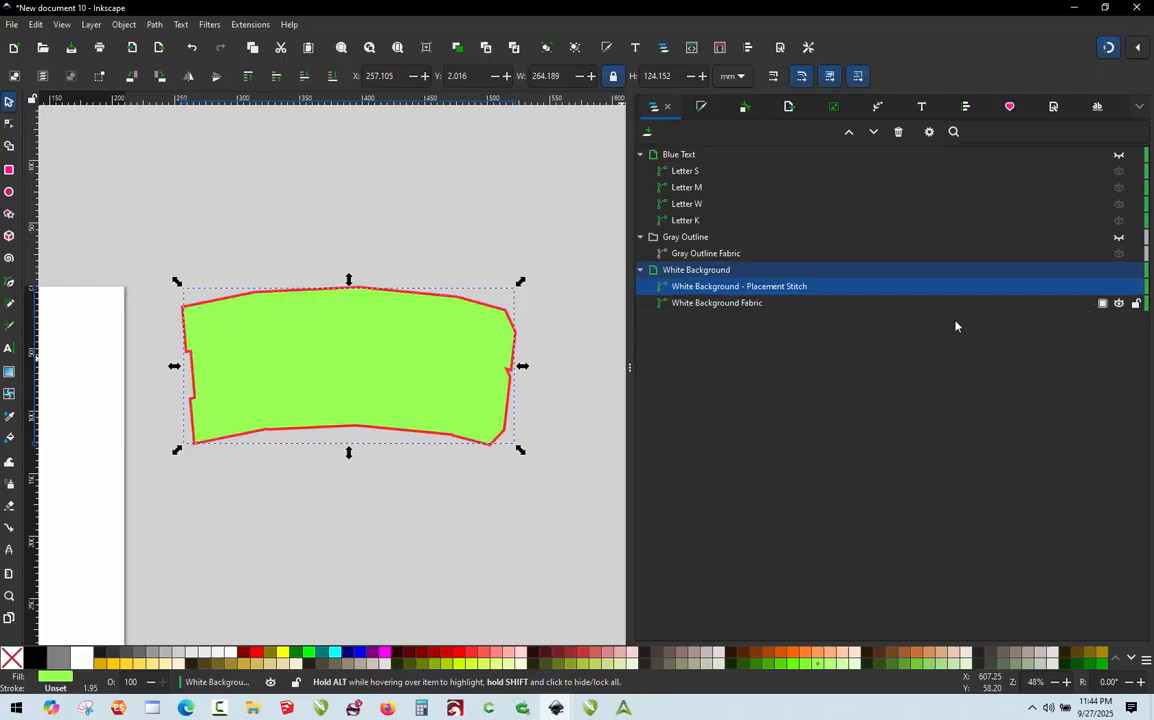
click(548, 300)
scroll(458, 363, up, 1)
scroll(490, 328, up, 2)
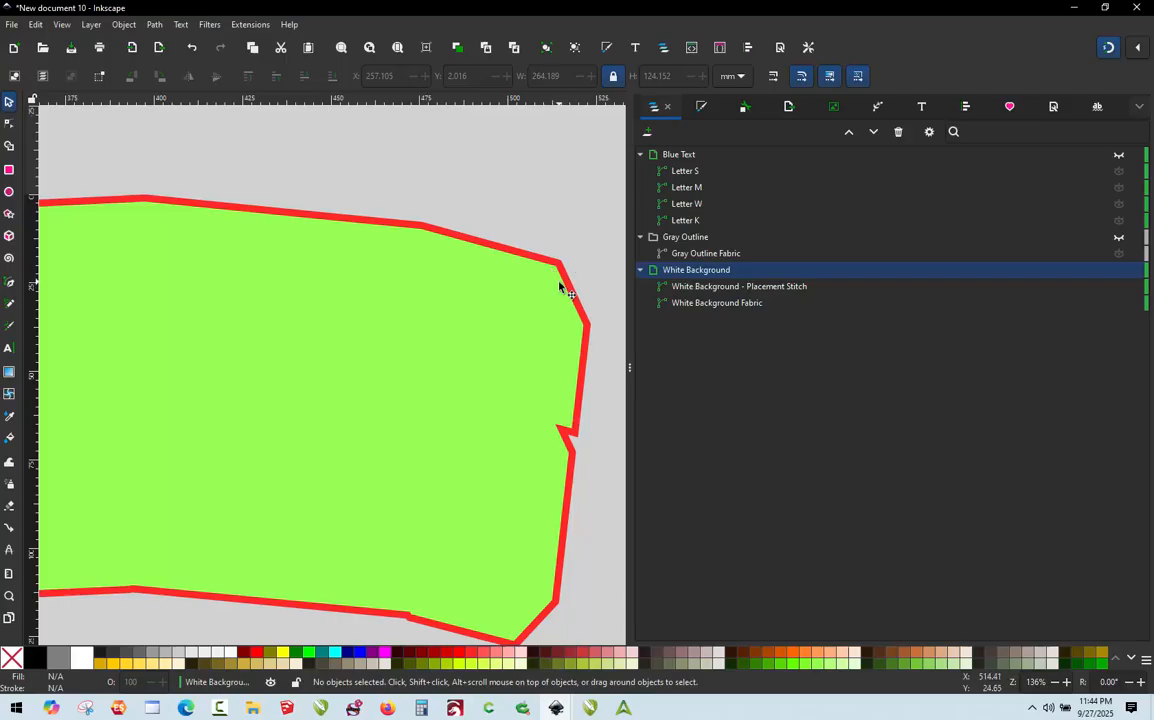
click(560, 287)
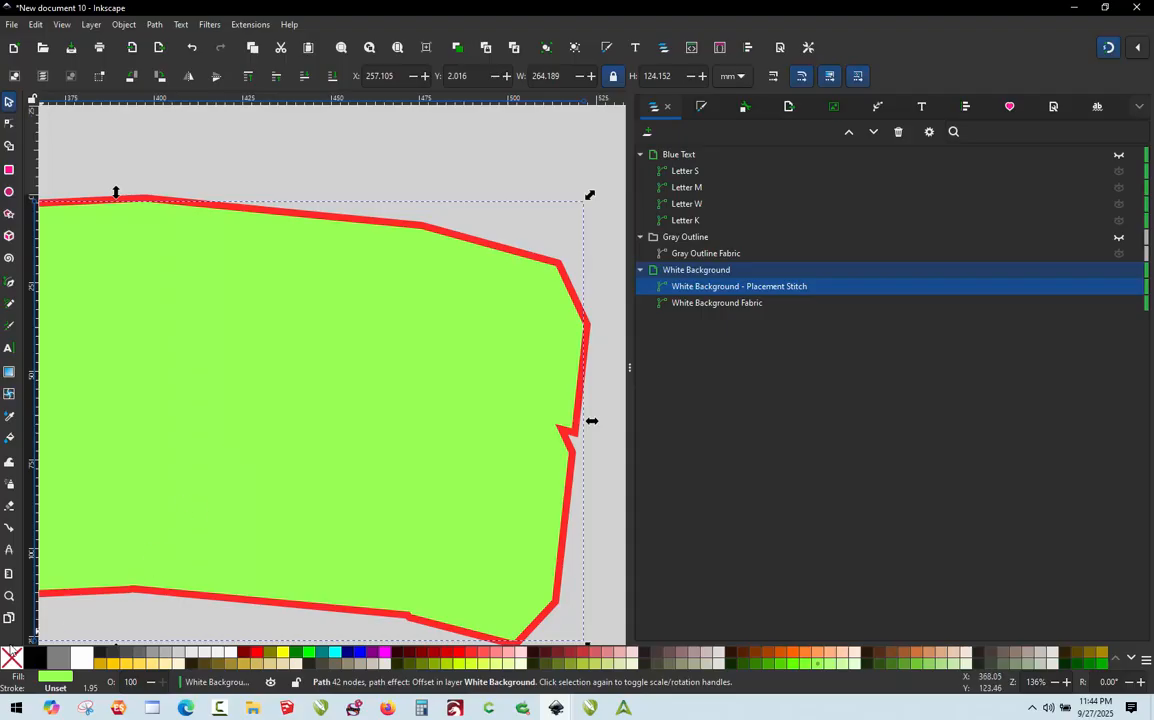
click(12, 660)
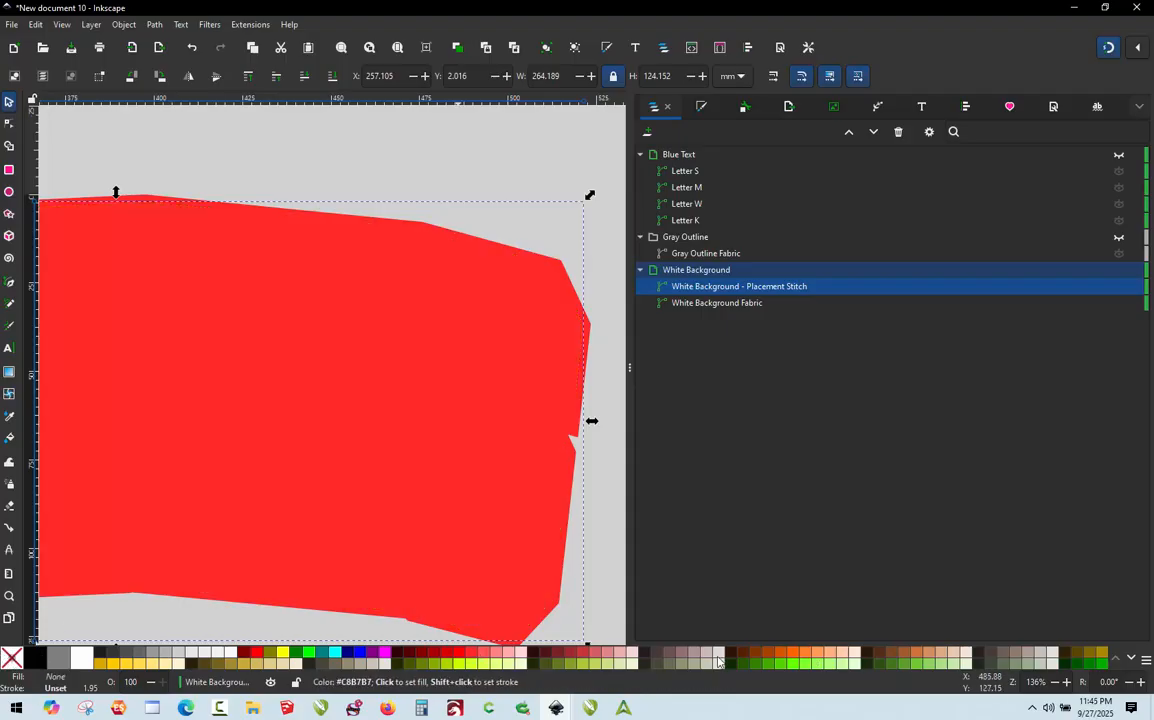
shift+click(782, 667)
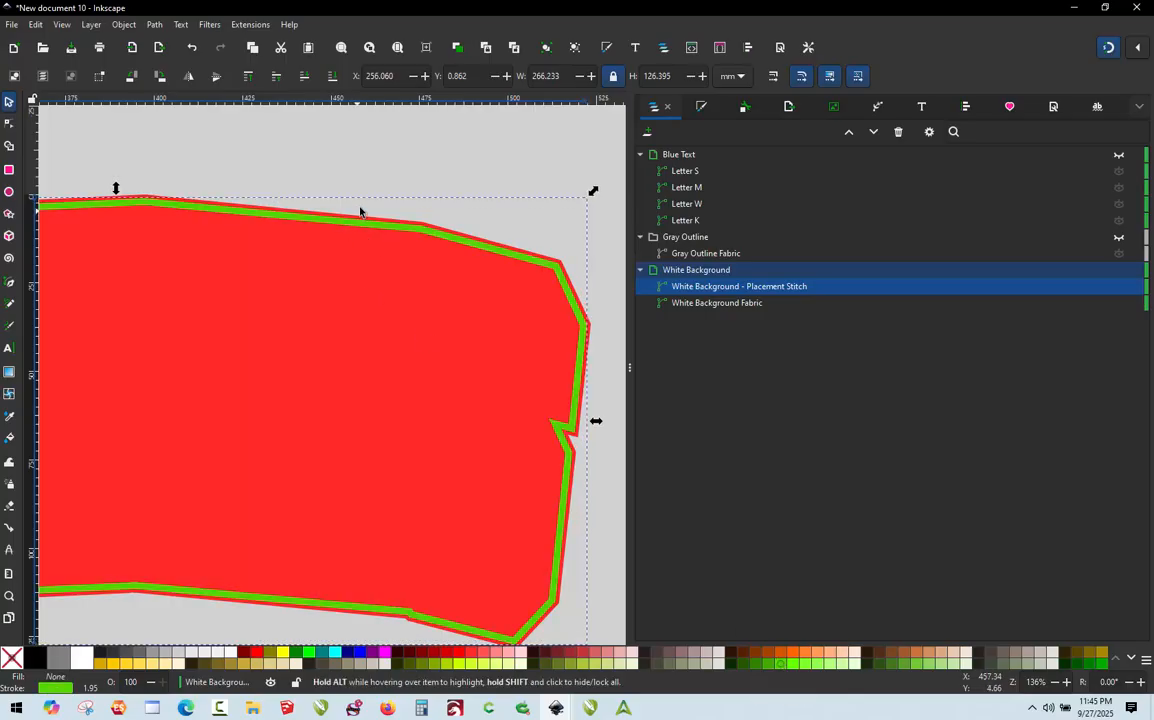
Set the Placement Stitch path's stroke width to 1 mm.
click(699, 108)
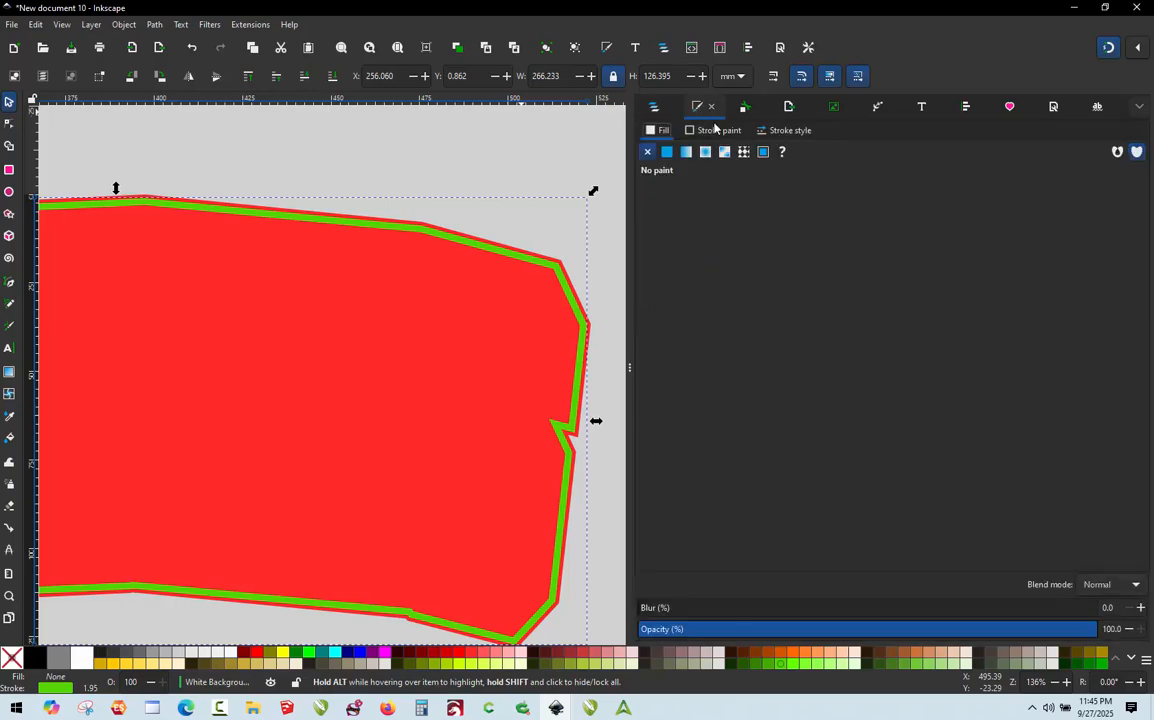
click(766, 131)
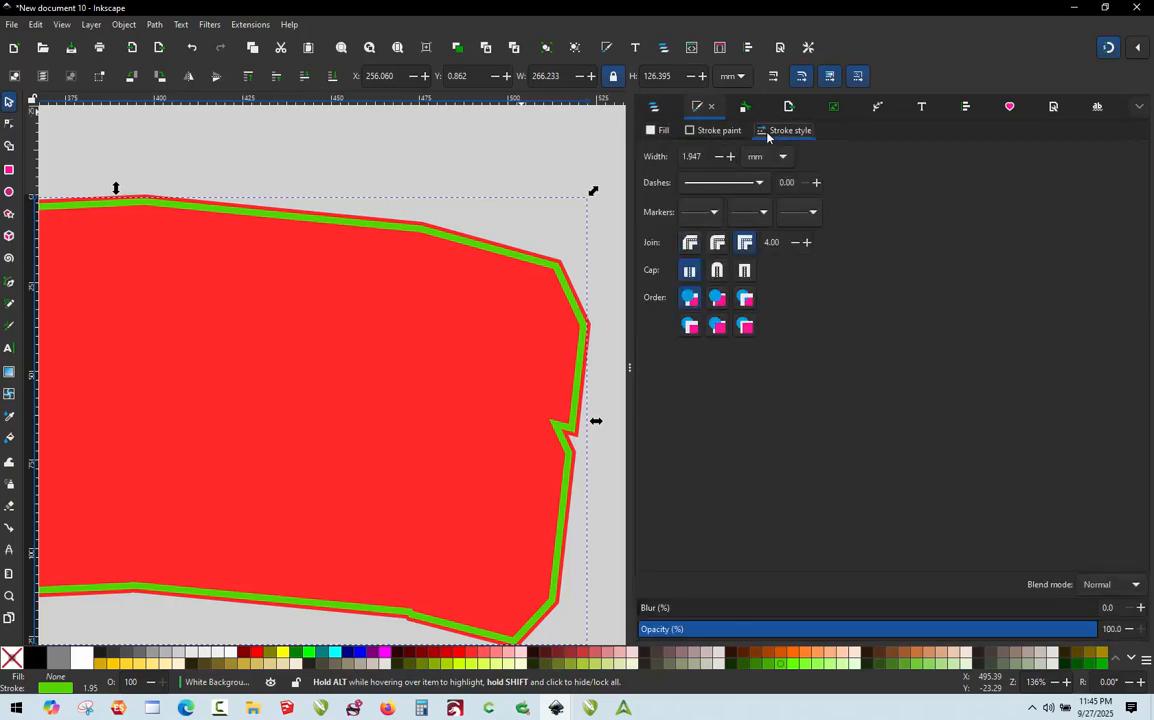
drag(704, 157, 655, 168)
text(1)
key(Return)
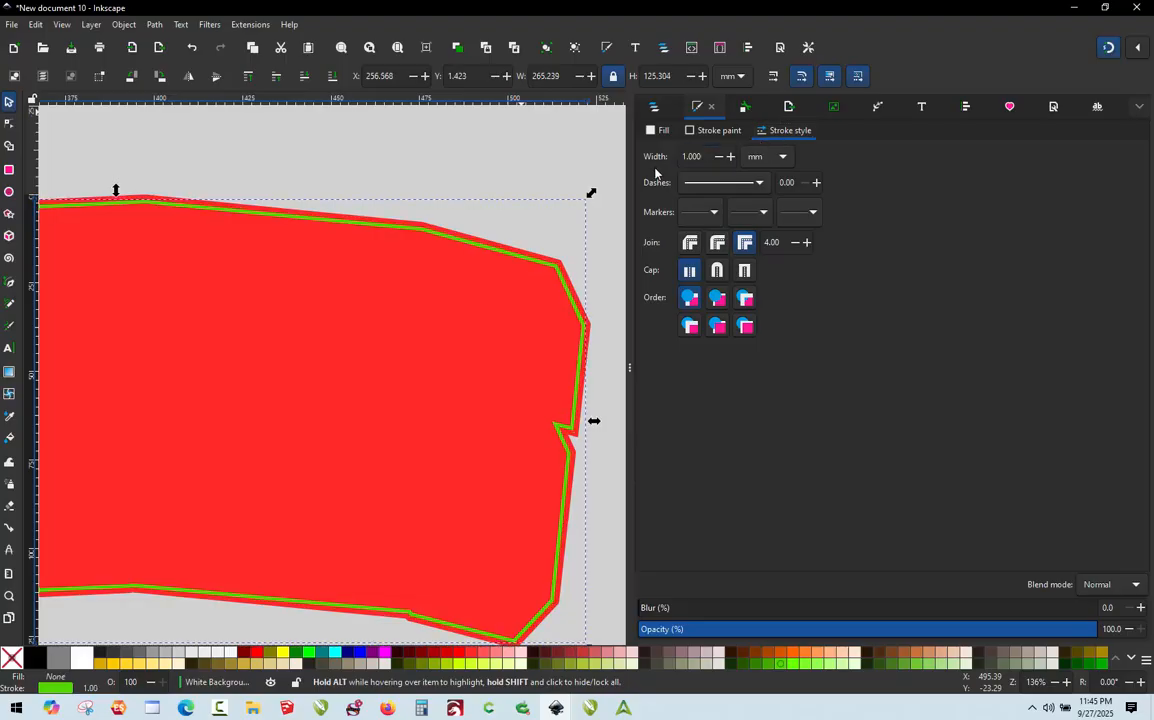
Examine how the green placement stitch outline sits inside the edge of the red fabric shape.
click(491, 170)
scroll(491, 188, down, 3)
scroll(429, 191, up, 1)
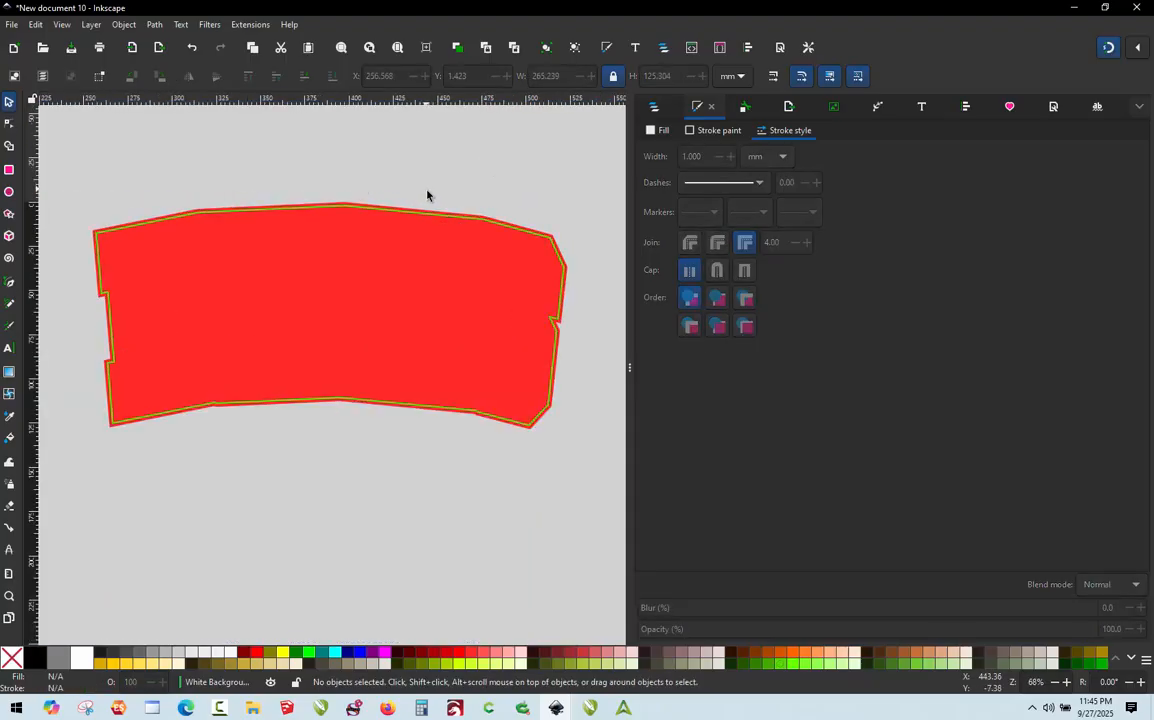
scroll(566, 268, up, 1)
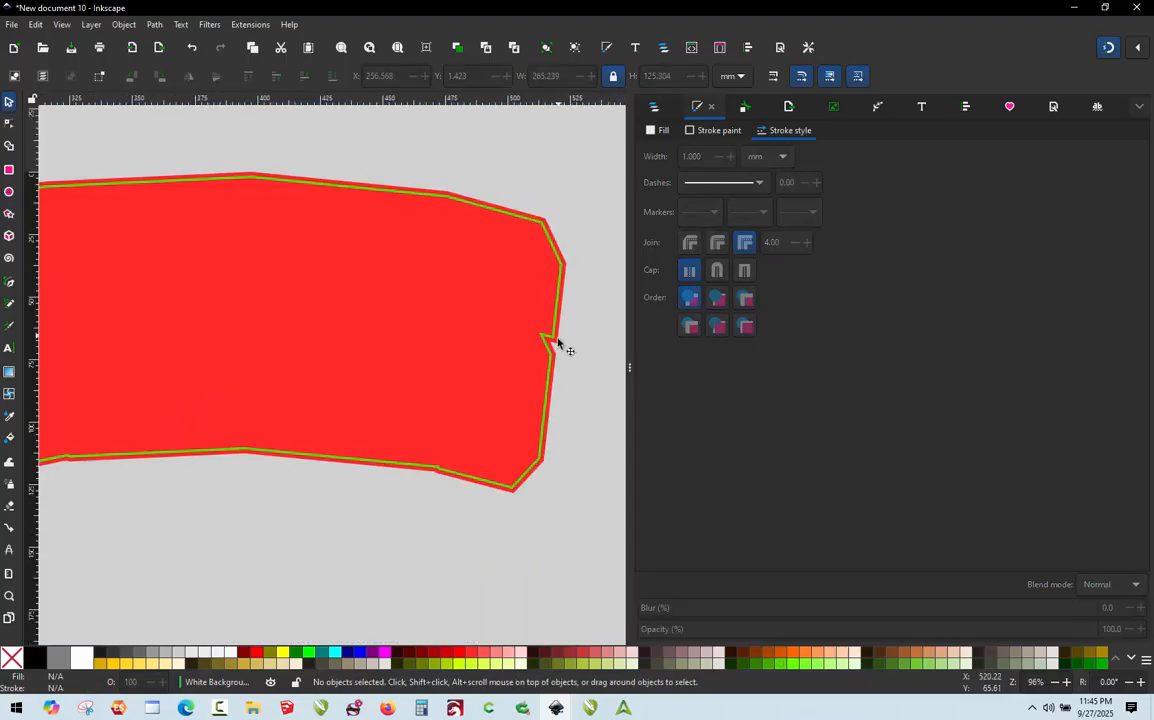
scroll(557, 342, down, 2)
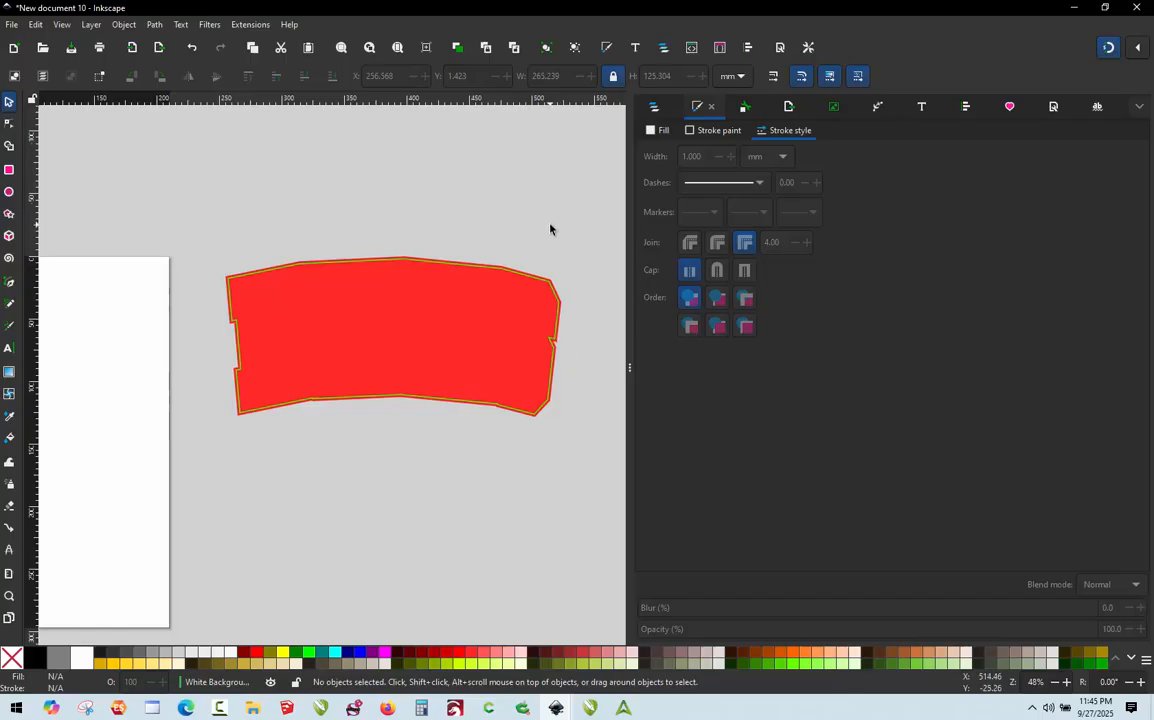
scroll(550, 228, up, 2)
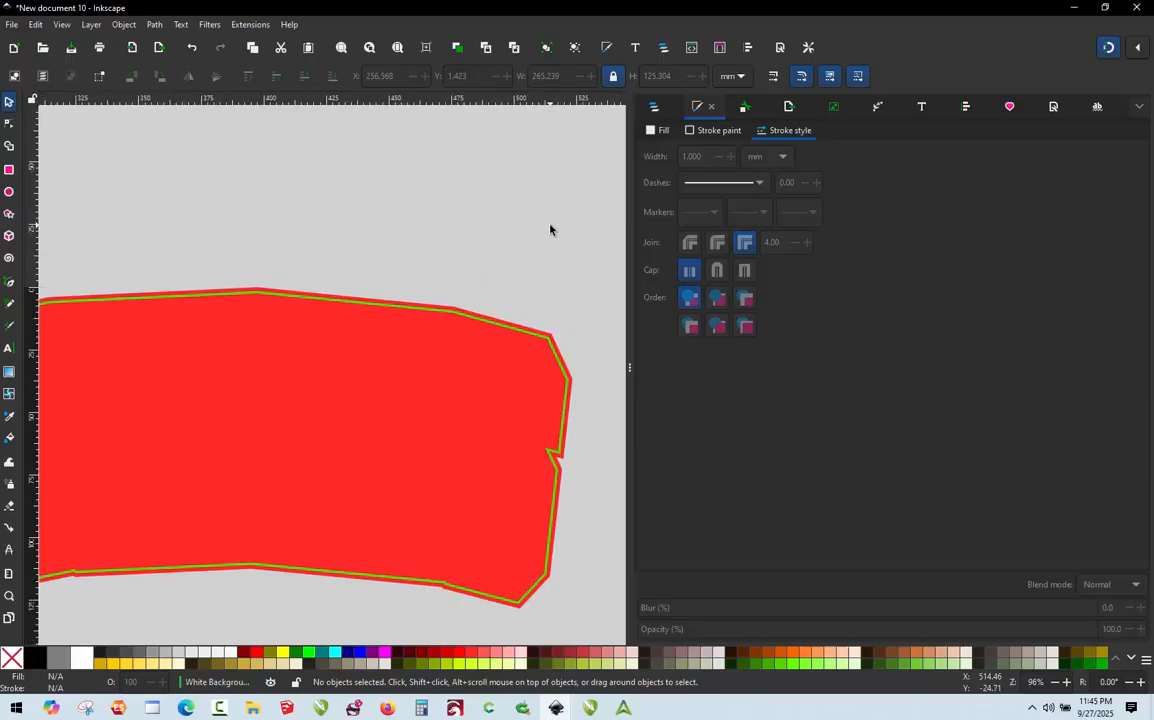
scroll(550, 228, down, 1)
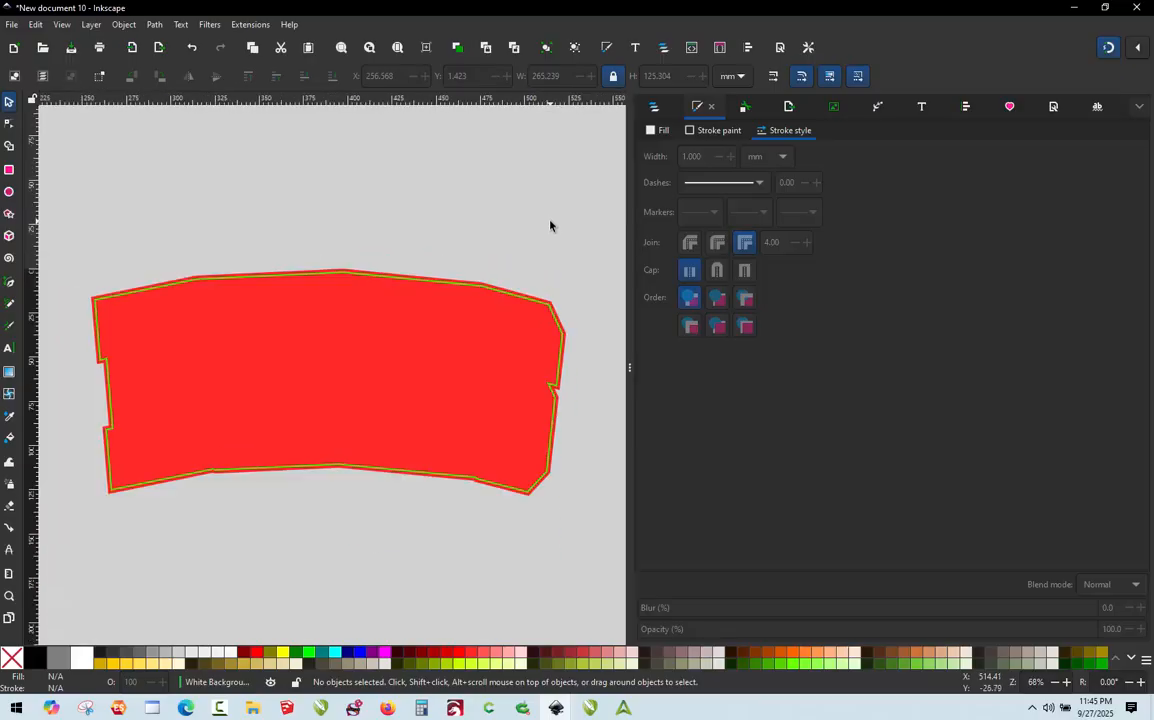
Duplicate the White Background - Placement Stitch path within the White Background layer.
click(660, 107)
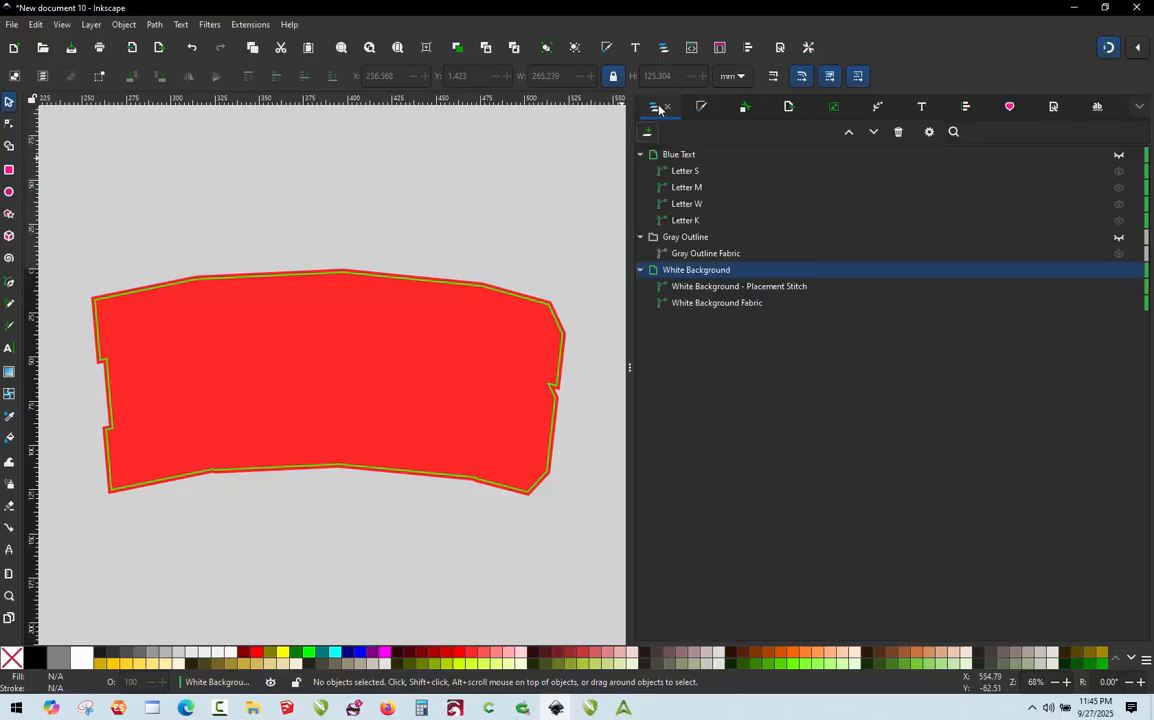
click(731, 290)
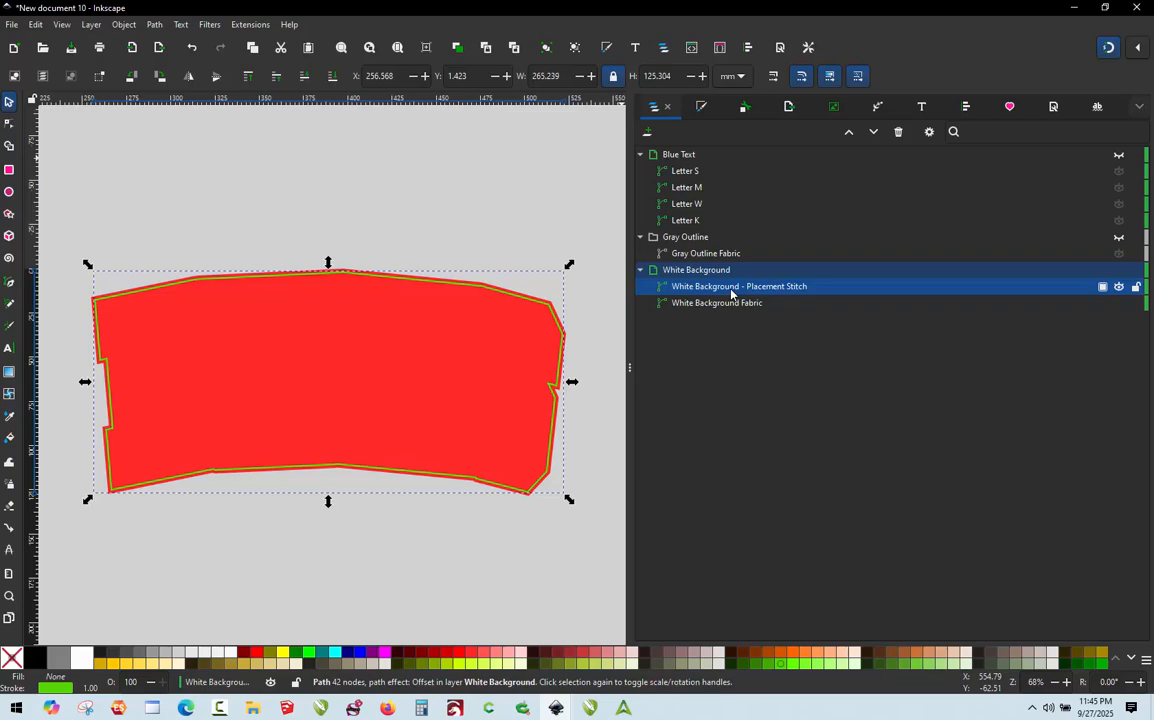
key(ctrl+d)
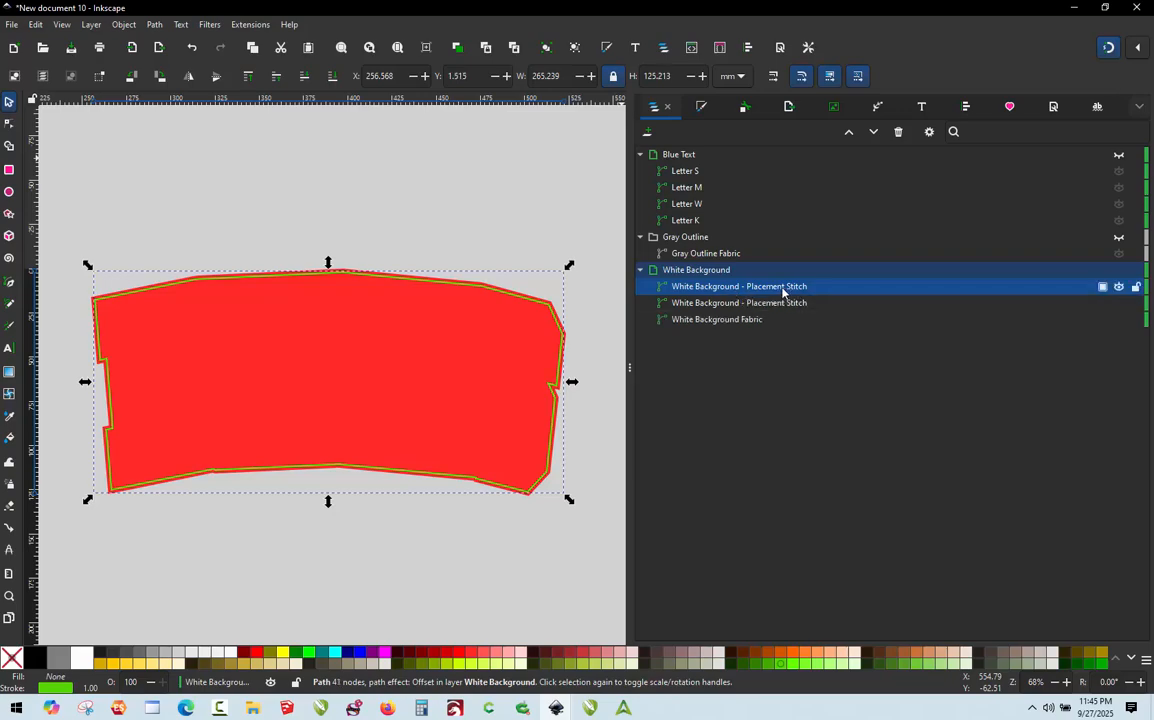
Rename the upper Placement Stitch copy as White Background - Tackdown Stitch.
double_click(745, 289)
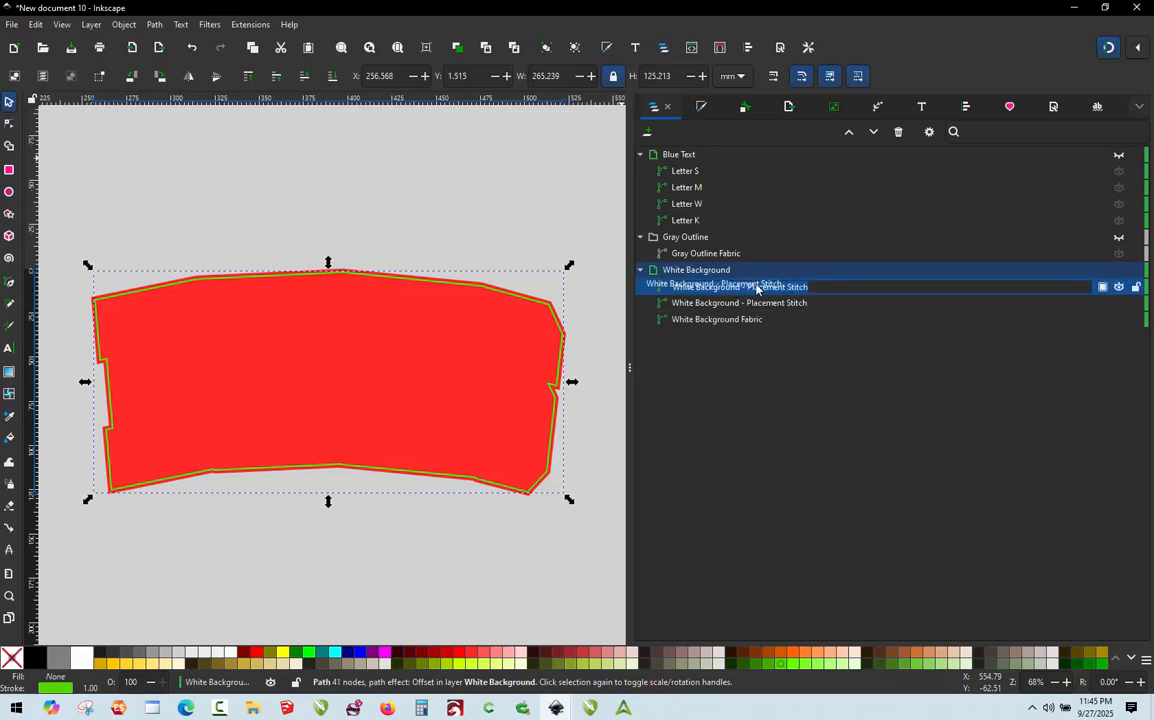
click(787, 287)
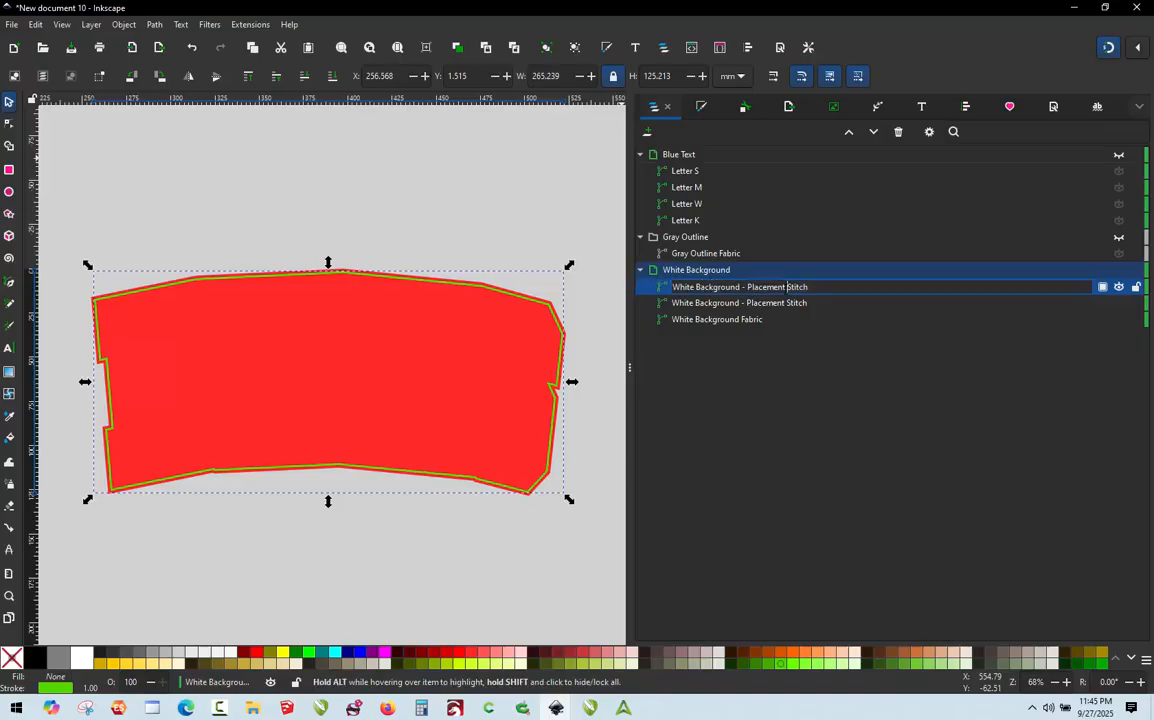
drag(787, 287, 752, 287)
text(Tackdown)
key(Return)
key(Return)
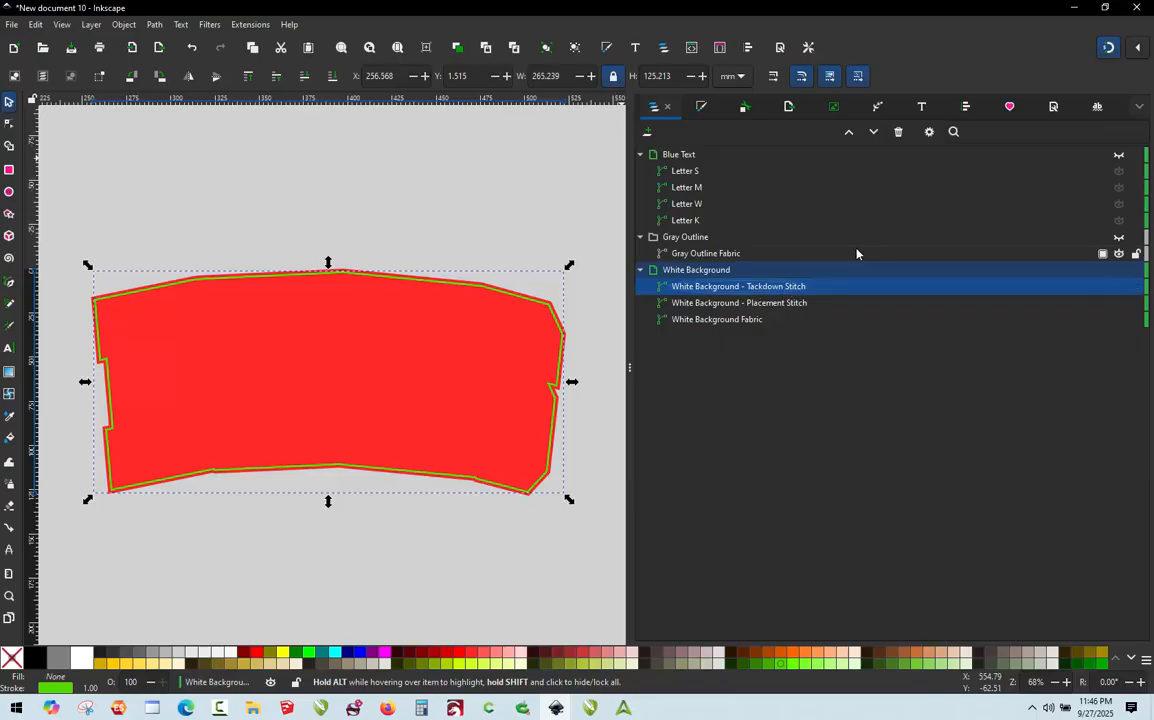
Set the Tackdown Stitch path's Offset effect to -3 mm and change its stroke colour to Aqua.
click(1138, 107)
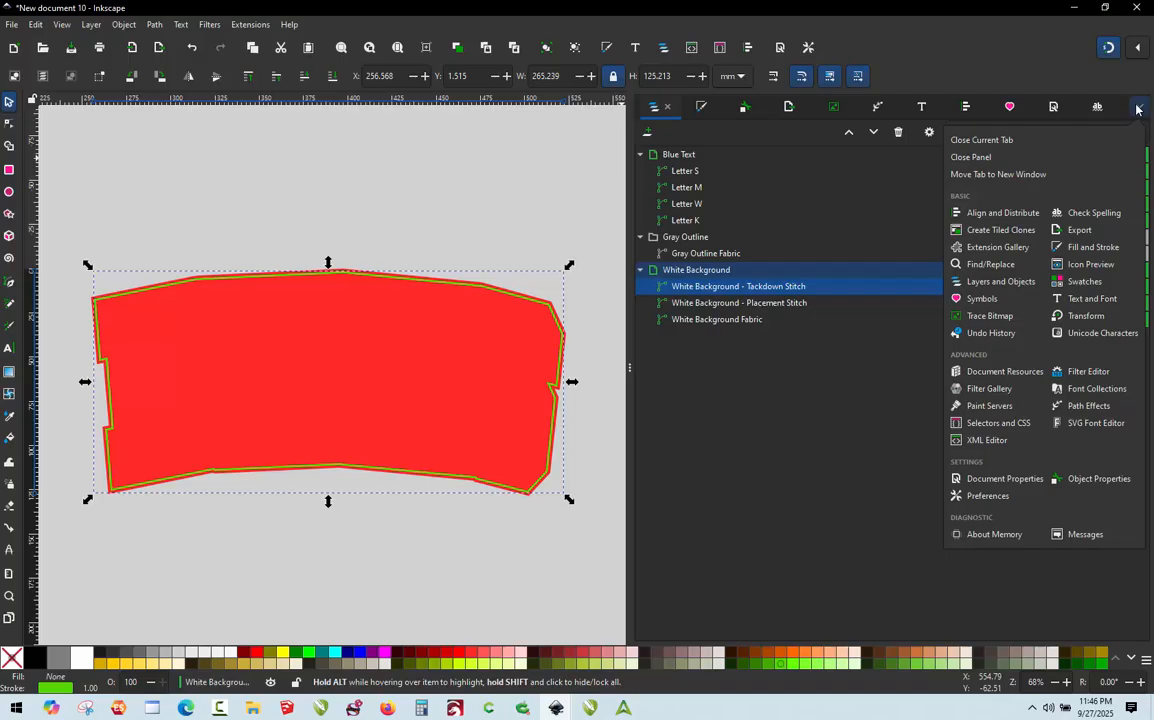
click(1089, 405)
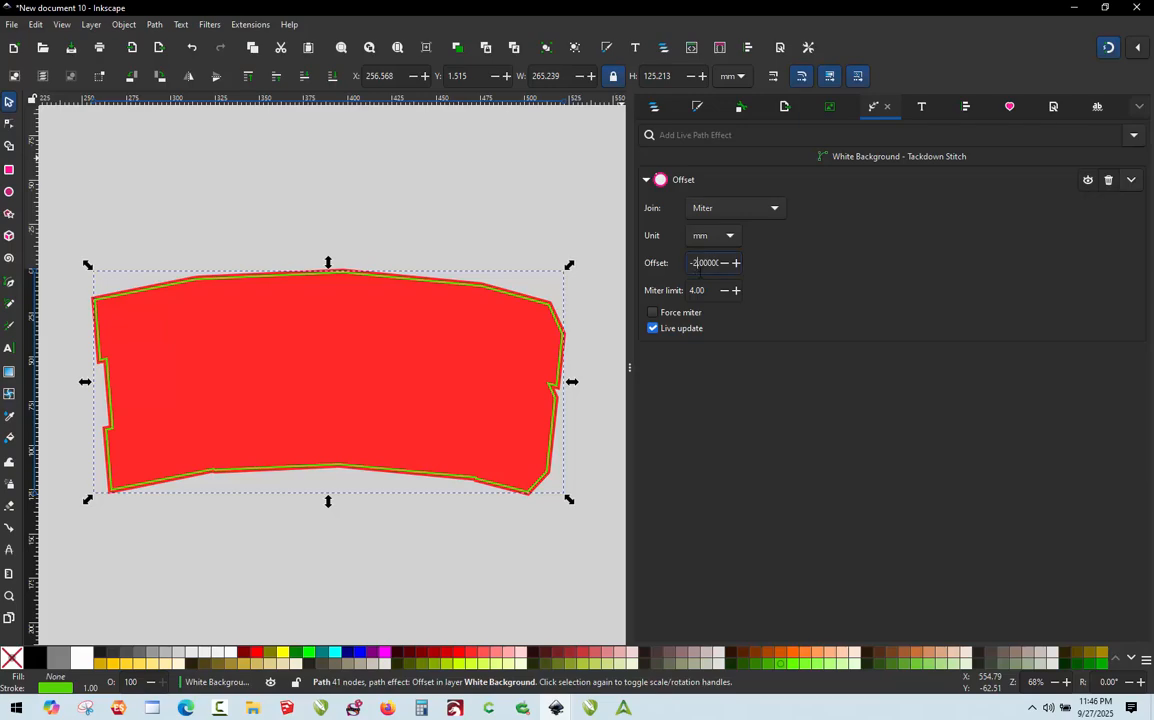
key(BackSpace)
text(3)
key(Return)
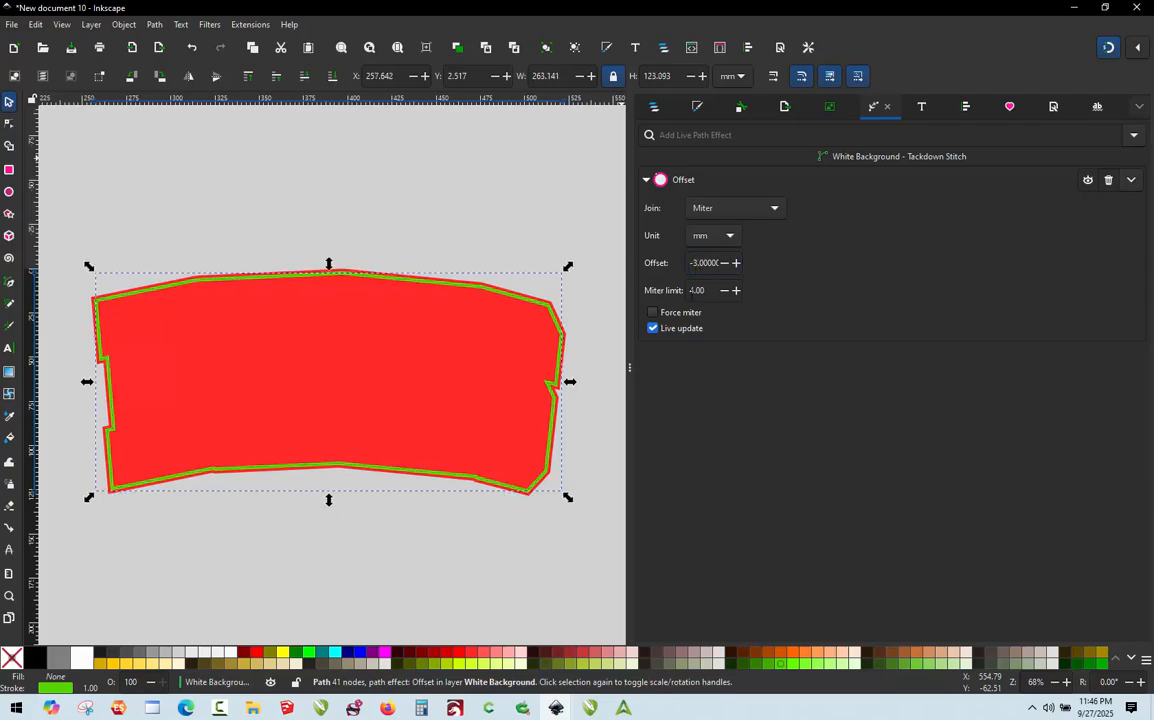
shift+click(336, 655)
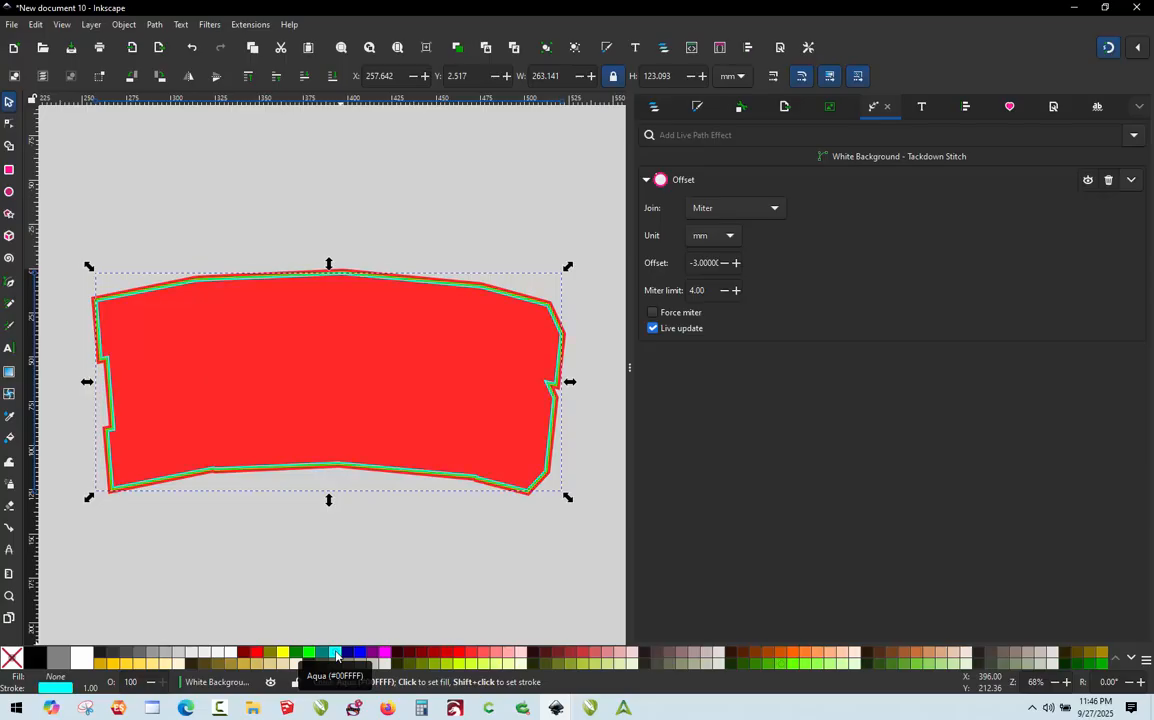
Switch the canvas display mode to Outline so the fabric and stitch paths show as thin lines.
scroll(515, 314, up, 6)
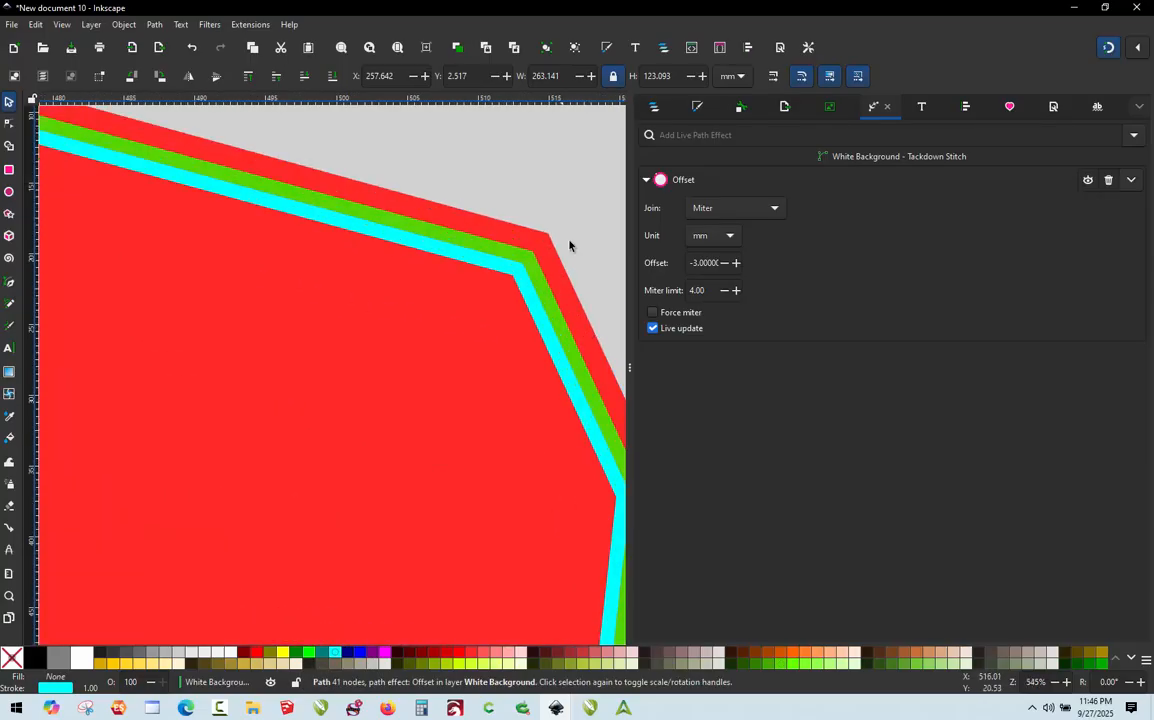
click(62, 24)
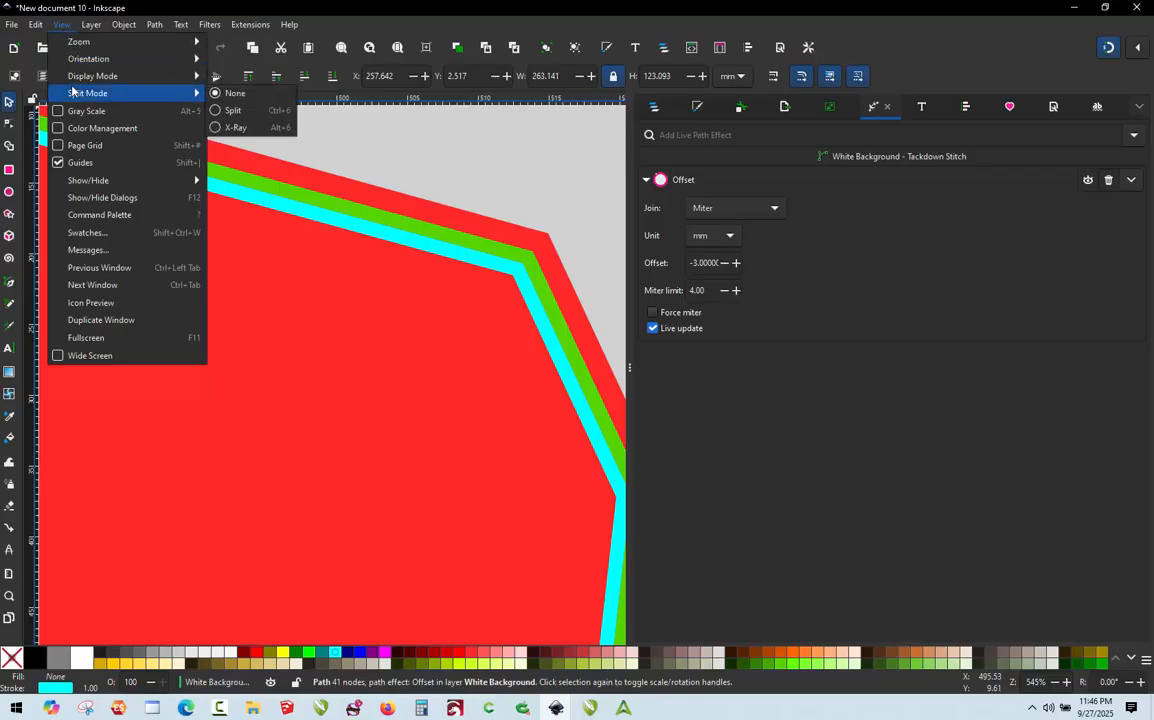
mouse_move(116, 76)
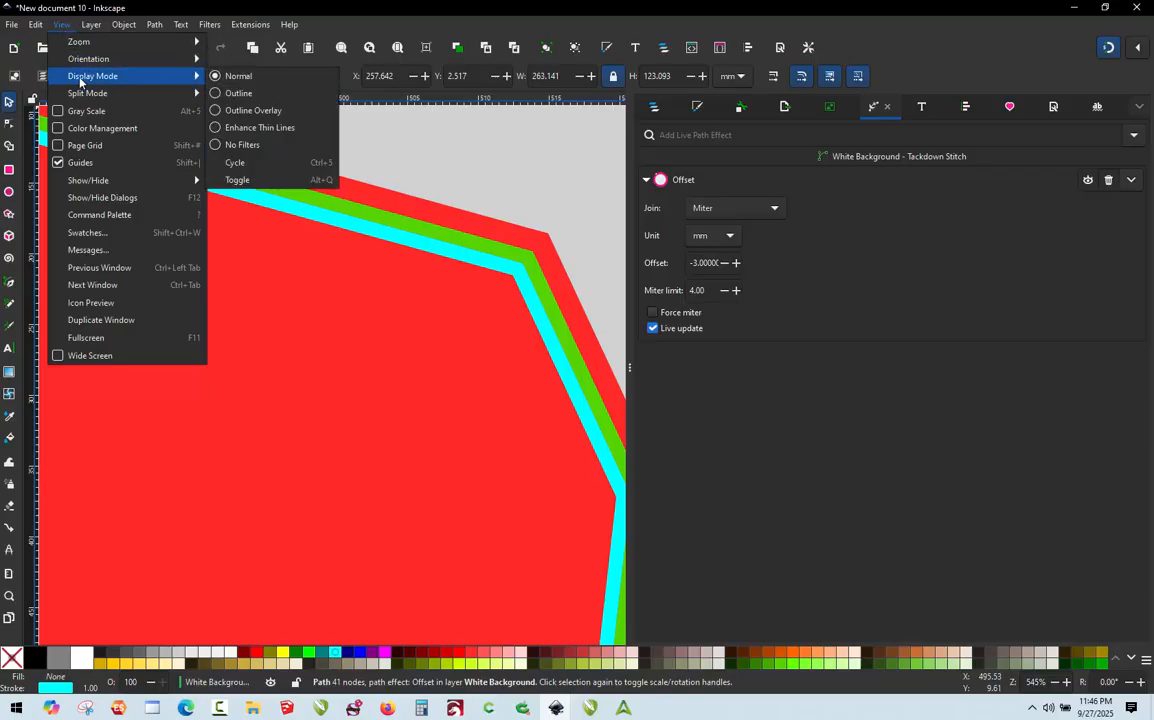
click(252, 93)
scroll(399, 206, down, 4)
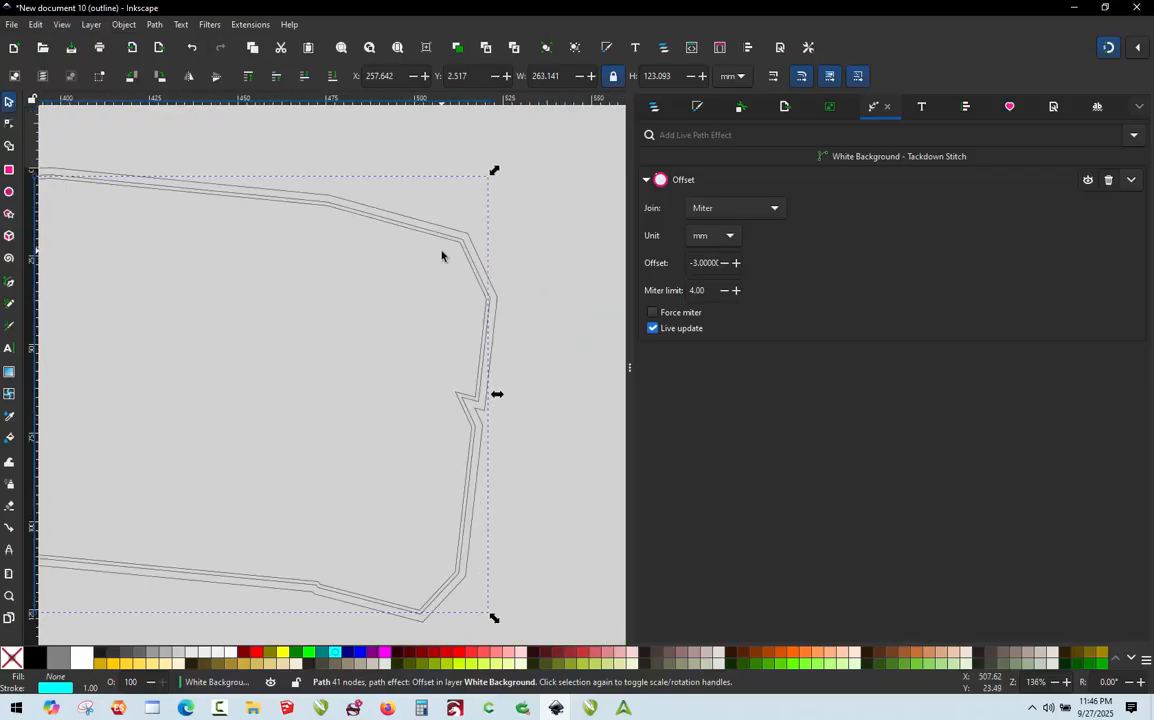
Examine which outlines near the shape's right corner belong to the White Background Fabric, Placement Stitch and Tackdown Stitch paths.
click(477, 198)
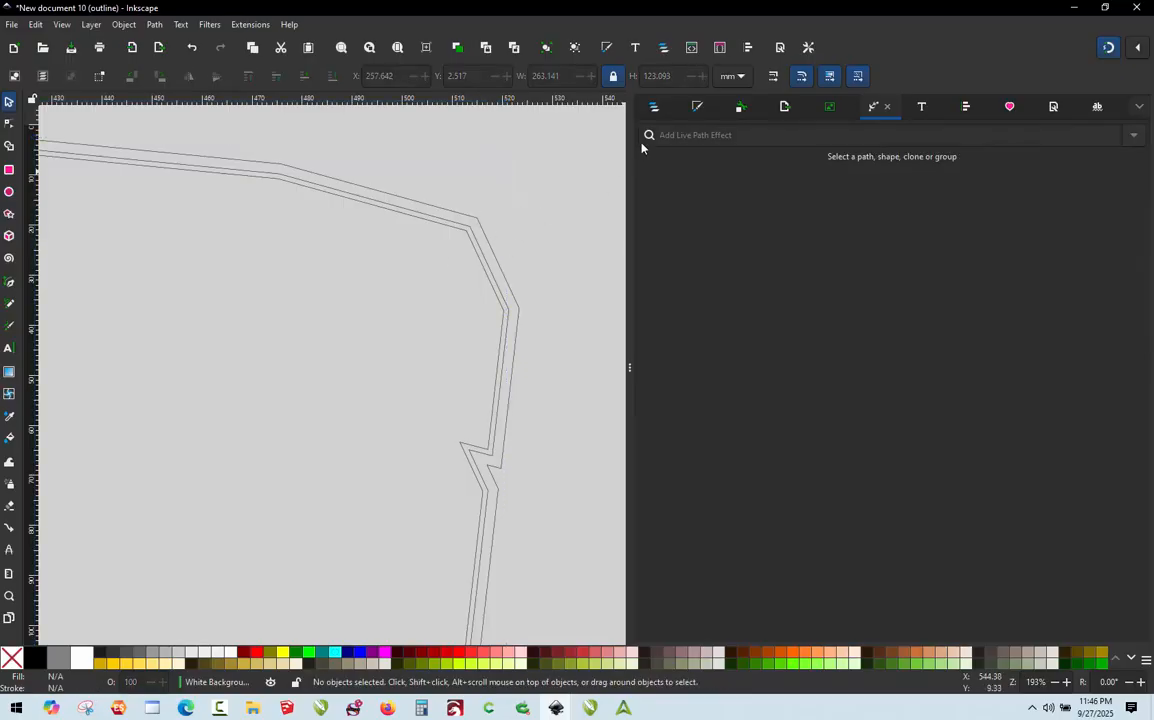
click(653, 106)
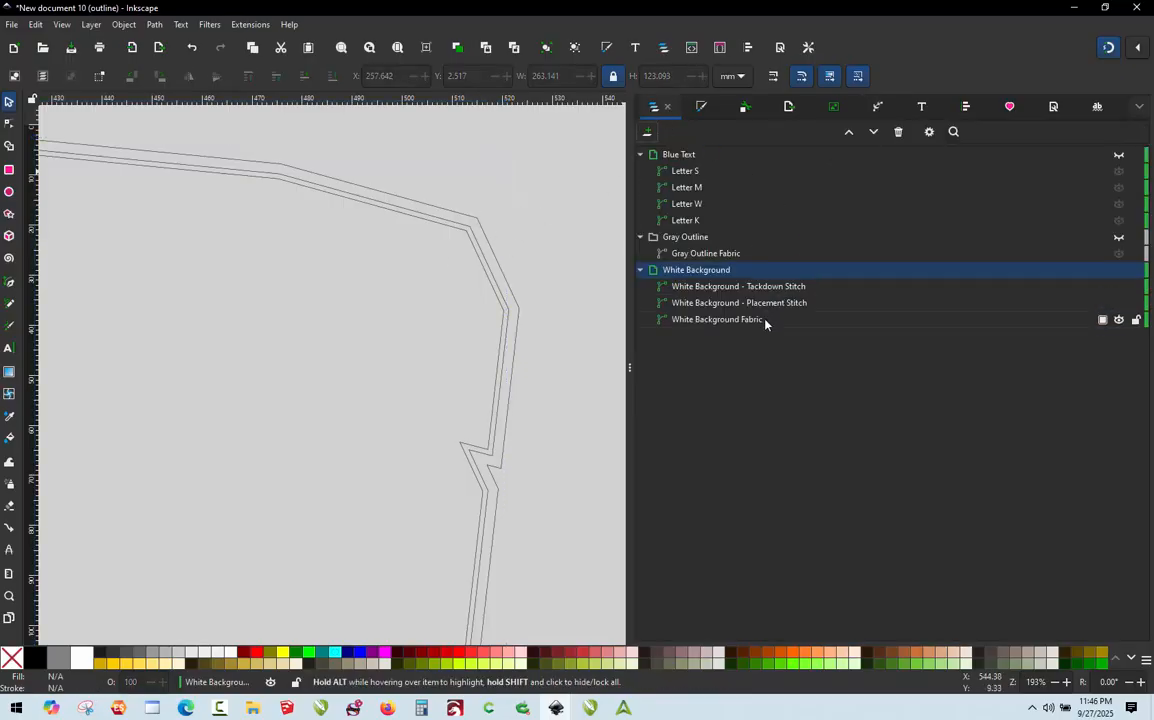
click(481, 231)
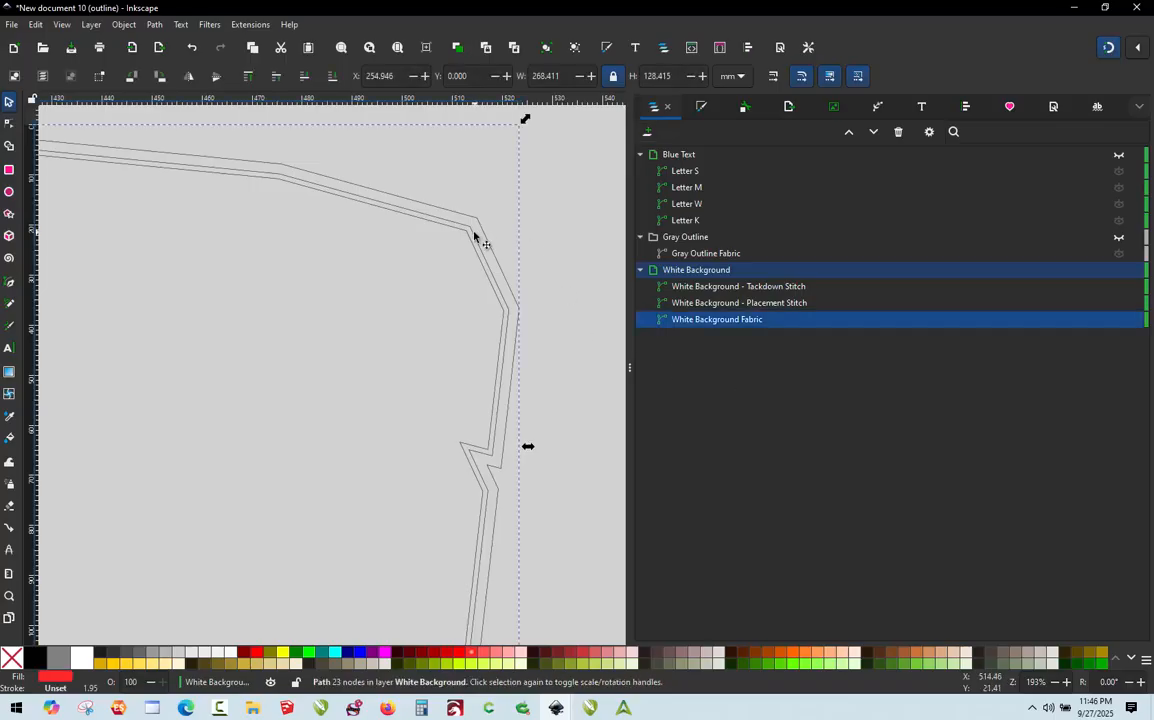
alt+click(475, 238)
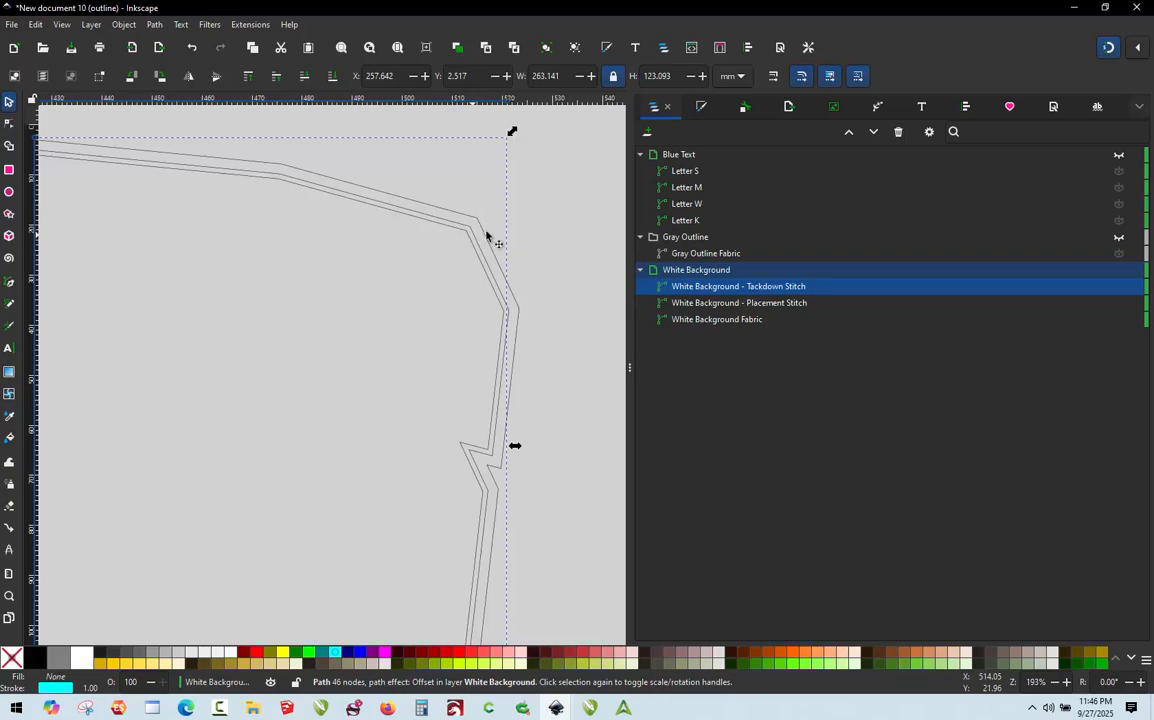
click(528, 197)
scroll(487, 229, up, 2)
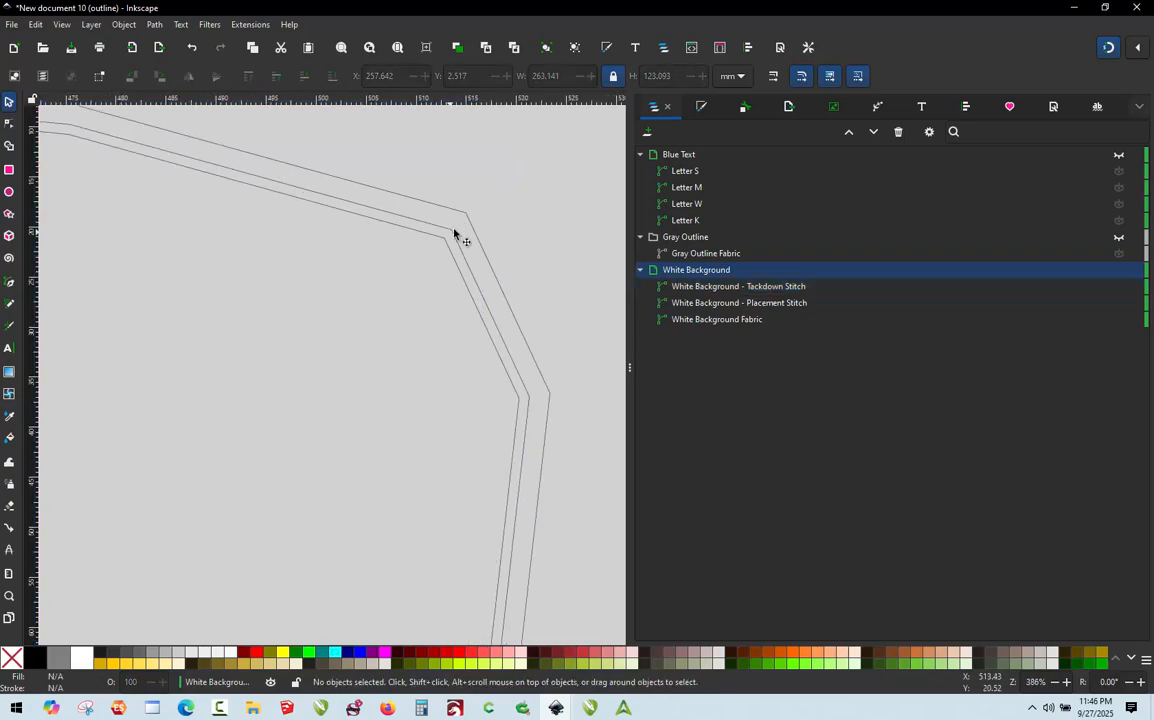
click(455, 237)
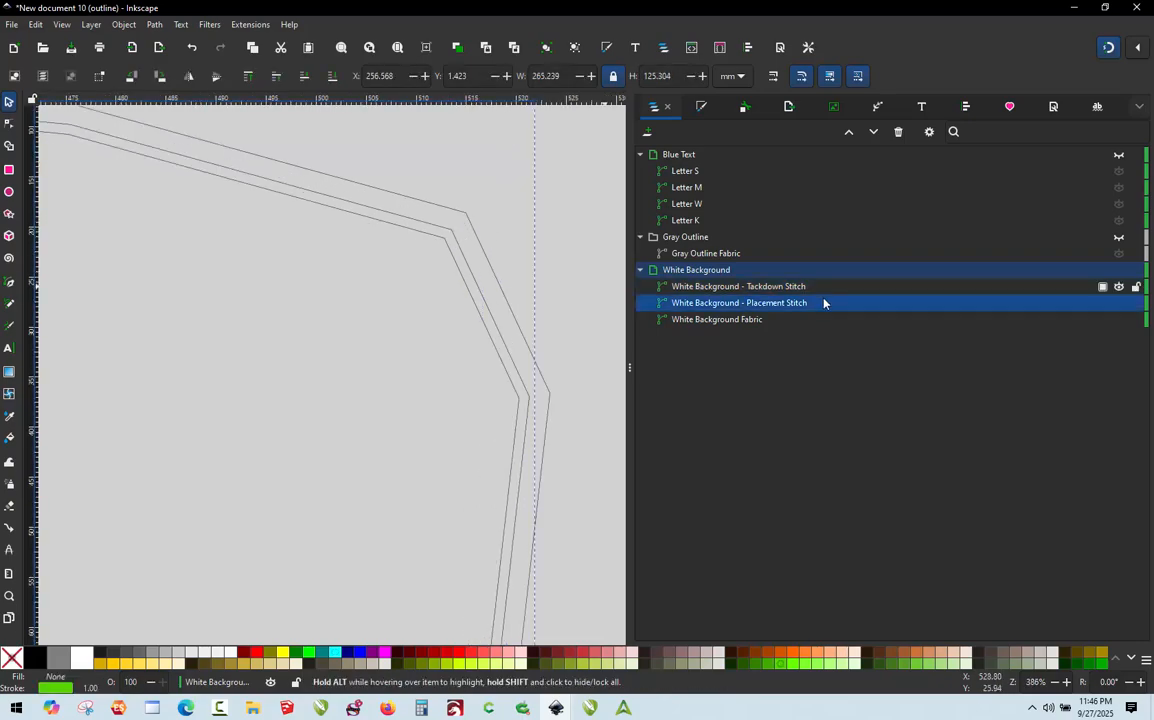
click(455, 266)
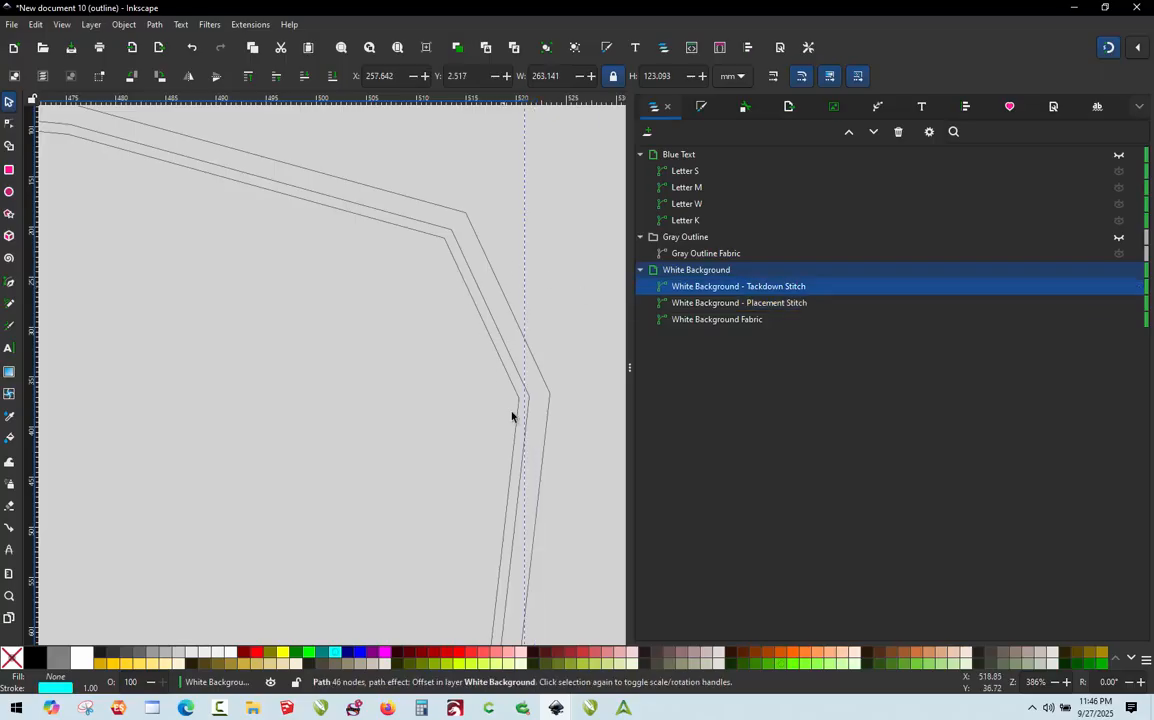
key(3)
click(553, 293)
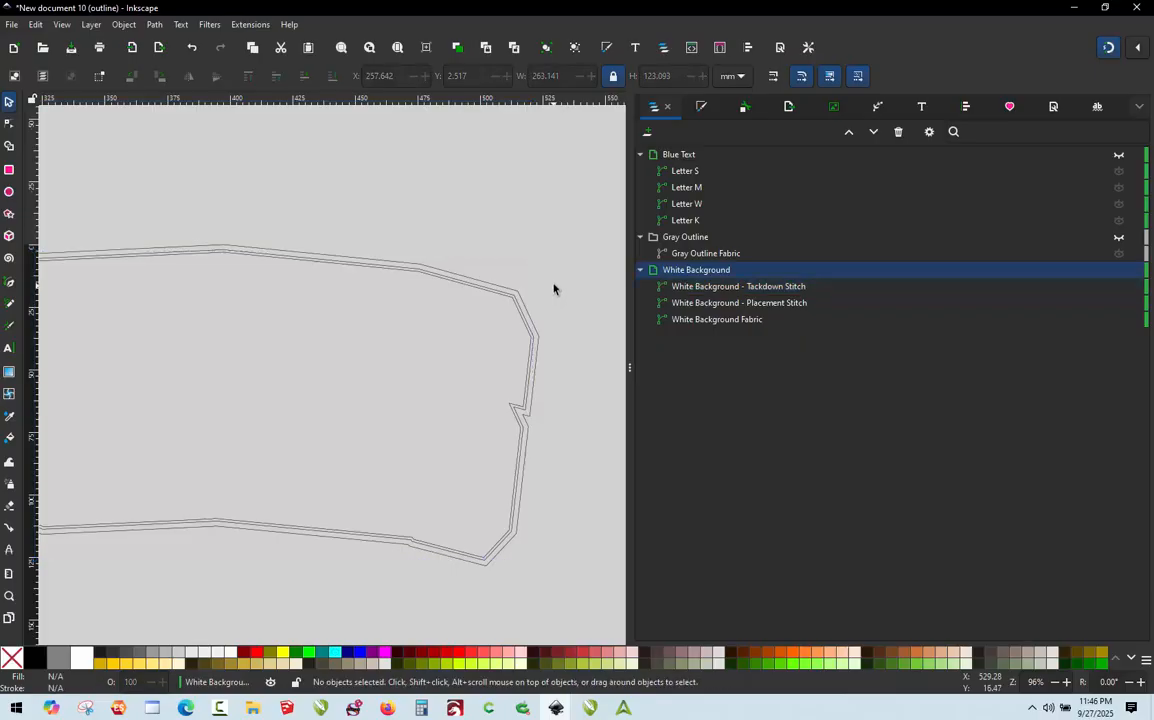
Duplicate the White Background - Tackdown Stitch path and rename the upper copy as White Background - Applique Stitch.
click(738, 288)
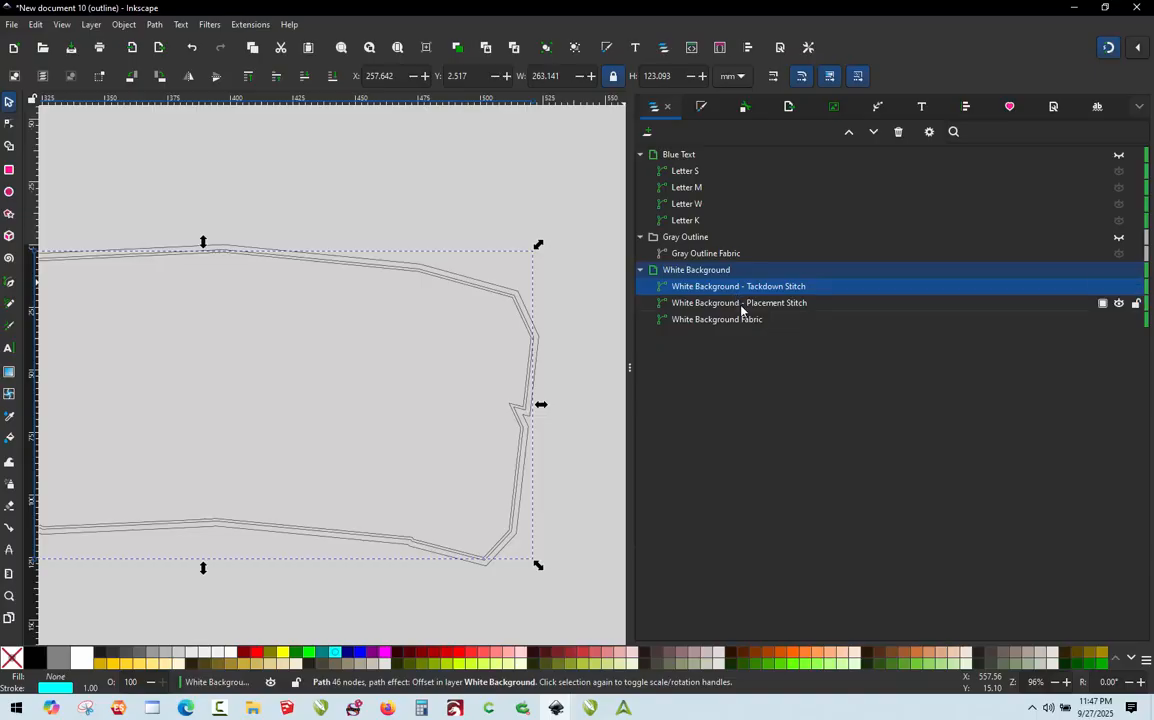
key(ctrl+d)
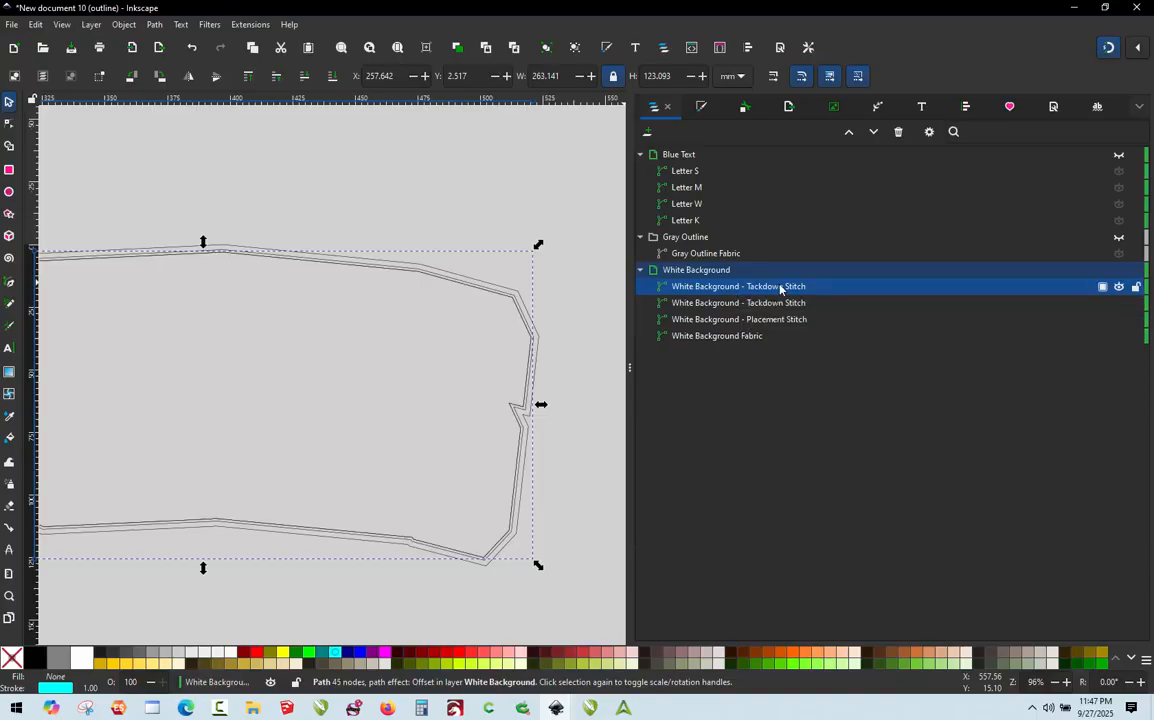
double_click(781, 287)
click(761, 287)
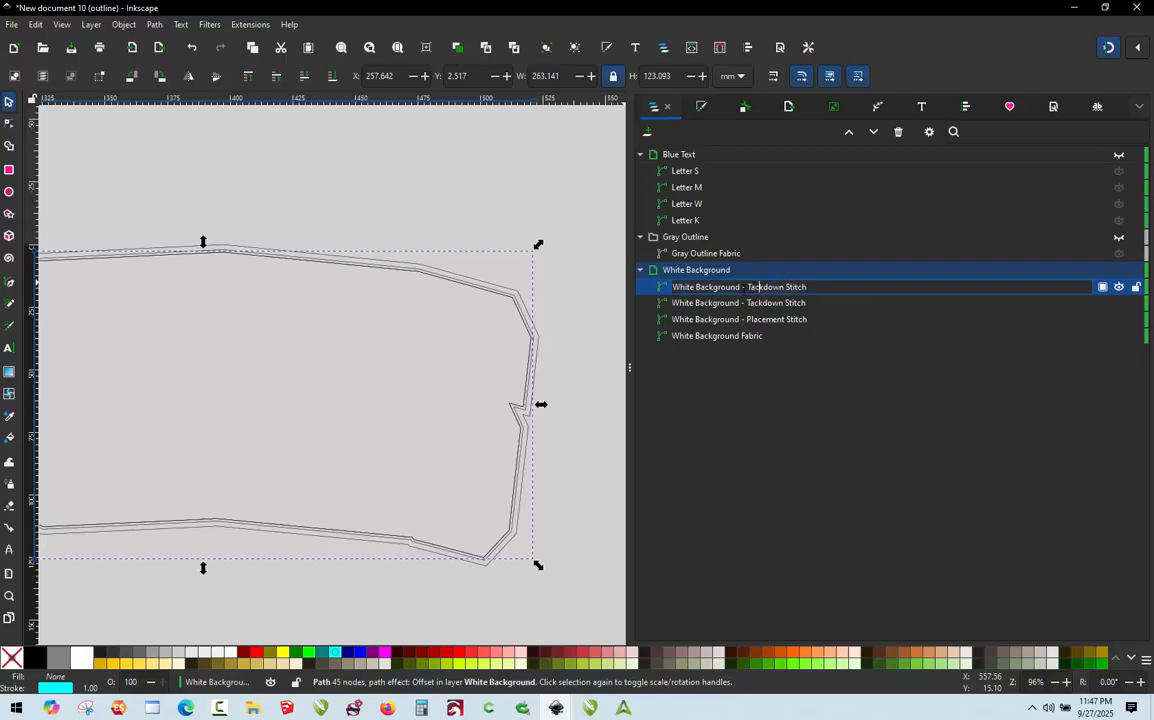
drag(749, 287, 806, 286)
text(Applique Stitch)
key(Return)
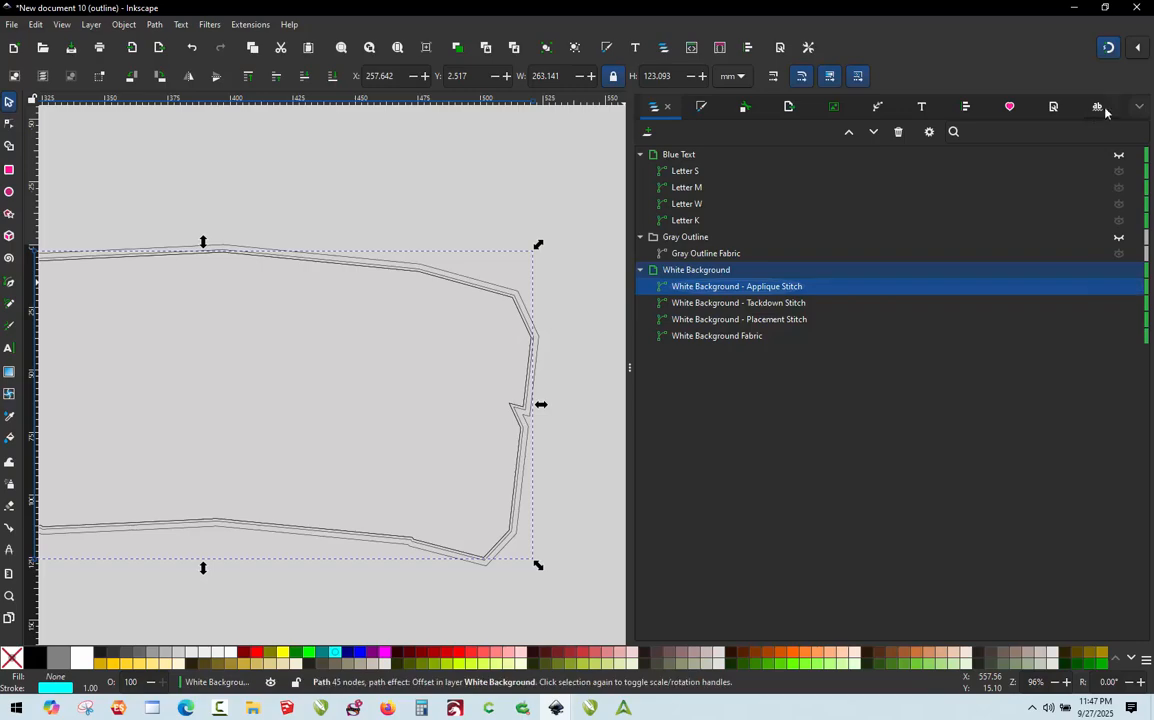
Try an Offset effect value of -1.5 mm on the Applique Stitch path and undo it.
click(1139, 106)
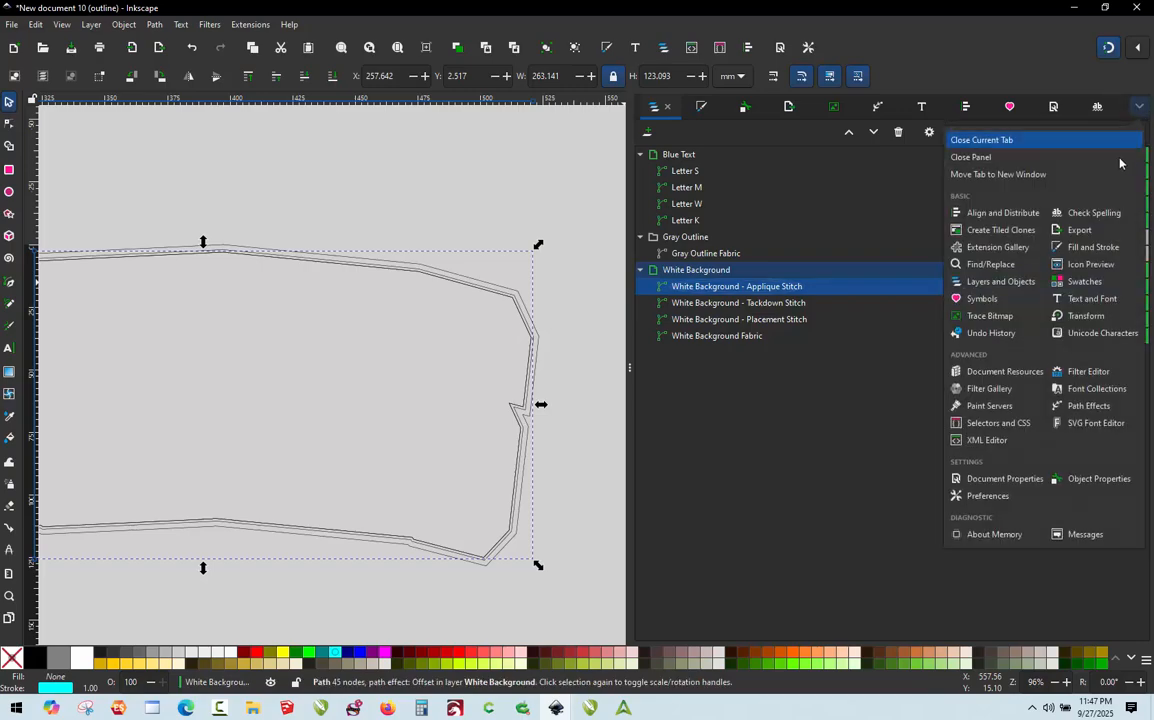
click(1085, 405)
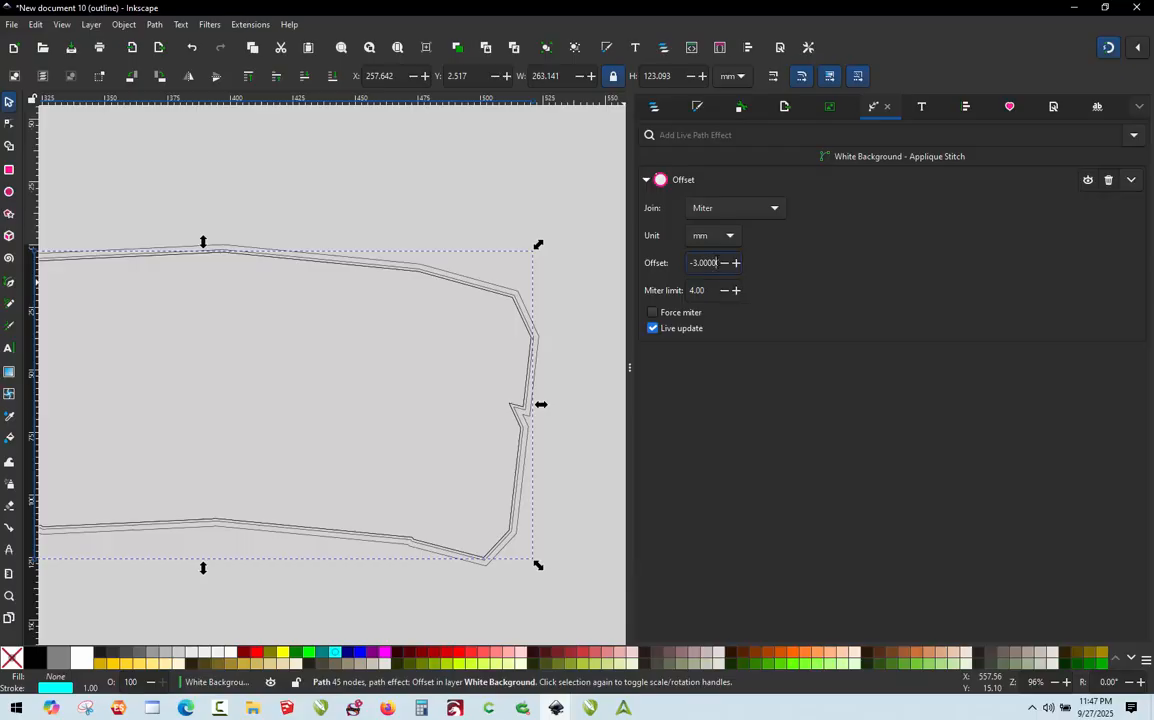
drag(717, 263, 677, 265)
key(Return)
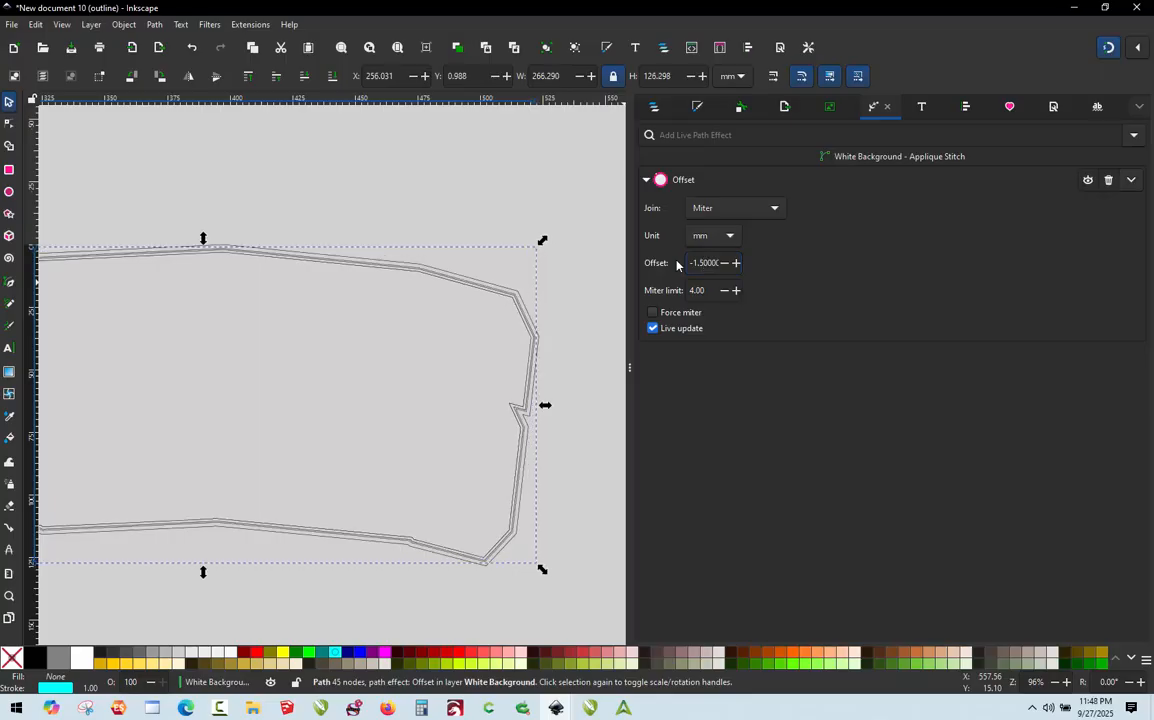
key(ctrl+z)
Set the White Background - Applique Stitch path's Offset effect to -4.5 mm.
scroll(533, 300, up, 4)
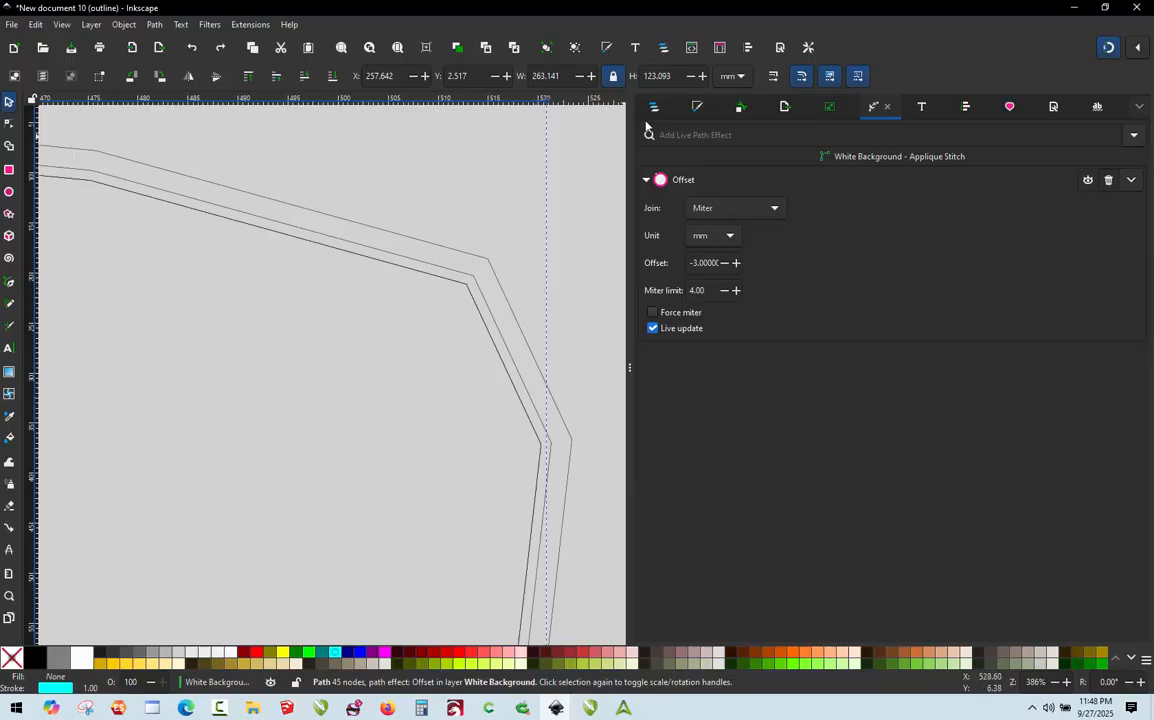
key(ctrl+shift+l)
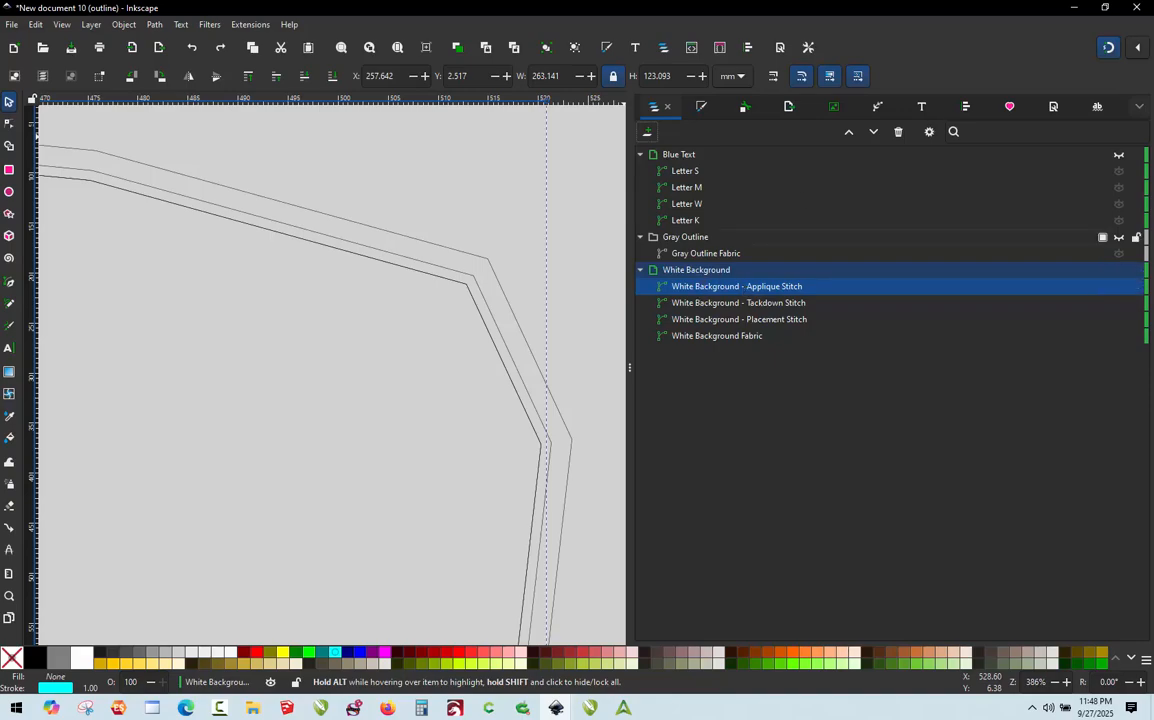
click(1138, 107)
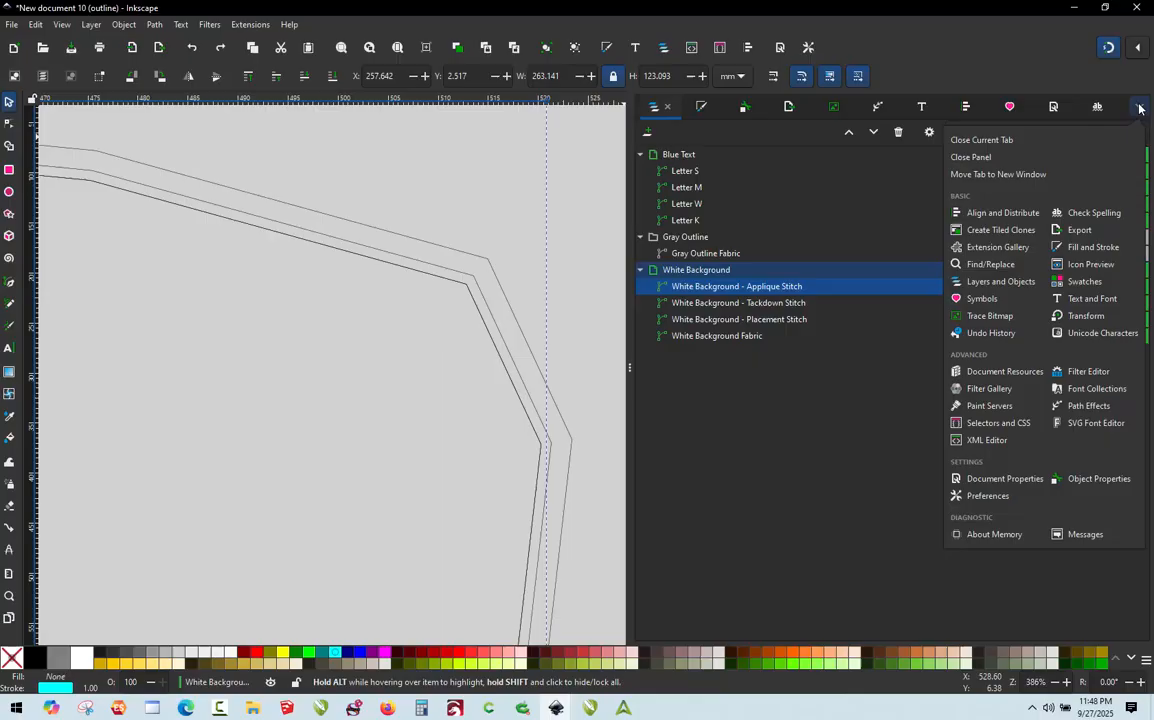
click(1095, 405)
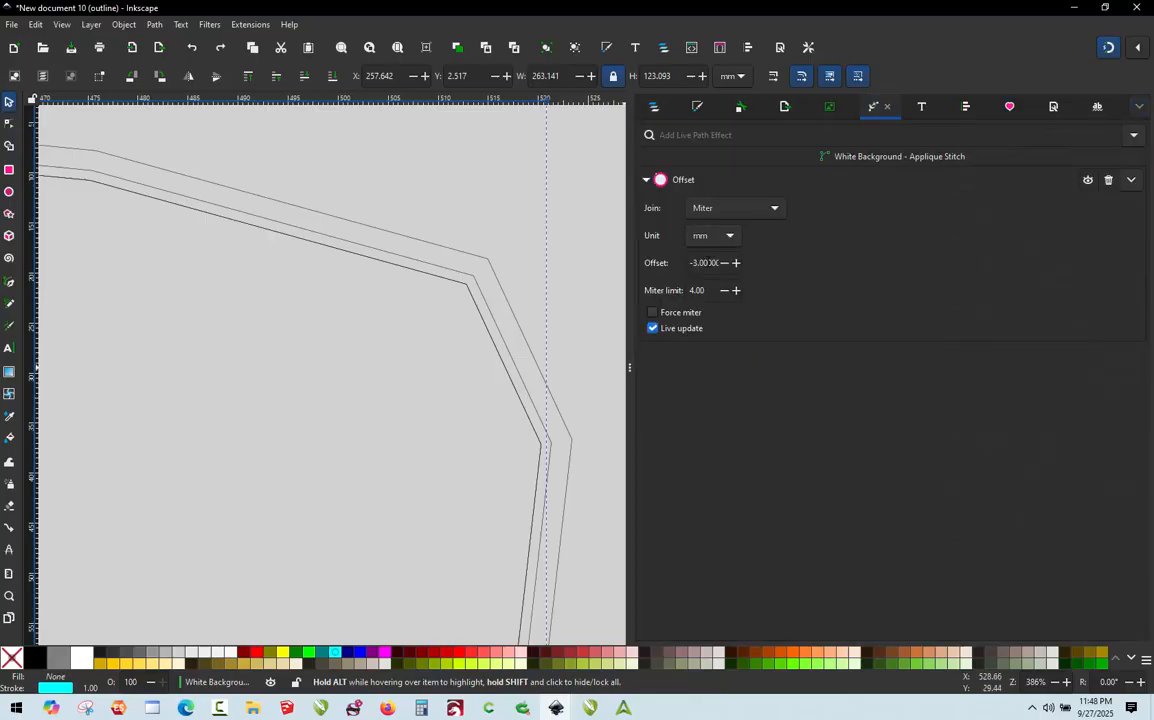
drag(717, 263, 653, 279)
key(Delete)
key(Delete)
text(-4.5)
key(Return)
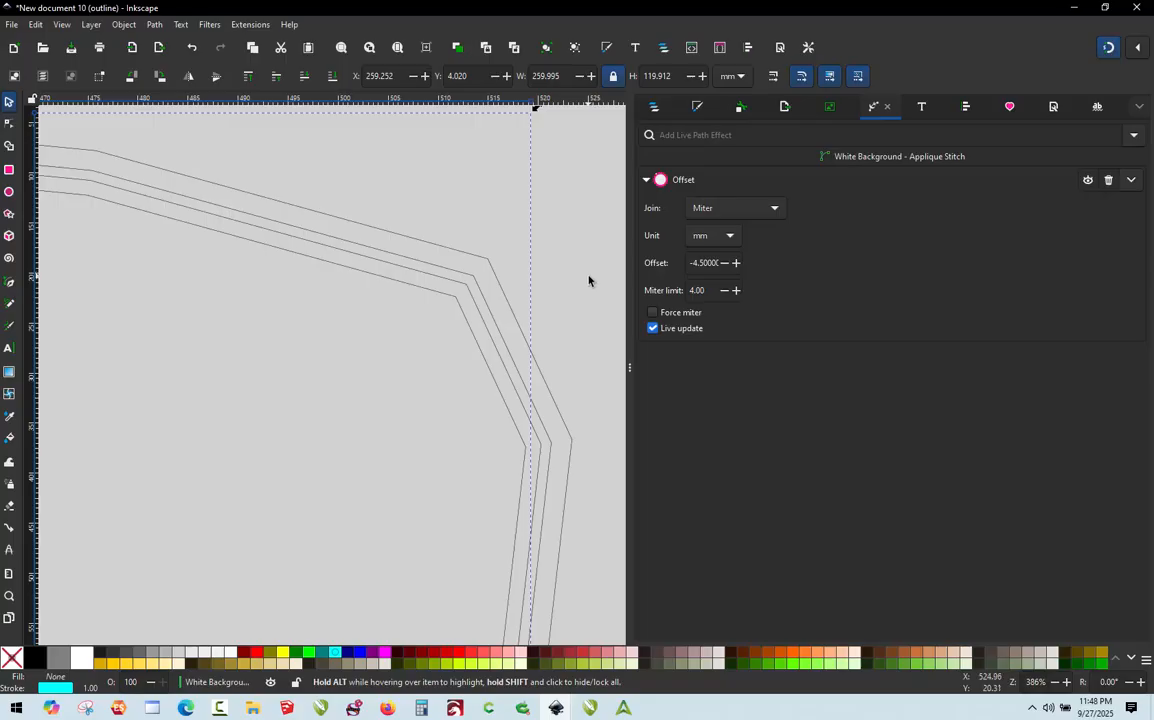
Check the Offset effect settings of the Placement, Tackdown and Applique Stitch outlines one by one.
click(520, 295)
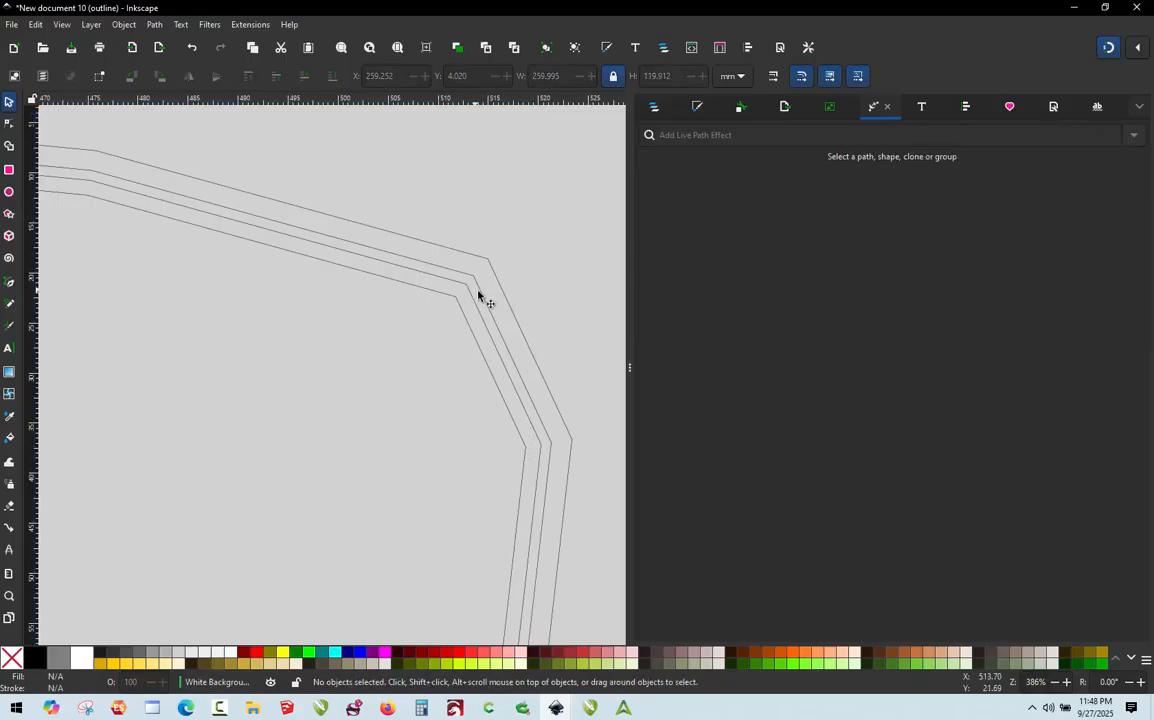
click(480, 295)
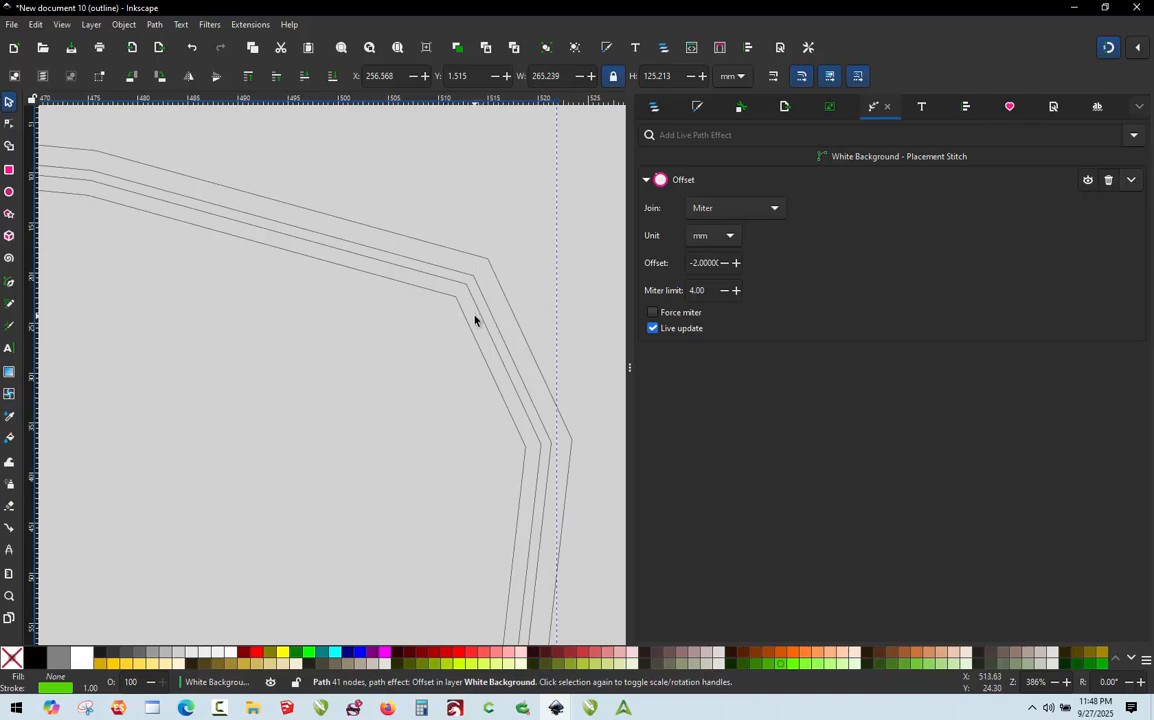
click(481, 320)
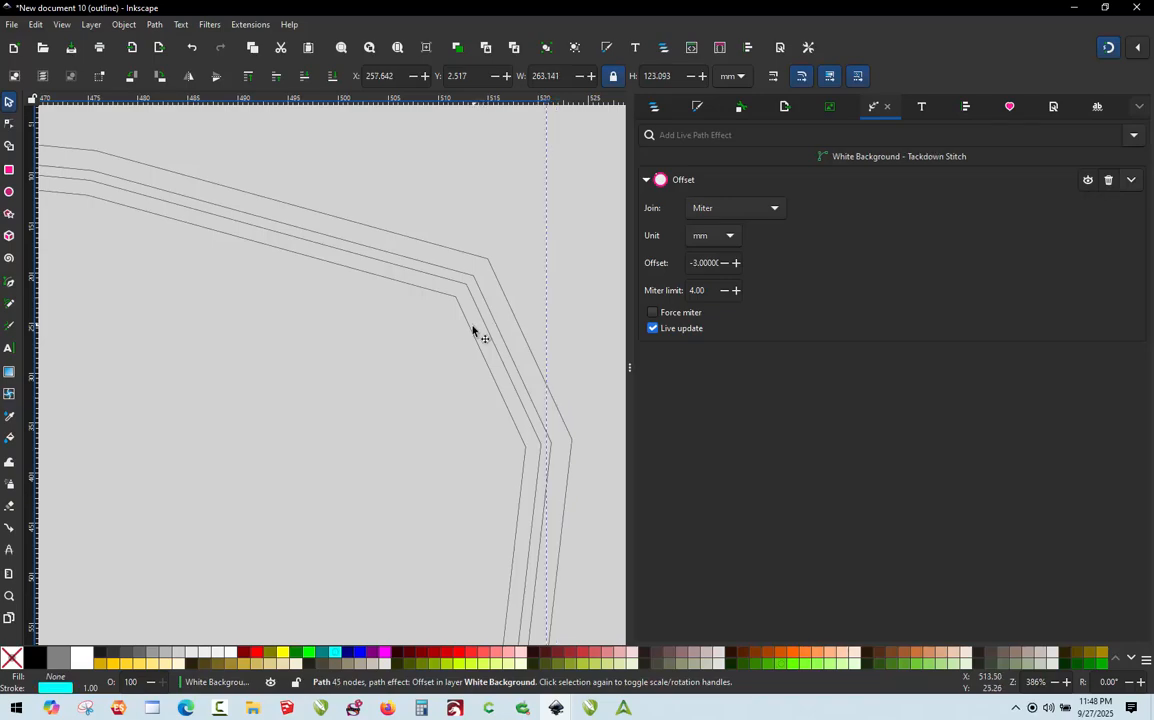
click(467, 328)
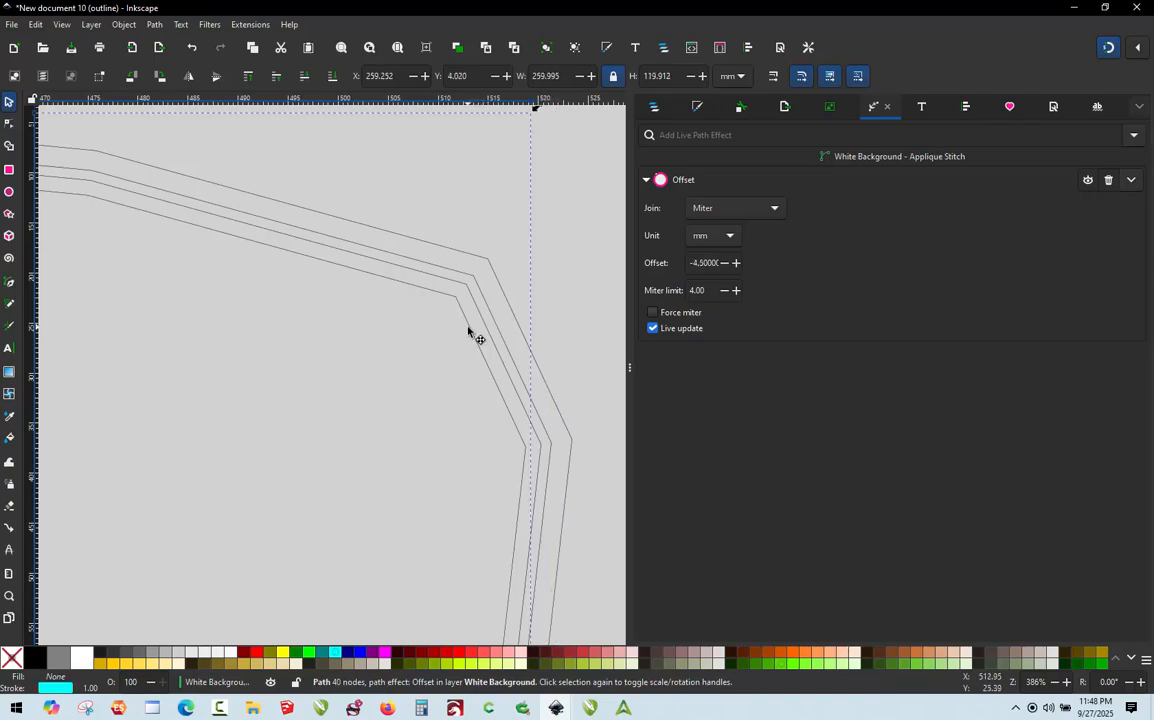
click(484, 233)
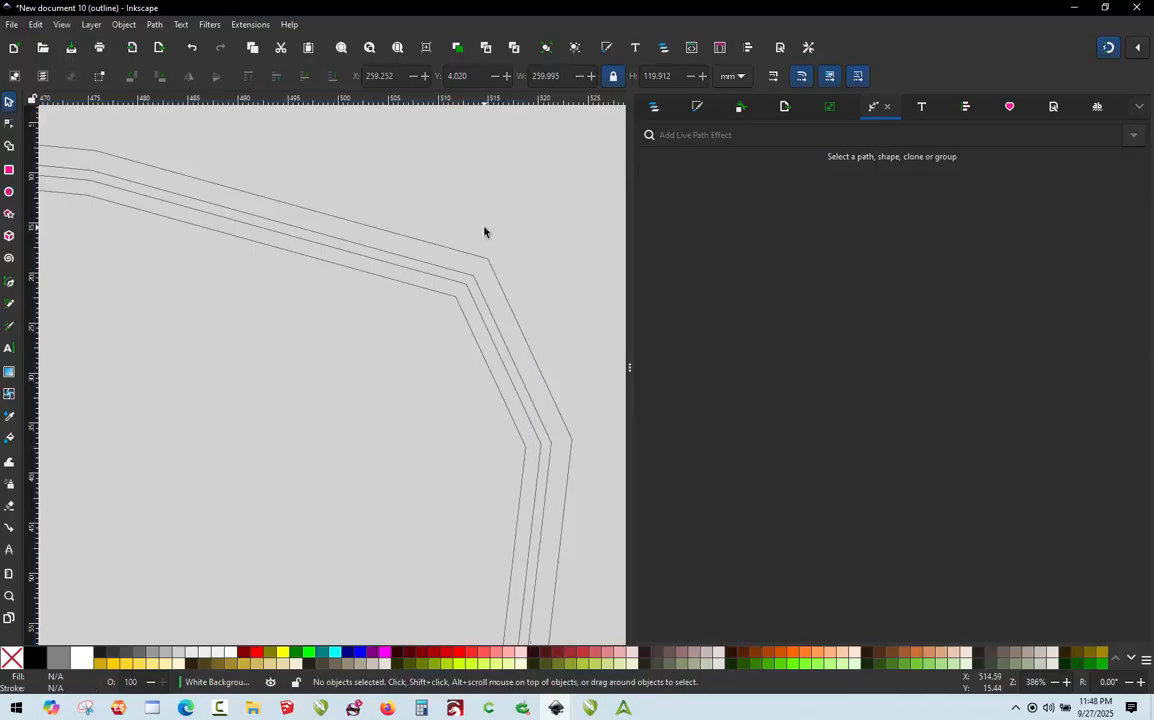
Convert all four White Background outlines to plain paths with Object to Path, and check that the Applique Stitch has no live effect.
scroll(485, 243, down, 4)
scroll(430, 245, down, 2)
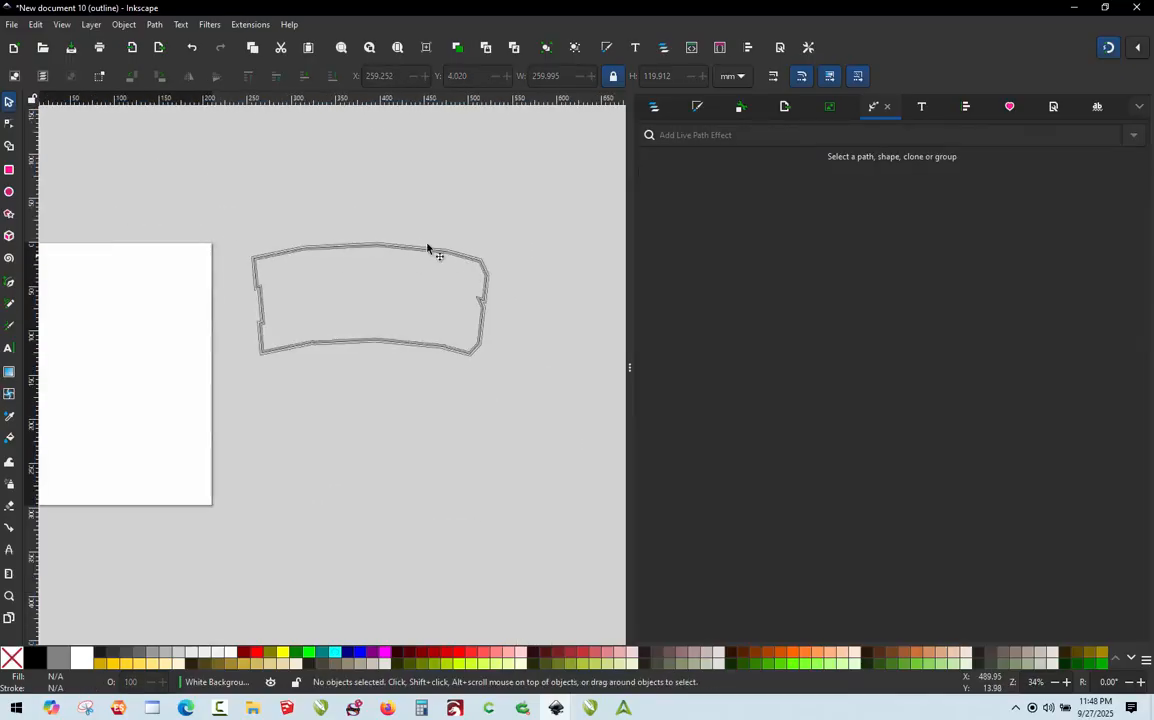
drag(146, 190, 520, 417)
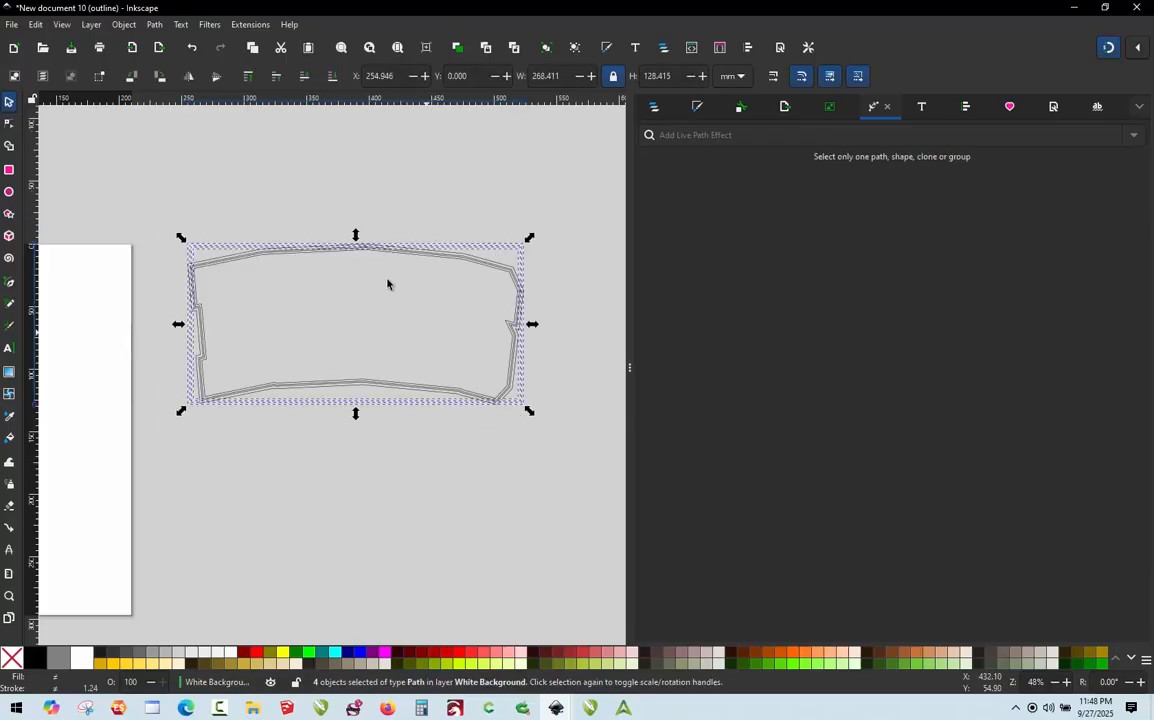
click(158, 25)
click(188, 58)
click(524, 288)
scroll(524, 288, up, 6)
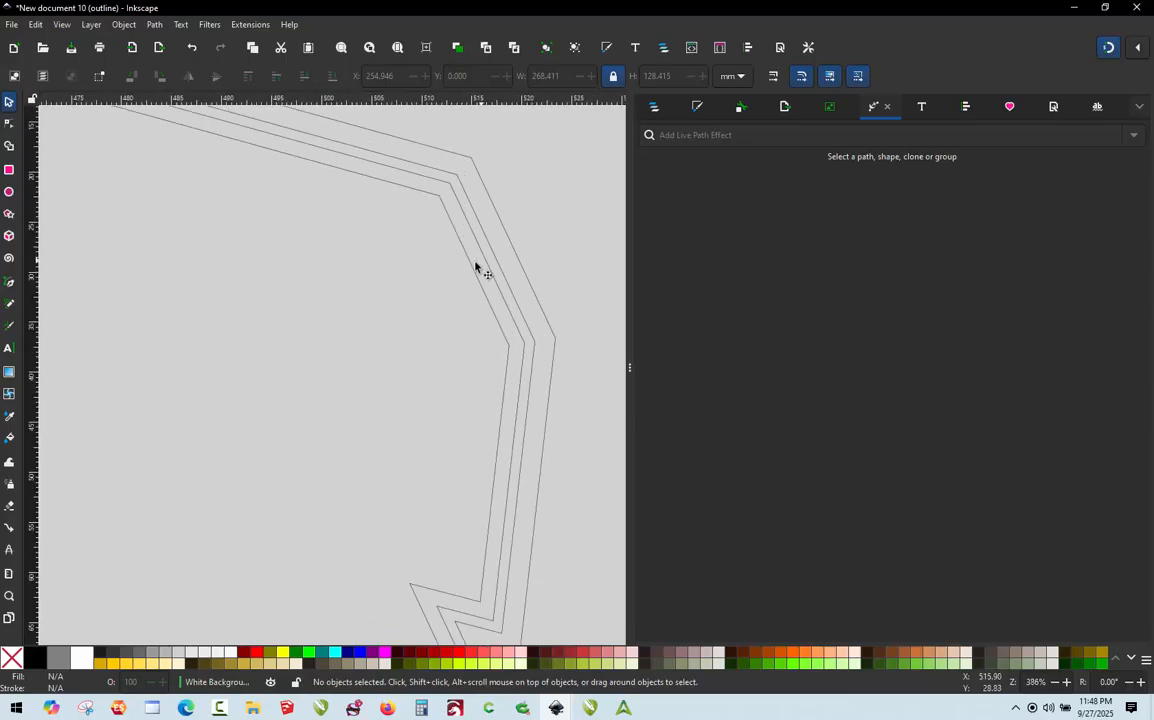
click(471, 271)
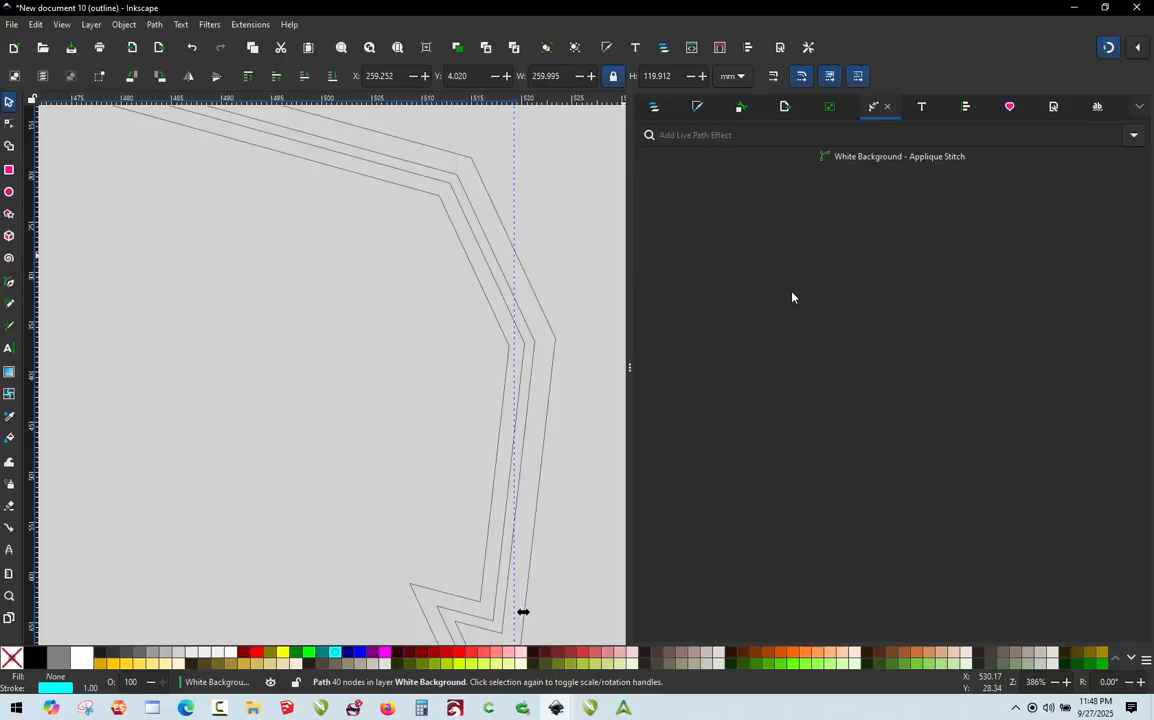
click(593, 252)
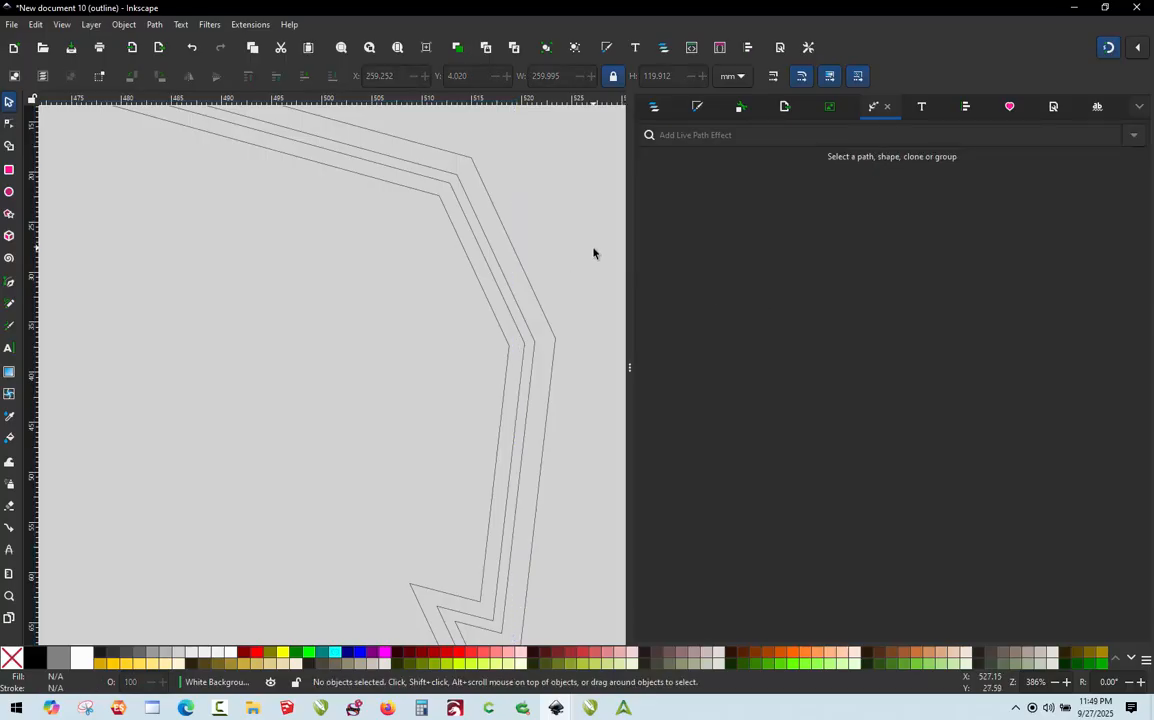
scroll(593, 253, down, 3)
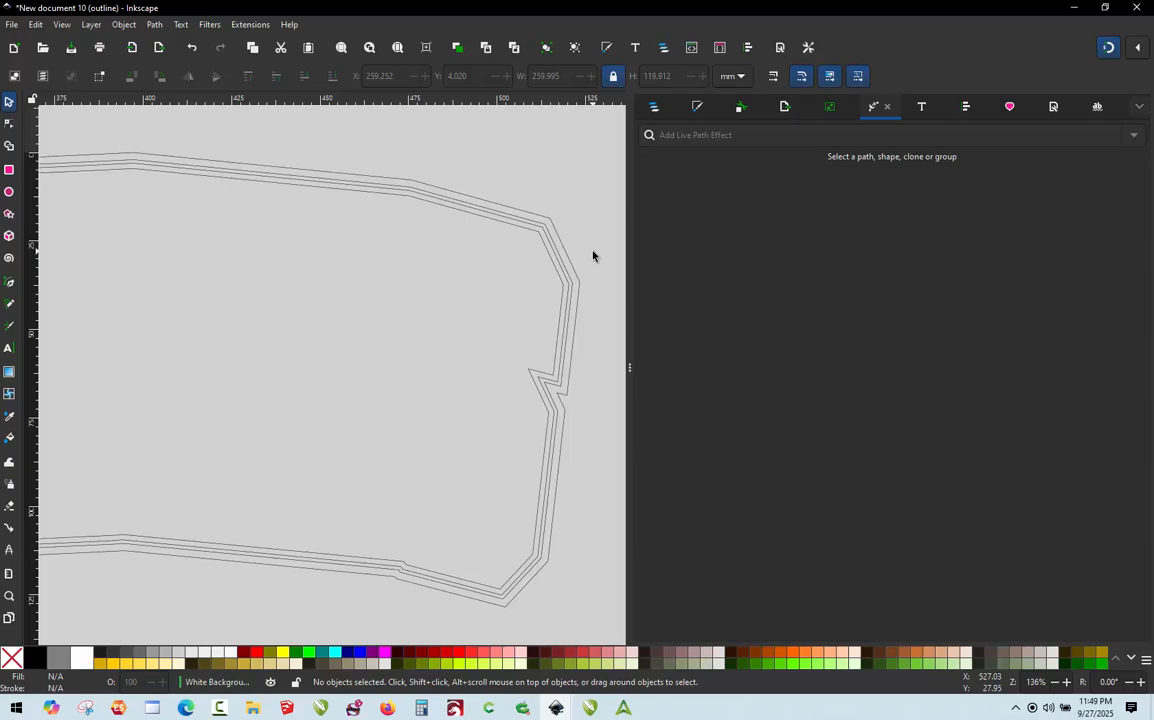
Duplicate the outermost White Background Fabric outline within the White Background layer.
scroll(593, 256, up, 2)
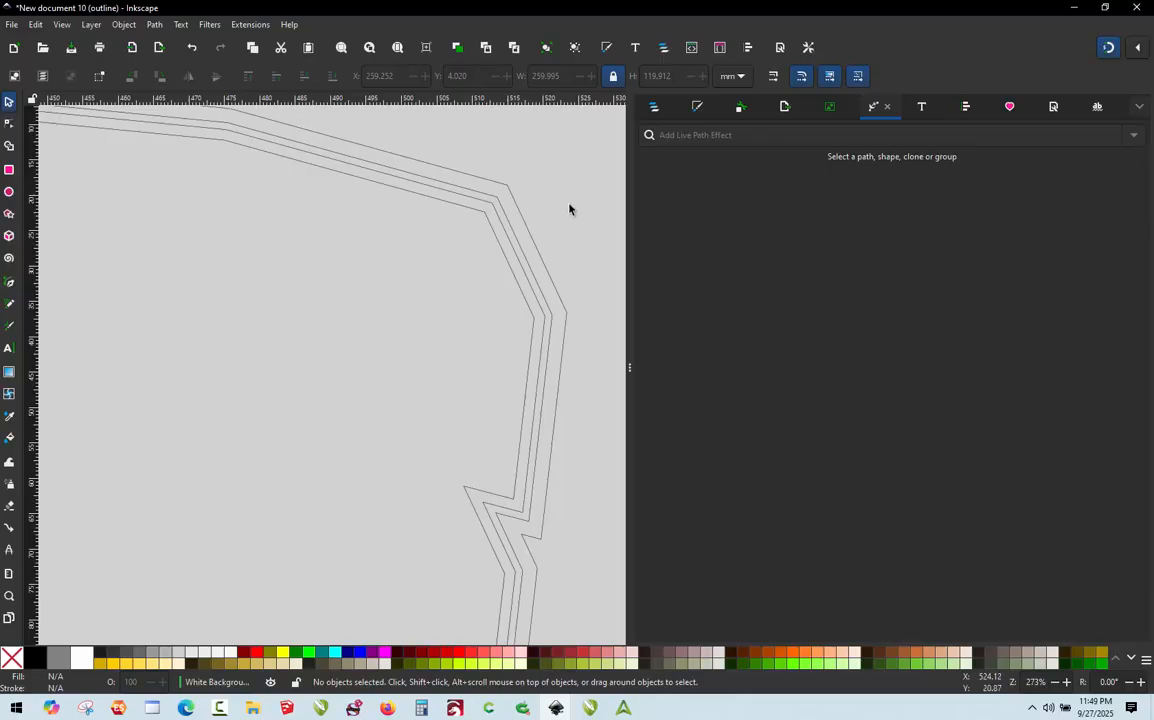
click(504, 263)
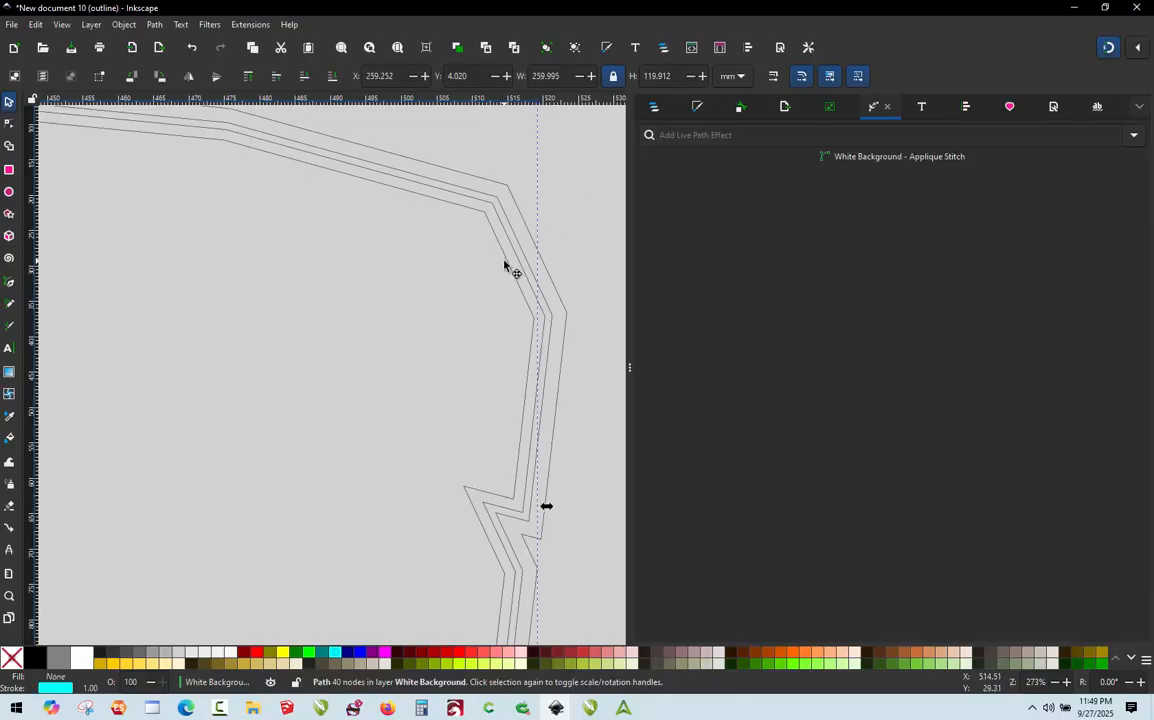
click(546, 216)
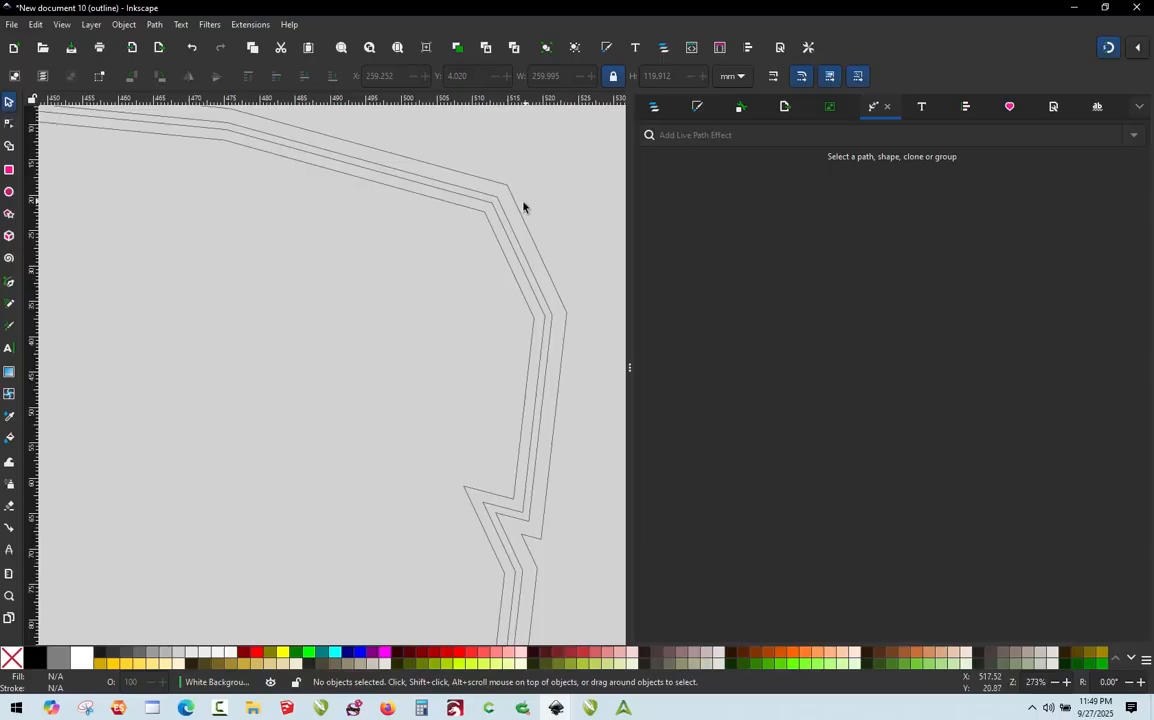
click(517, 208)
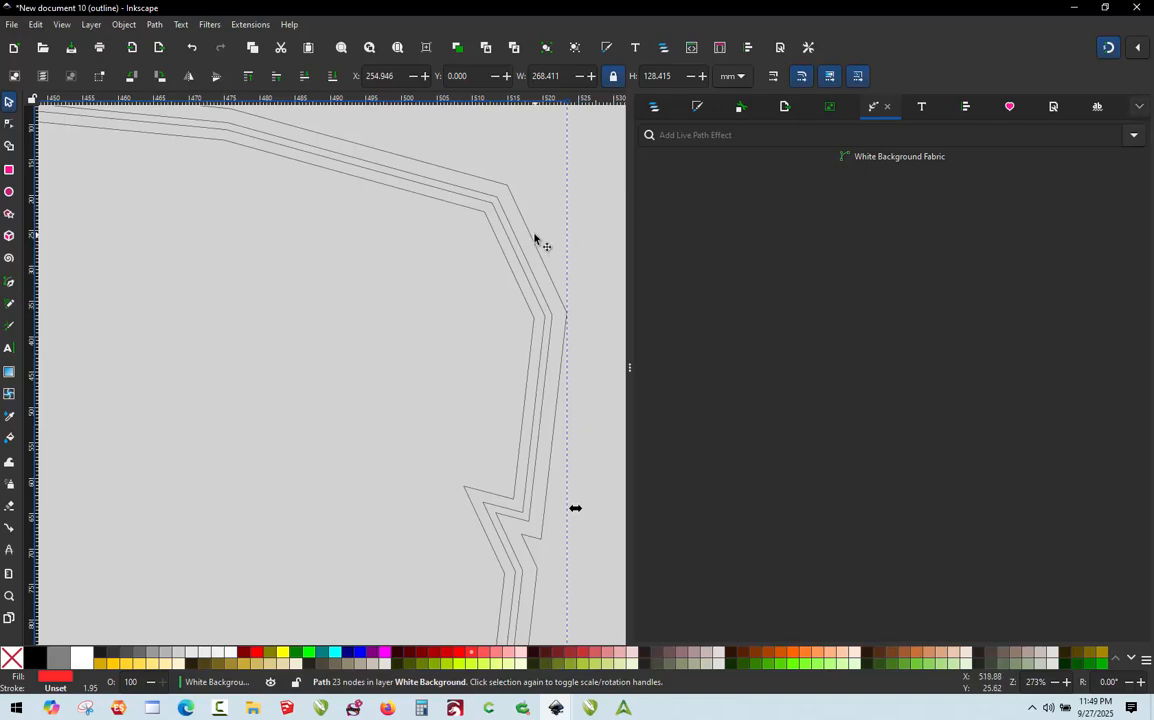
click(654, 106)
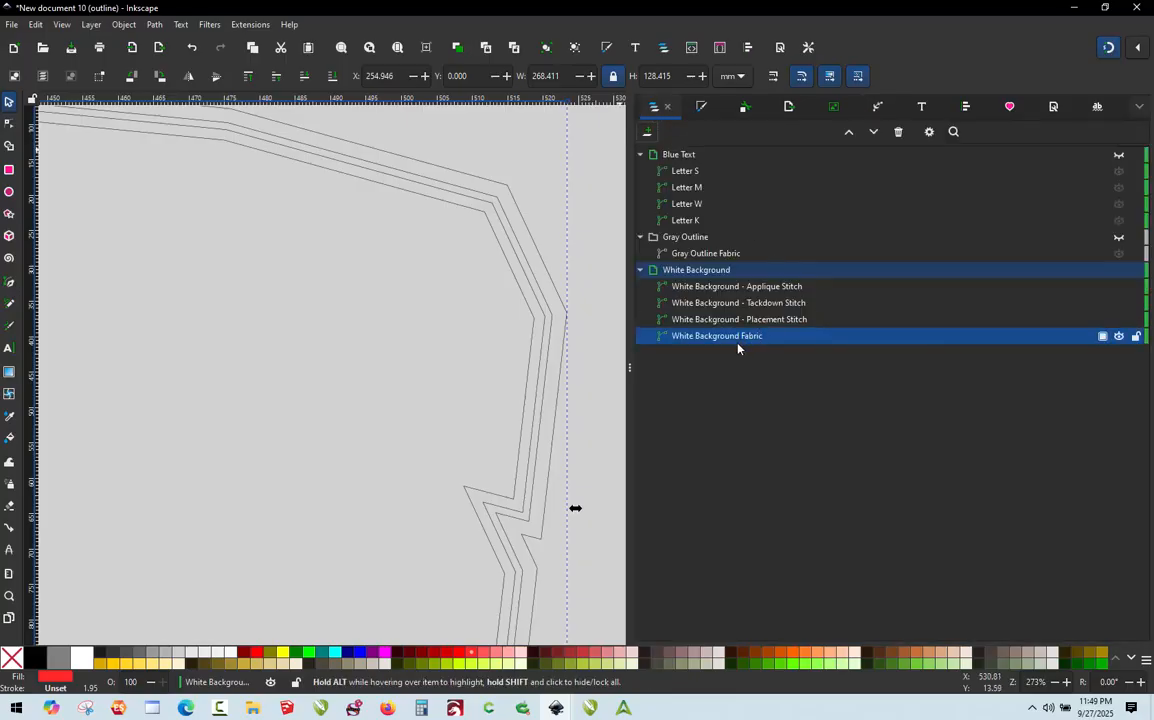
key(ctrl+d)
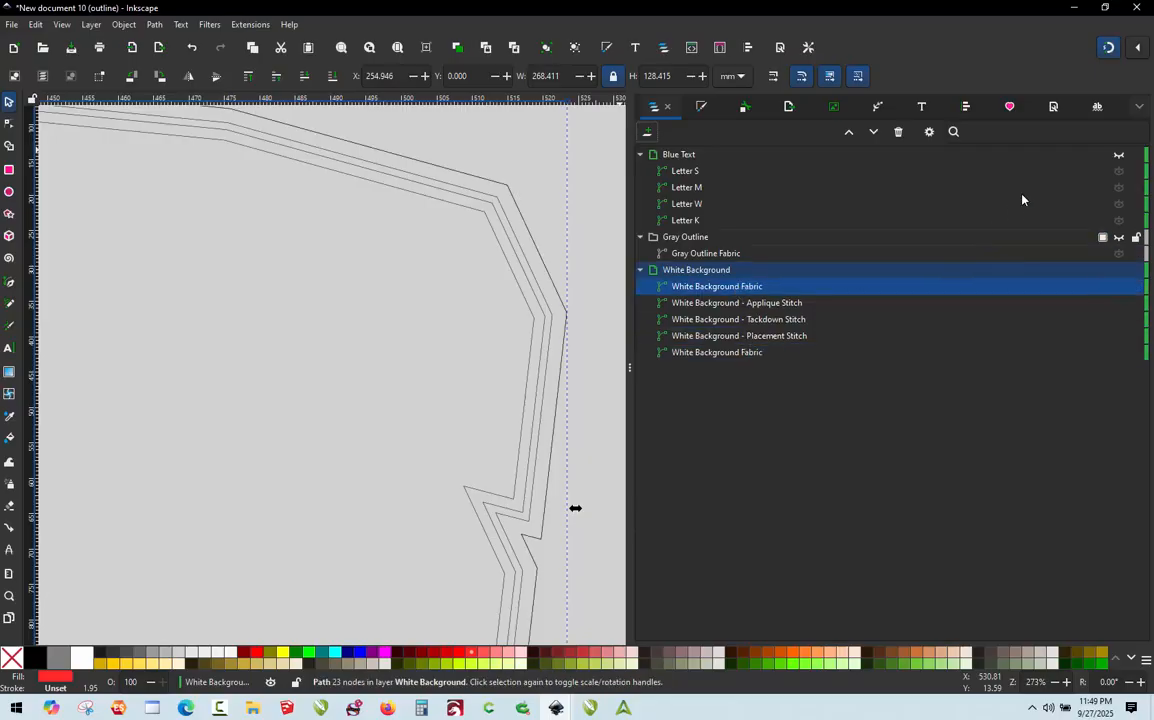
Apply an Offset live path effect of 1.5 mm to the duplicated White Background Fabric outline.
click(1140, 107)
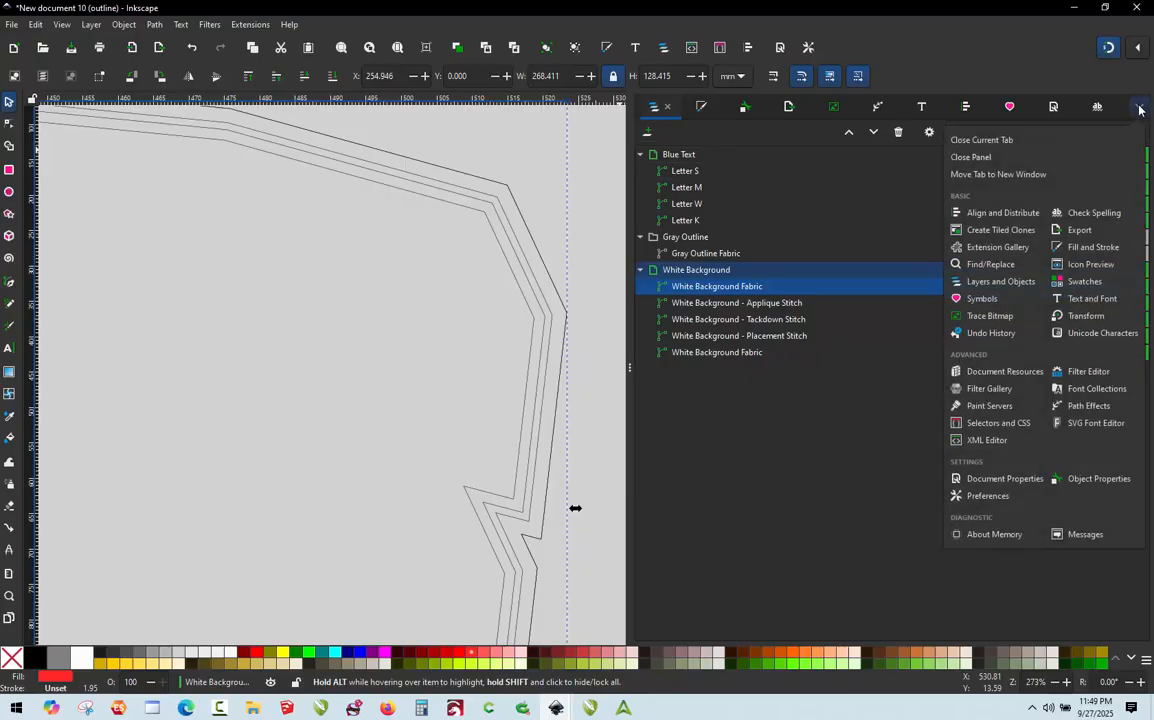
click(1090, 405)
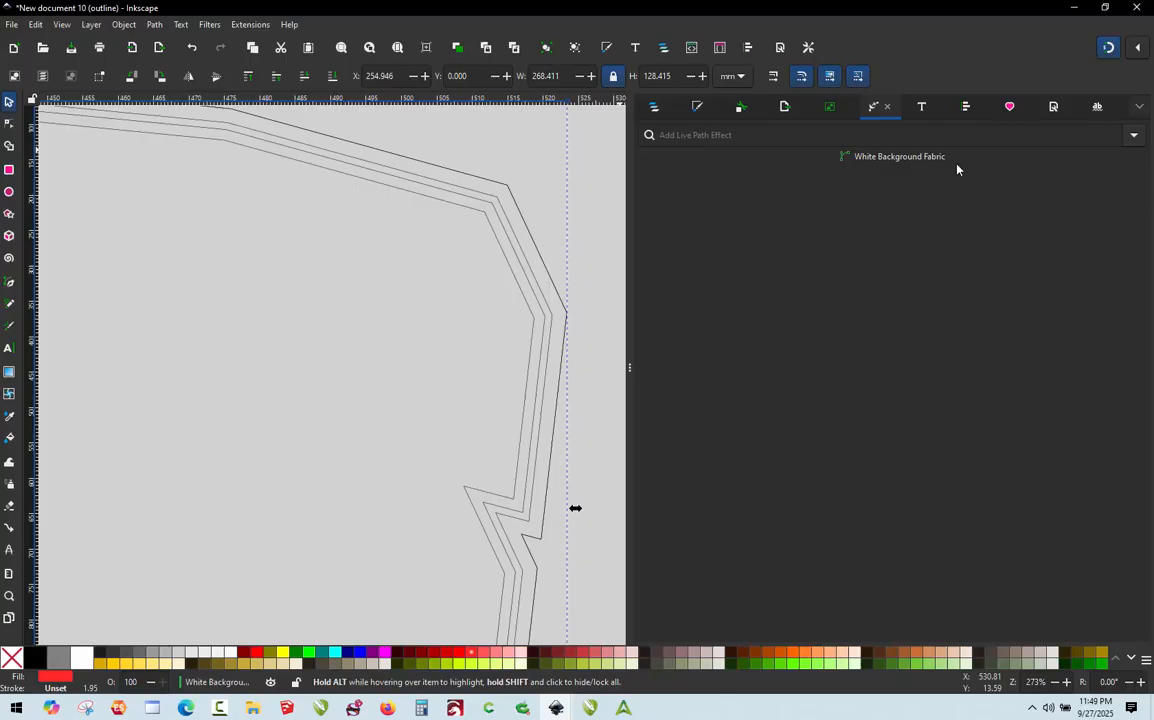
click(1133, 134)
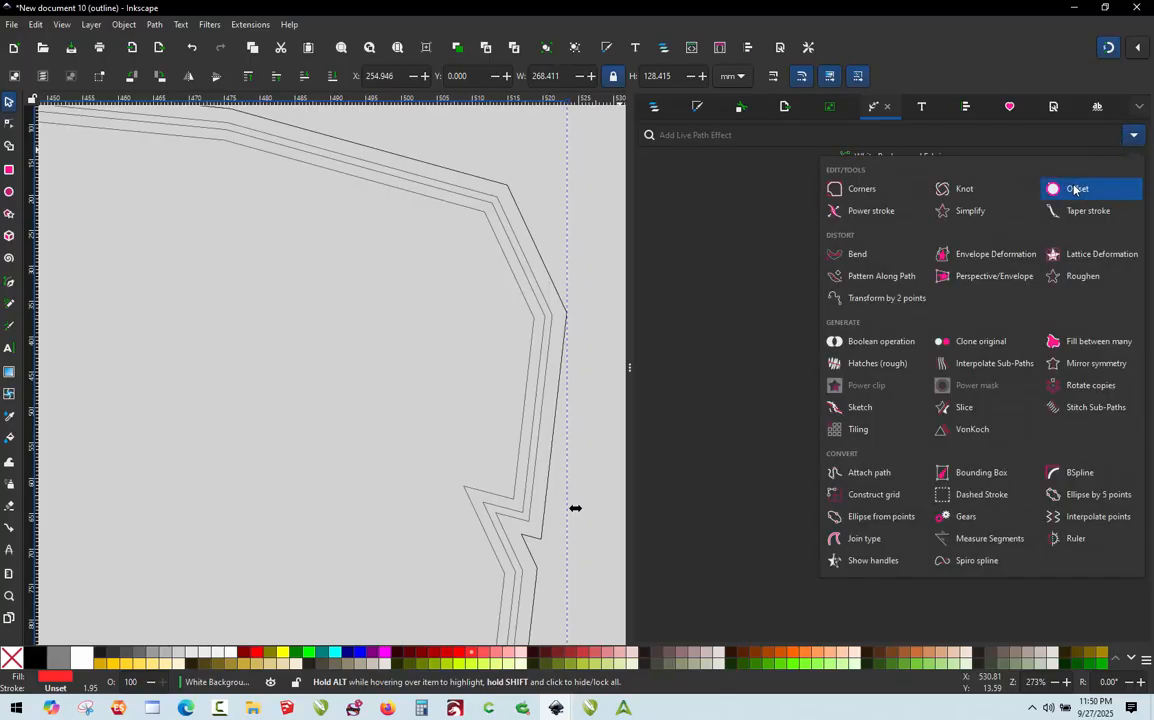
click(1055, 187)
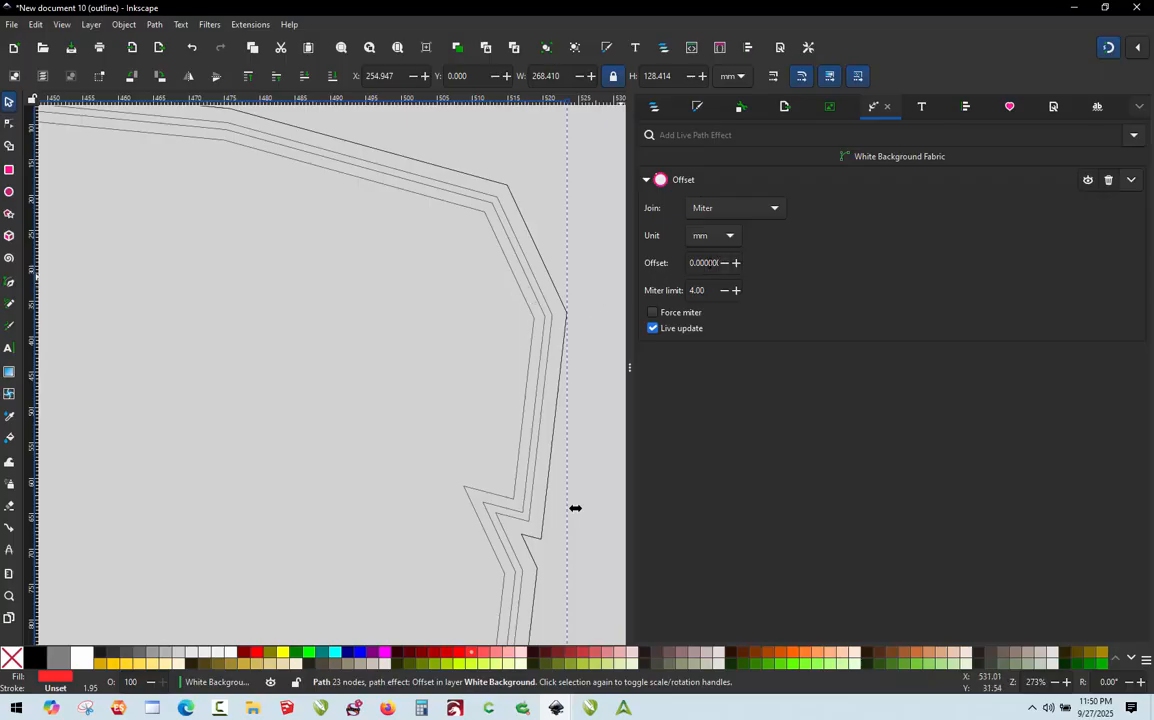
double_click(705, 262)
drag(693, 263, 685, 265)
key(Return)
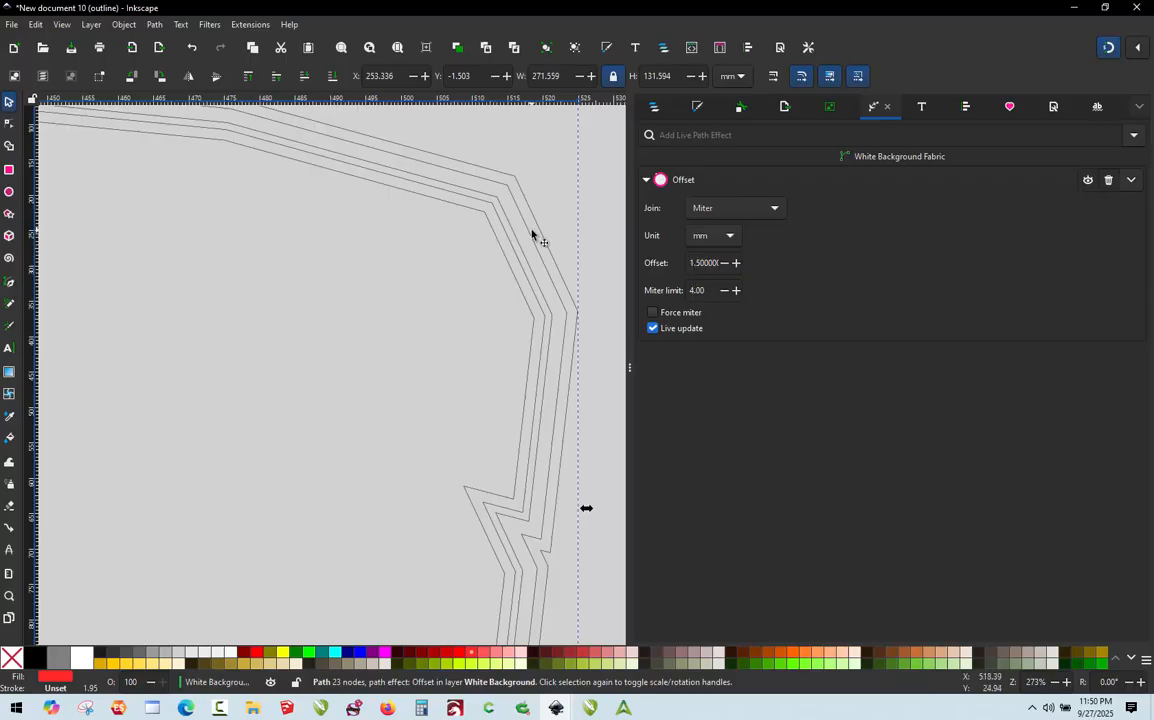
Convert the offset duplicate to a plain path and combine it with the innermost Applique Stitch outline.
click(155, 27)
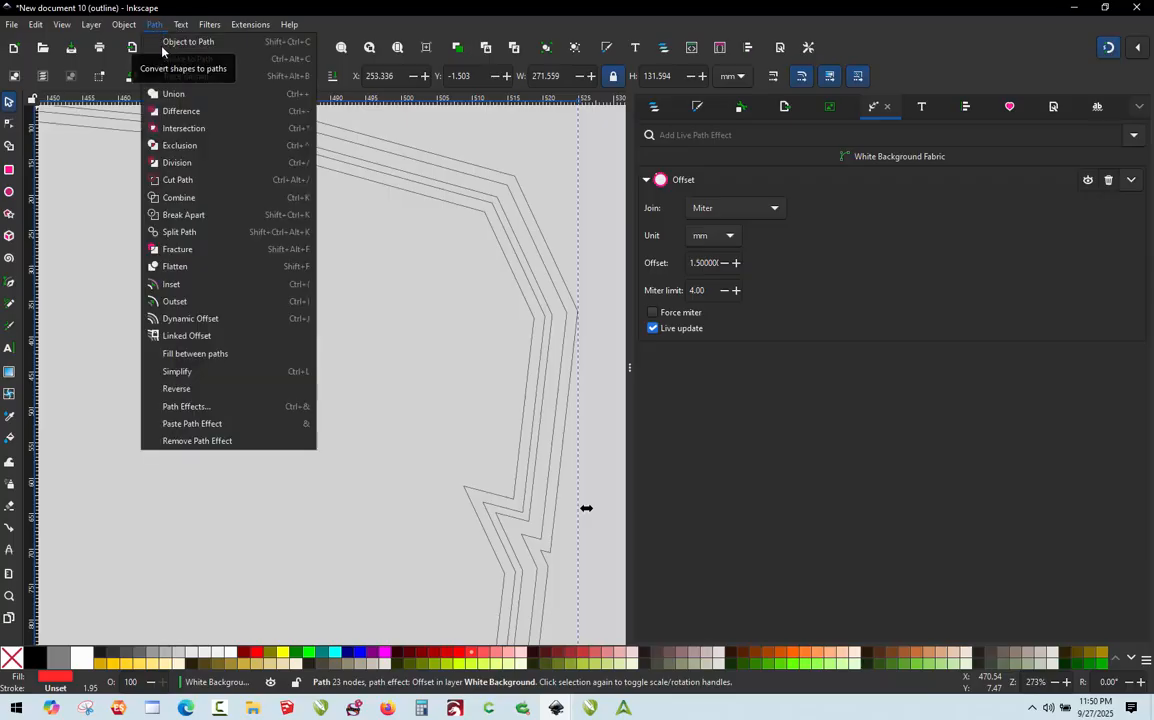
click(170, 45)
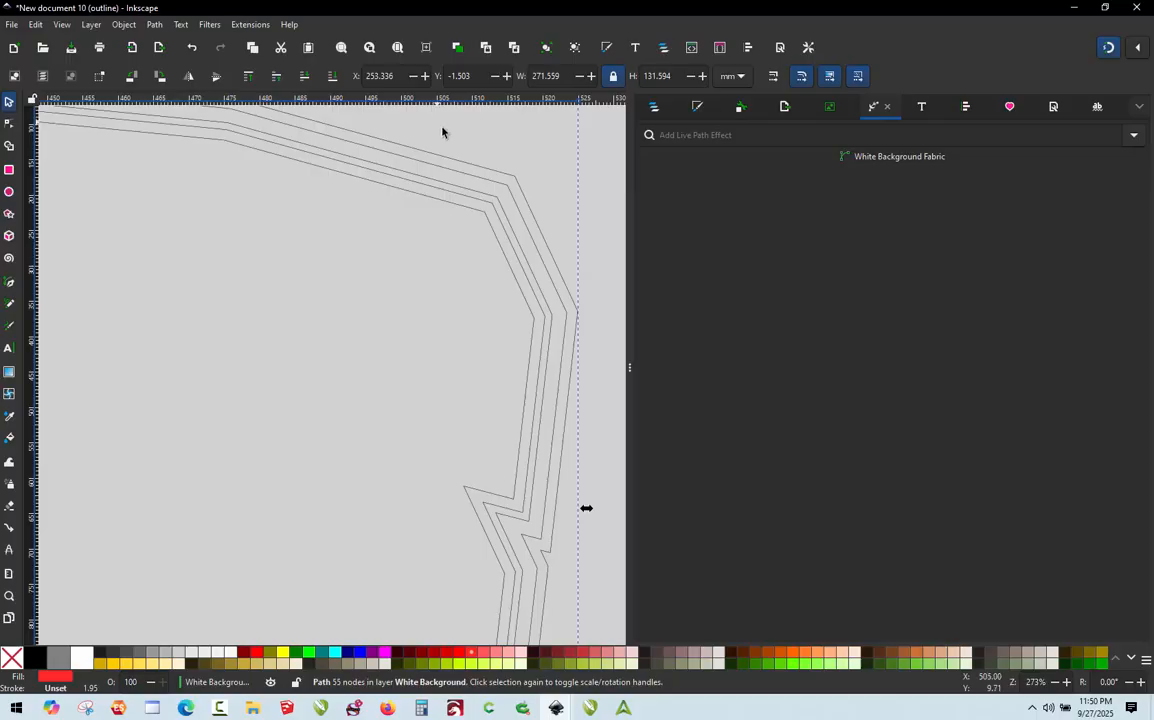
click(516, 180)
key(shift)
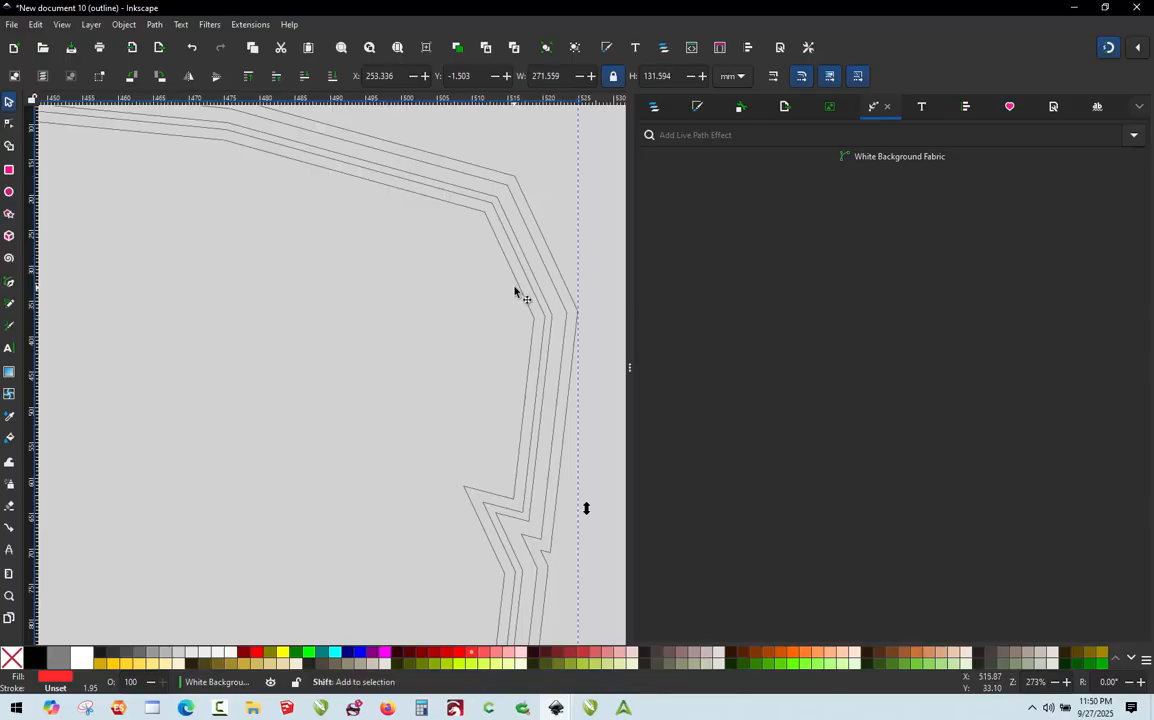
shift+click(516, 286)
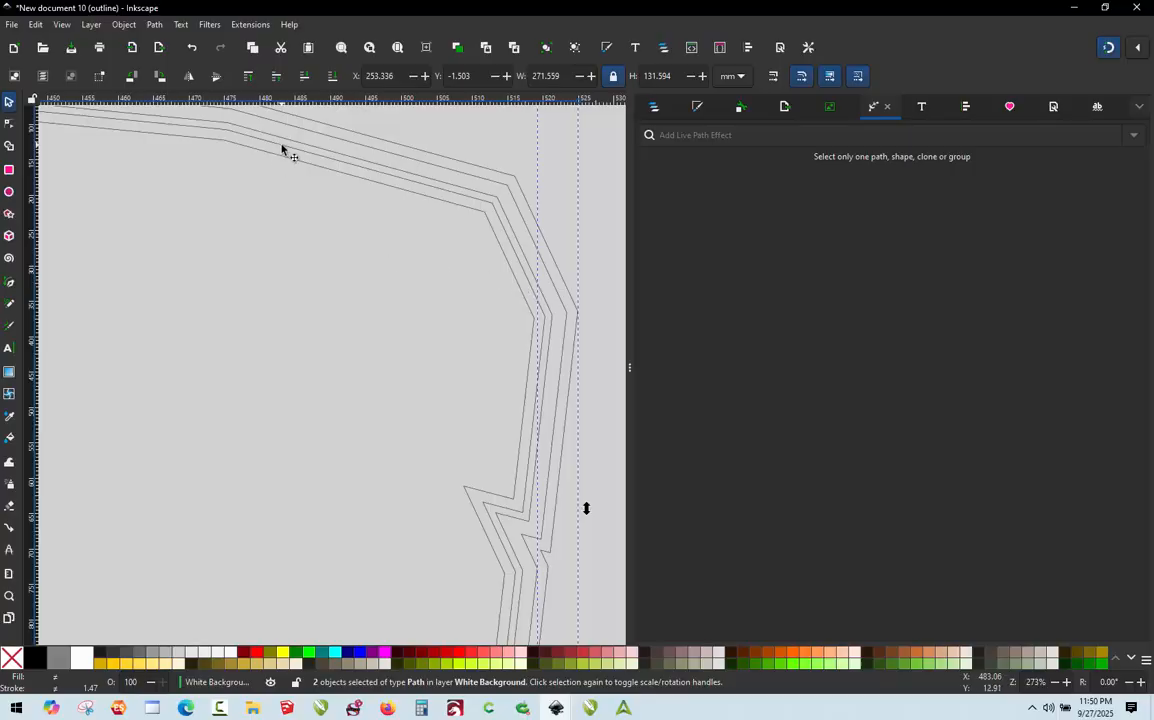
click(155, 25)
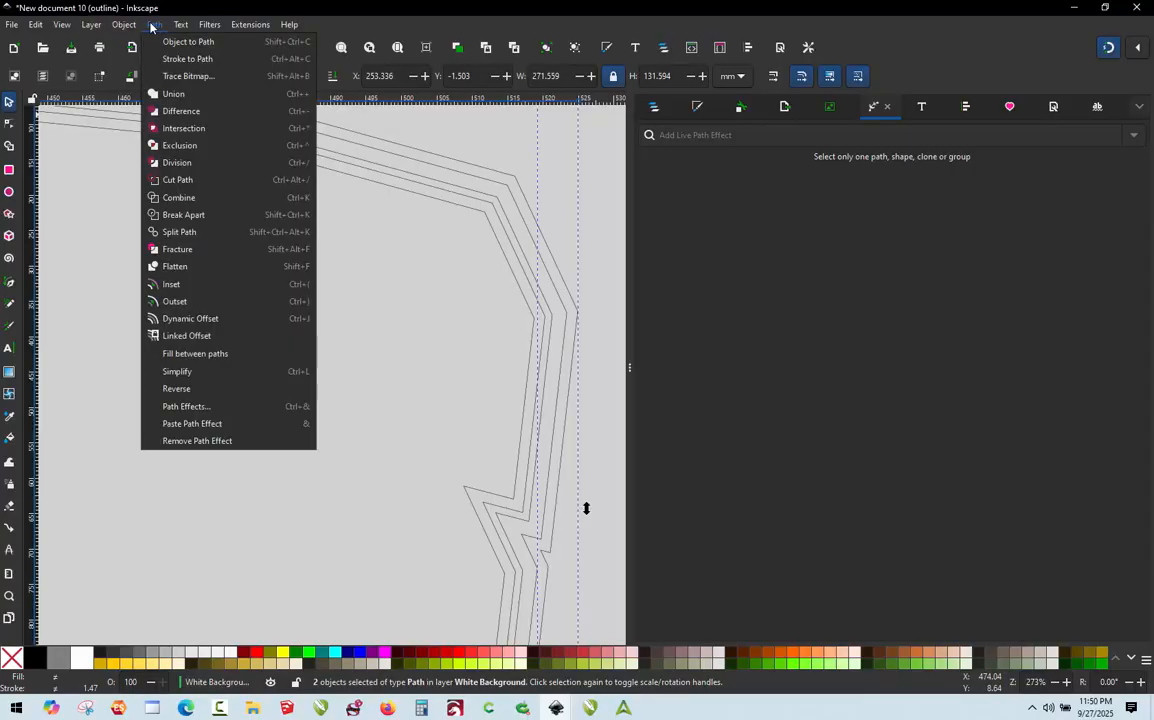
click(205, 197)
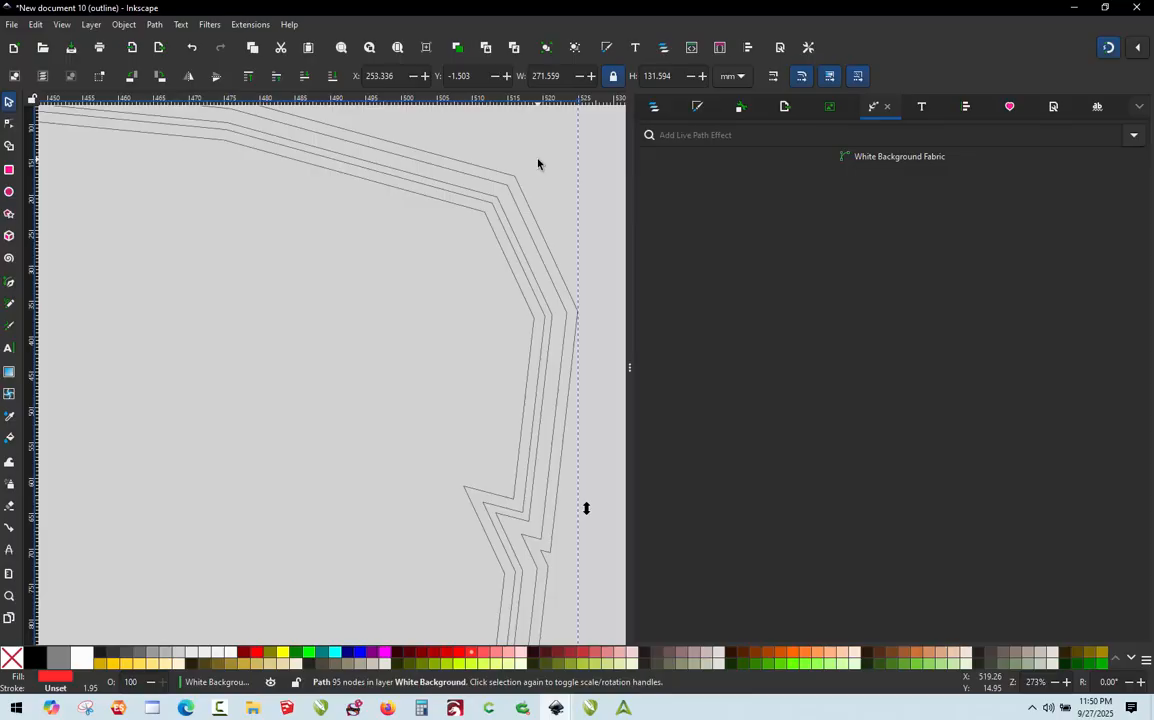
Rename the combined path as White Background - Applique Stitch.
click(655, 108)
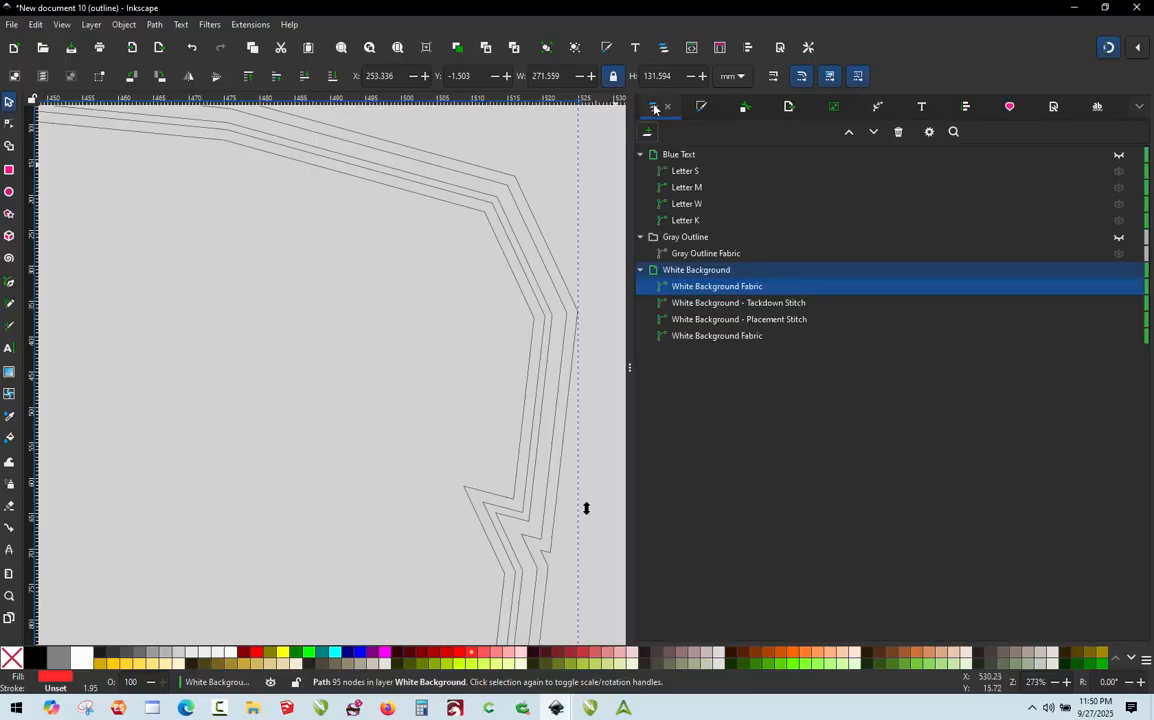
double_click(741, 288)
key(End)
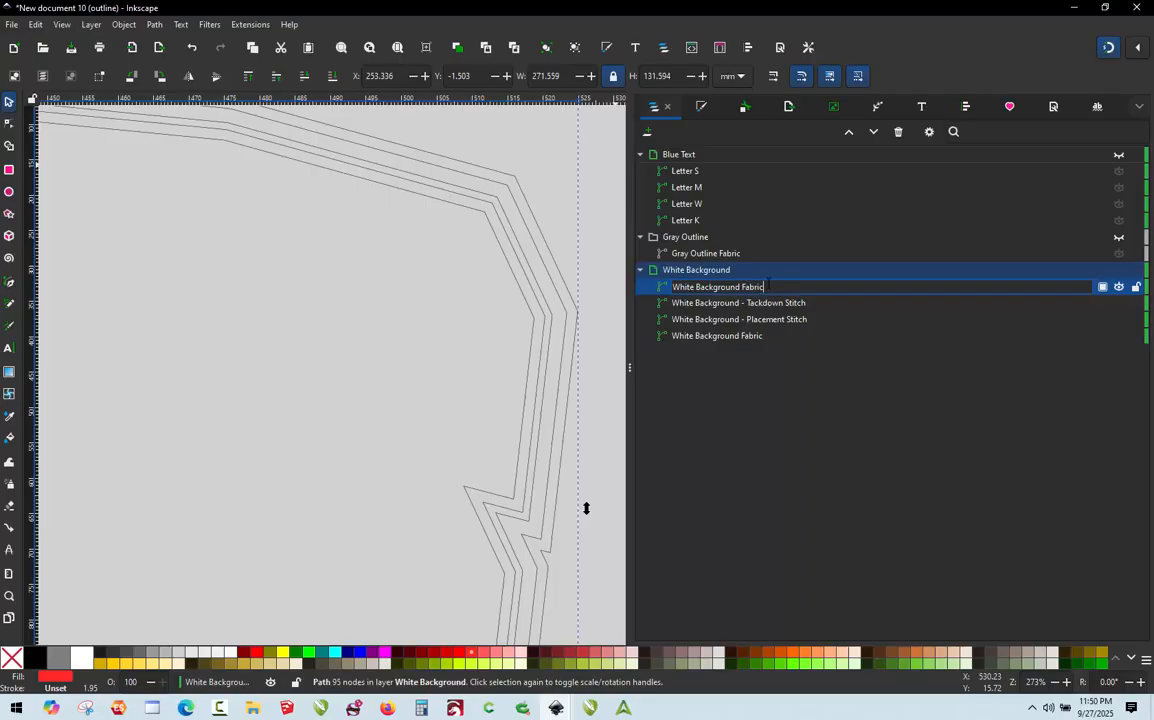
key(BackSpace)
key(BackSpace)
key(BackSpace)
key(BackSpace)
key(BackSpace)
key(BackSpace)
key(BackSpace)
text(- Applique St)
key(Return)
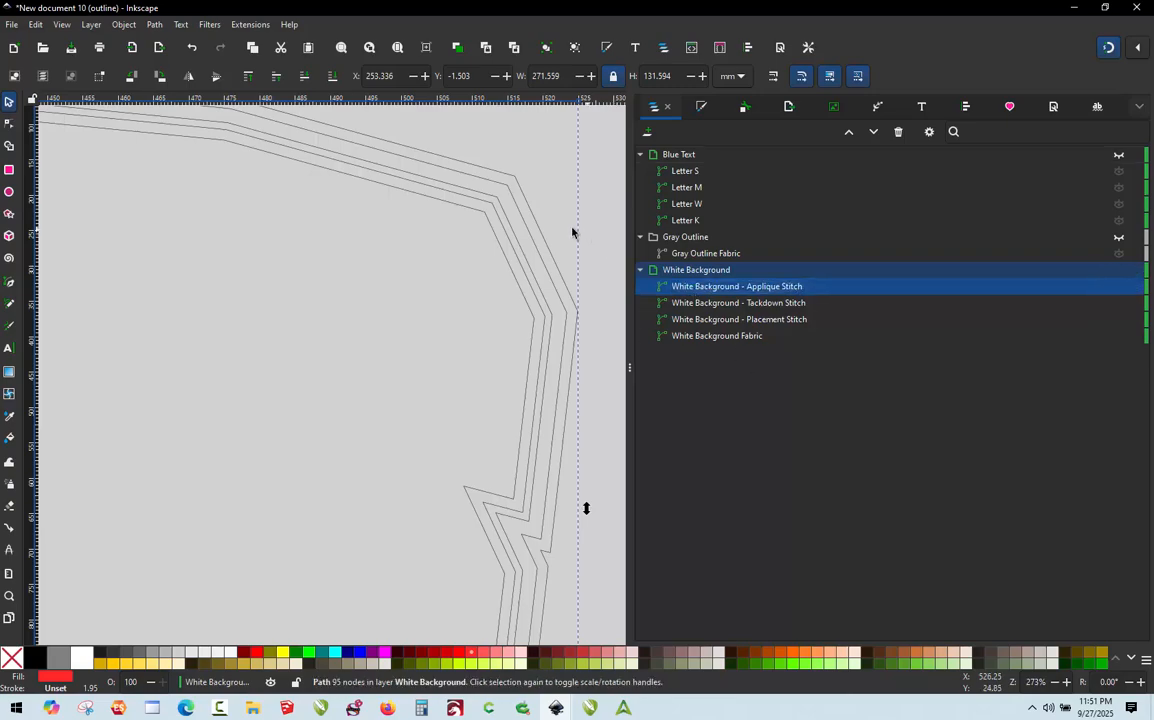
Switch the canvas display mode from Outline to Normal.
click(61, 24)
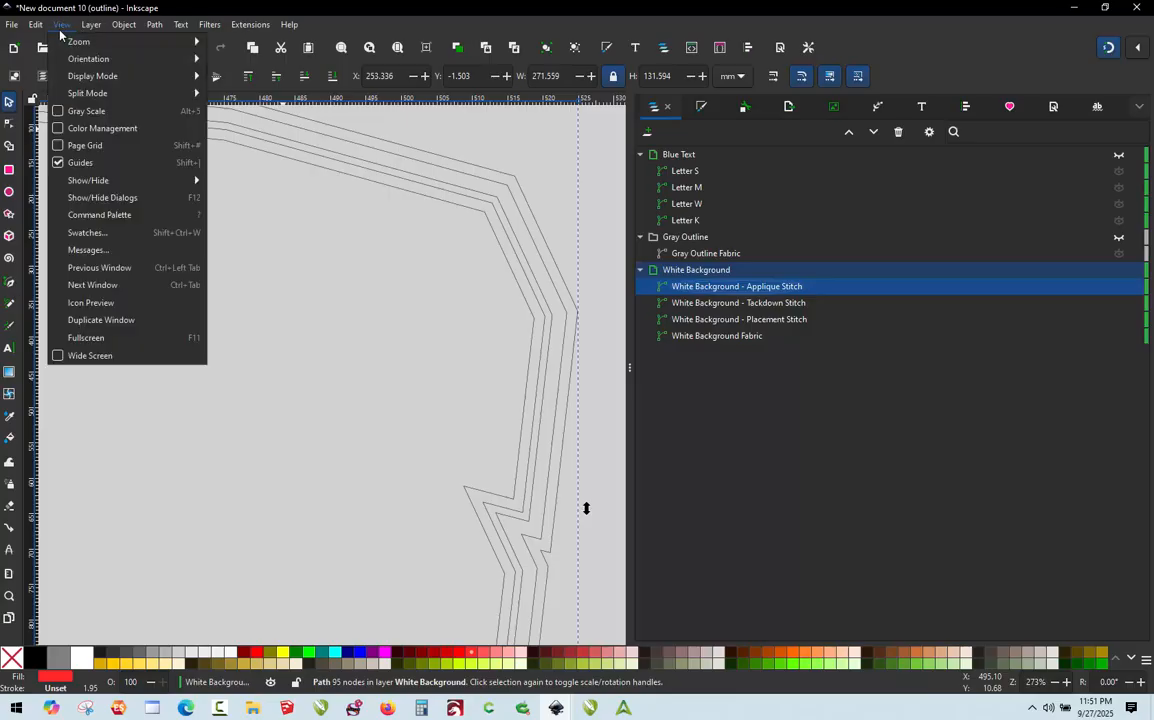
mouse_move(70, 83)
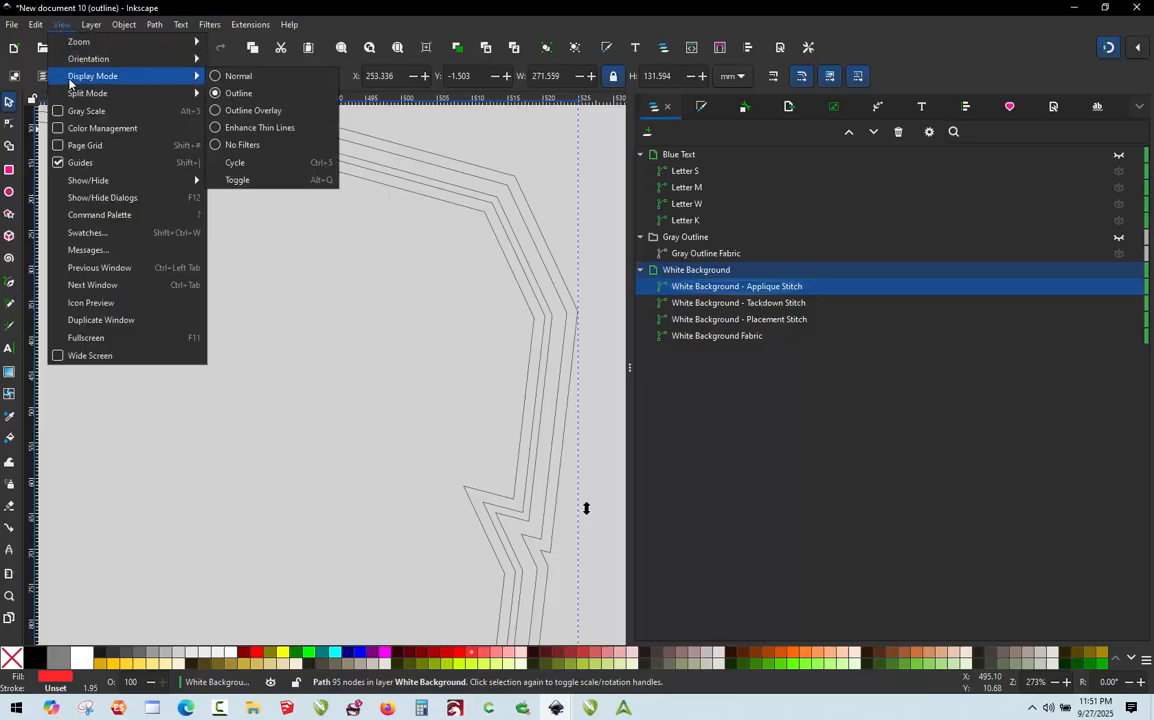
click(240, 76)
click(556, 148)
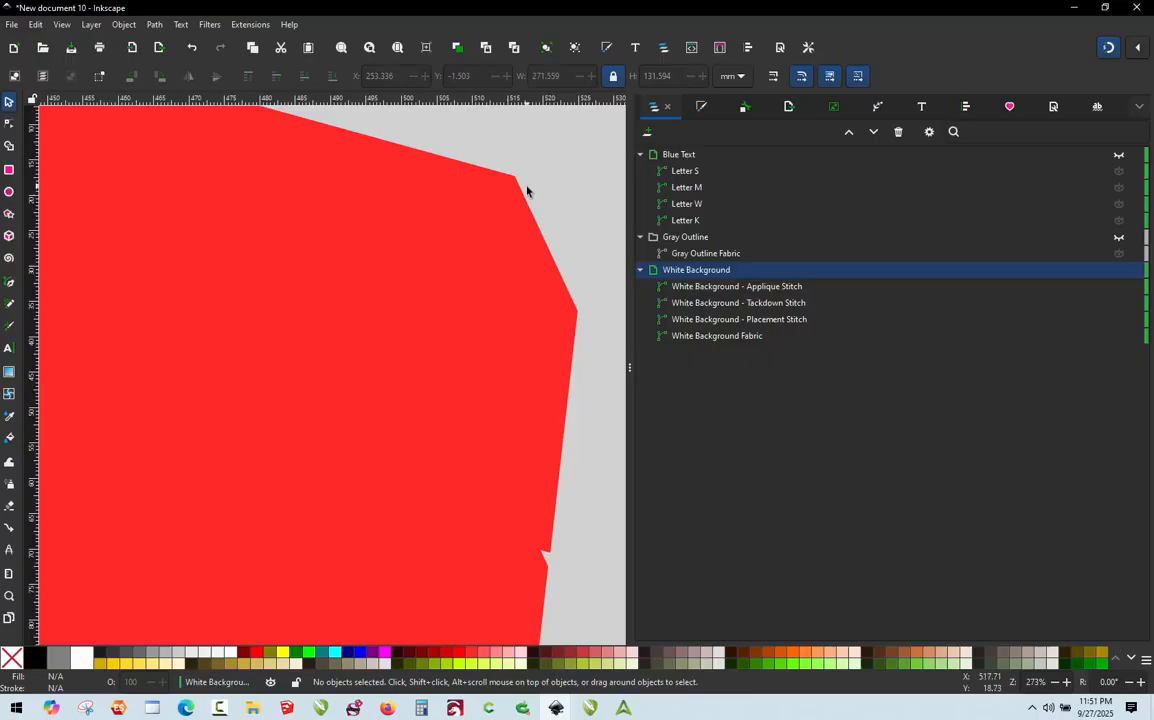
scroll(531, 222, down, 3)
scroll(531, 218, up, 1)
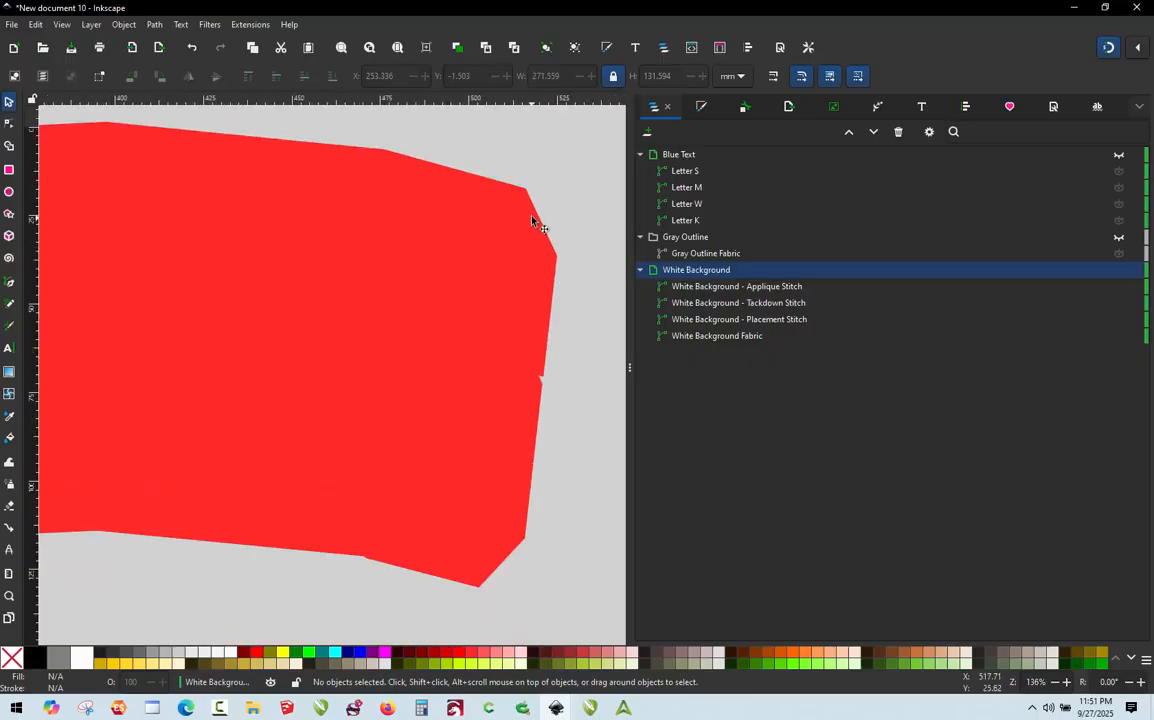
Hide the White Background - Applique Stitch and White Background Fabric objects.
click(537, 218)
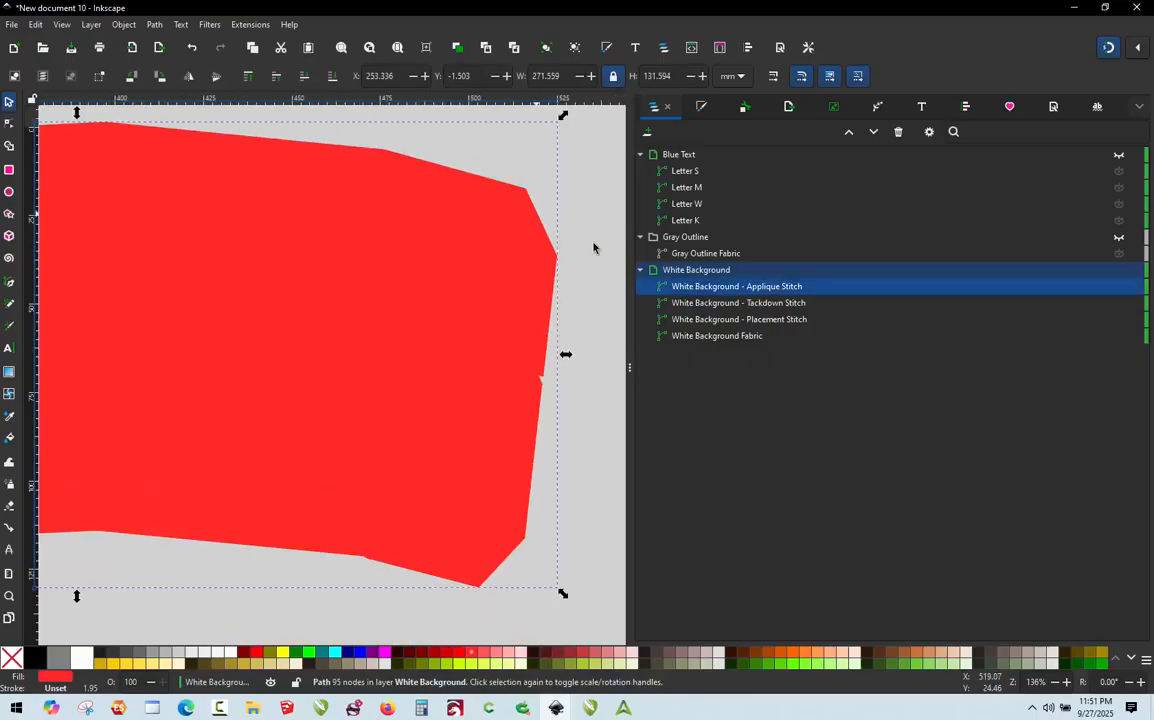
click(1118, 289)
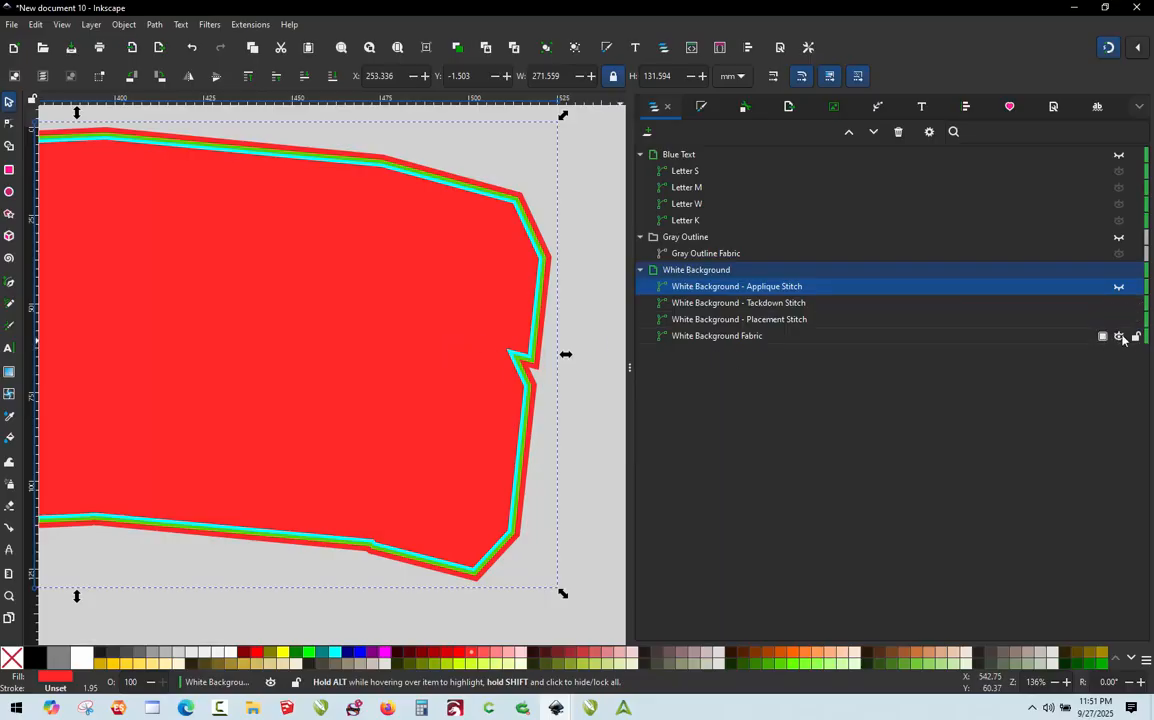
click(1119, 336)
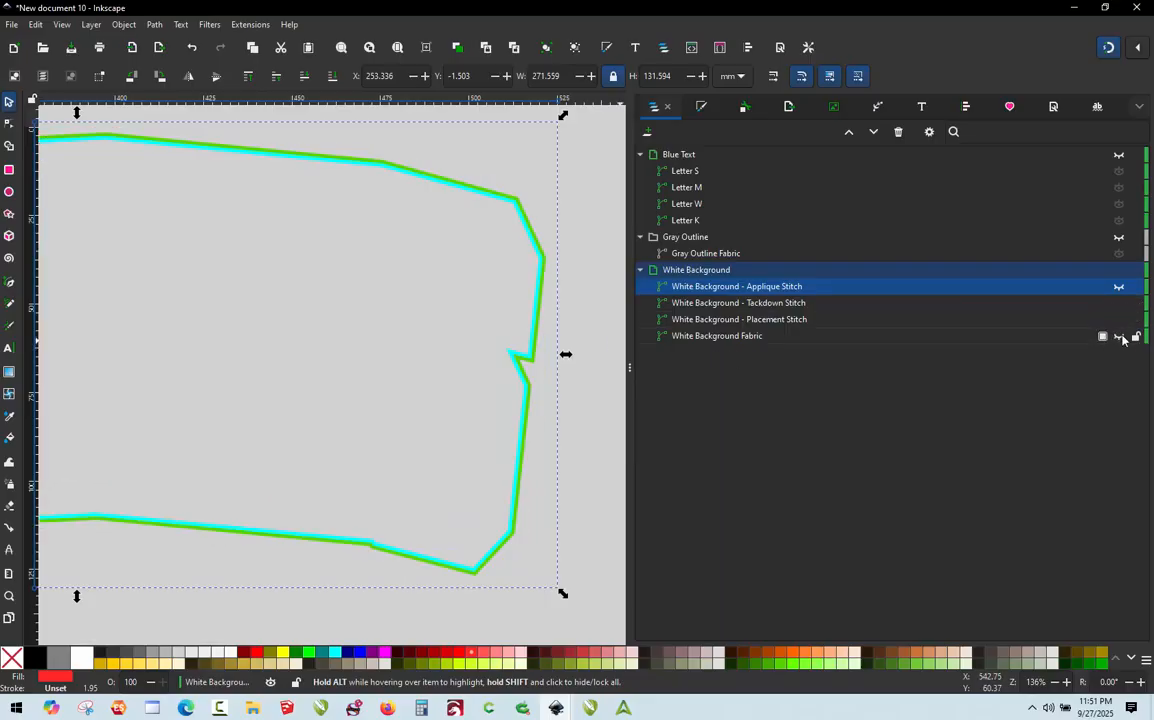
click(572, 243)
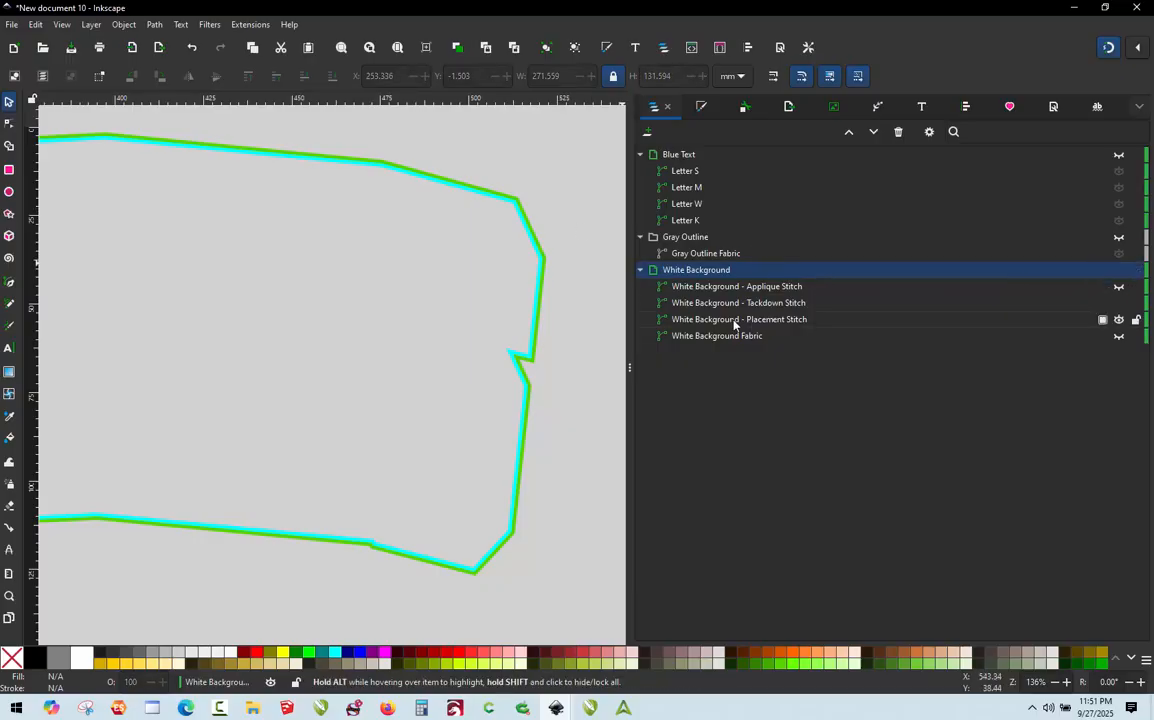
Hide the Tackdown and Placement Stitch paths and show the Applique Stitch path to inspect its border alone.
click(780, 290)
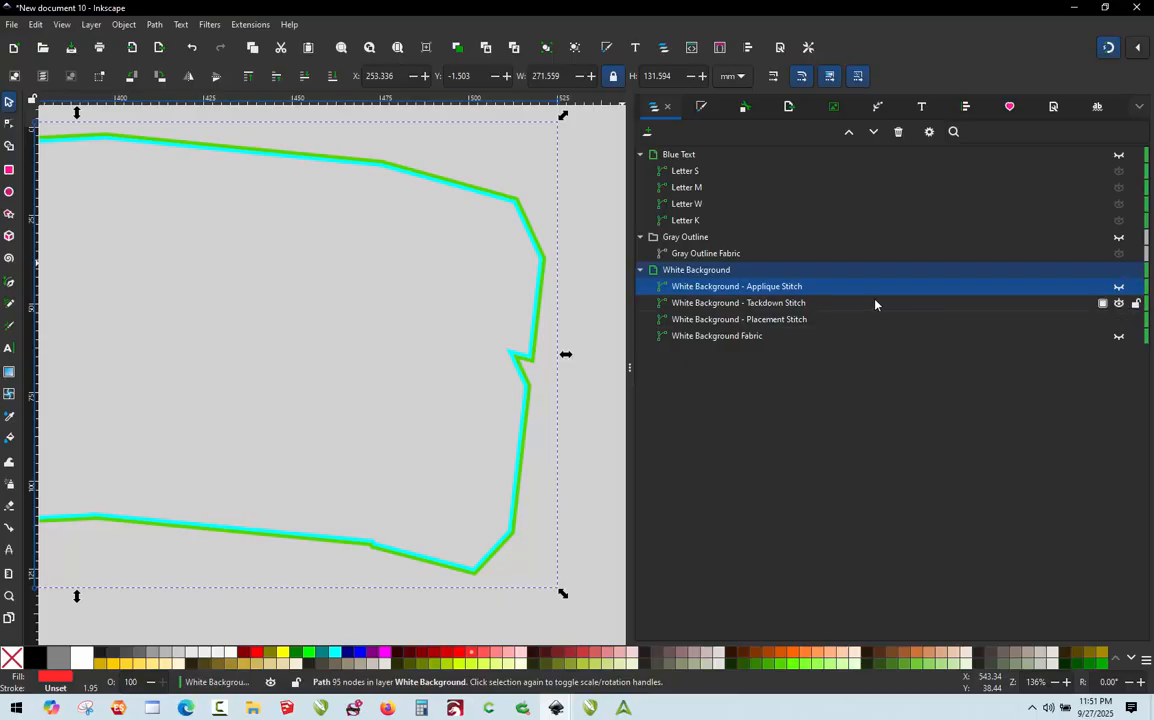
click(1119, 303)
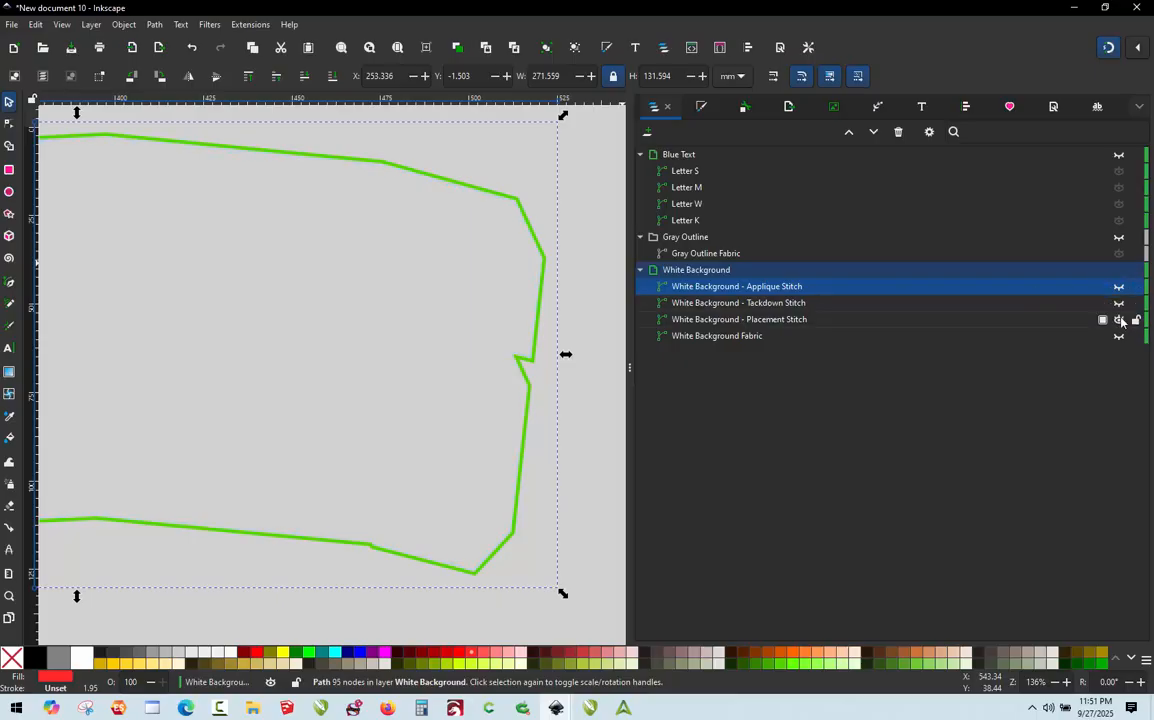
click(1120, 320)
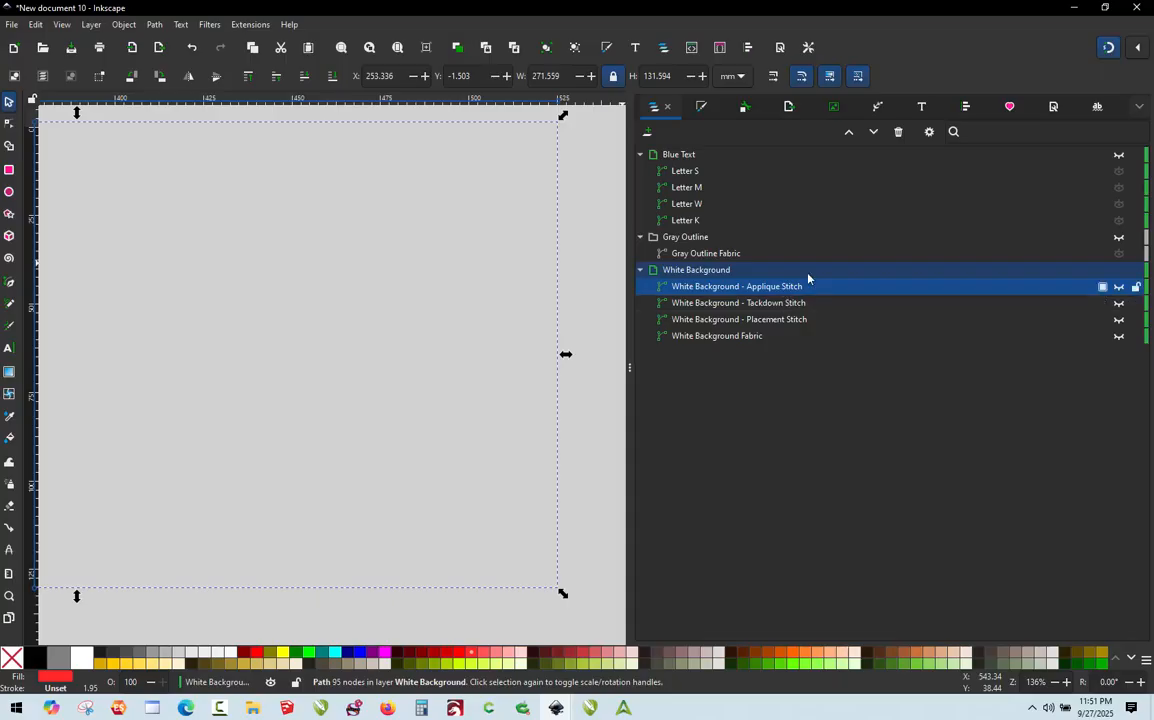
click(1119, 287)
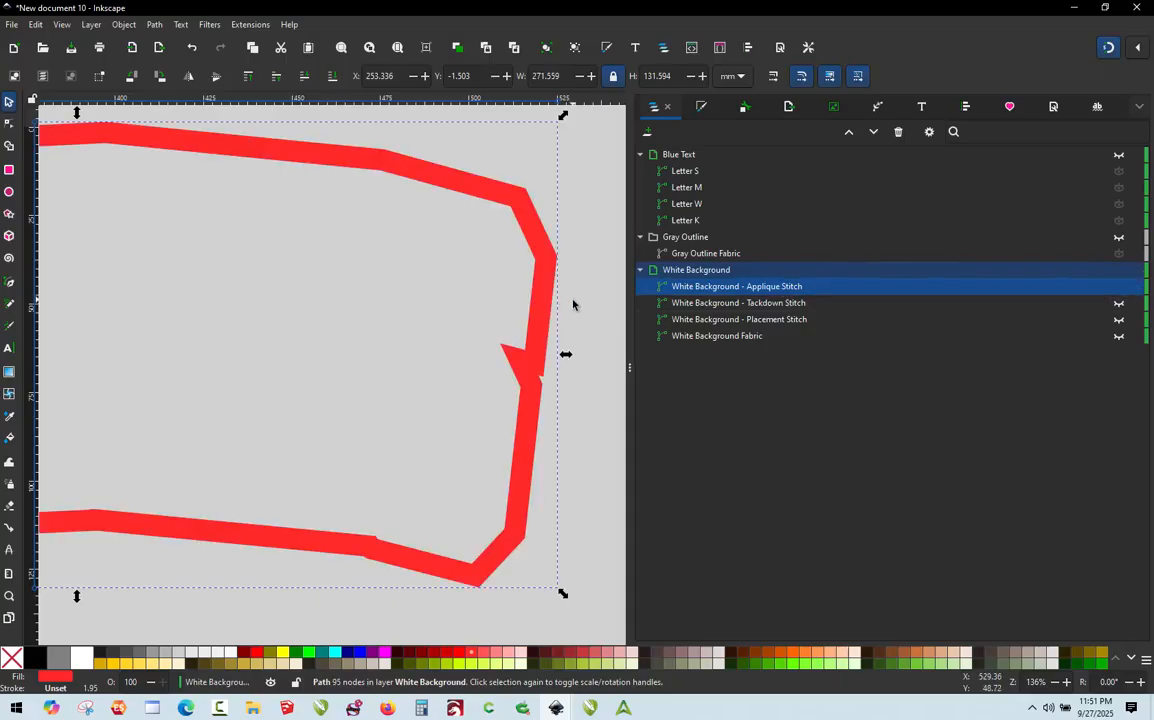
click(718, 336)
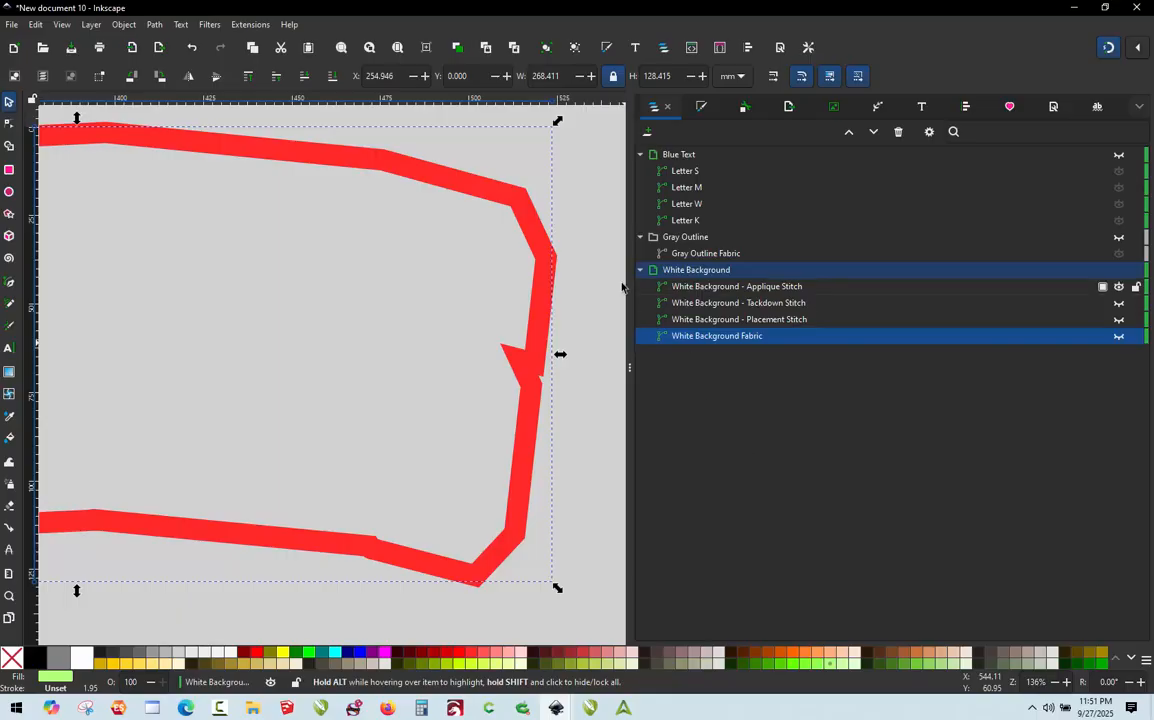
click(497, 285)
scroll(538, 432, down, 2)
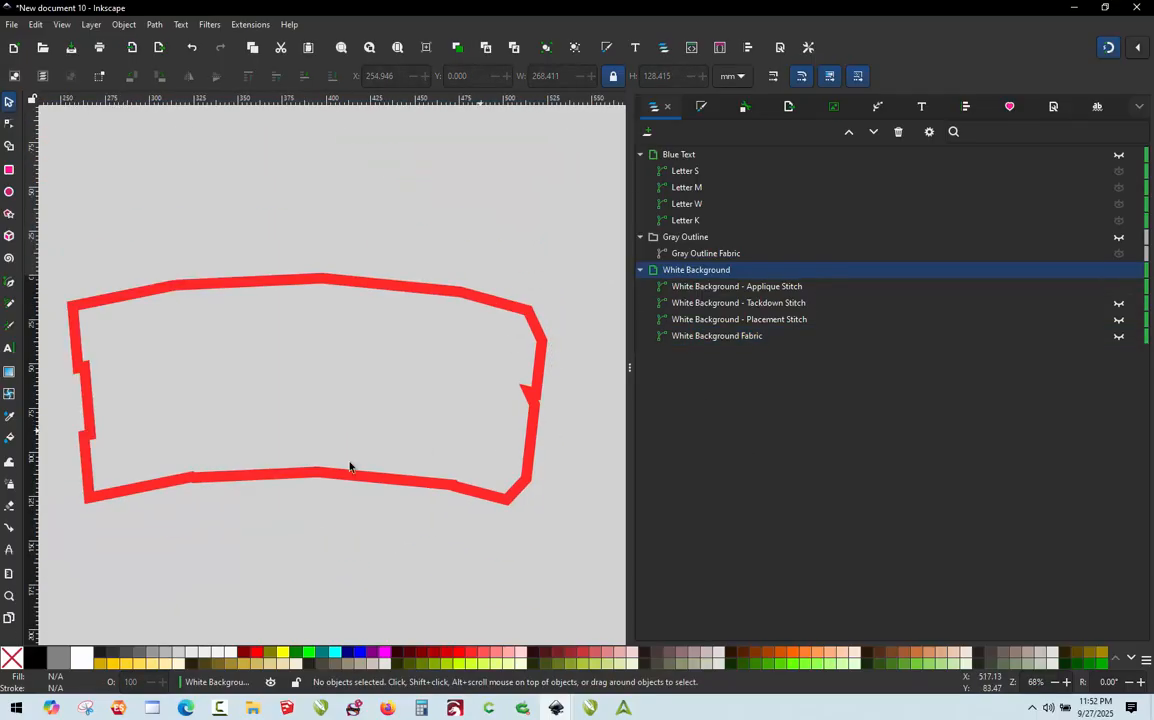
scroll(150, 335, up, 1)
scroll(147, 235, down, 1)
scroll(492, 275, up, 1)
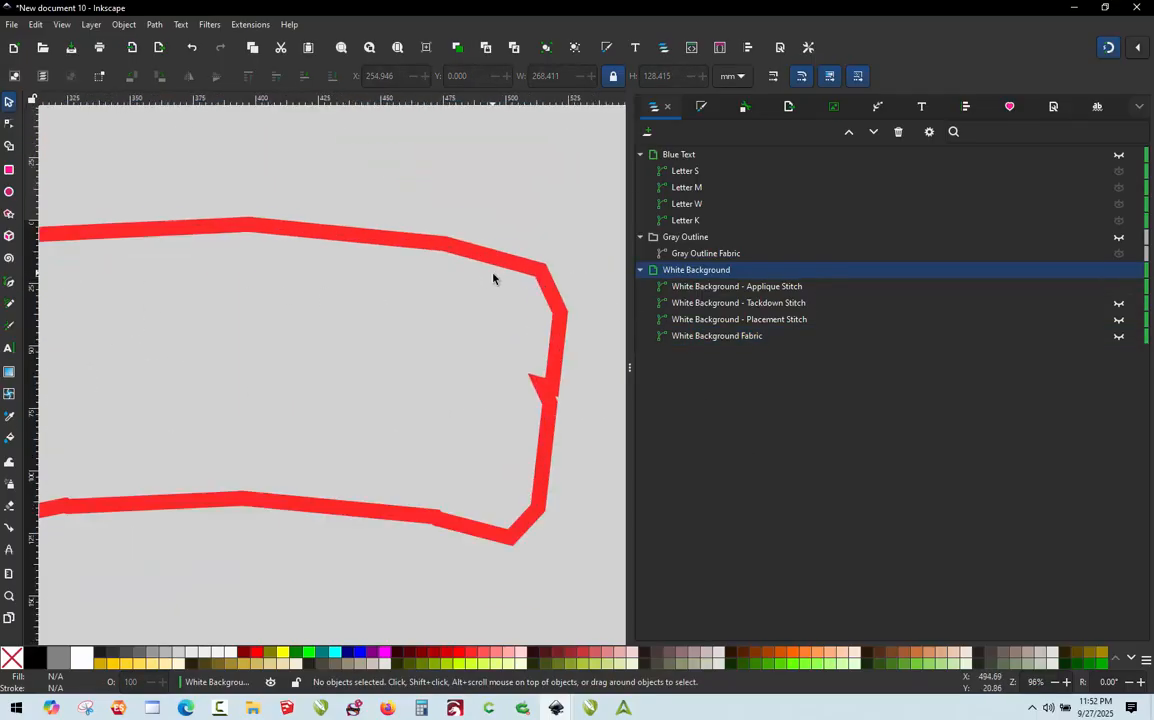
click(437, 245)
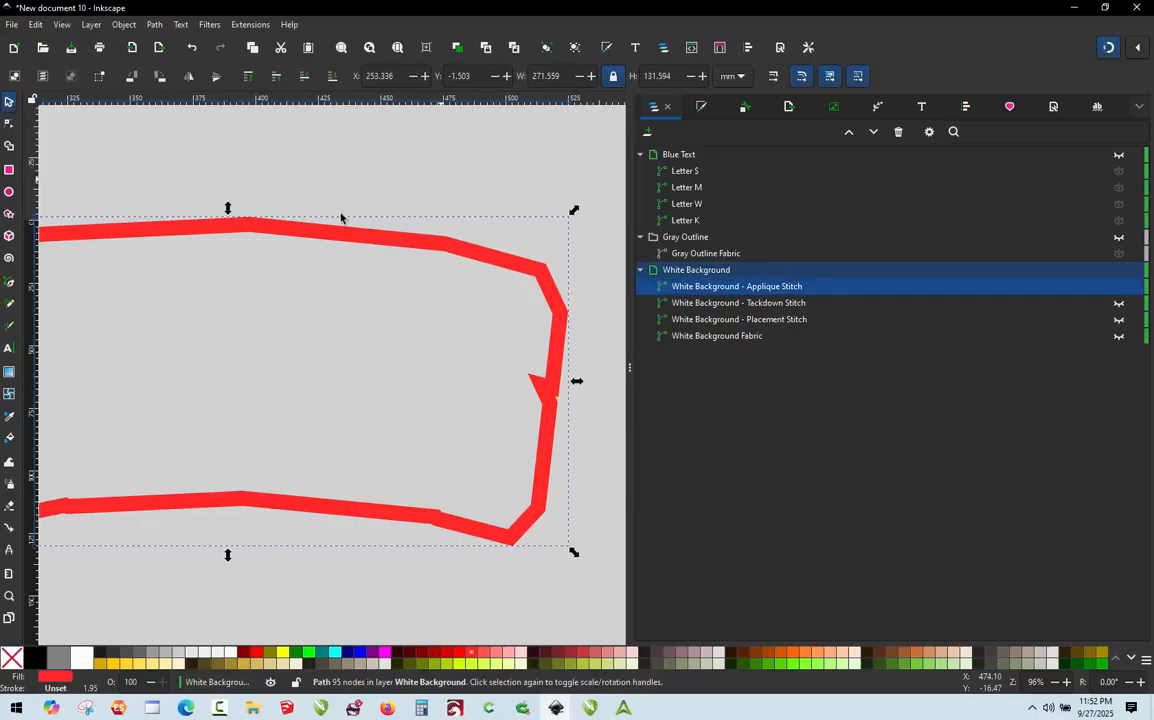
click(242, 29)
mouse_move(265, 213)
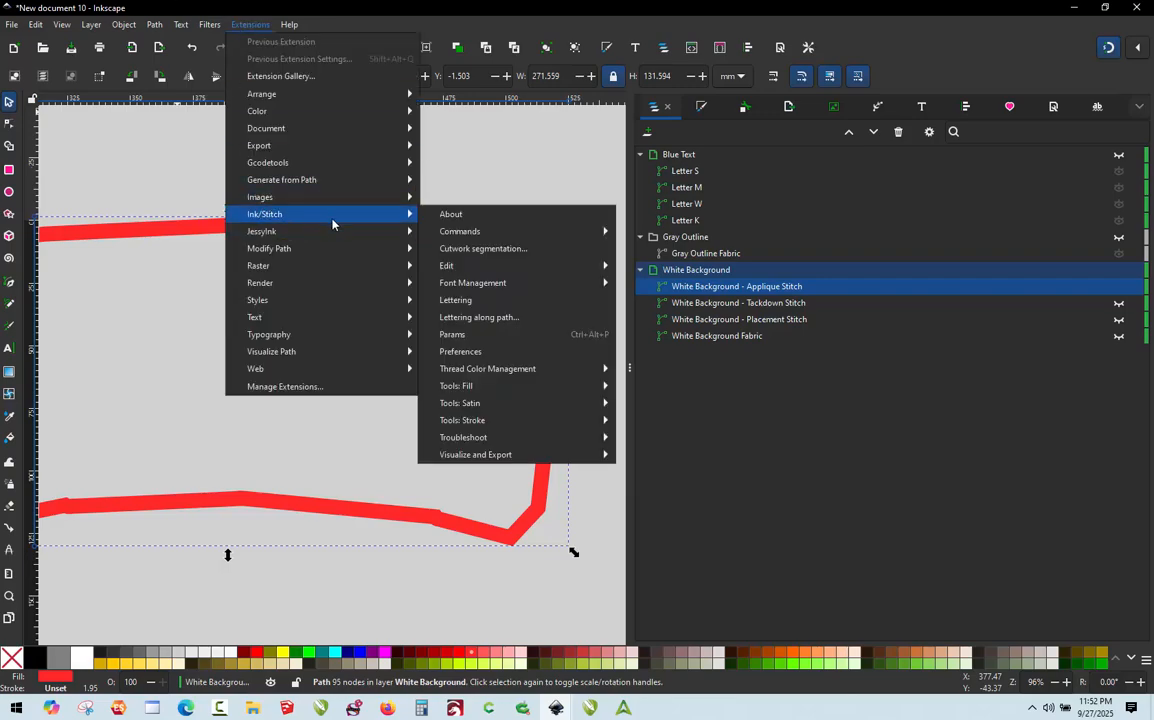
click(489, 334)
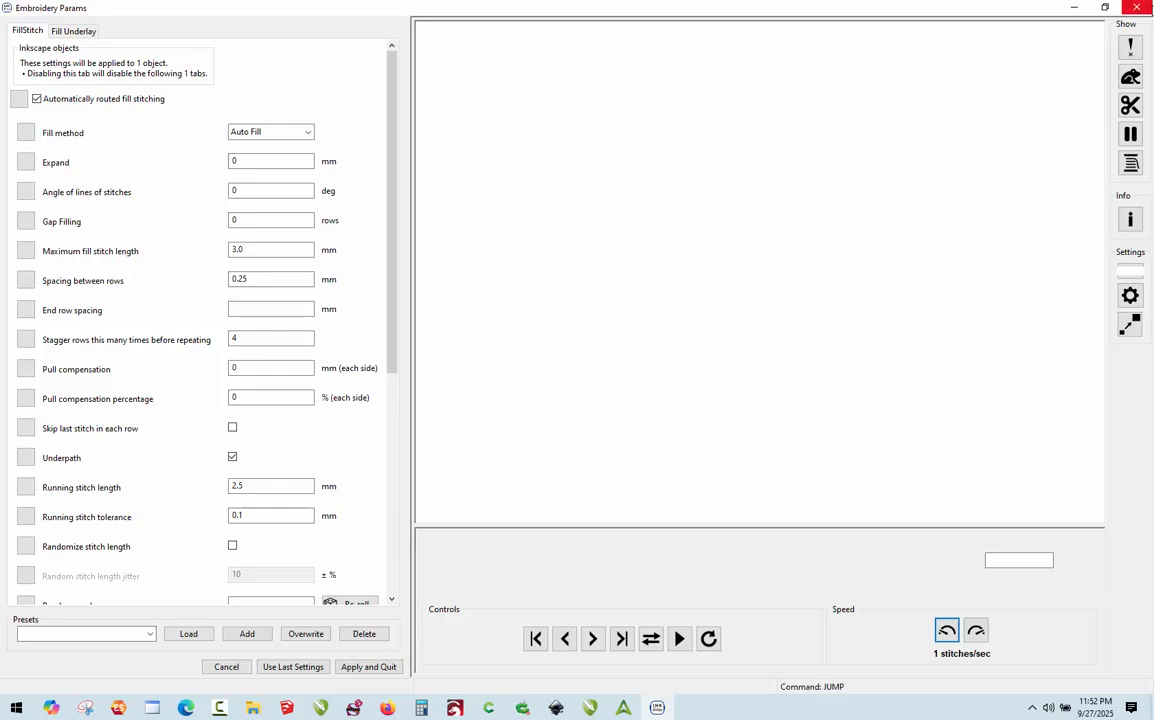
click(1136, 7)
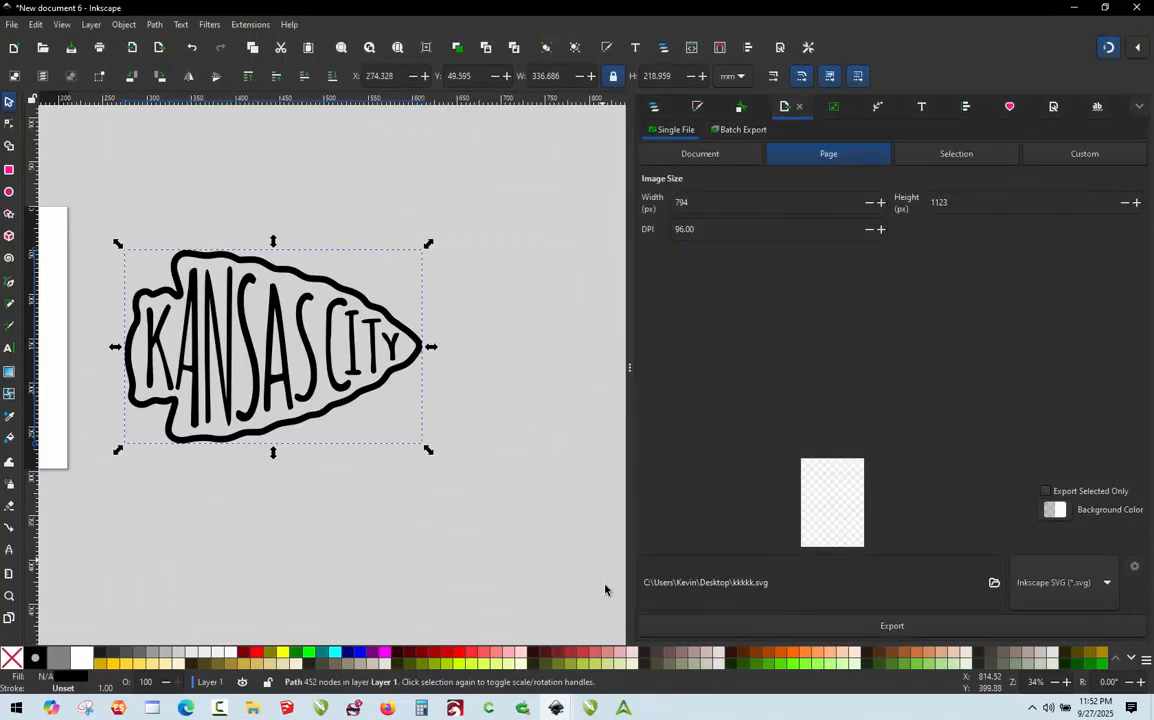
click(560, 707)
click(910, 646)
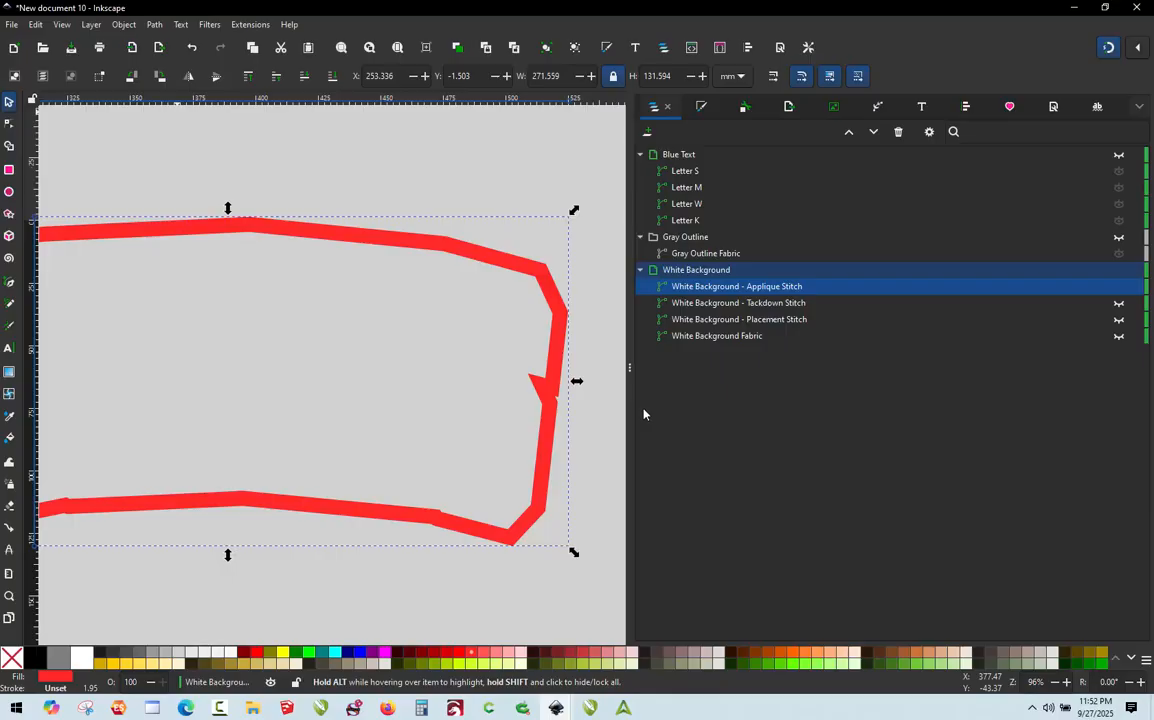
Remove the fill from the White Background - Applique Stitch path and give it a red stroke.
scroll(550, 265, down, 2)
scroll(522, 309, up, 1)
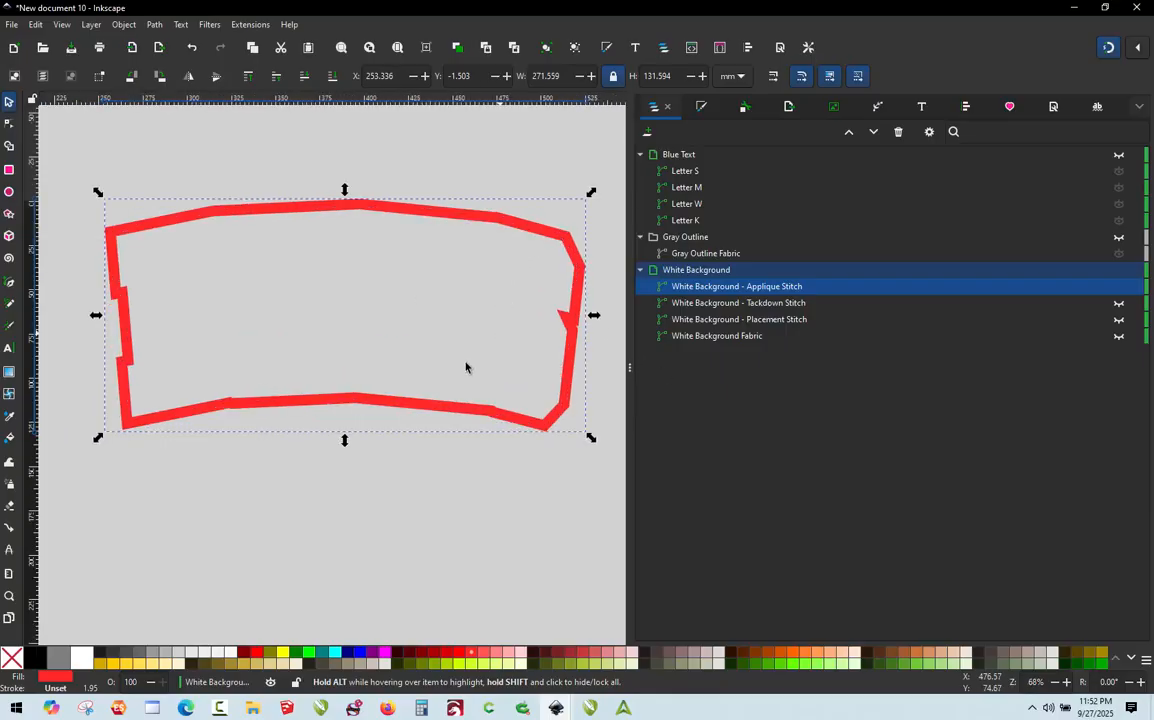
shift+click(11, 665)
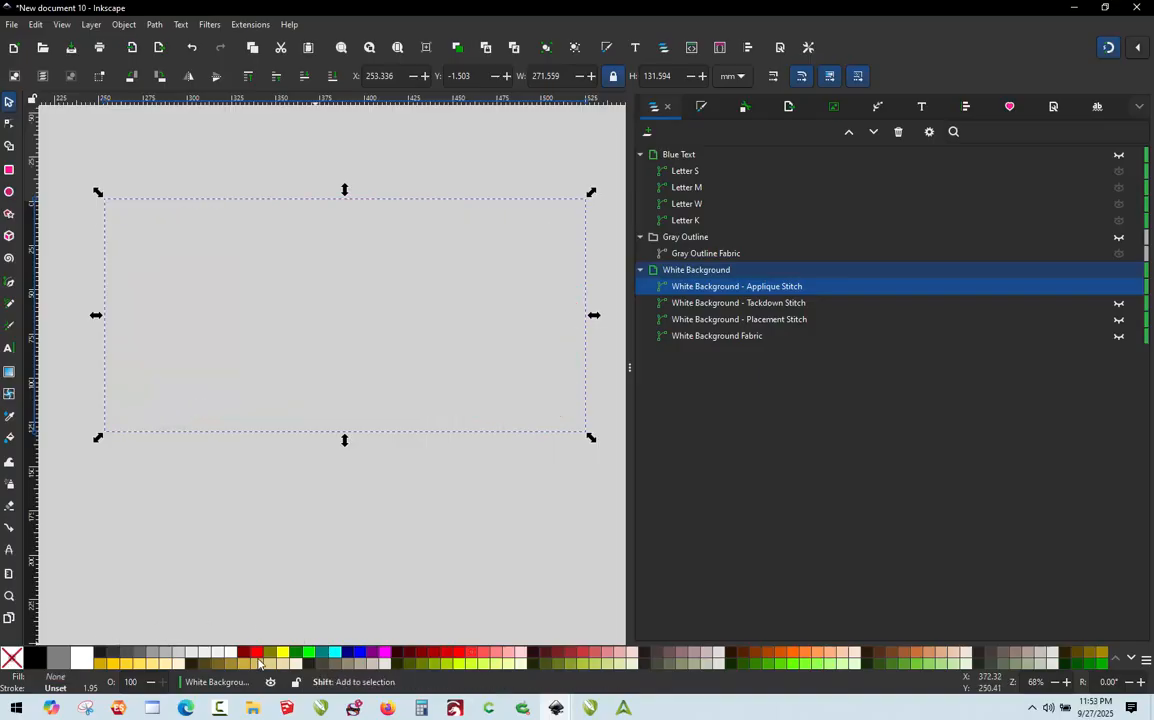
shift+click(256, 653)
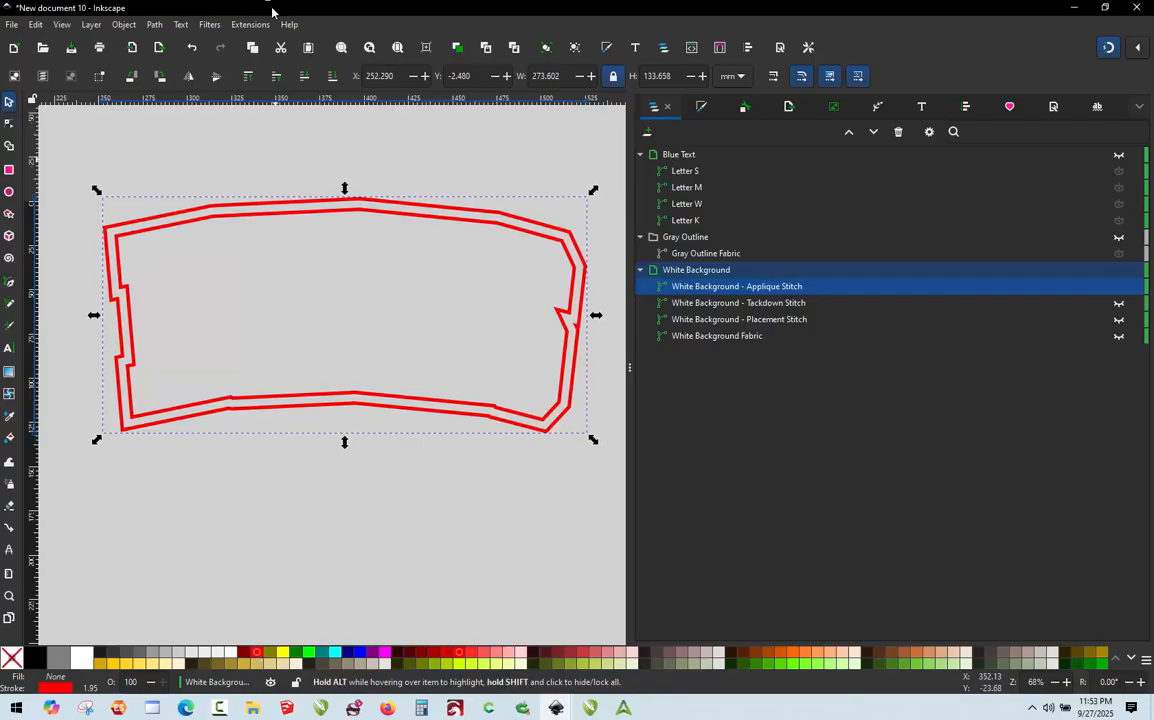
In the Ink/Stitch parameters for the applique path, enable the custom satin column and set its method to Zig-zag.
click(243, 23)
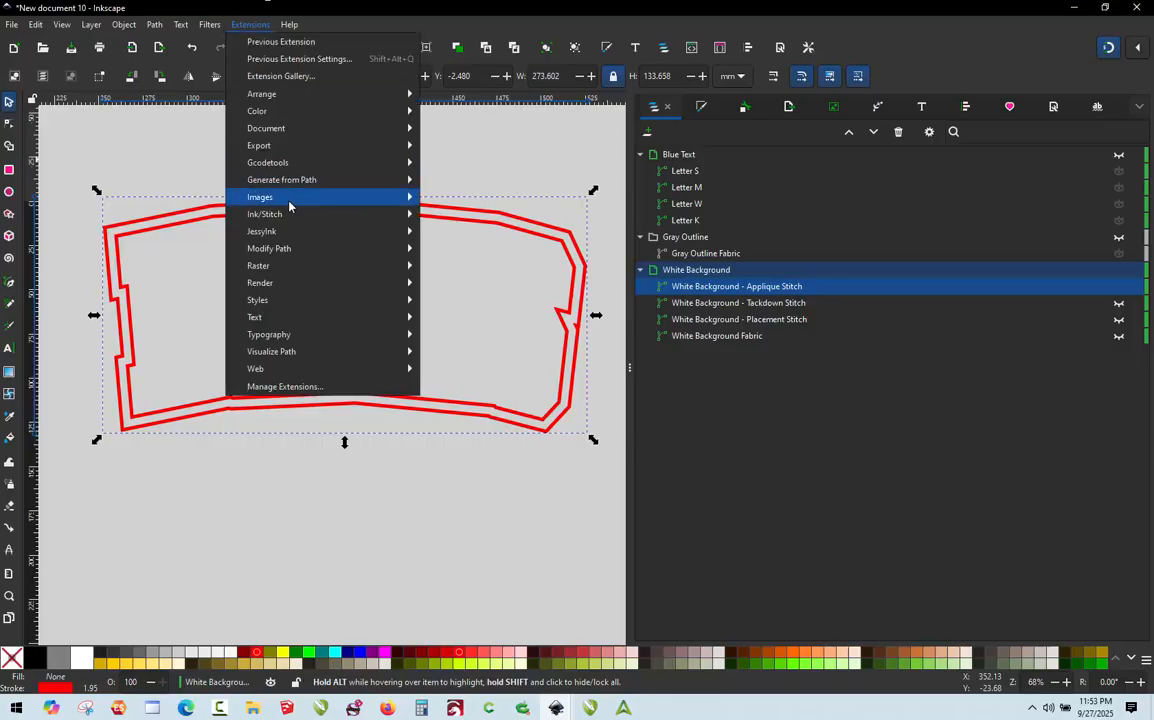
mouse_move(322, 220)
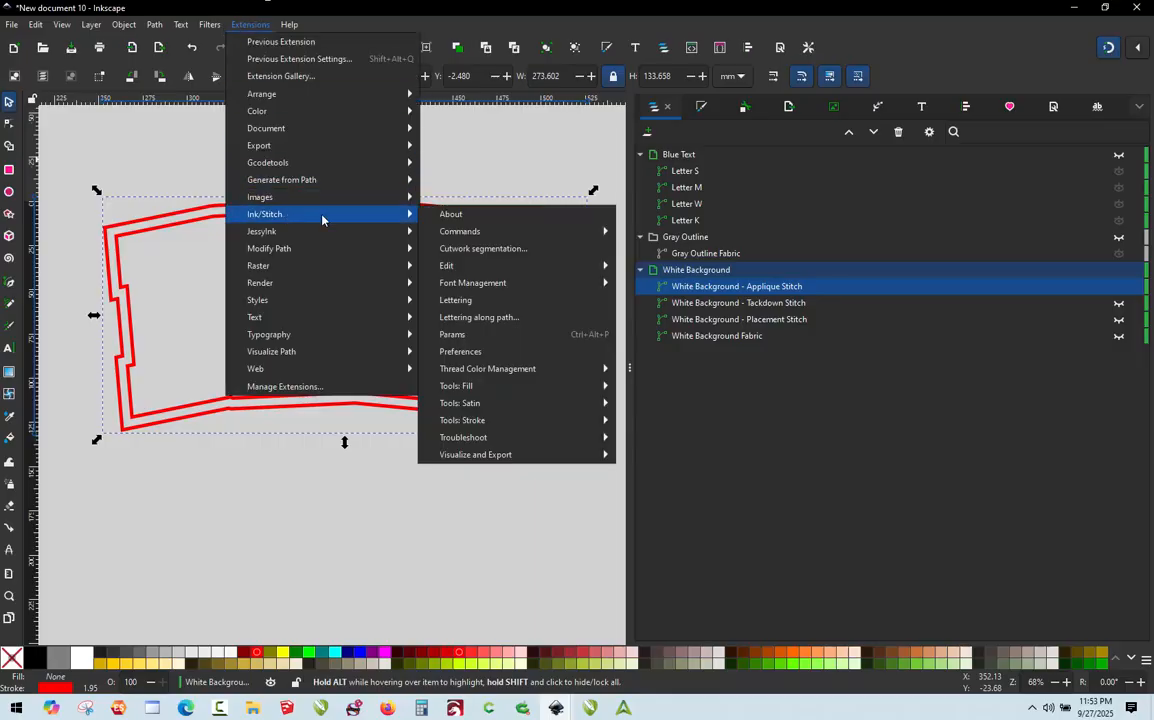
click(482, 336)
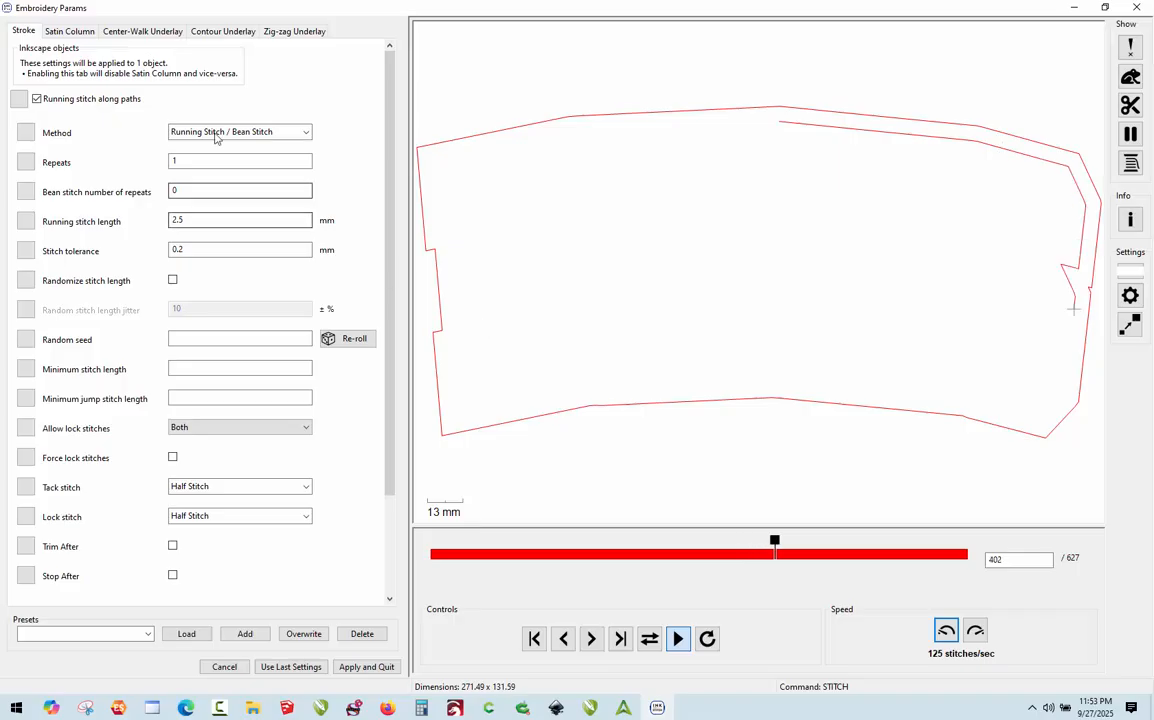
click(86, 32)
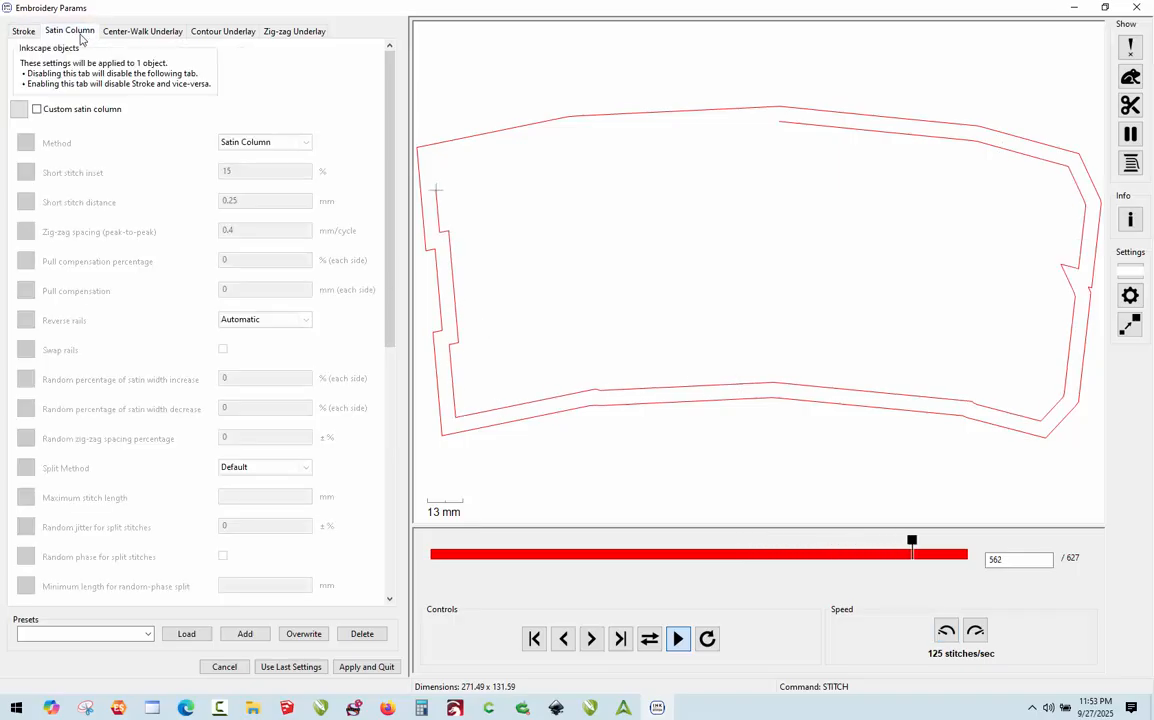
click(38, 110)
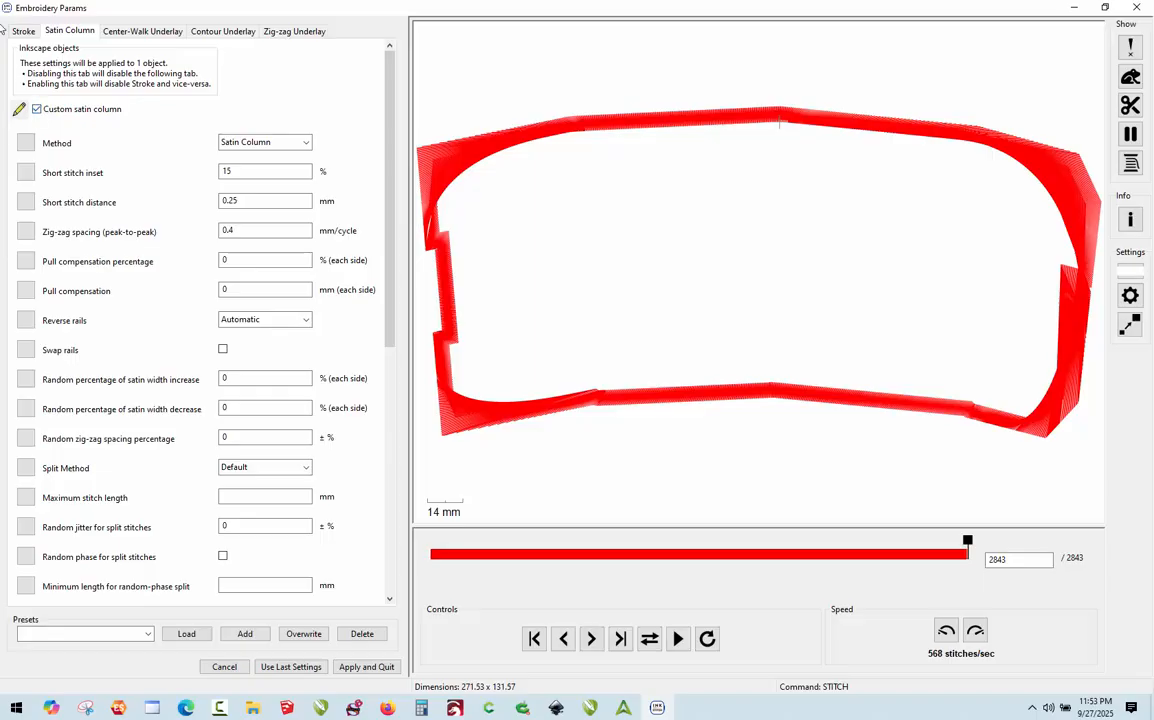
click(272, 143)
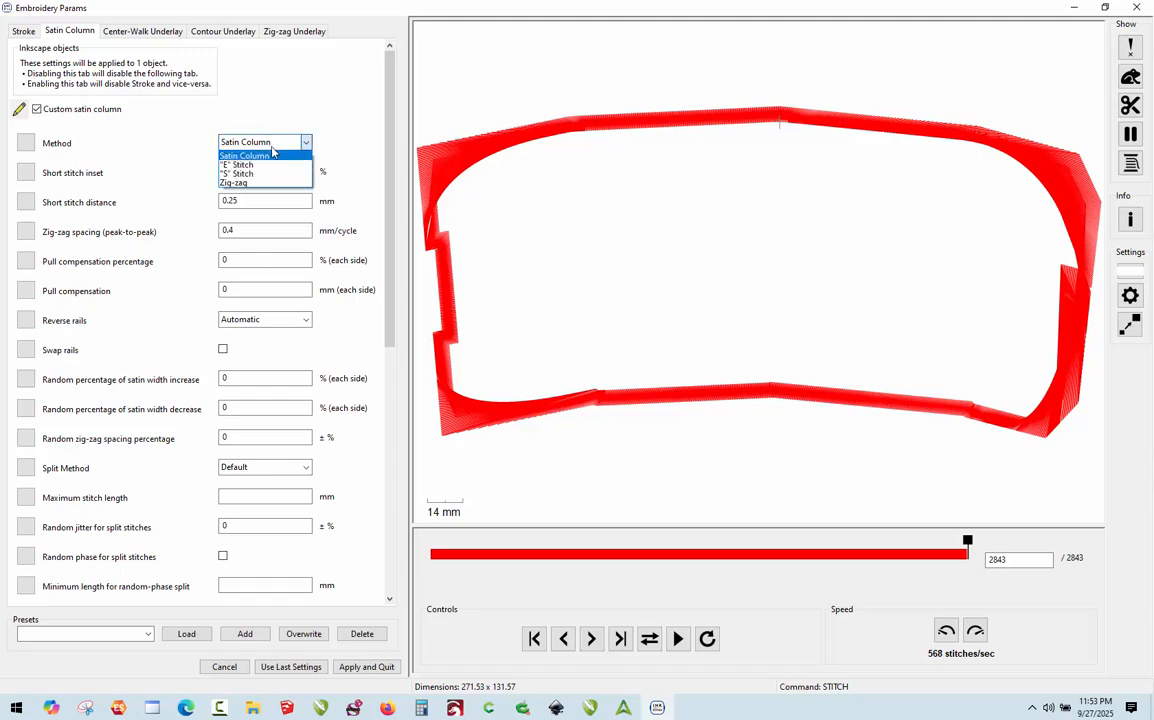
click(250, 182)
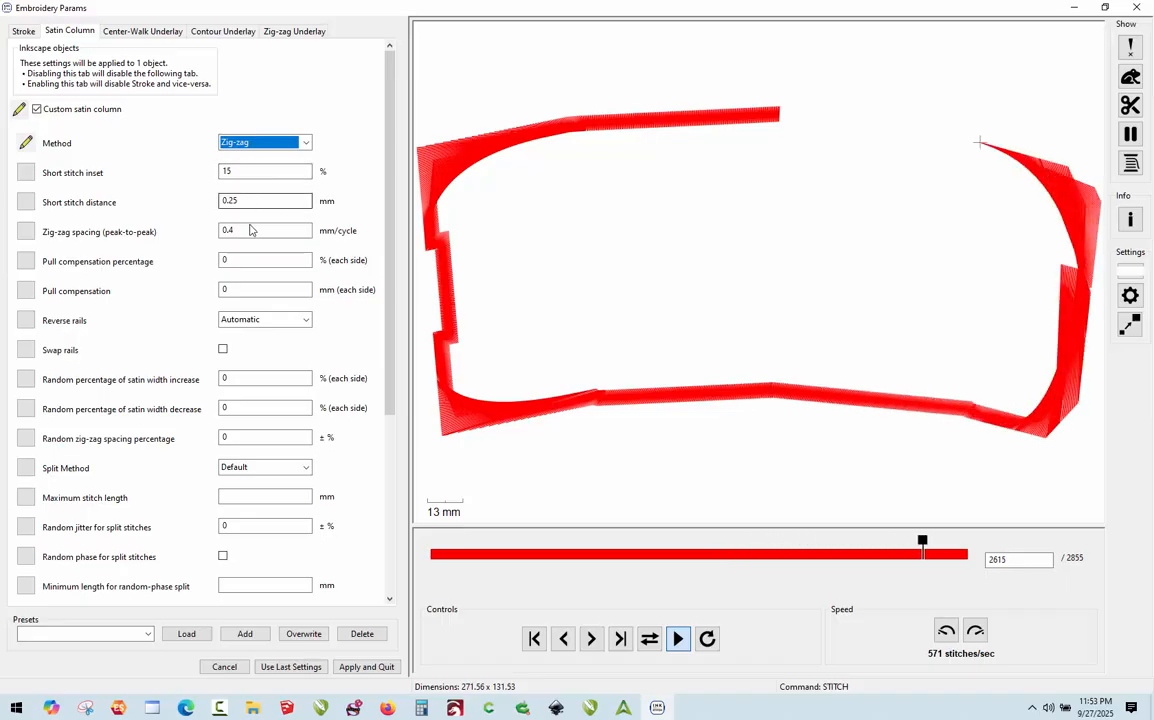
Try a zig-zag spacing of 10 mm/cycle, settle on 3 mm/cycle, and apply the embroidery parameters.
drag(251, 230, 217, 231)
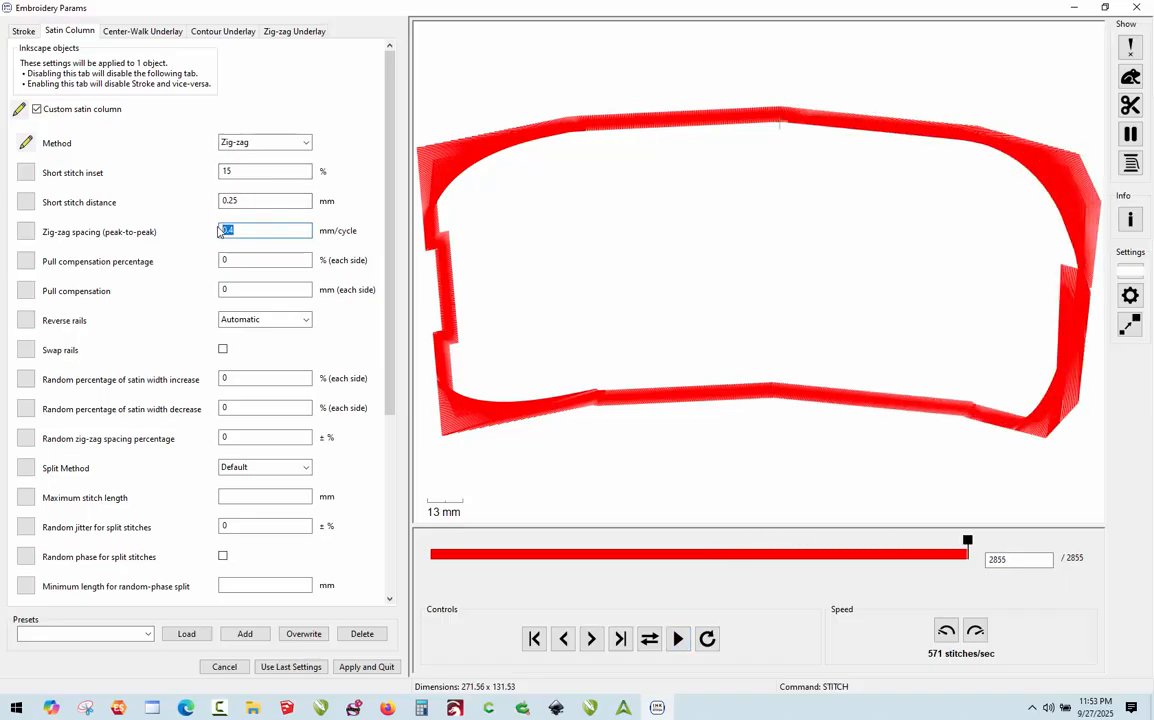
text(10)
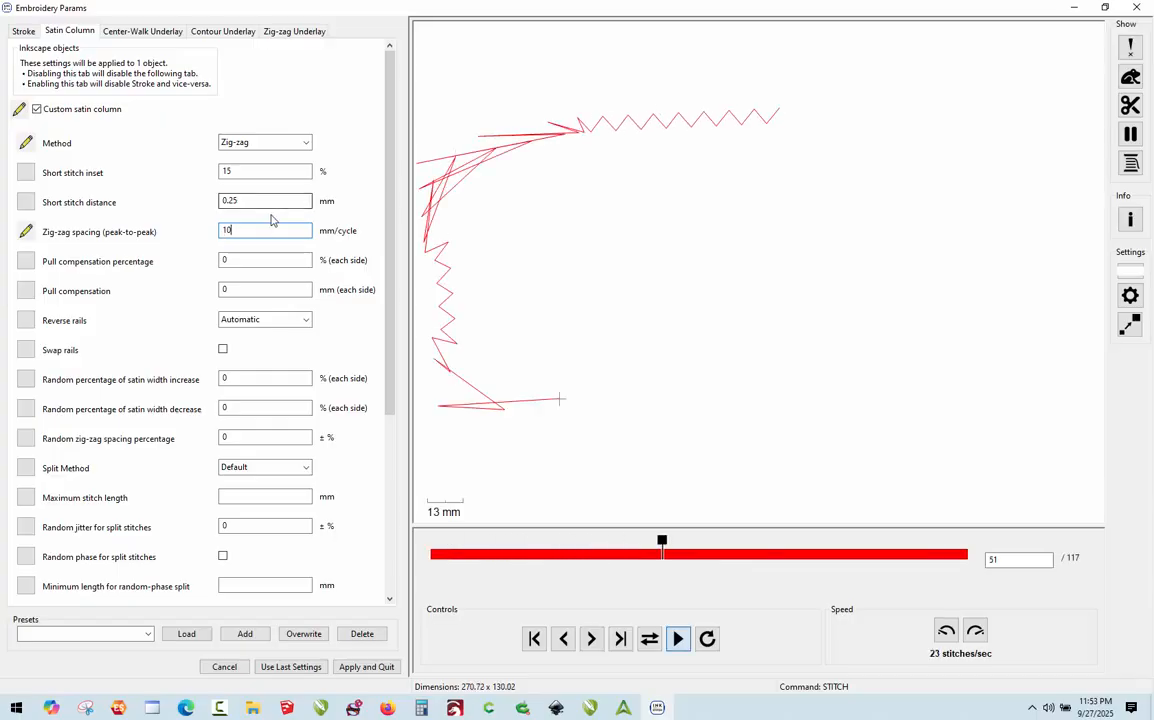
drag(240, 231, 193, 236)
text(3)
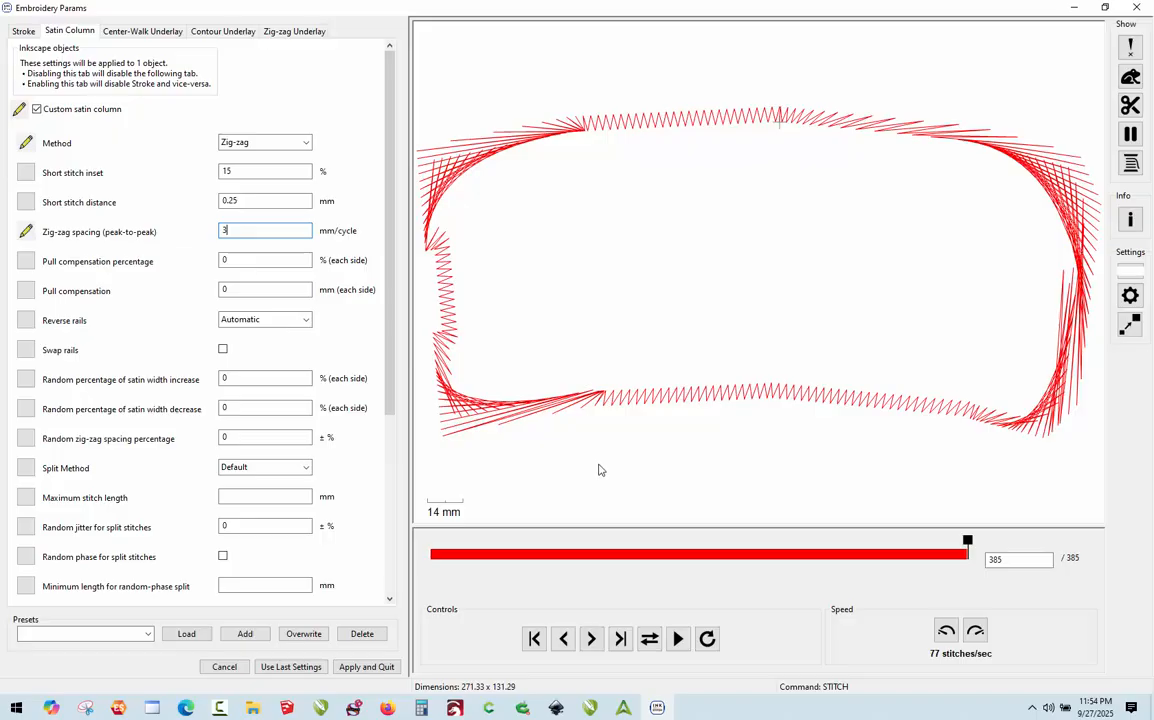
click(366, 667)
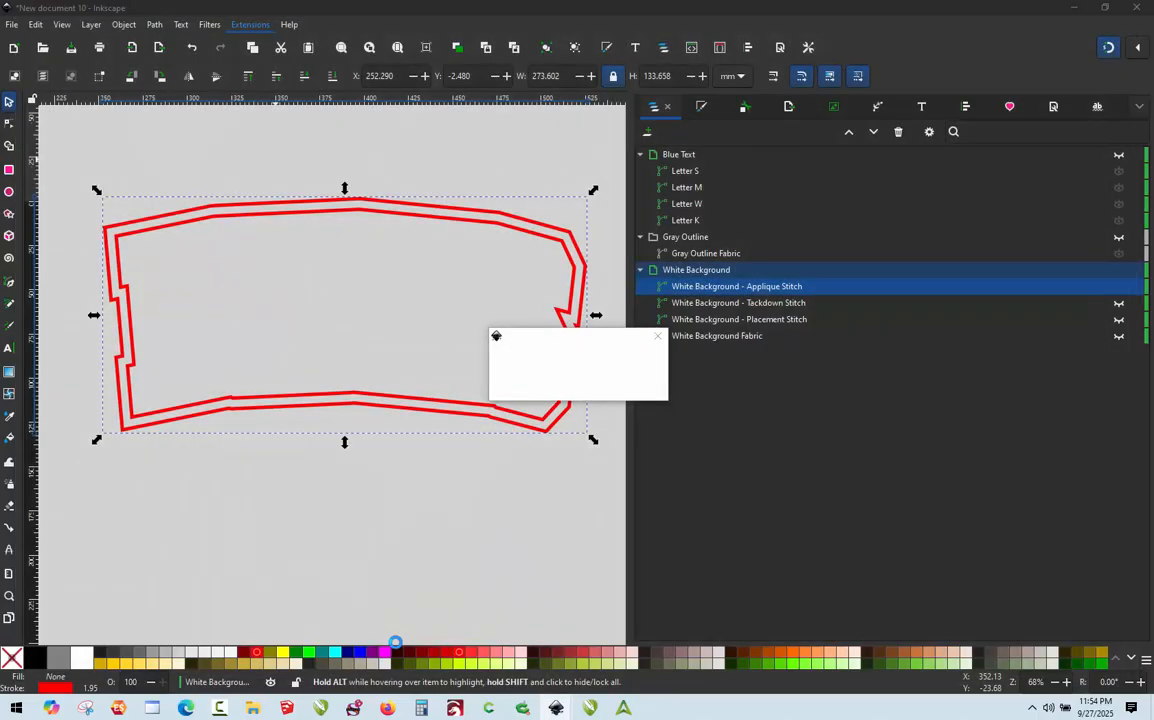
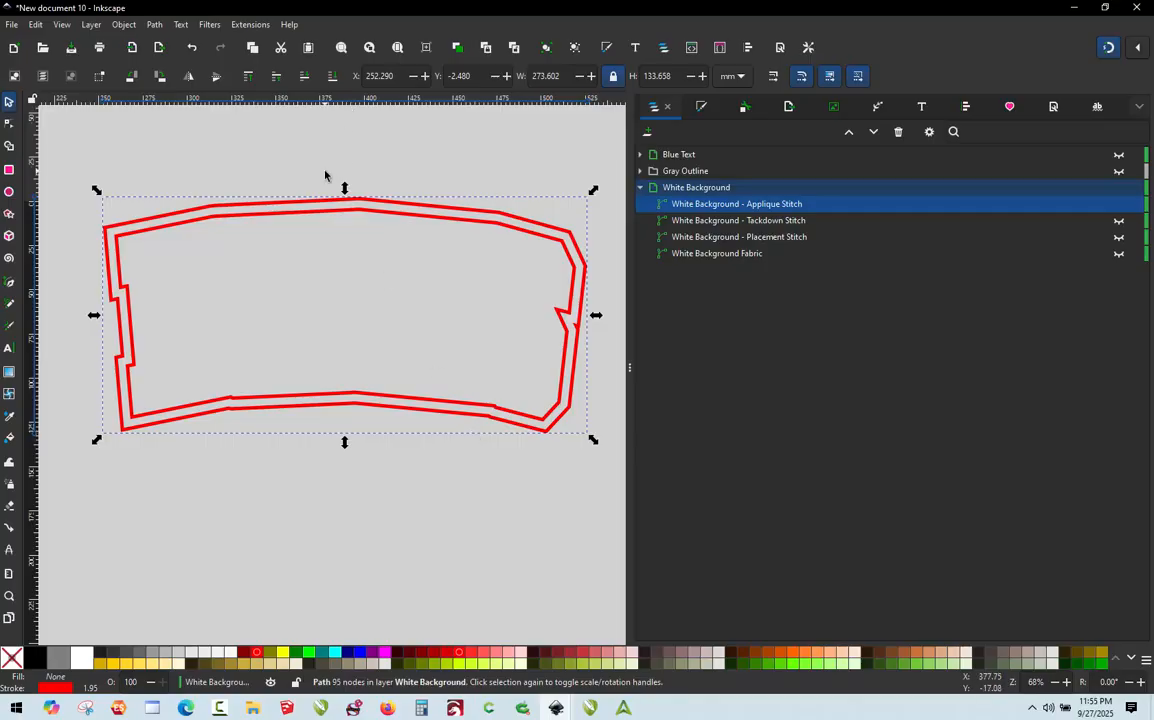
Delete the overlapping nodes at the upper middle bend of the applique border's outer line, undoing the test move of the node.
scroll(321, 173, up, 3)
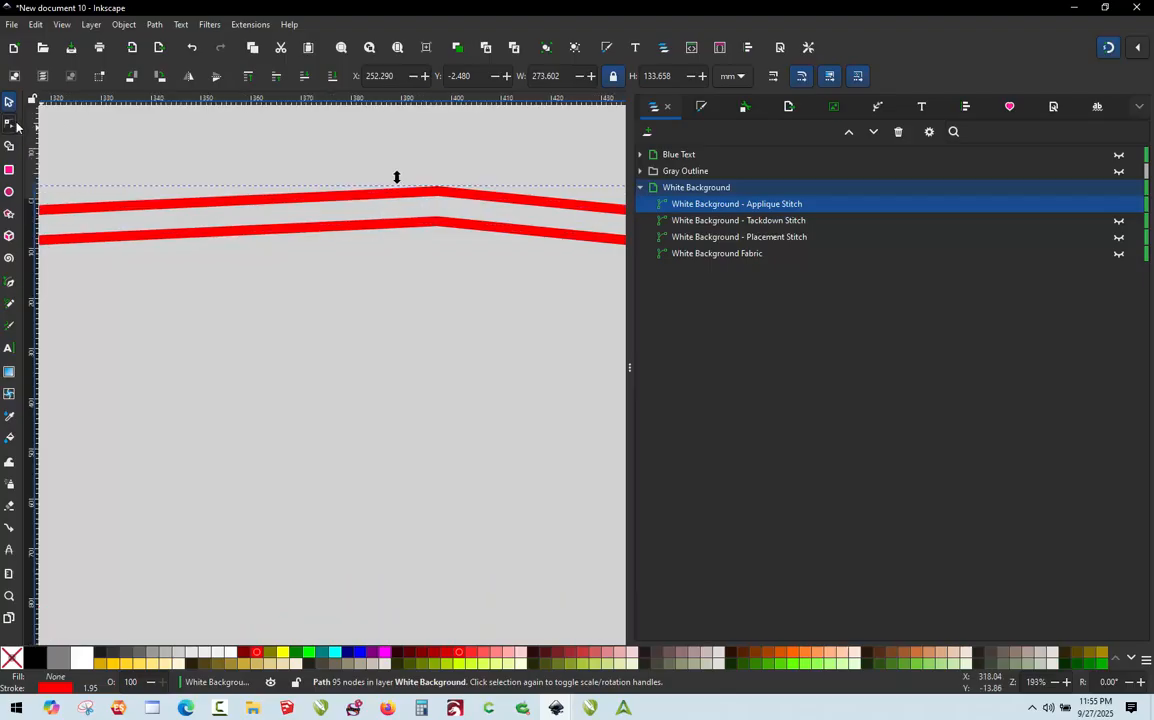
click(9, 123)
scroll(446, 211, up, 3)
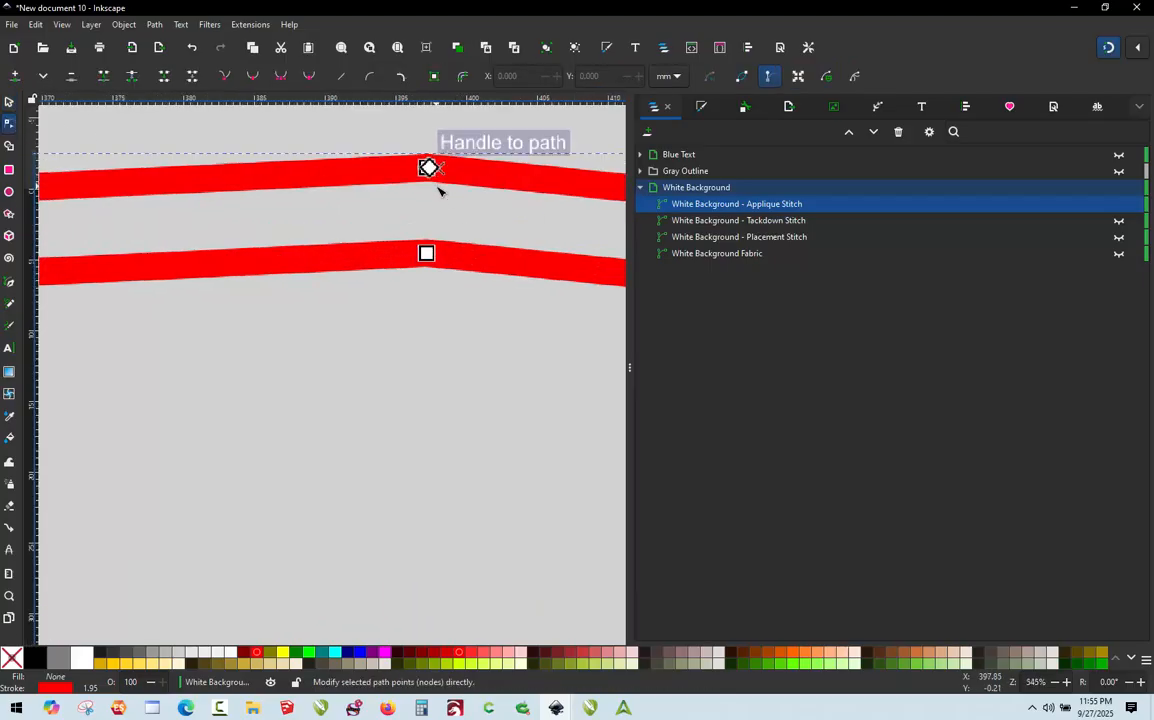
scroll(437, 188, up, 1)
click(426, 162)
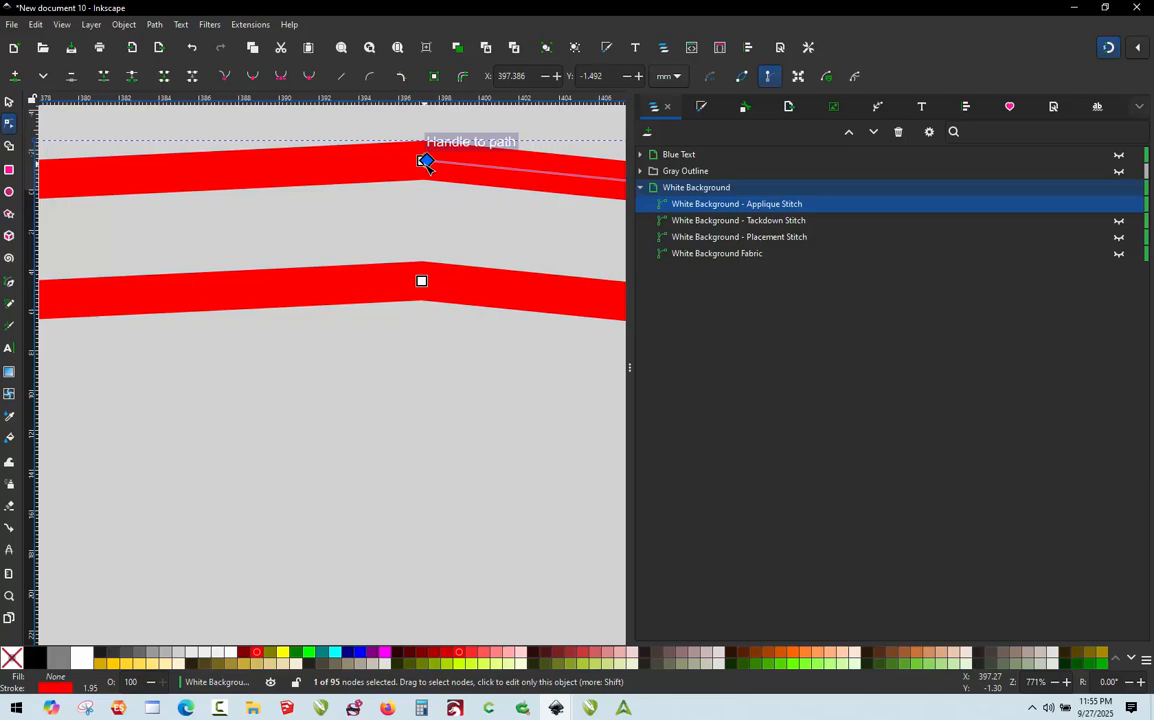
ctrl+alt+click(426, 162)
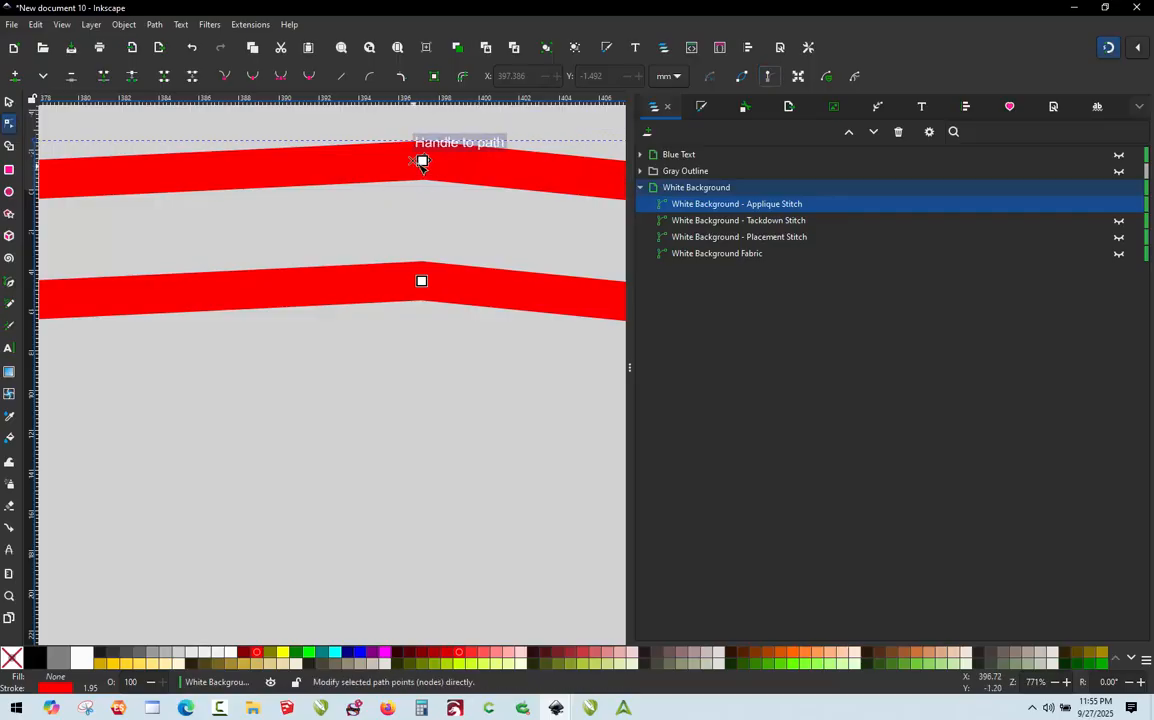
drag(423, 161, 395, 213)
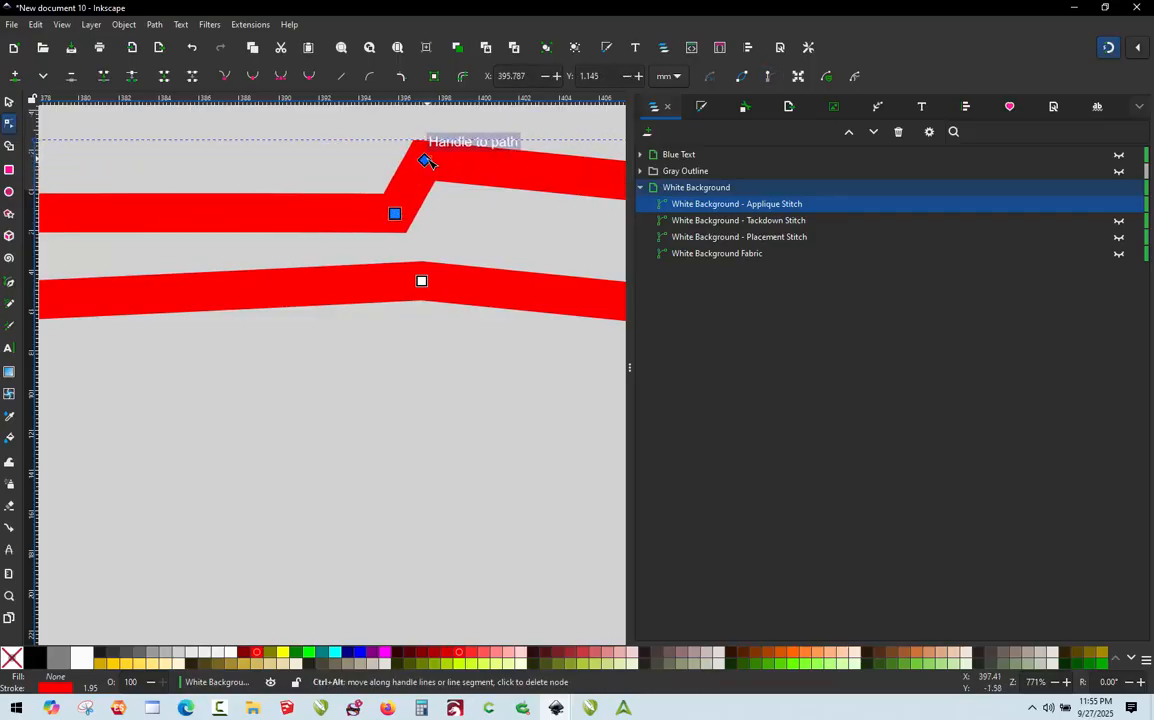
key(ctrl+z)
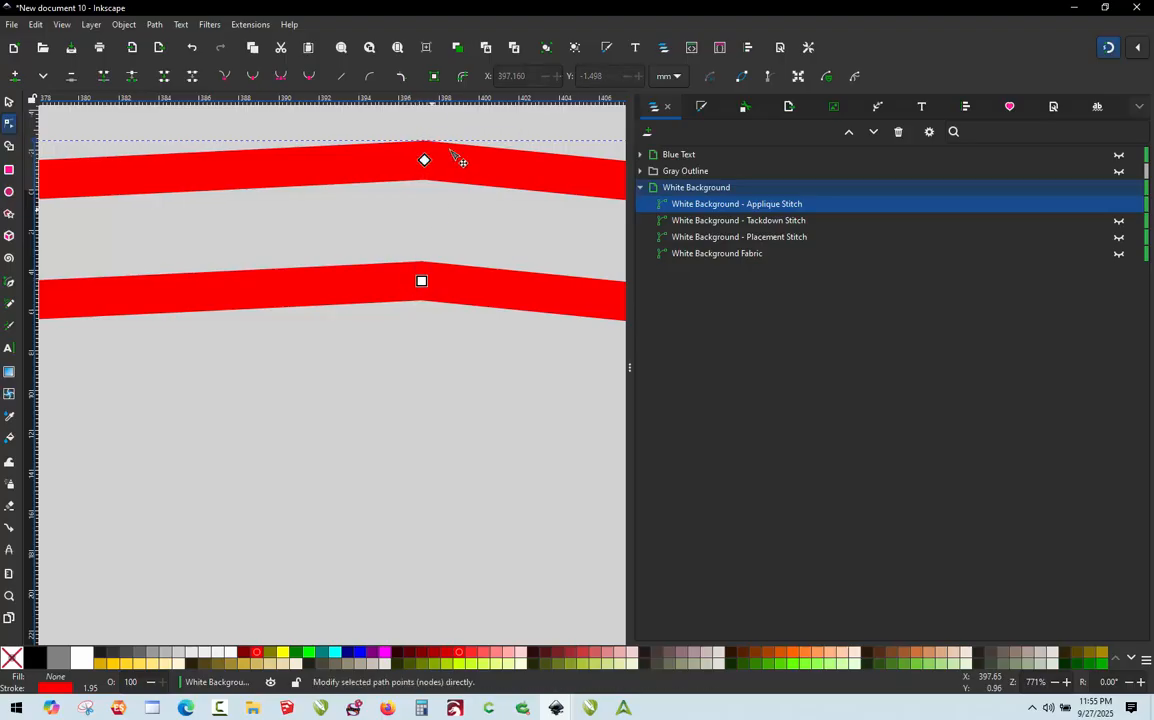
Remove the duplicate node at the upper-left bend of the applique border's inner line and undo its test displacement.
scroll(470, 250, down, 6)
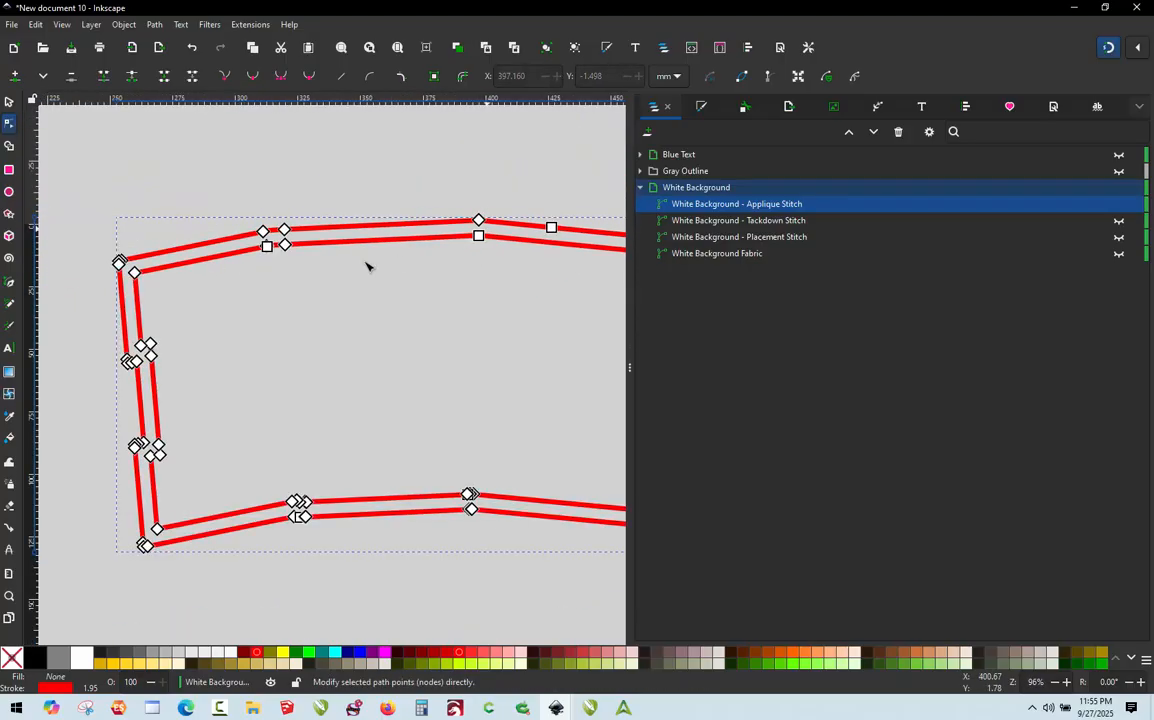
scroll(258, 230, up, 2)
scroll(256, 228, up, 3)
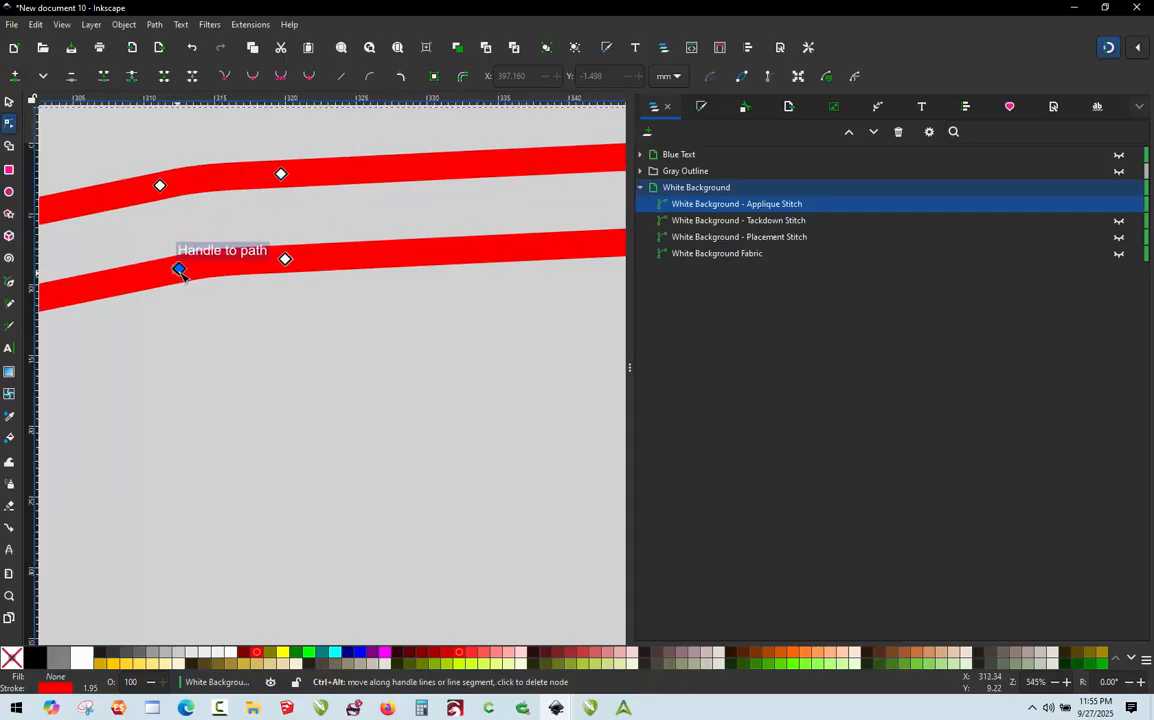
drag(179, 271, 159, 384)
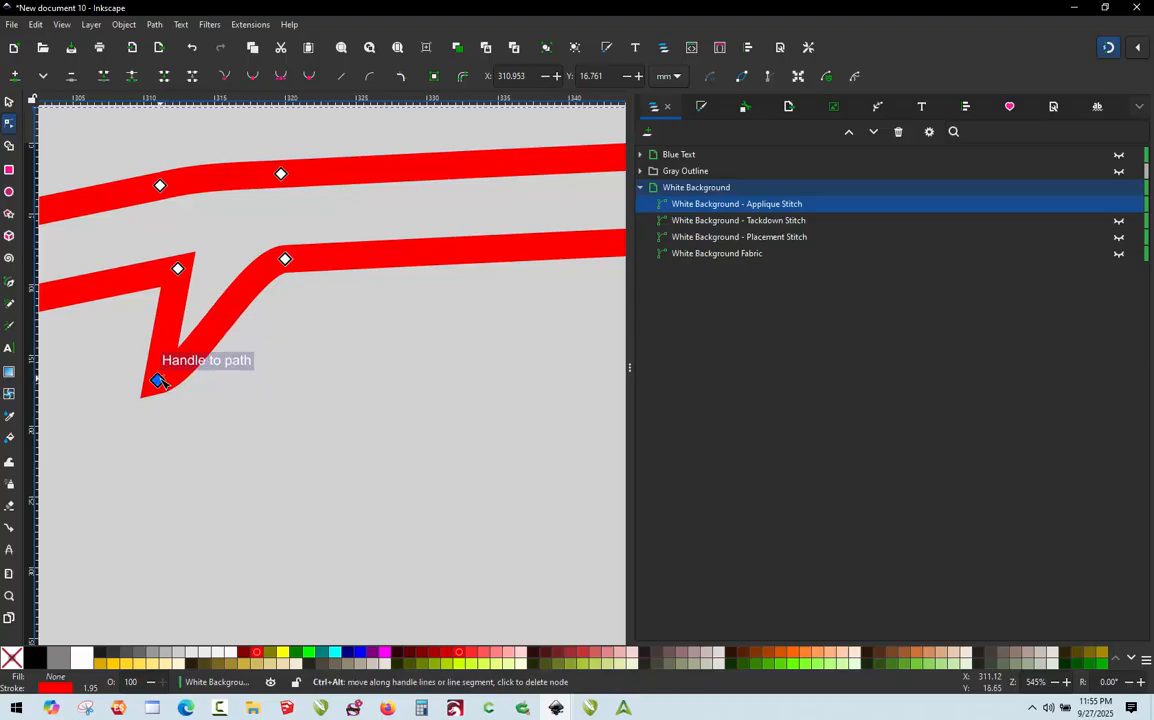
ctrl+click(159, 384)
key(ctrl+z)
key(ctrl+z)
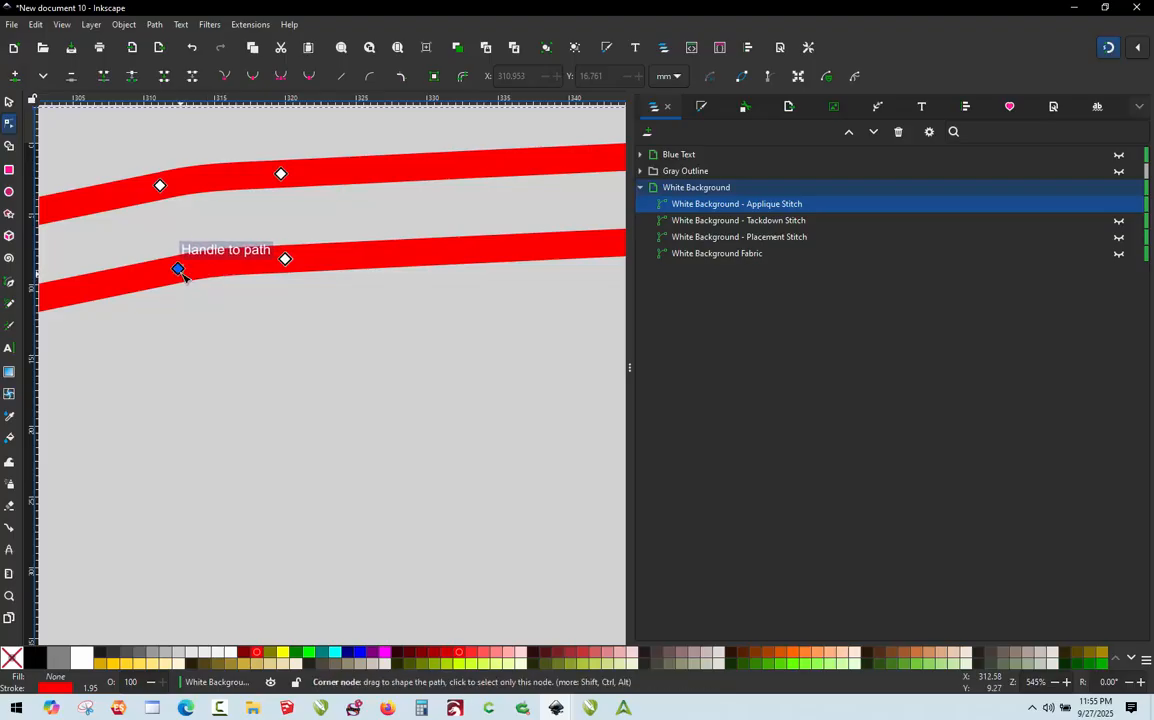
Check the inner and outer nodes at the upper-left bend for hidden duplicates by moving each and undoing the move.
drag(180, 269, 185, 385)
key(ctrl+z)
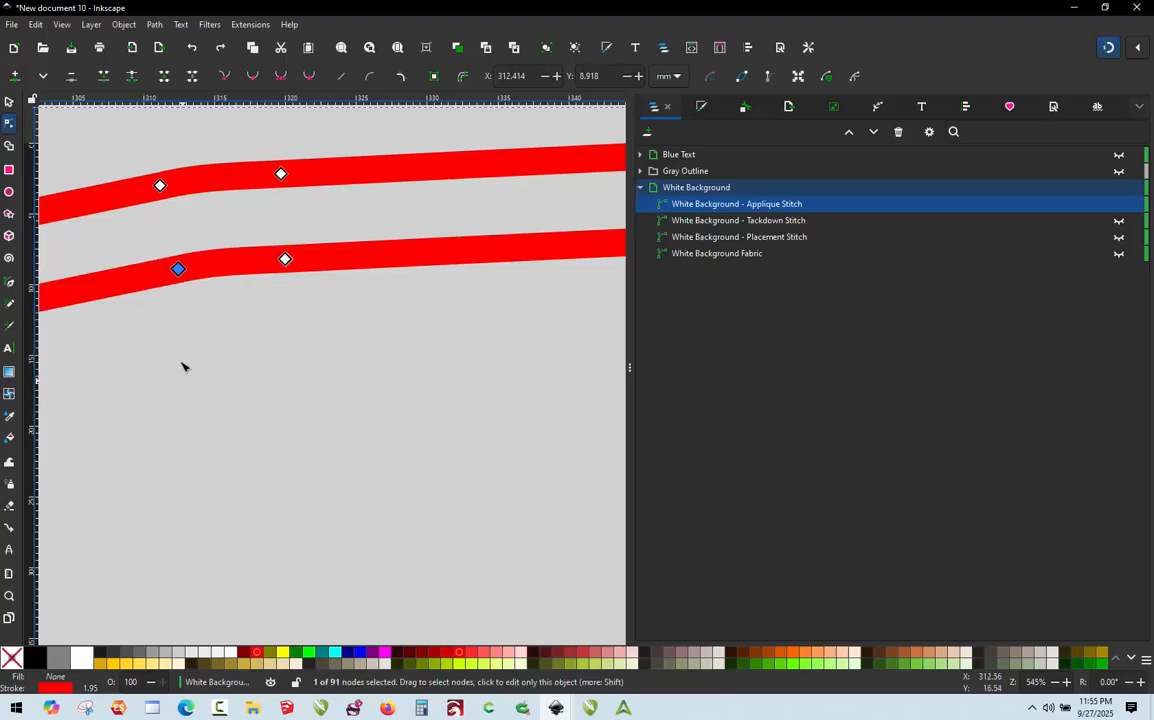
shift+click(160, 185)
drag(152, 298, 148, 302)
key(ctrl+z)
scroll(456, 189, down, 4)
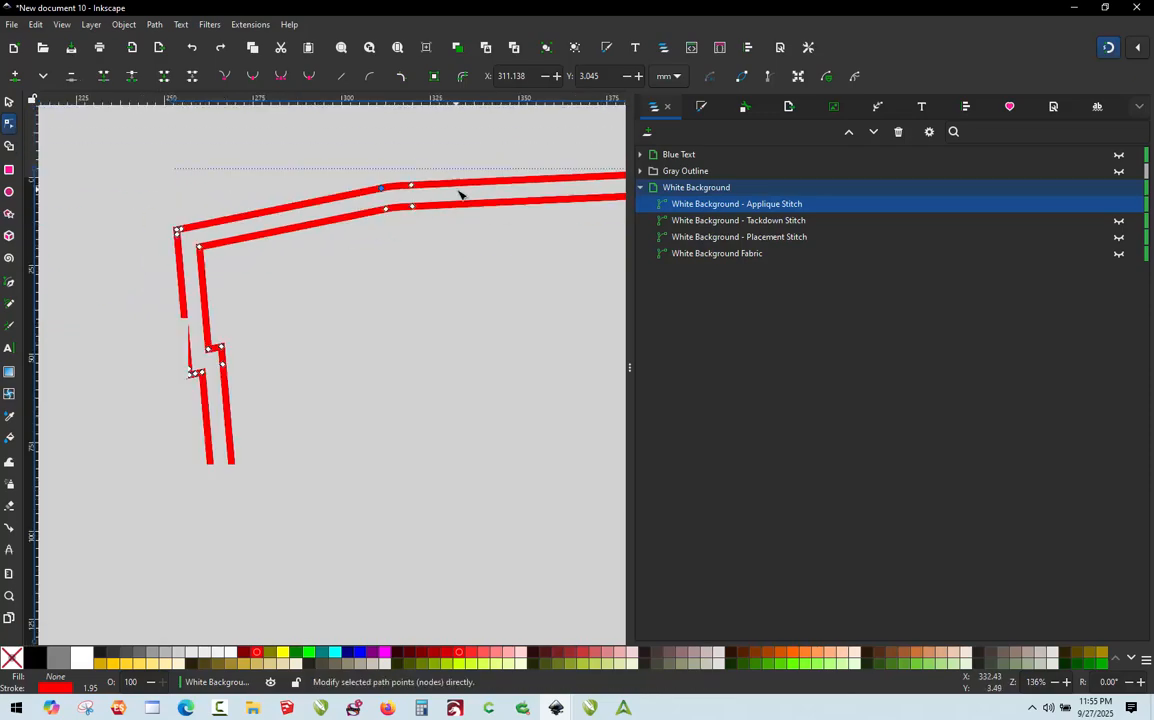
Reduce the outer line's upper-left corner to a single node and select it with the inner corner node to check the pair.
click(200, 247)
scroll(165, 226, up, 2)
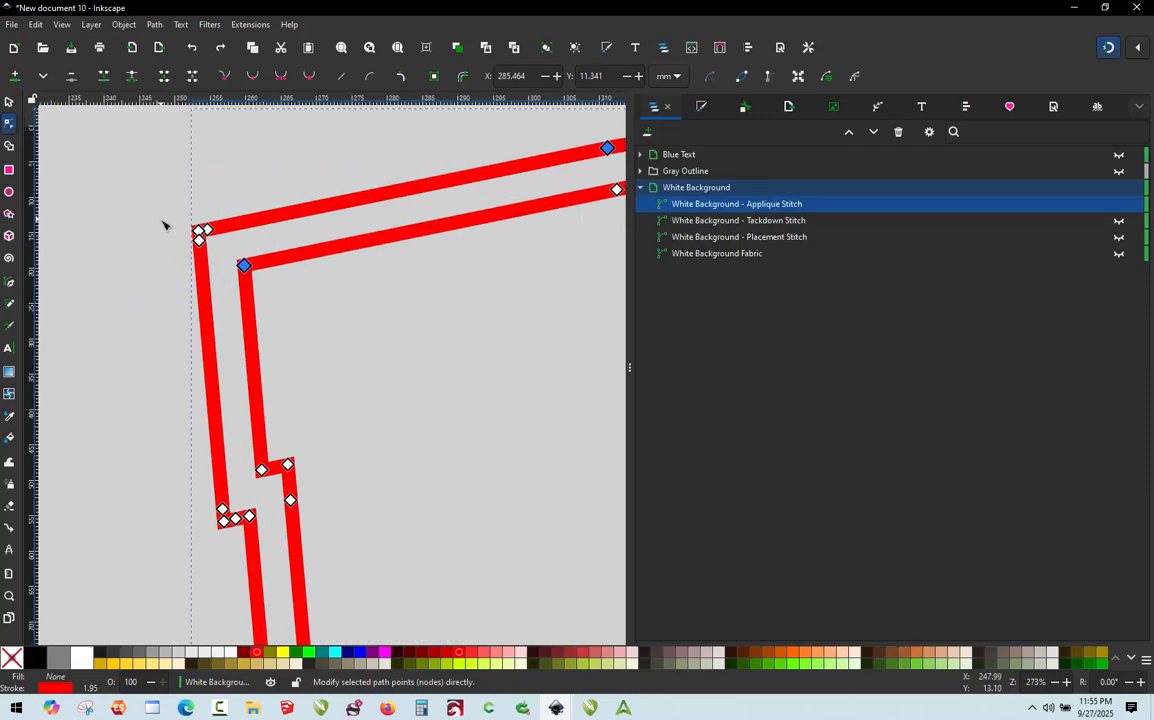
scroll(165, 226, up, 3)
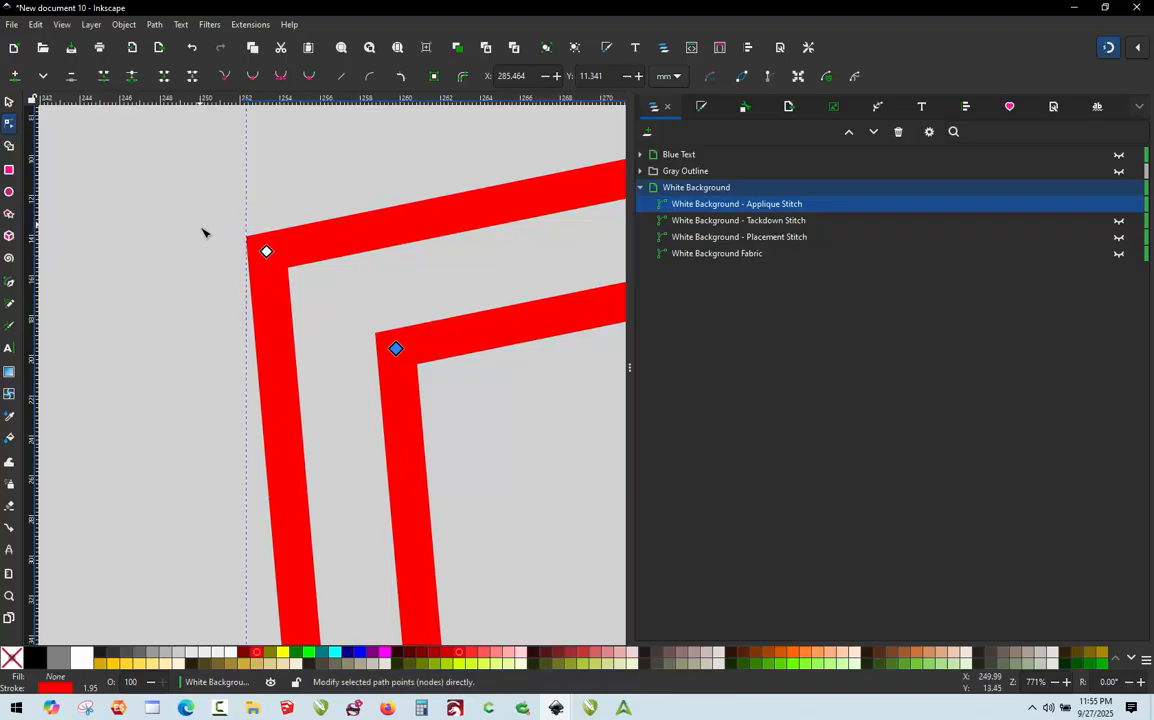
drag(215, 213, 449, 401)
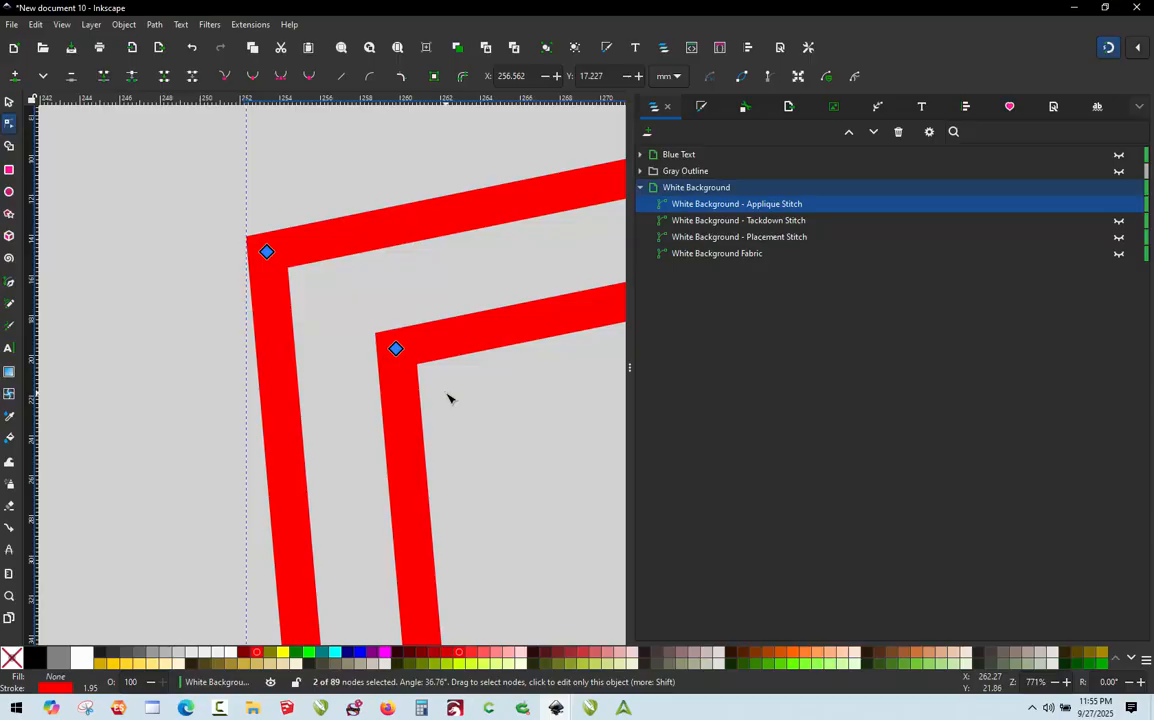
drag(219, 208, 453, 407)
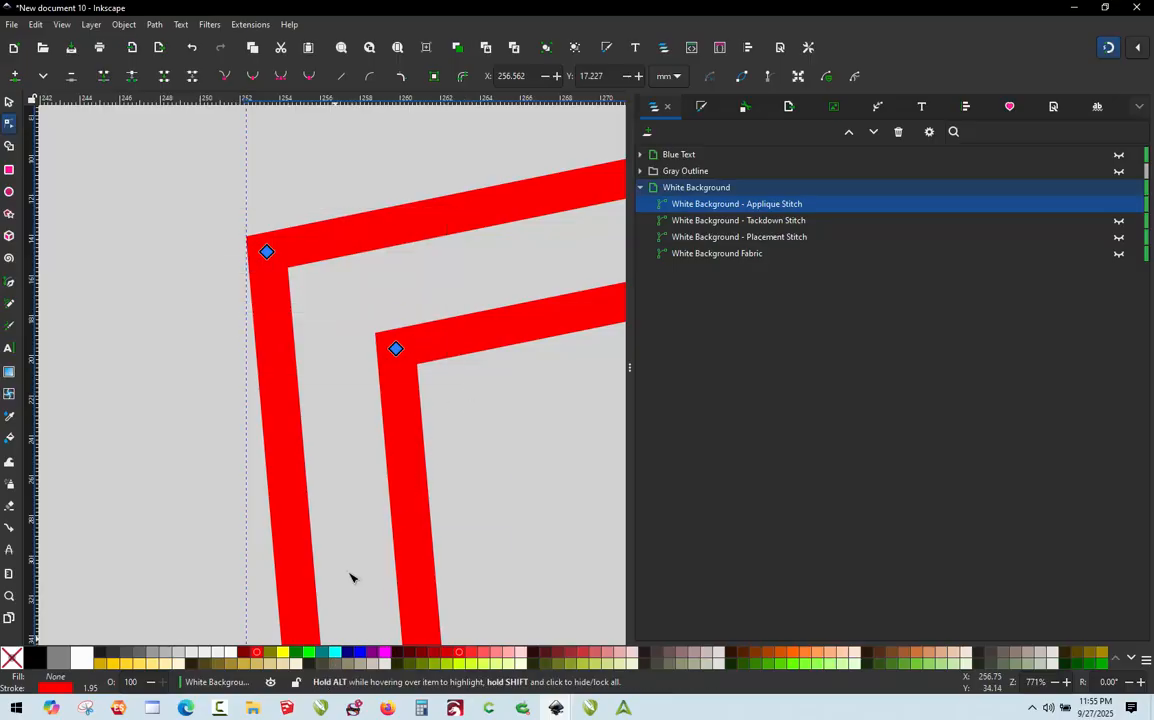
scroll(252, 186, down, 5)
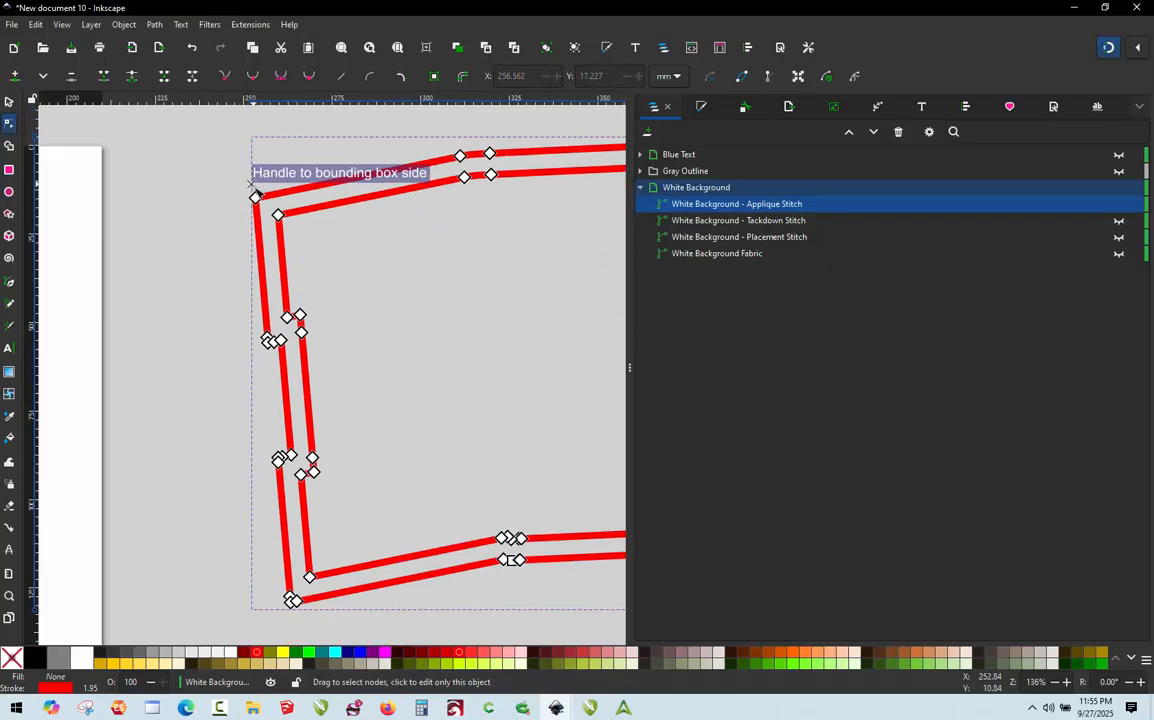
Delete the redundant nodes at the outer line's upper notch on the left side of the White Background applique path.
scroll(190, 321, up, 2)
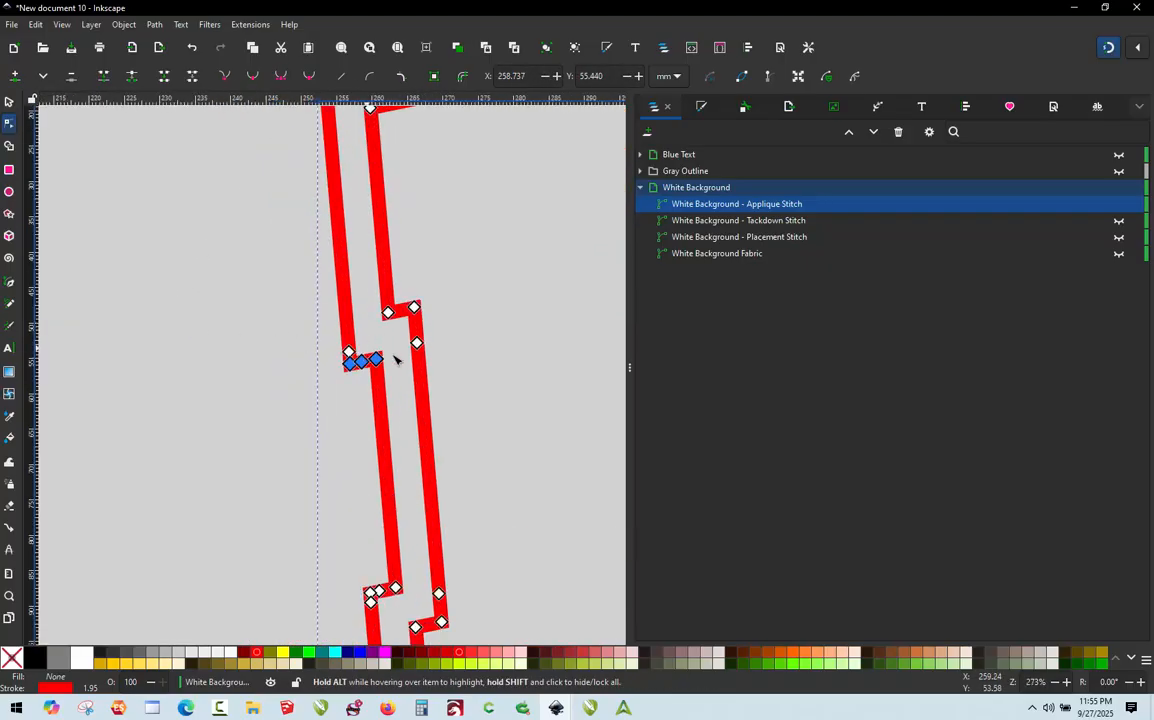
scroll(395, 360, up, 3)
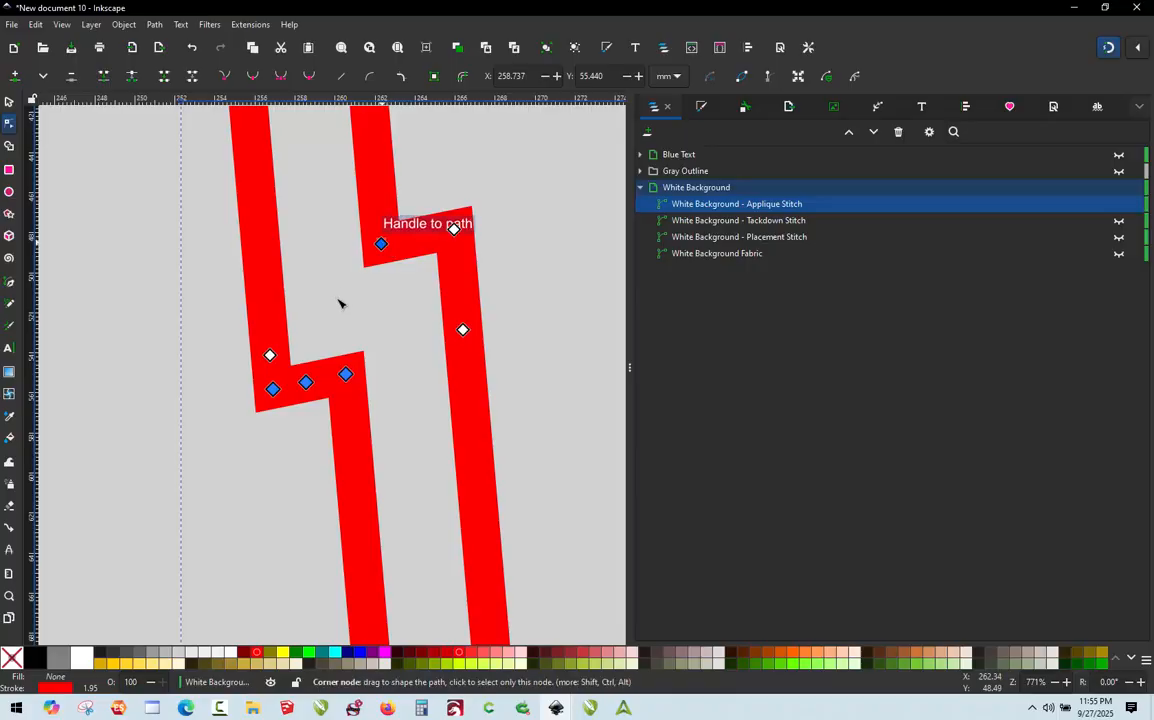
ctrl+alt+click(302, 386)
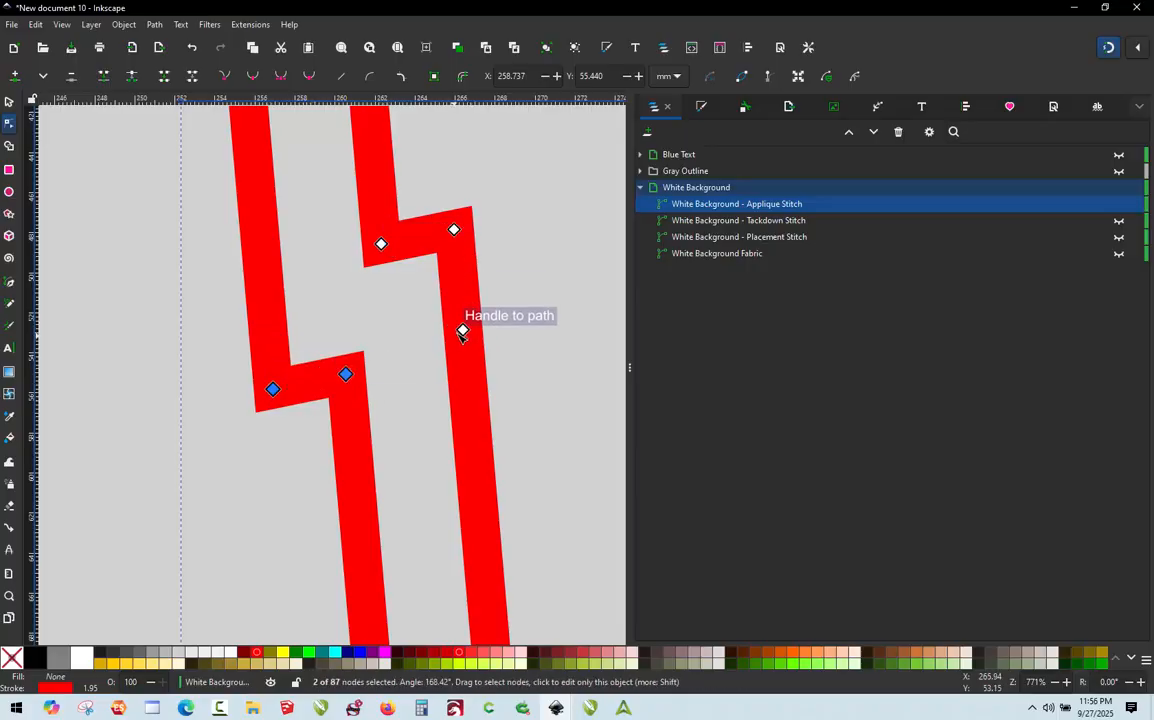
Delete the redundant nodes around the lower notch on the left side of the applique path, keeping its corner nodes.
scroll(392, 183, down, 3)
scroll(389, 182, down, 2)
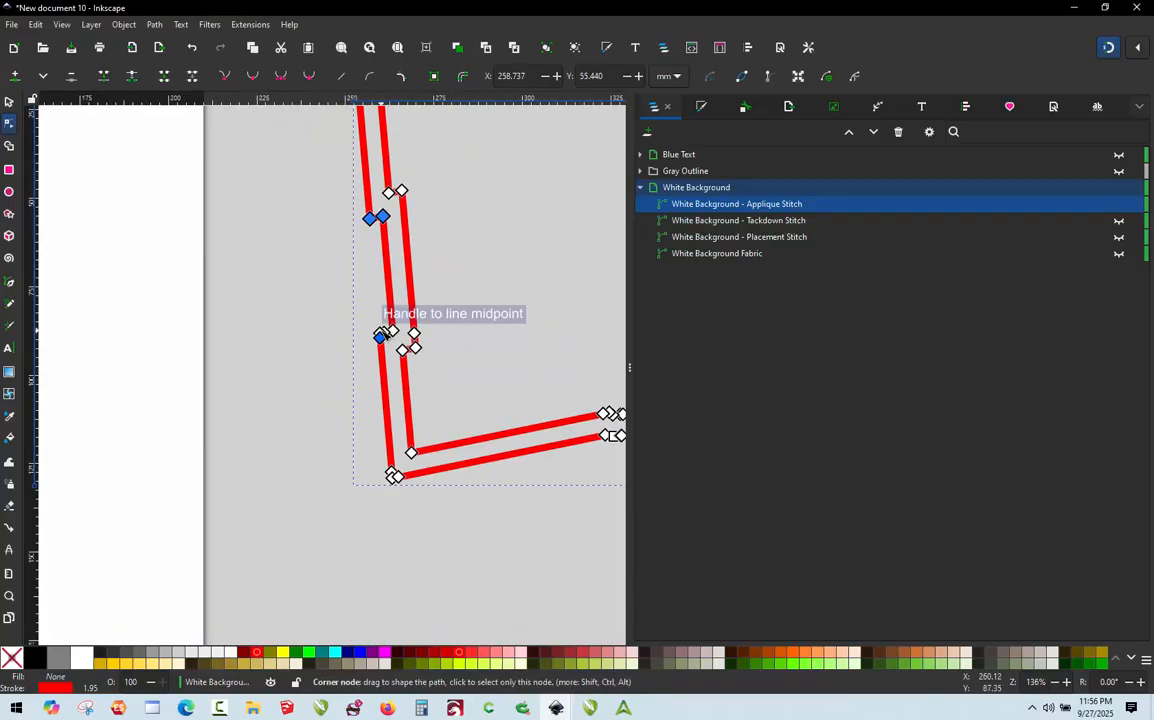
scroll(382, 335, up, 4)
scroll(432, 350, up, 2)
scroll(365, 318, up, 3)
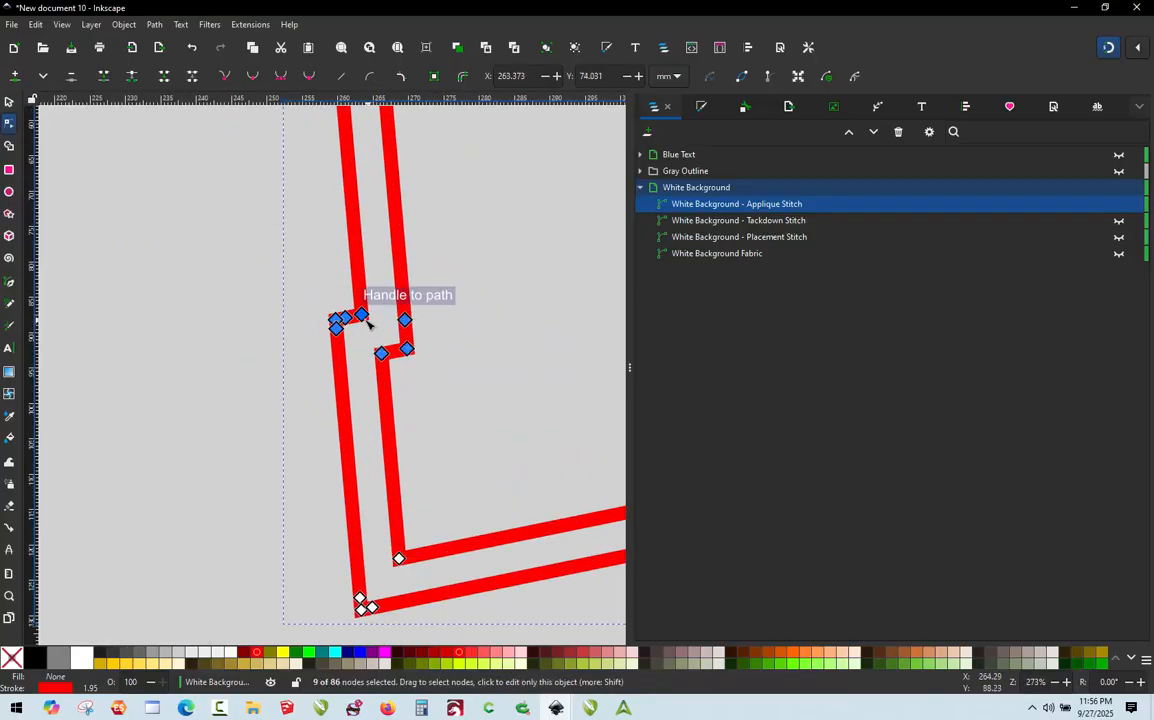
click(311, 343)
scroll(315, 345, up, 3)
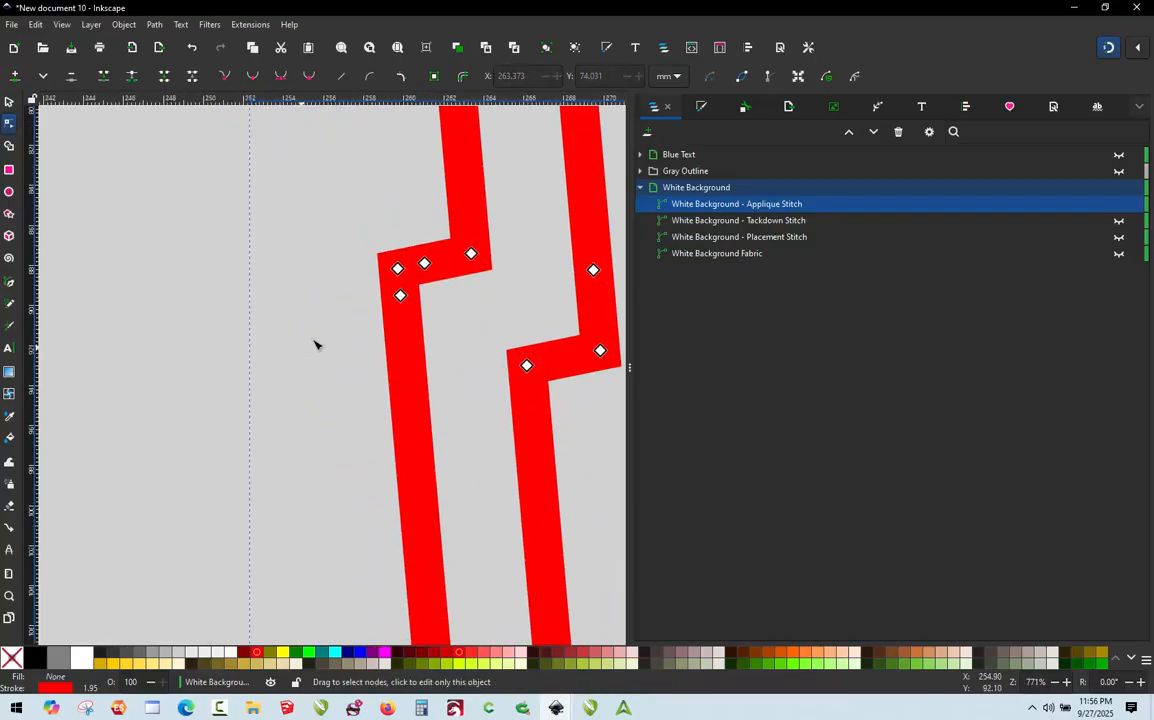
ctrl+alt+click(425, 264)
ctrl+alt+click(401, 295)
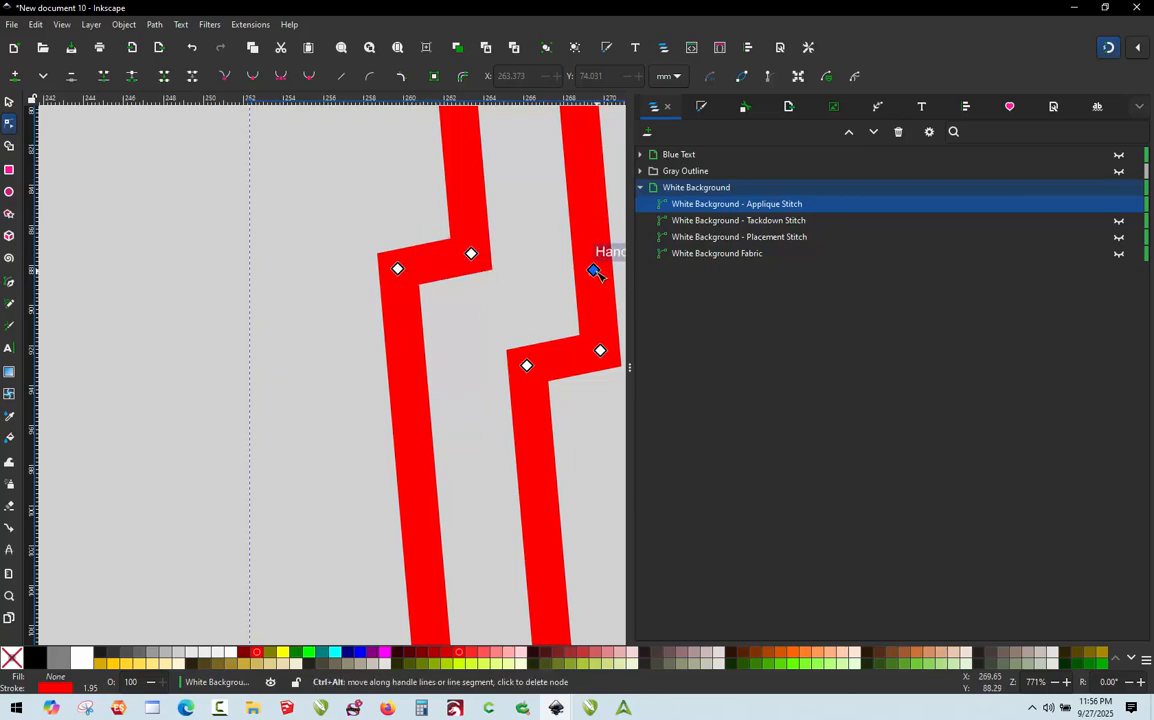
Delete the extra nodes at the outer line's bottom-left corner so that a single corner node is left.
scroll(343, 238, down, 3)
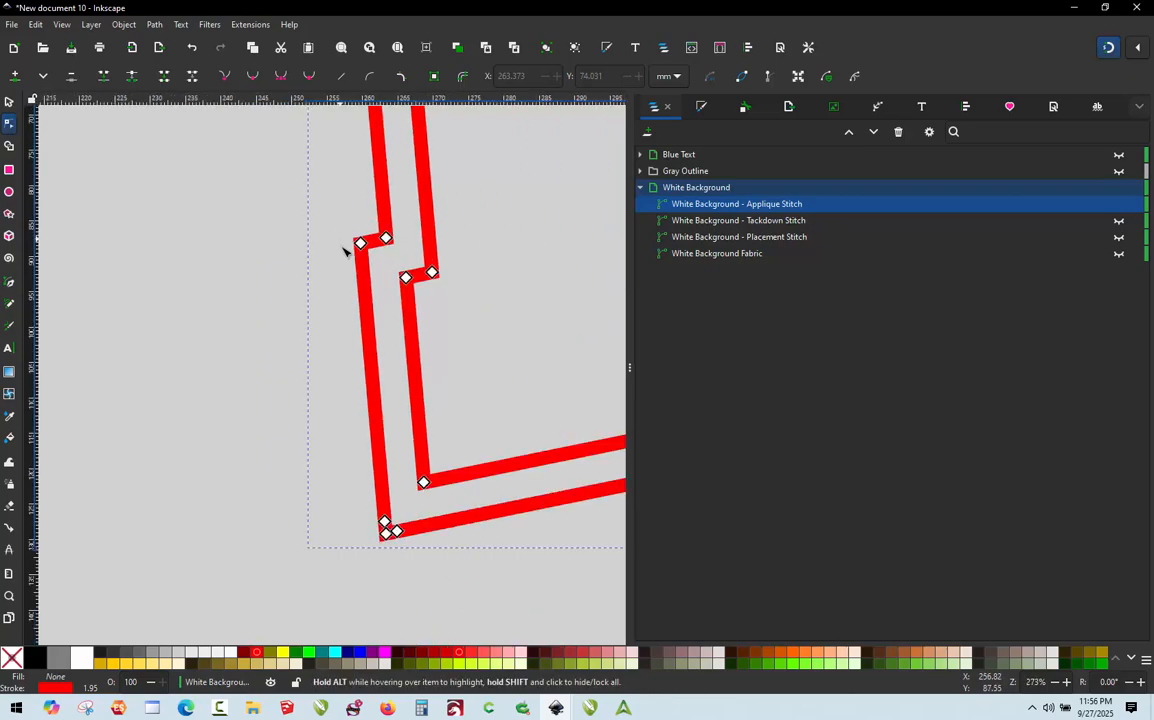
scroll(276, 247, down, 1)
scroll(344, 458, up, 3)
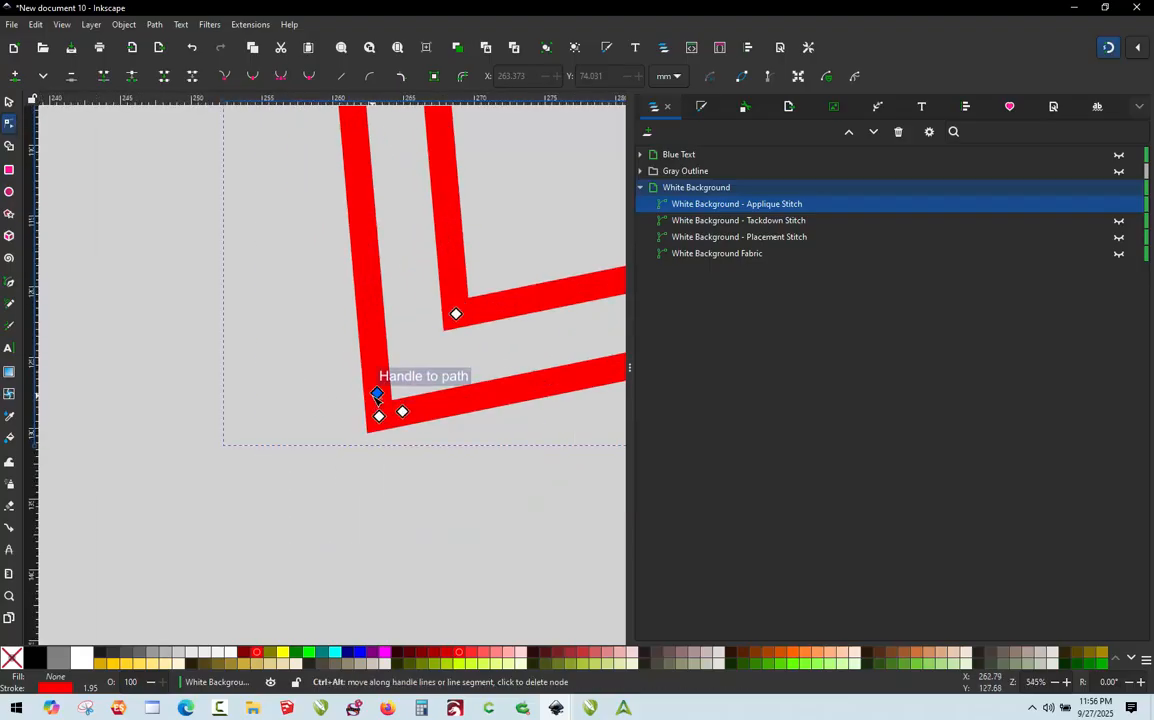
scroll(303, 390, down, 5)
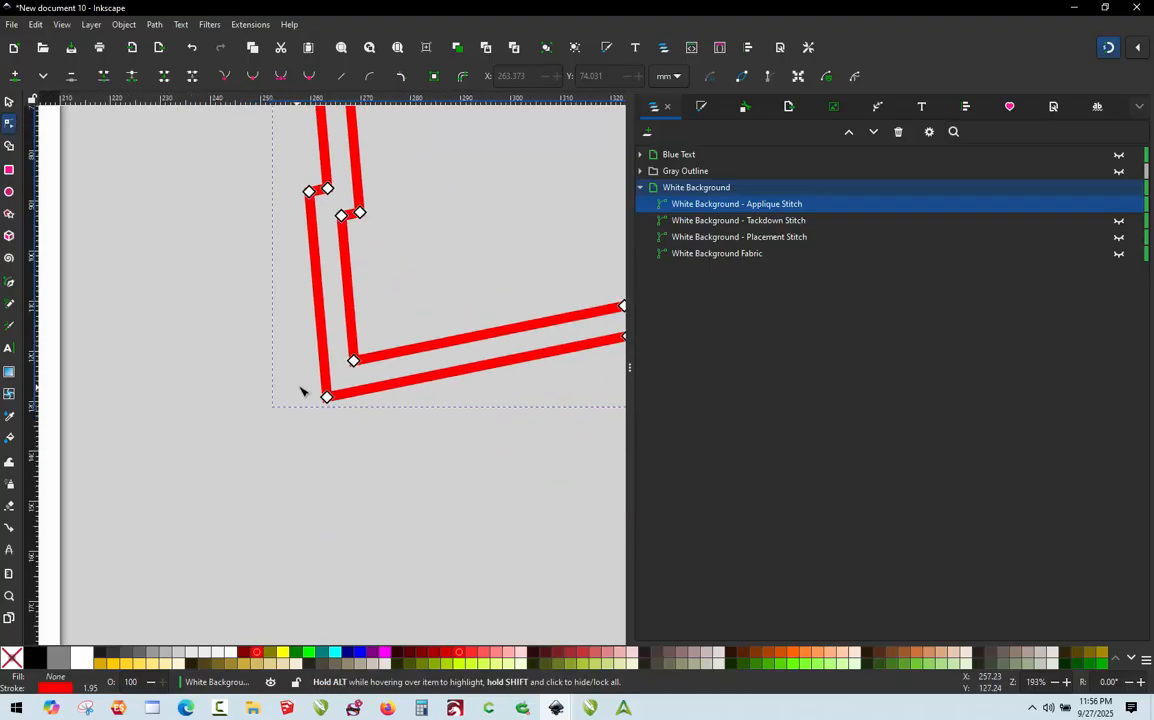
Thin out the surplus nodes on both lines at the first bend of the bottom edge, undoing unwanted deletions.
scroll(474, 360, up, 5)
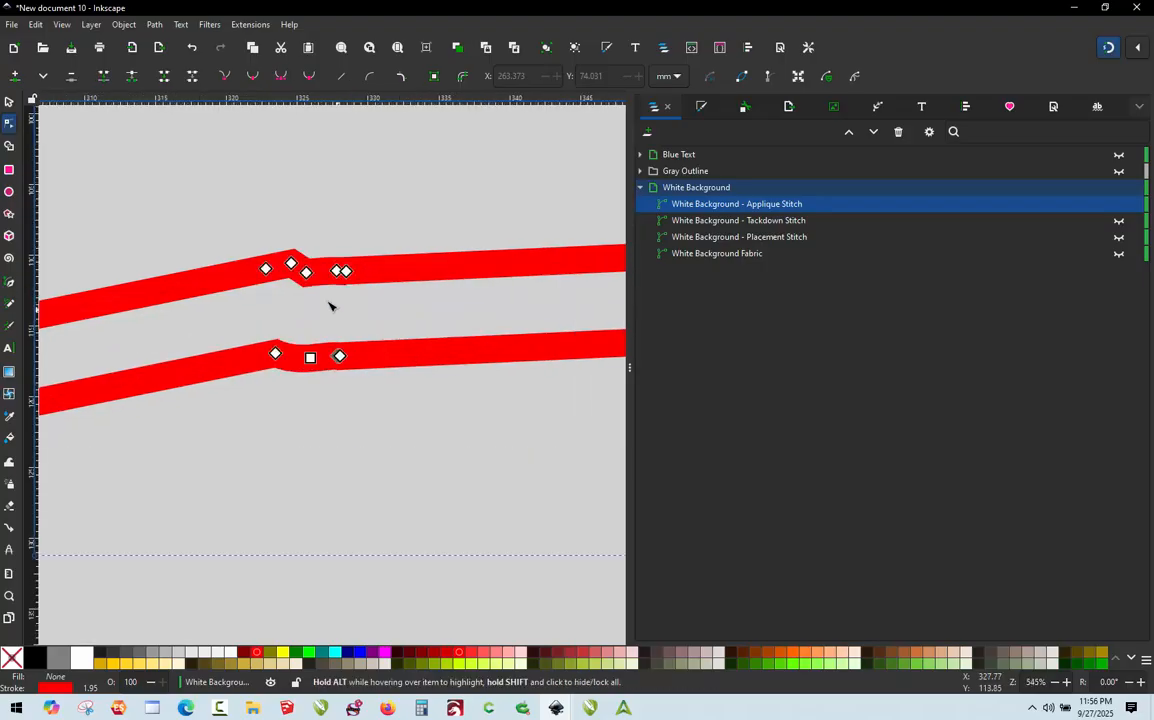
ctrl+alt+click(276, 354)
key(ctrl+z)
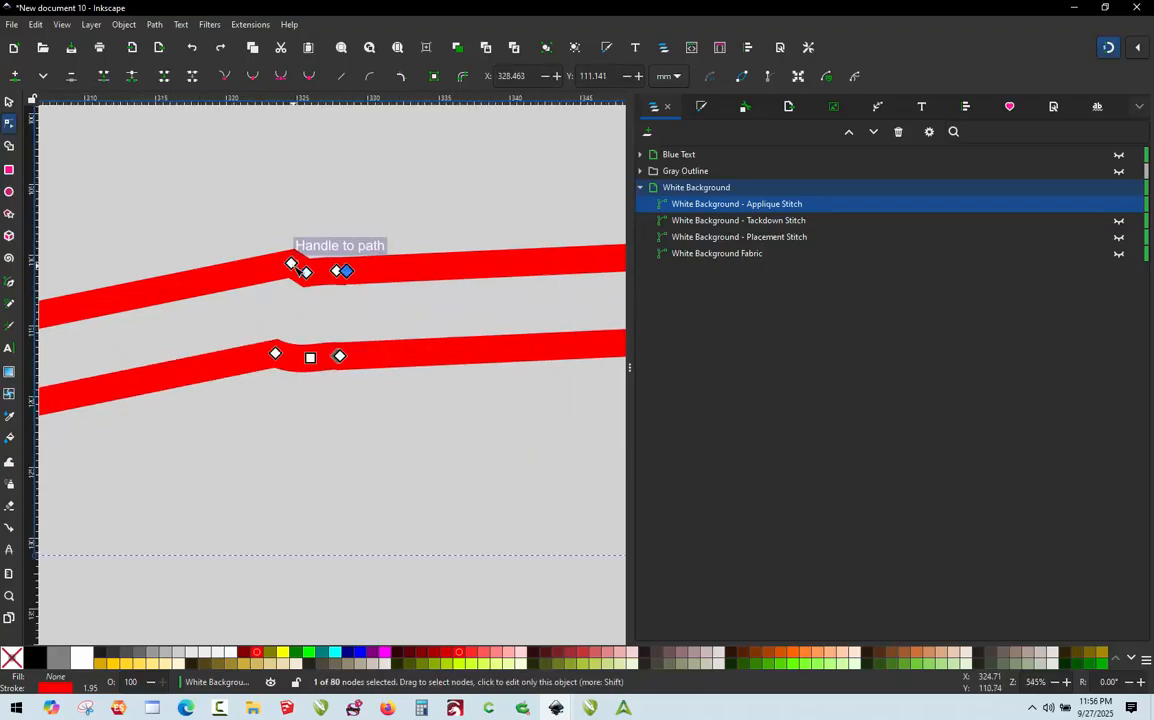
ctrl+alt+click(311, 358)
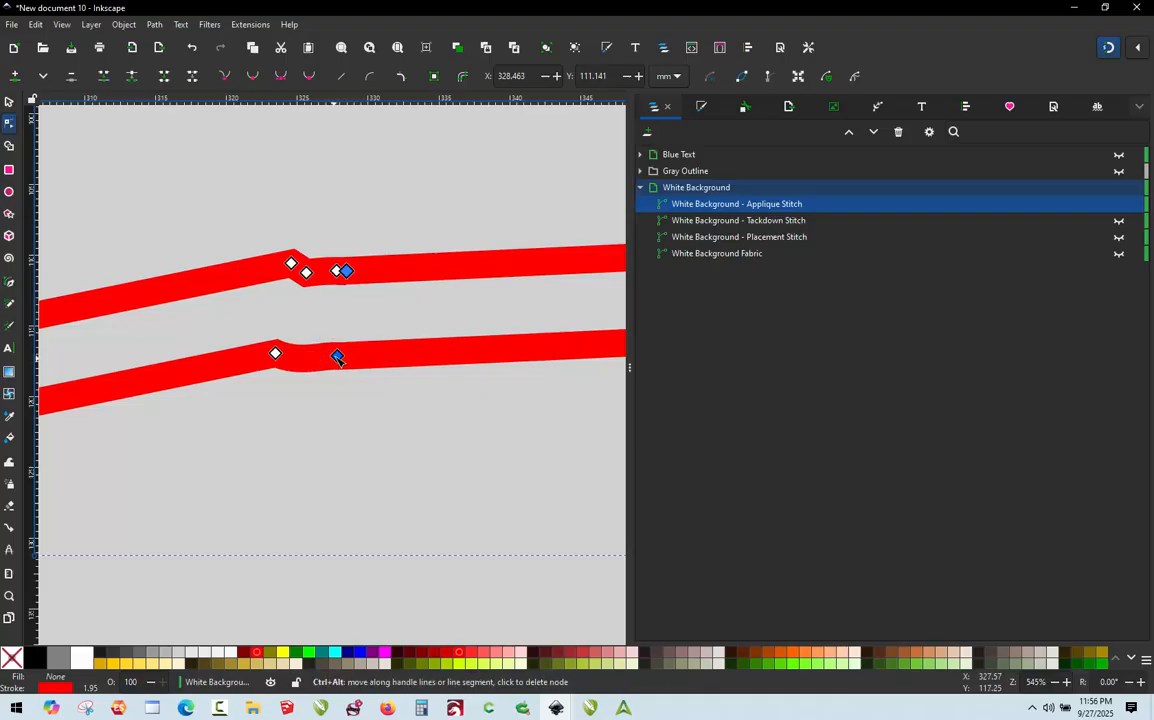
ctrl+alt+click(338, 355)
key(ctrl+z)
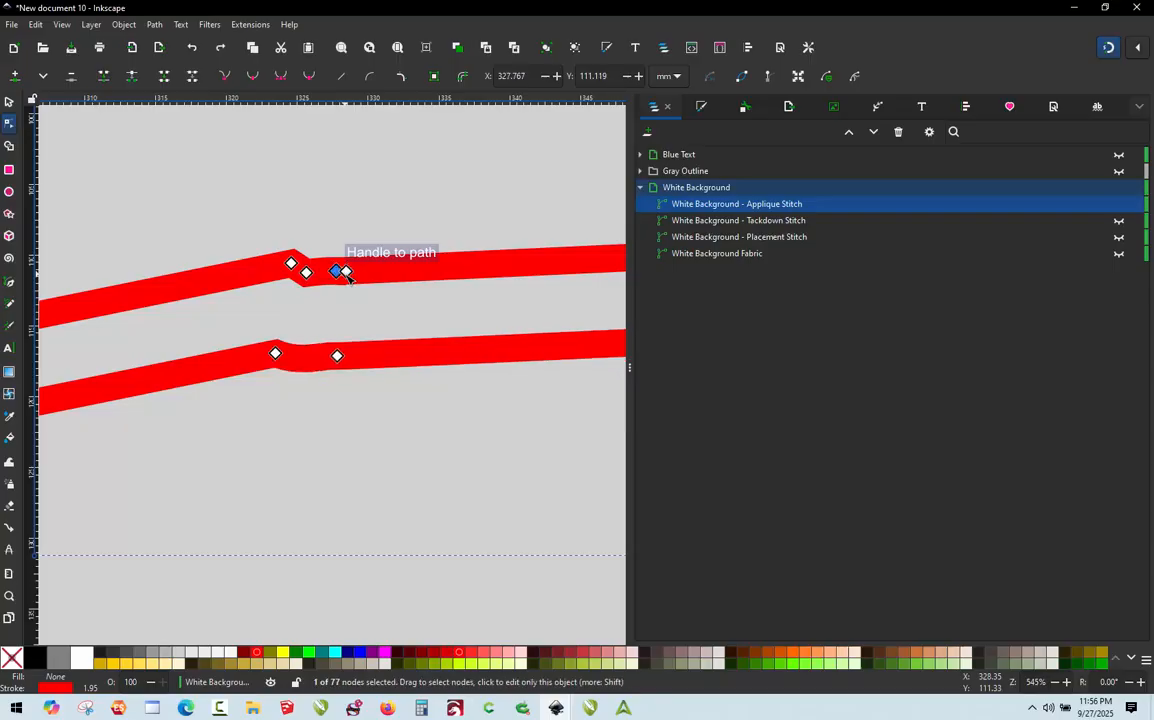
key(ctrl+z)
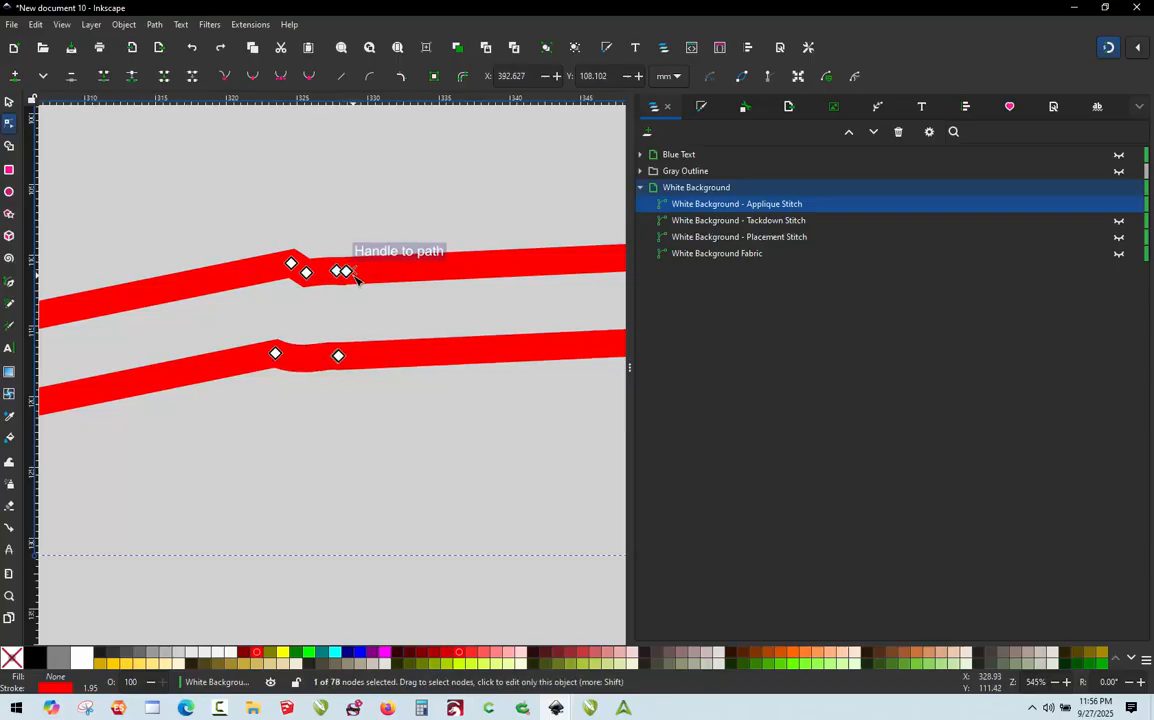
ctrl+alt+click(337, 271)
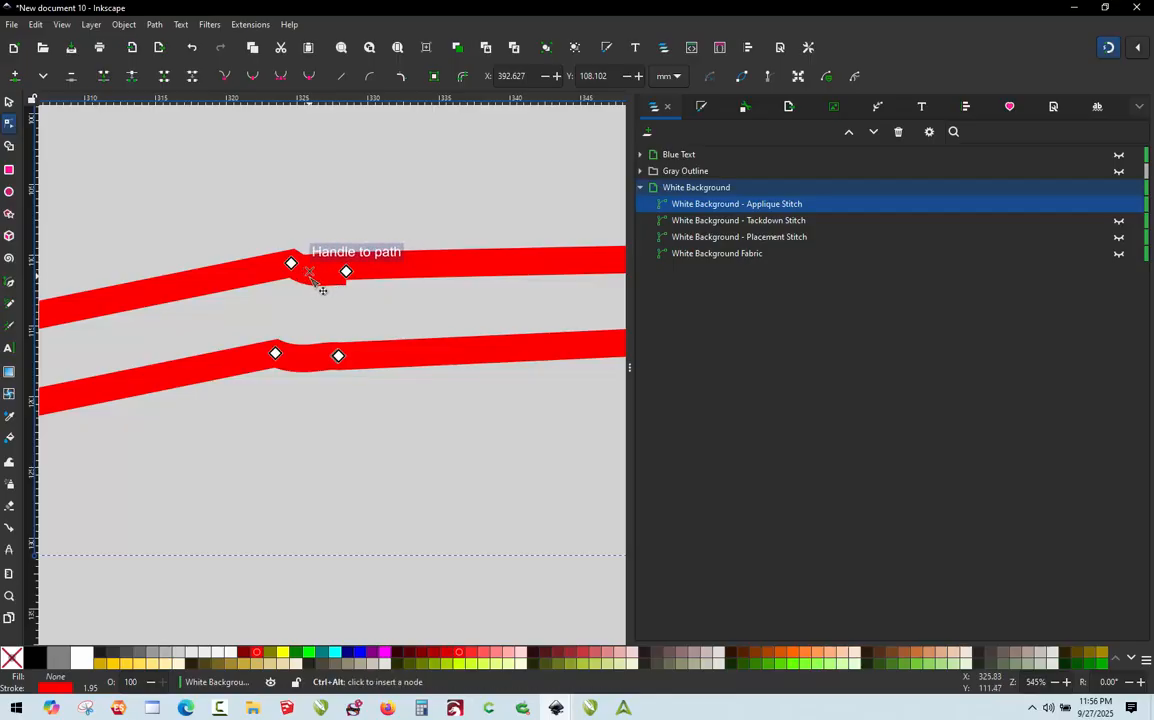
Test-move the upper line's bend node, switch the display mode to Outline, and undo the node move.
drag(346, 271, 376, 308)
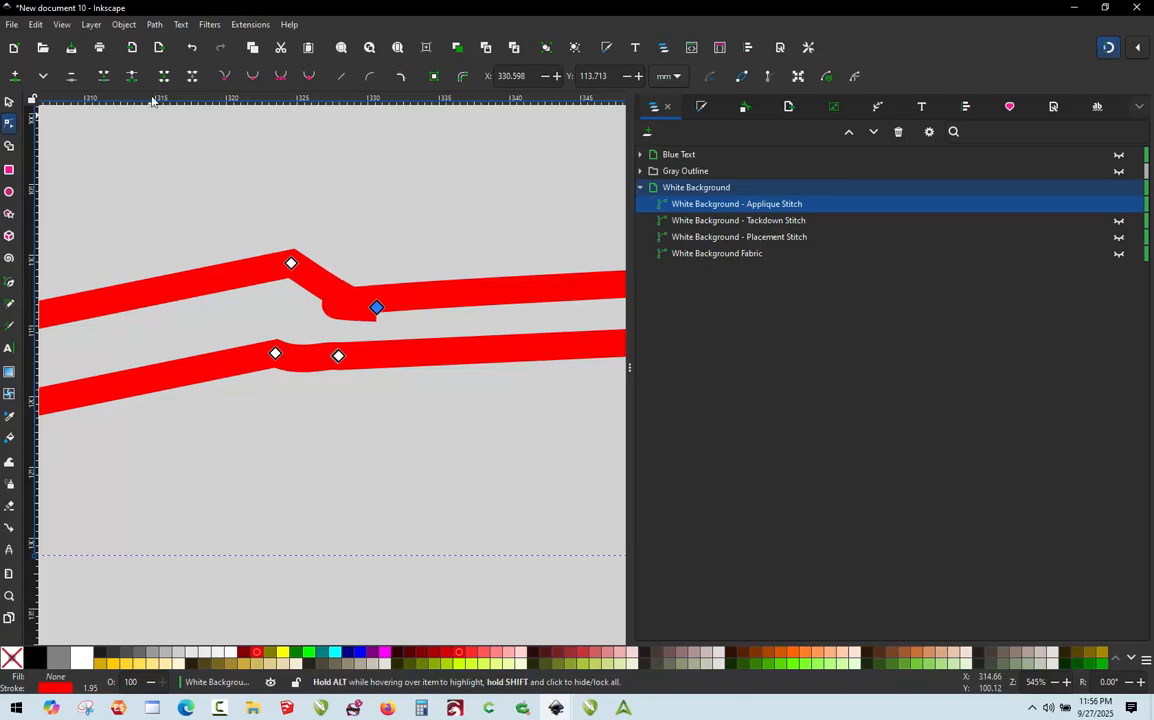
click(61, 25)
mouse_move(83, 82)
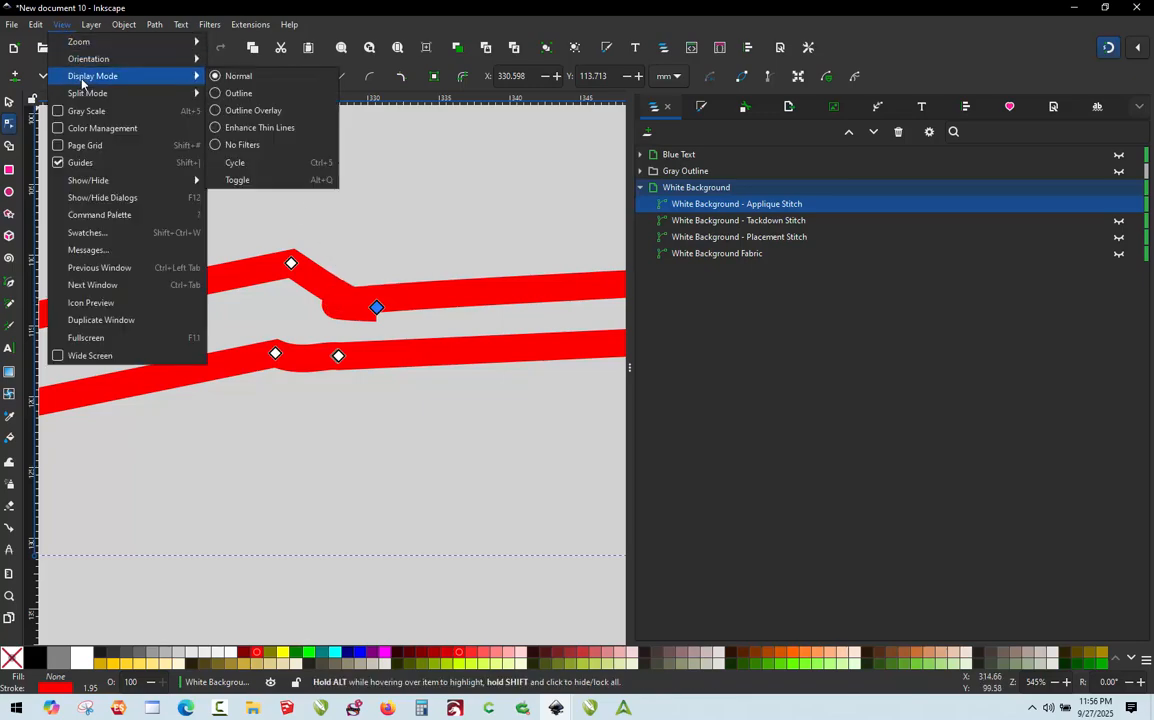
click(235, 93)
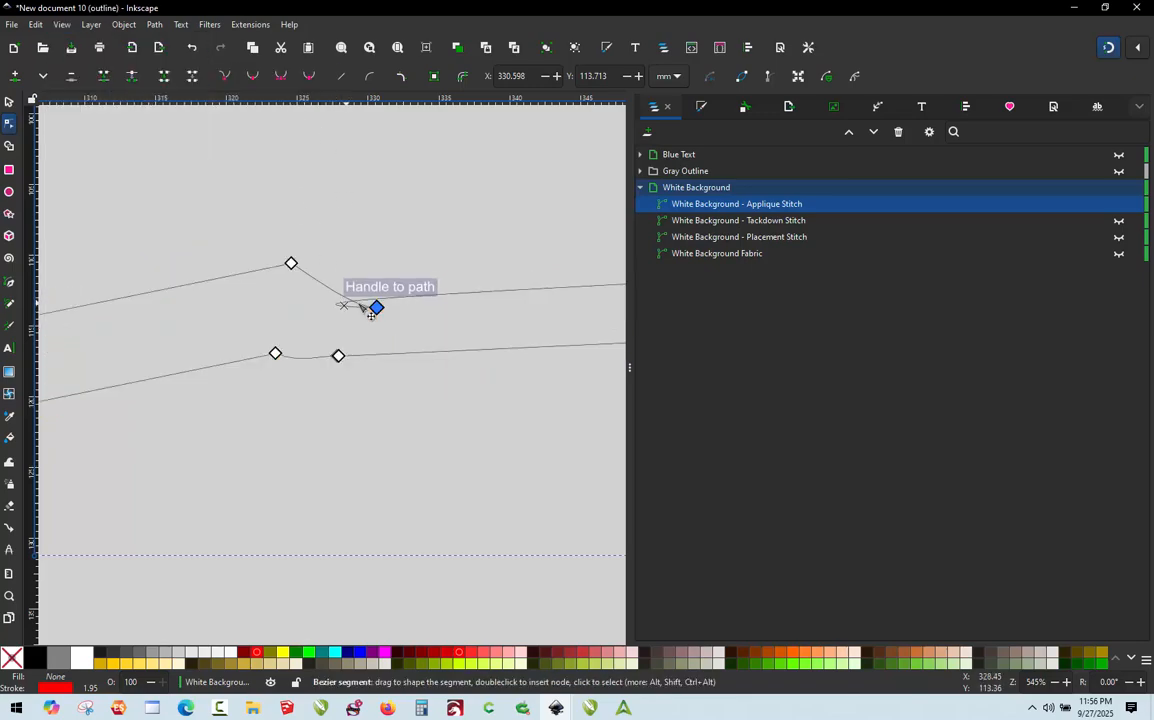
key(ctrl+z)
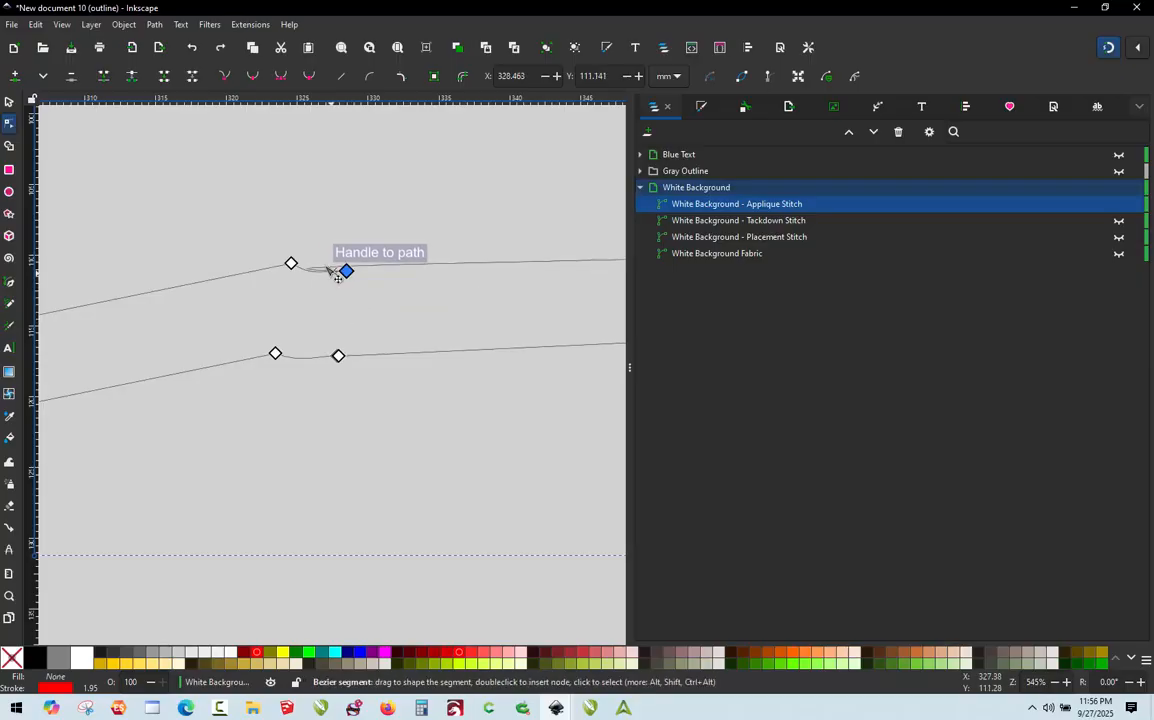
Convert the looped curve beside the upper line's bend nodes into straight line segments.
scroll(323, 271, up, 1)
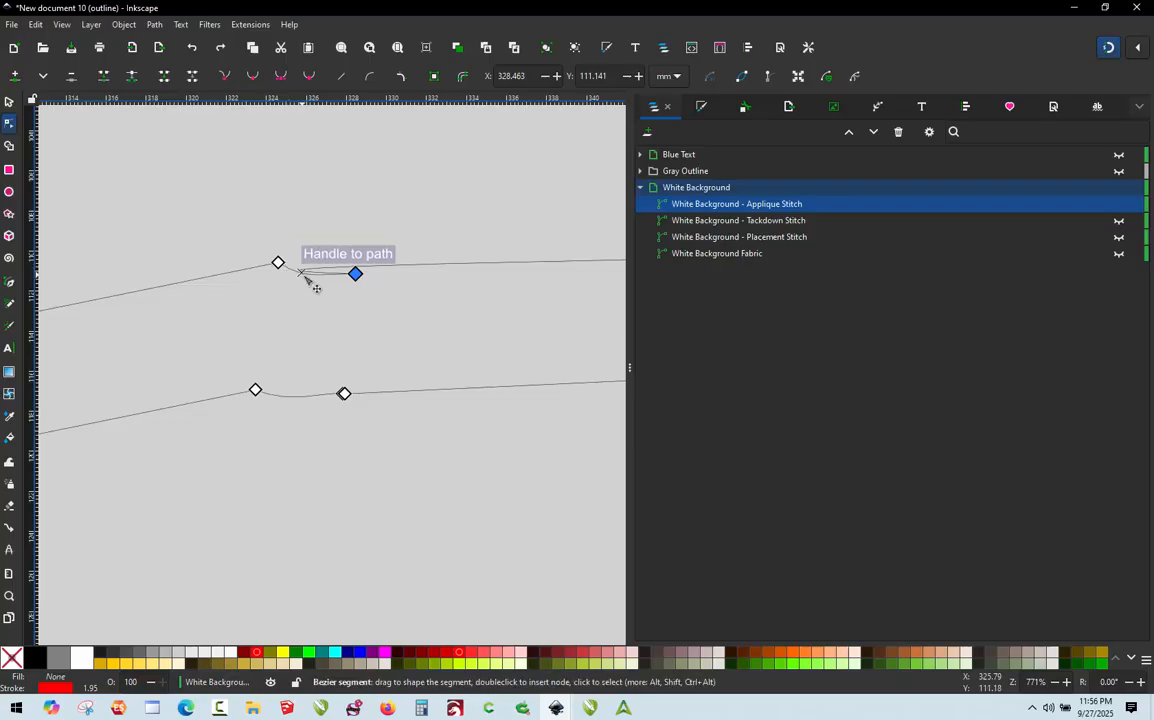
click(303, 274)
click(266, 227)
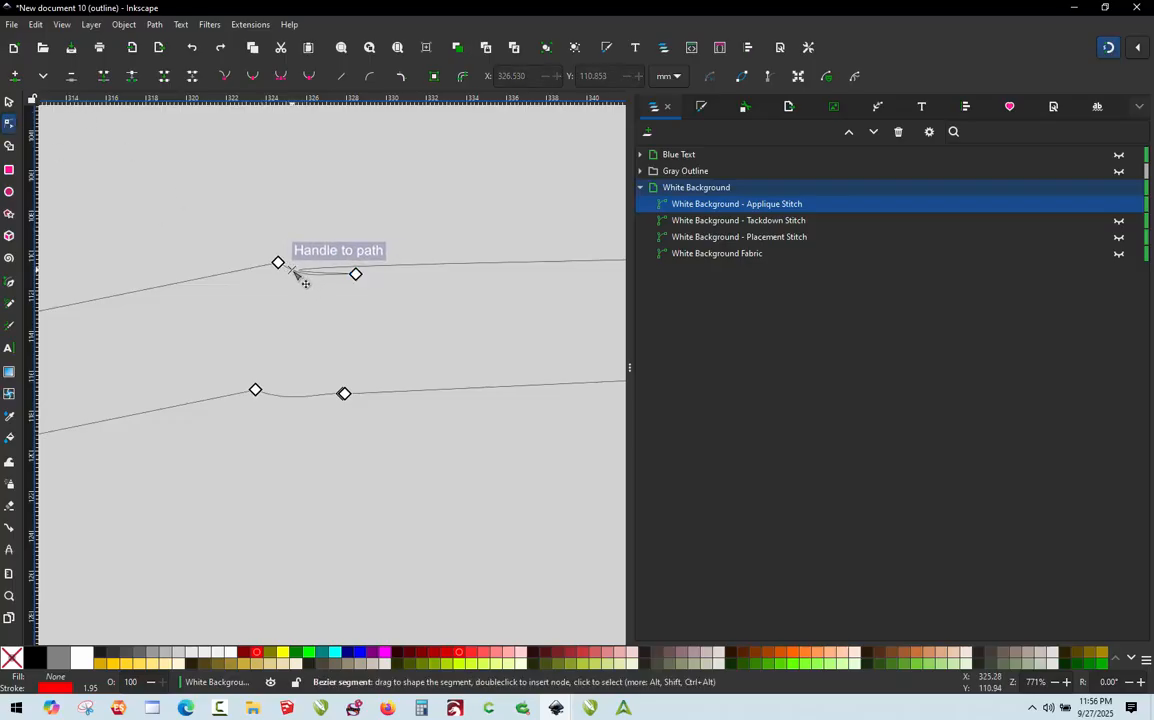
click(299, 275)
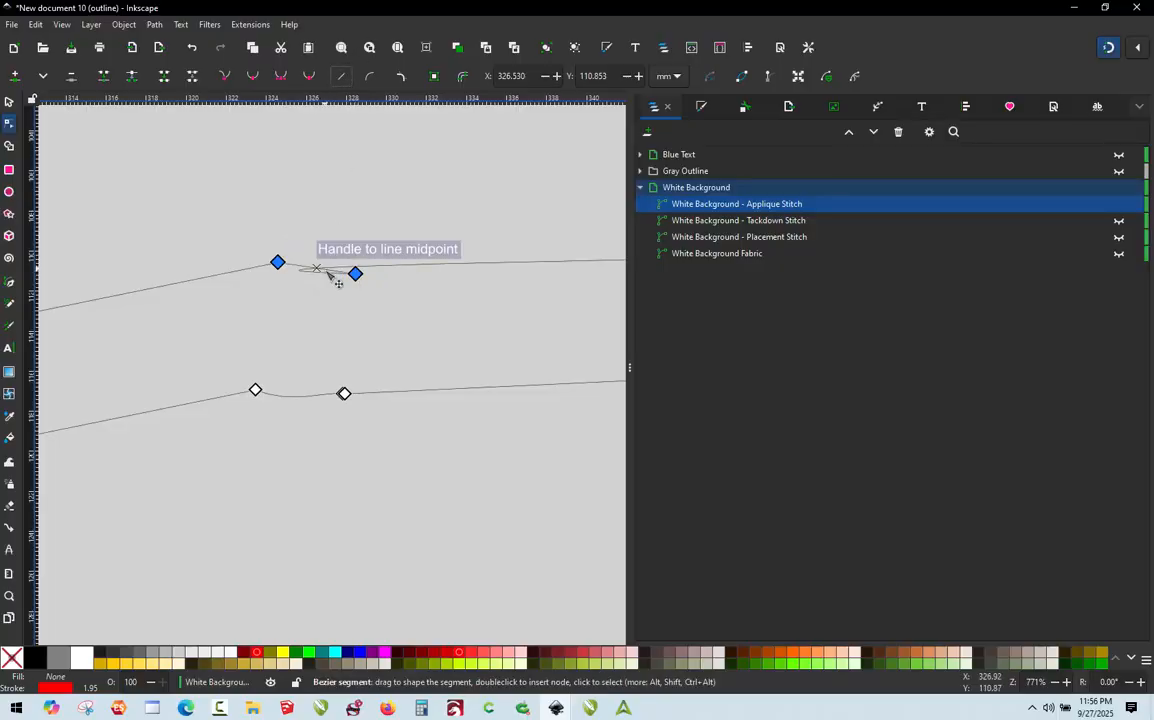
drag(357, 276, 327, 216)
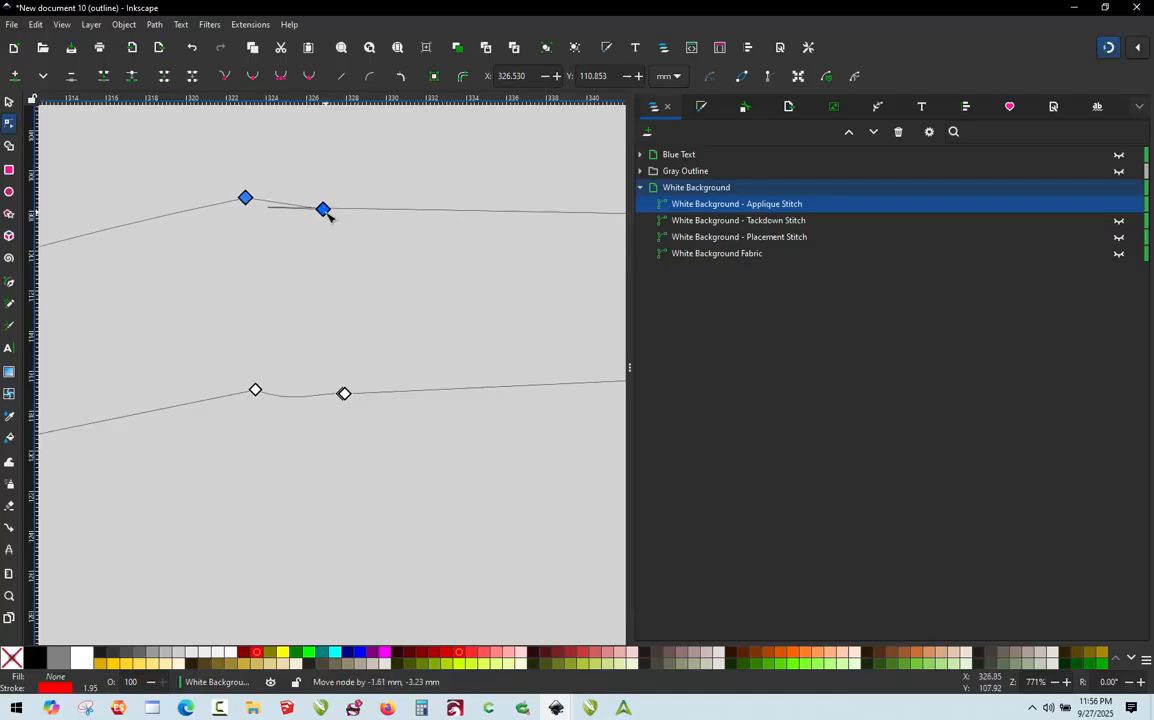
key(ctrl+z)
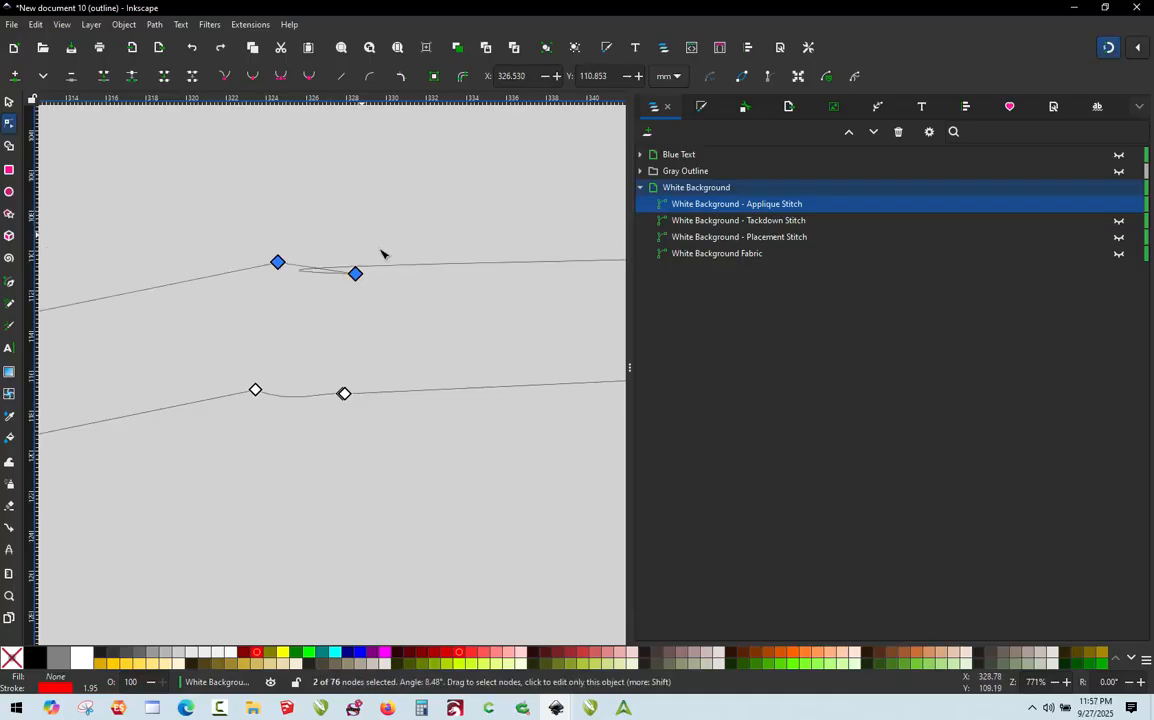
click(346, 78)
Delete the surplus nodes at the middle peak of the bottom edge, leaving one node on each line.
scroll(328, 171, down, 3)
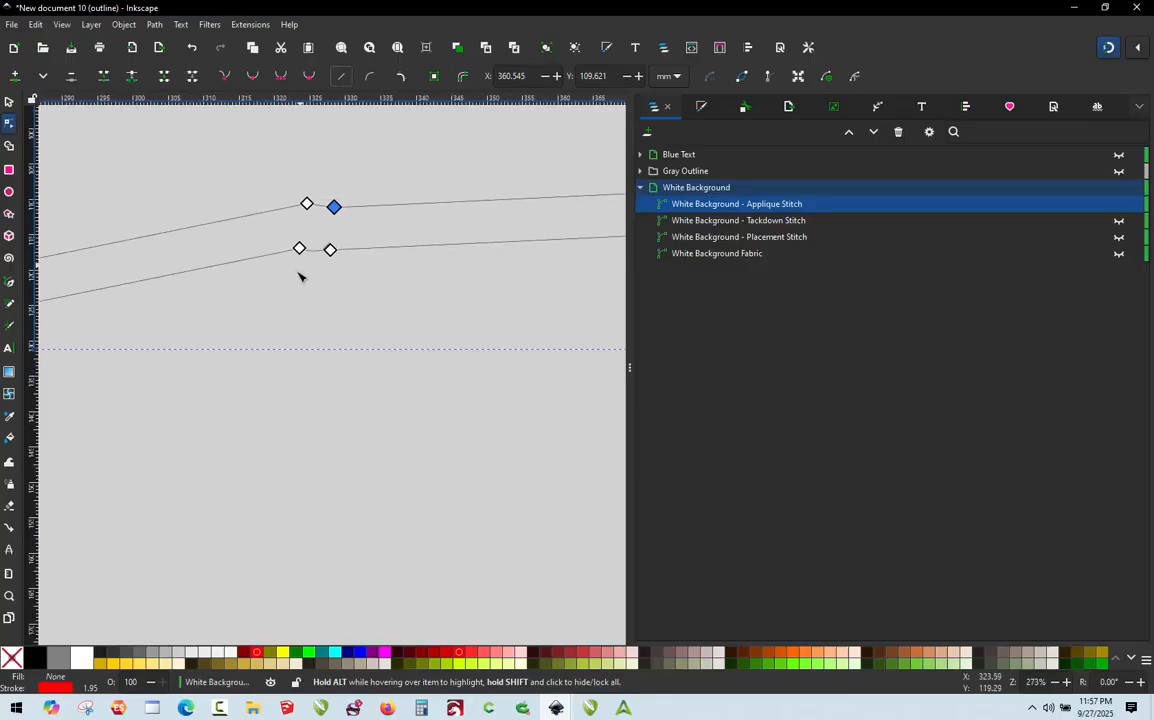
scroll(299, 275, down, 3)
scroll(456, 266, up, 3)
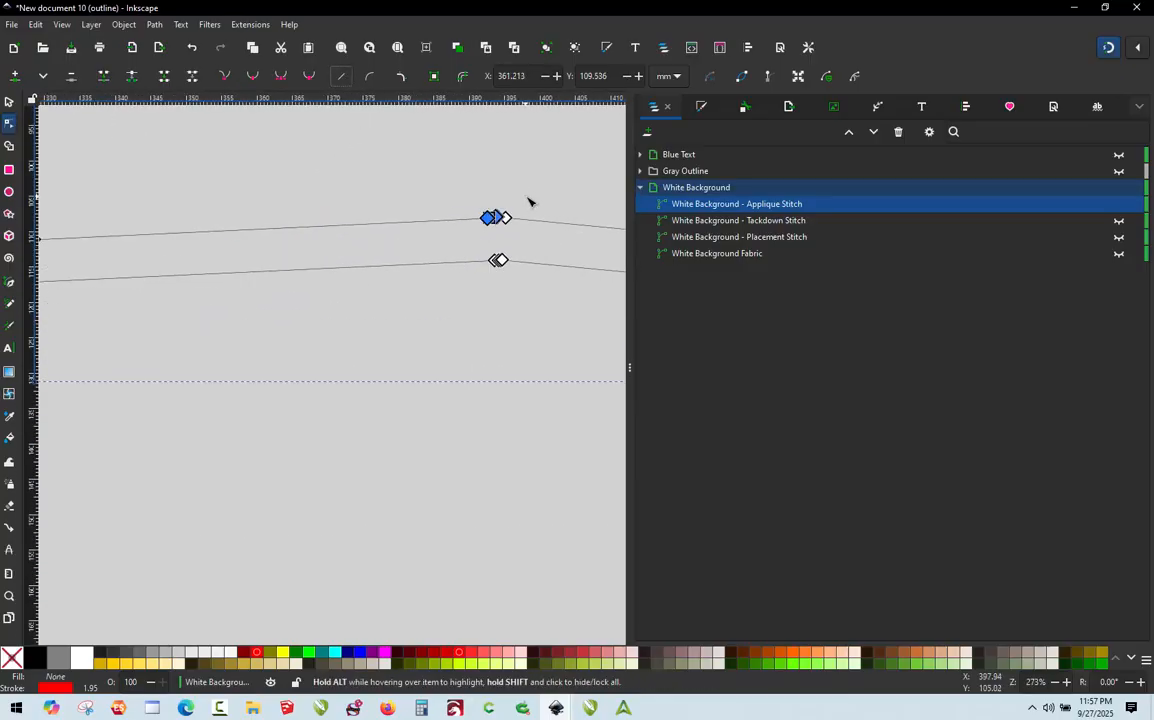
scroll(520, 210, up, 3)
scroll(445, 256, up, 2)
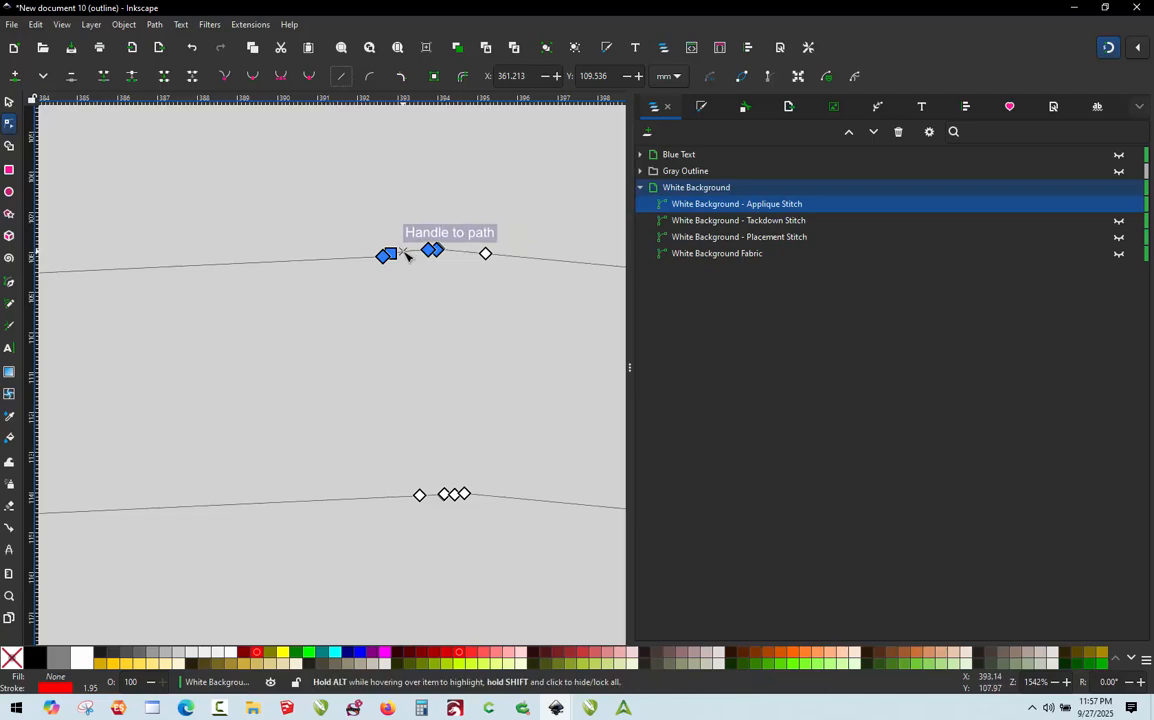
ctrl+alt+click(385, 258)
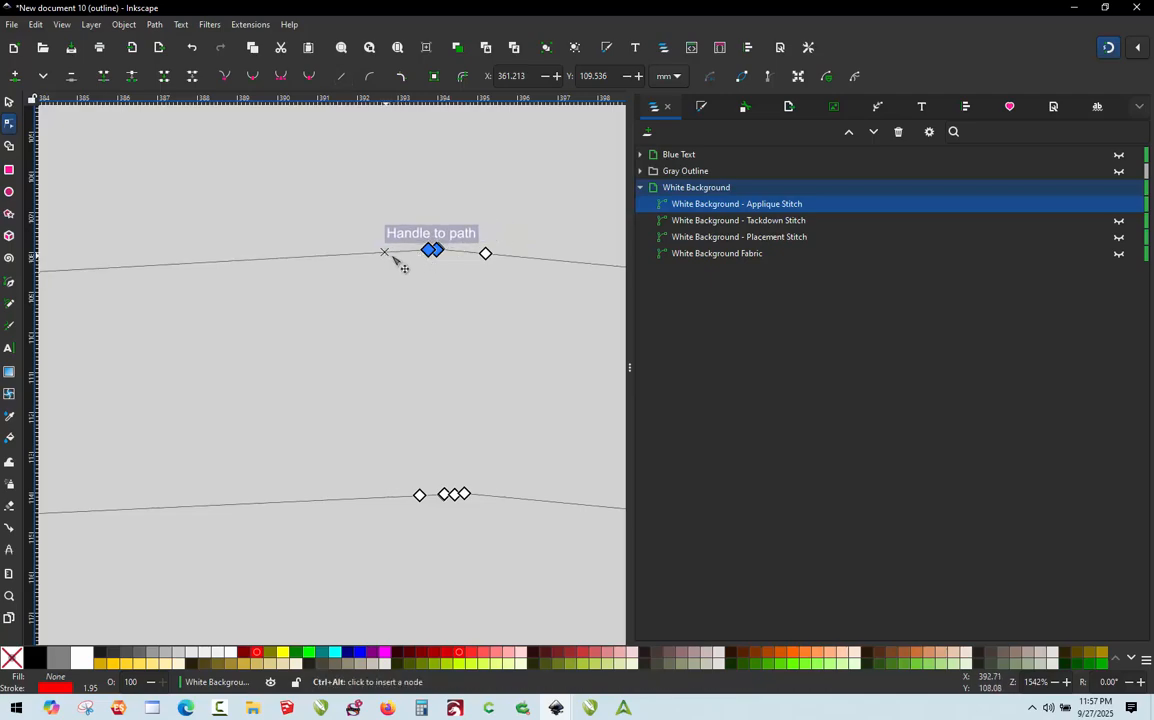
ctrl+alt+click(486, 253)
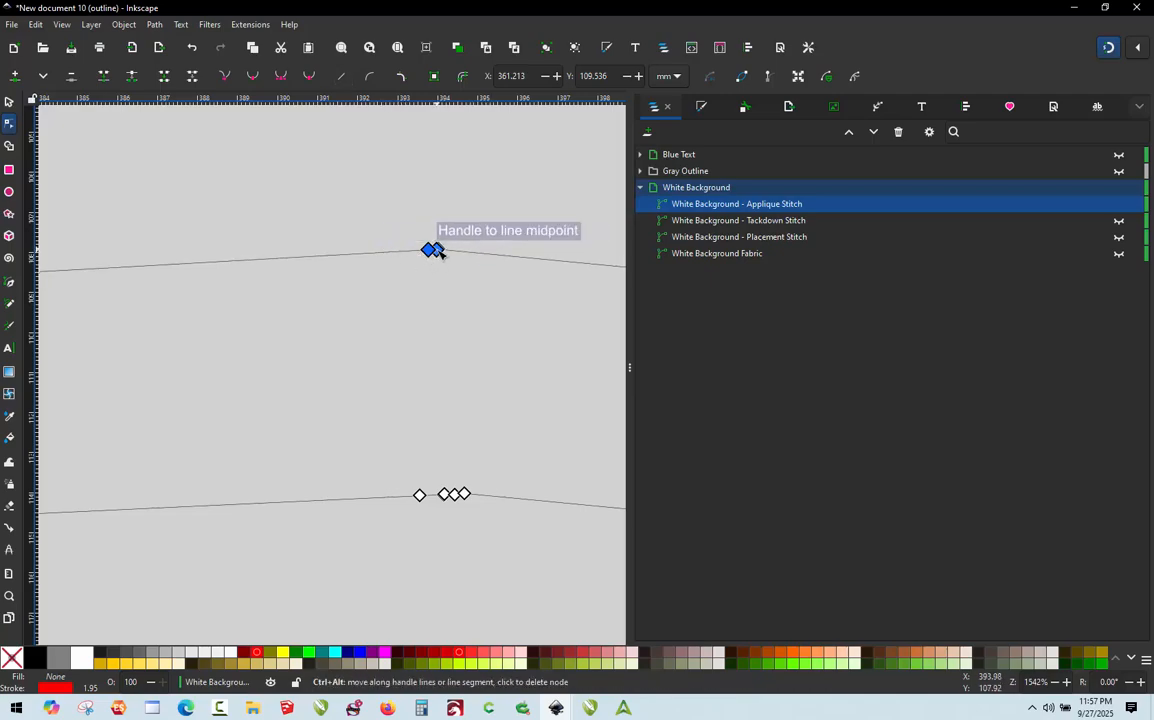
drag(438, 251, 416, 314)
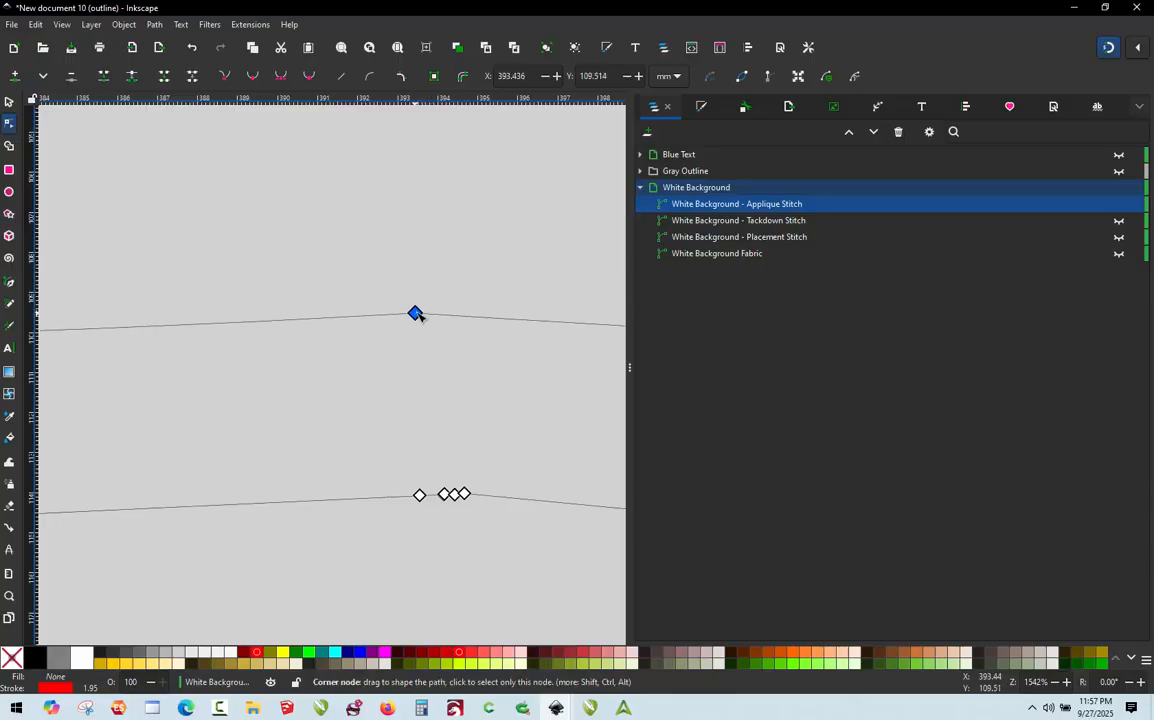
key(ctrl+z)
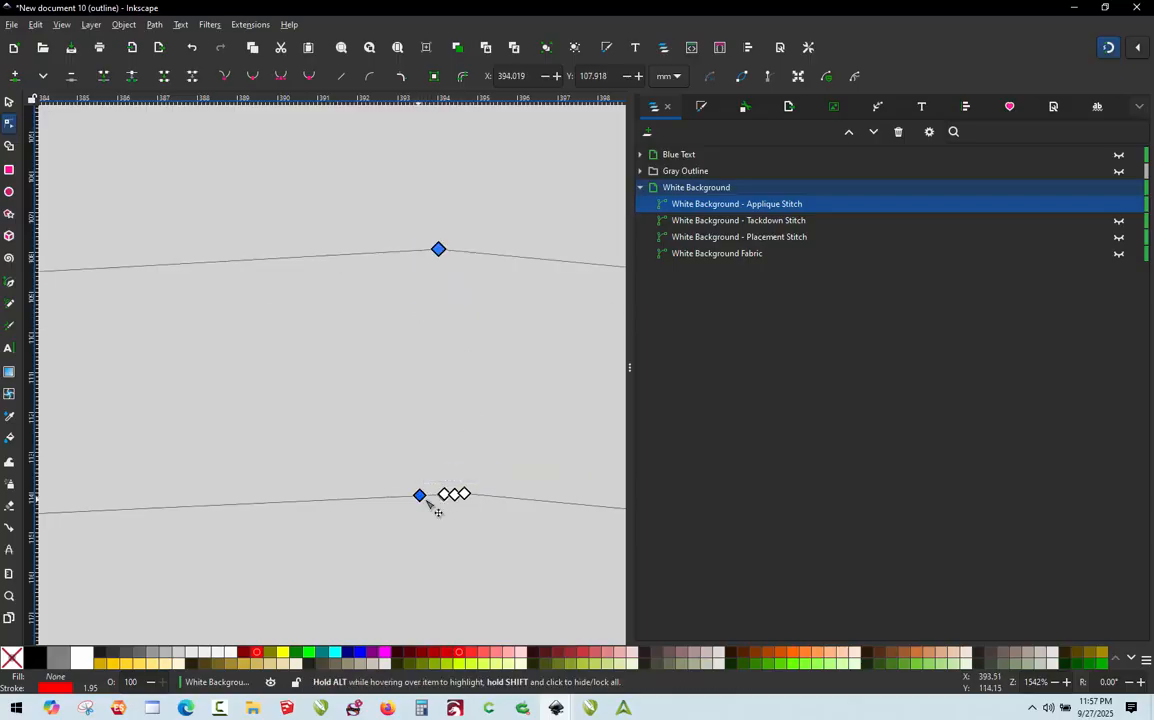
ctrl+alt+click(422, 497)
Delete the surplus nodes at the last bend of the bottom edge before the right corner, leaving one node on each line.
scroll(365, 366, down, 6)
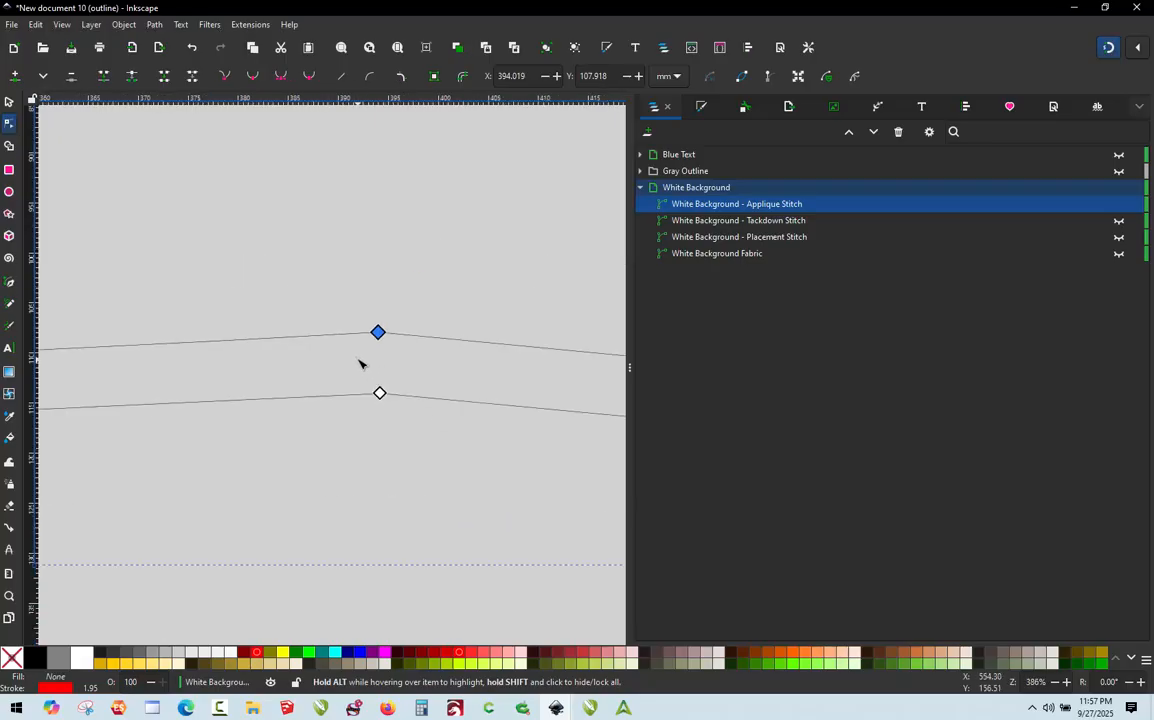
scroll(366, 362, down, 3)
scroll(304, 291, up, 7)
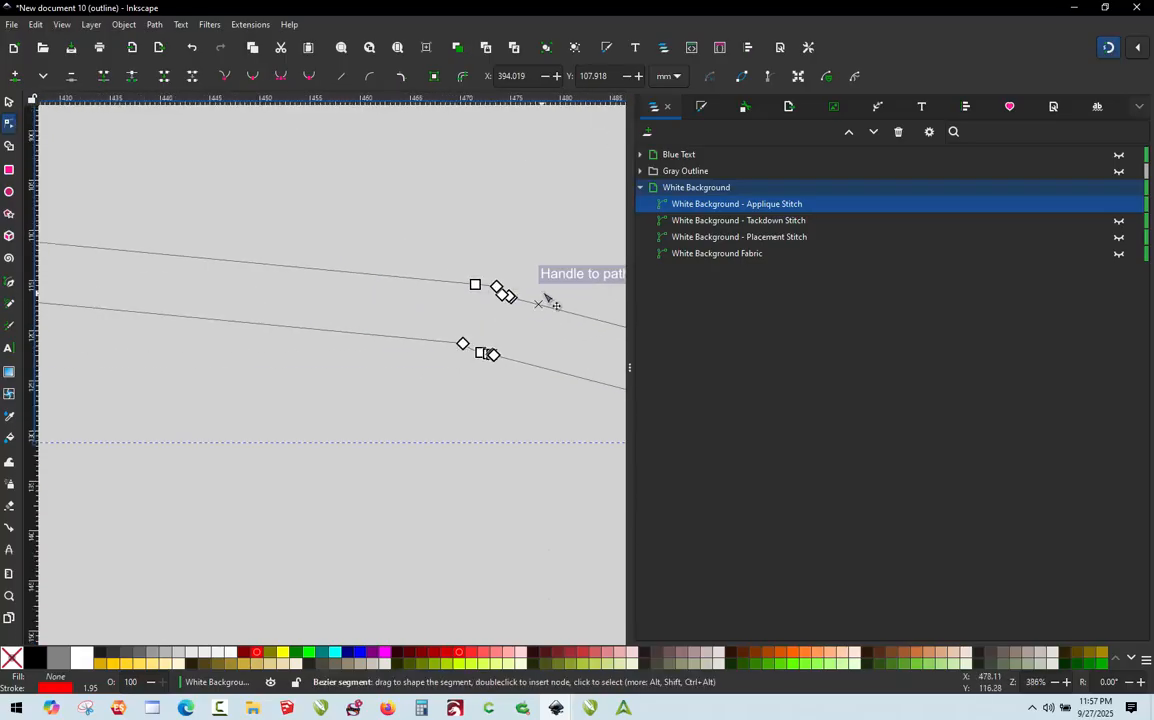
click(480, 302)
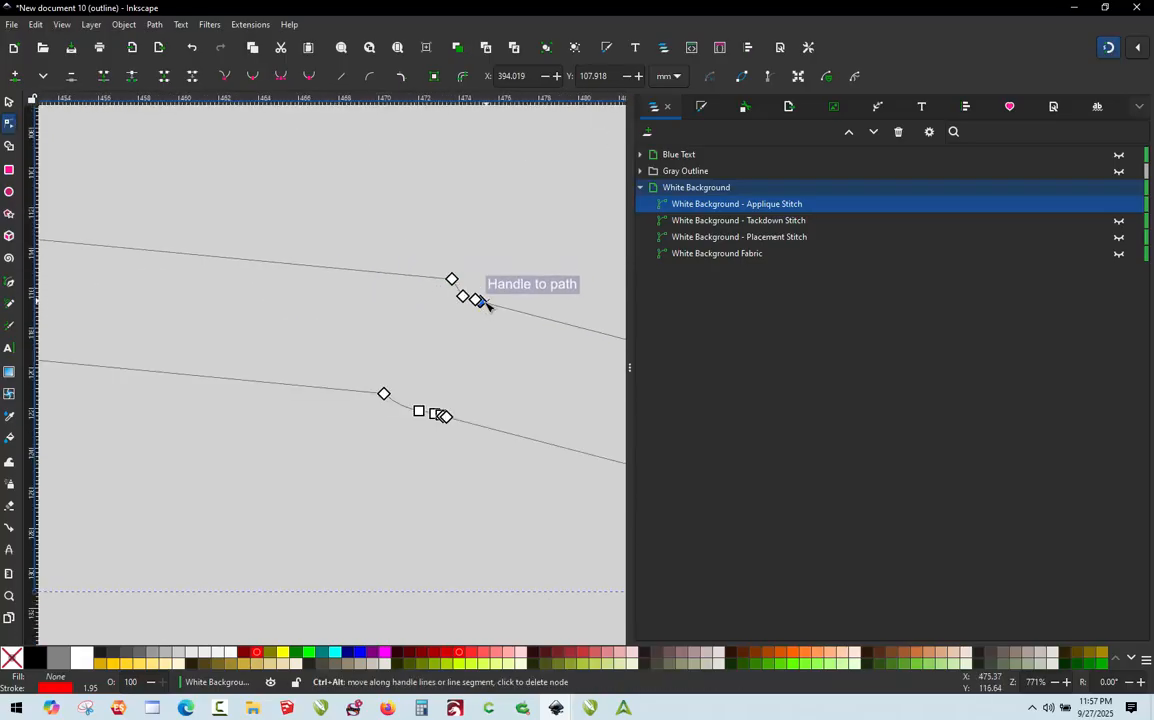
ctrl+alt+click(481, 302)
ctrl+alt+click(464, 297)
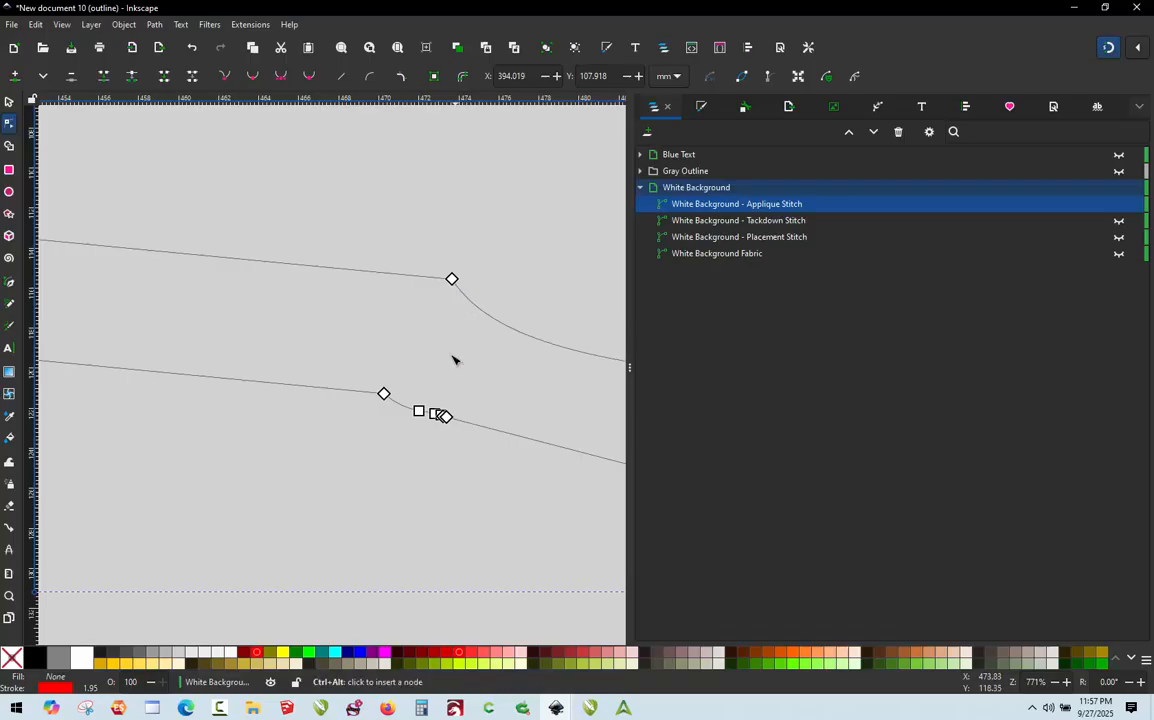
ctrl+alt+click(419, 412)
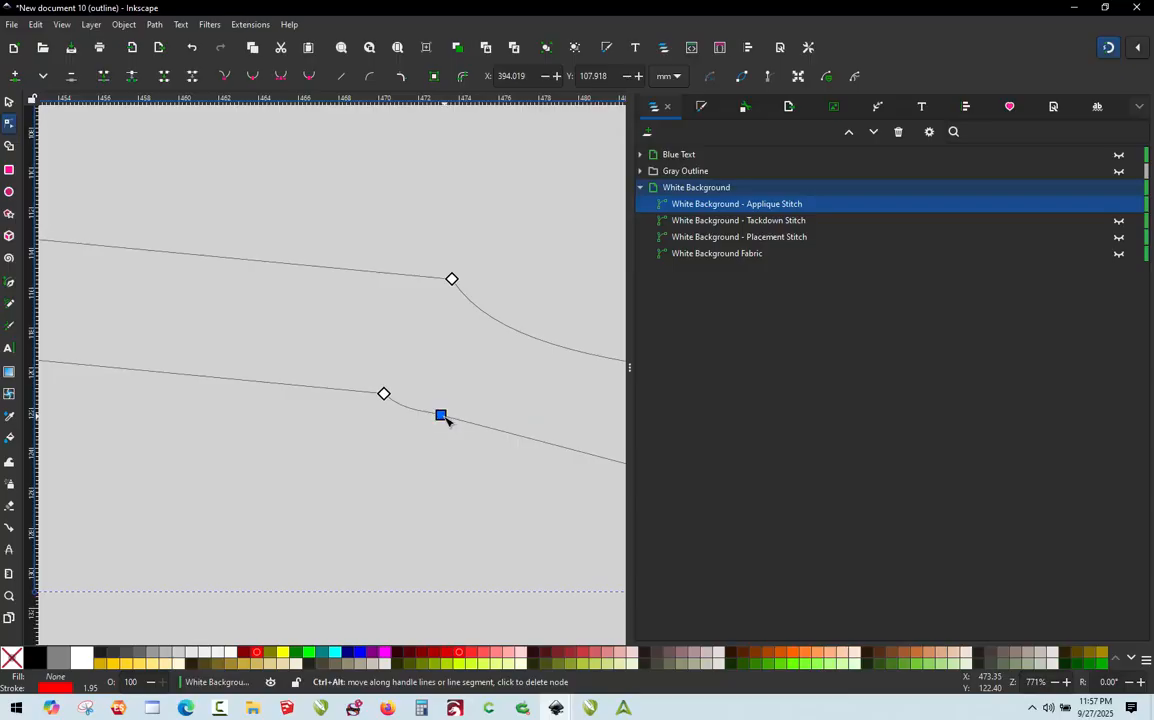
ctrl+alt+click(444, 416)
scroll(444, 416, down, 3)
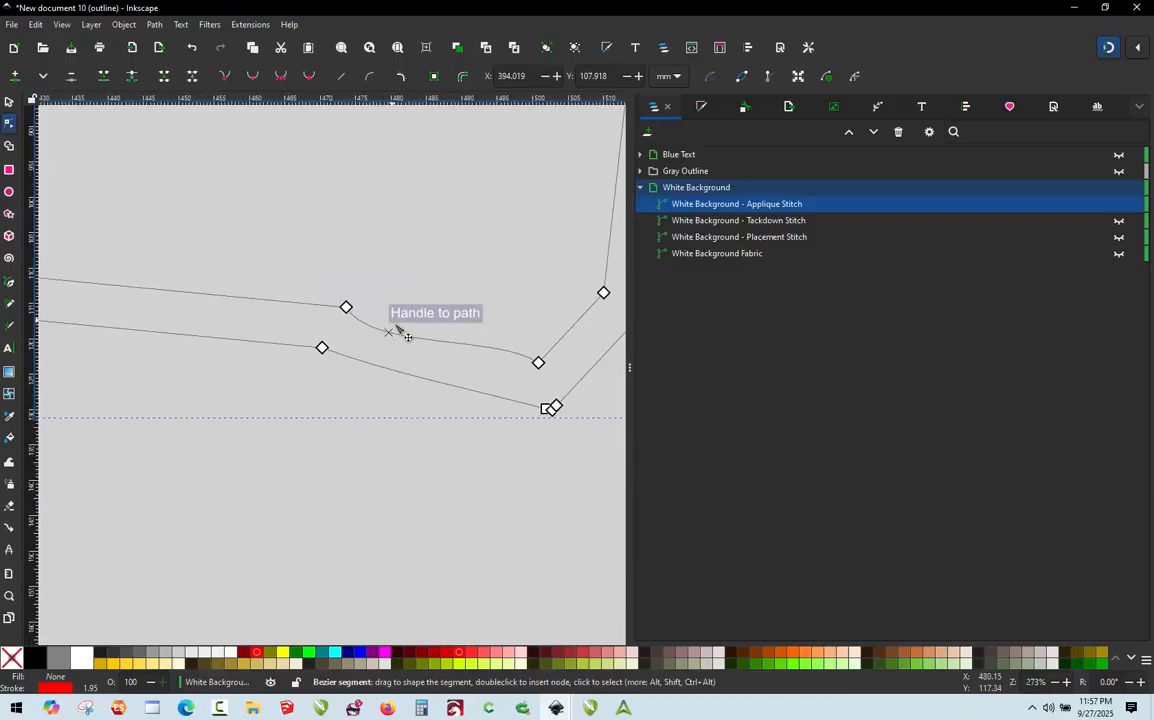
Convert the inner line's curved segment before the bottom-right corner to a straight line and delete the outer line's surplus corner nodes.
click(398, 336)
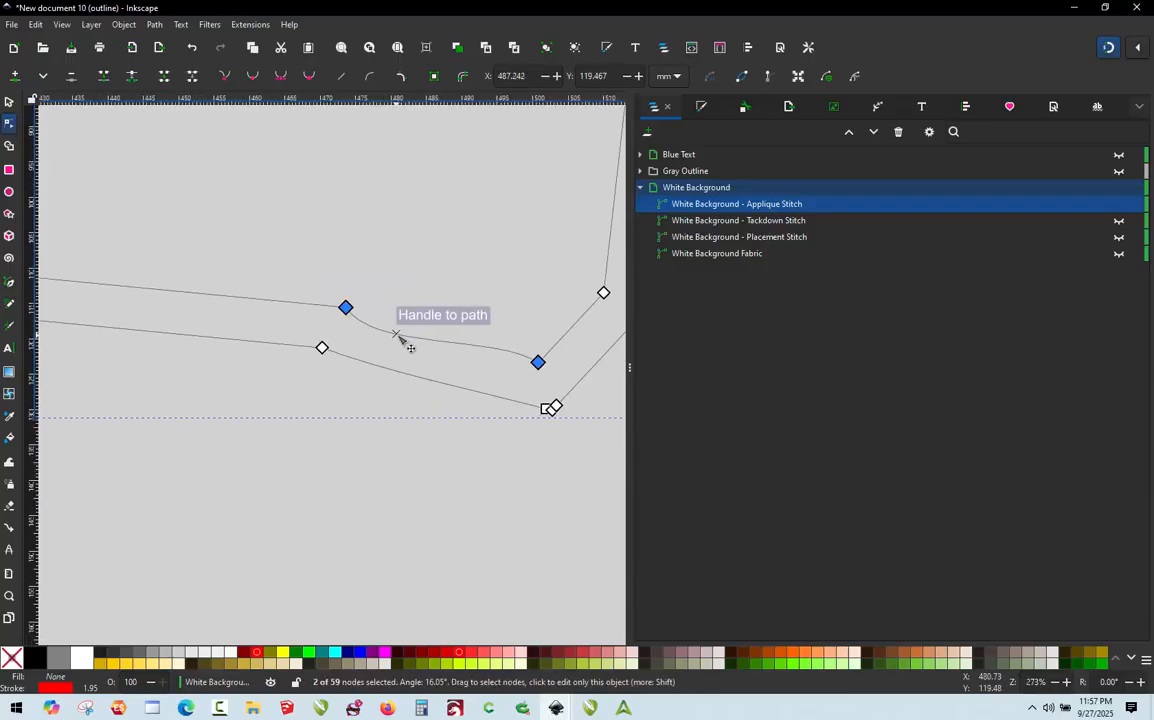
click(341, 77)
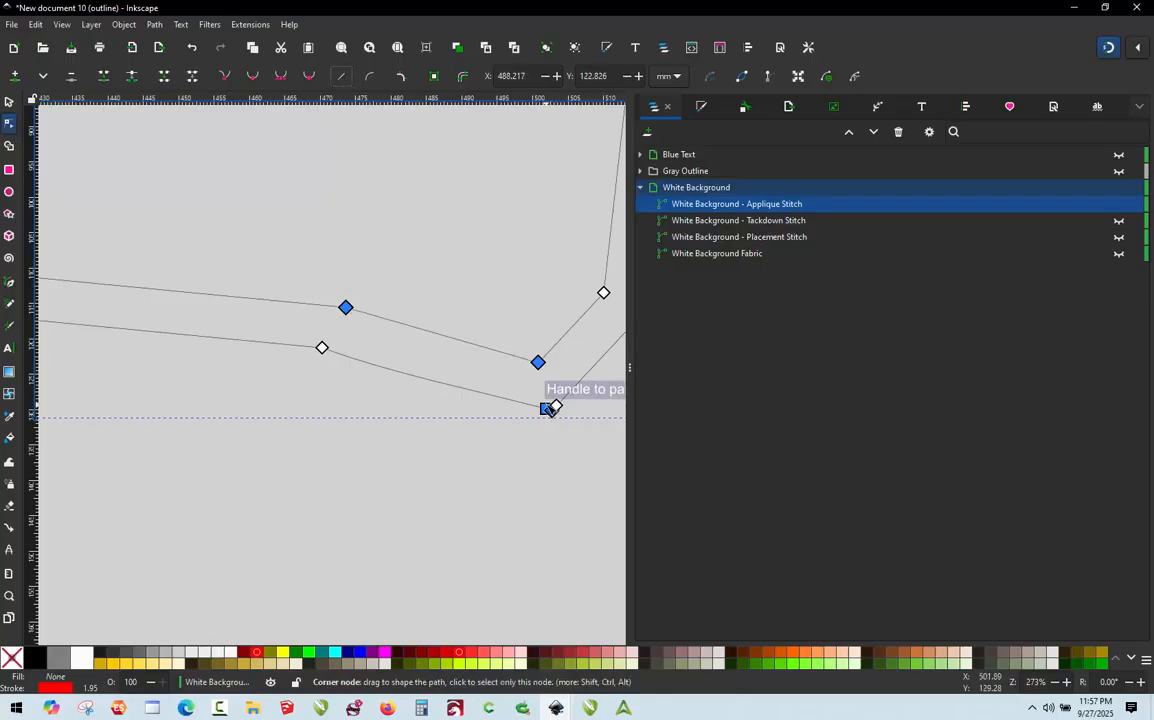
ctrl+alt+click(550, 408)
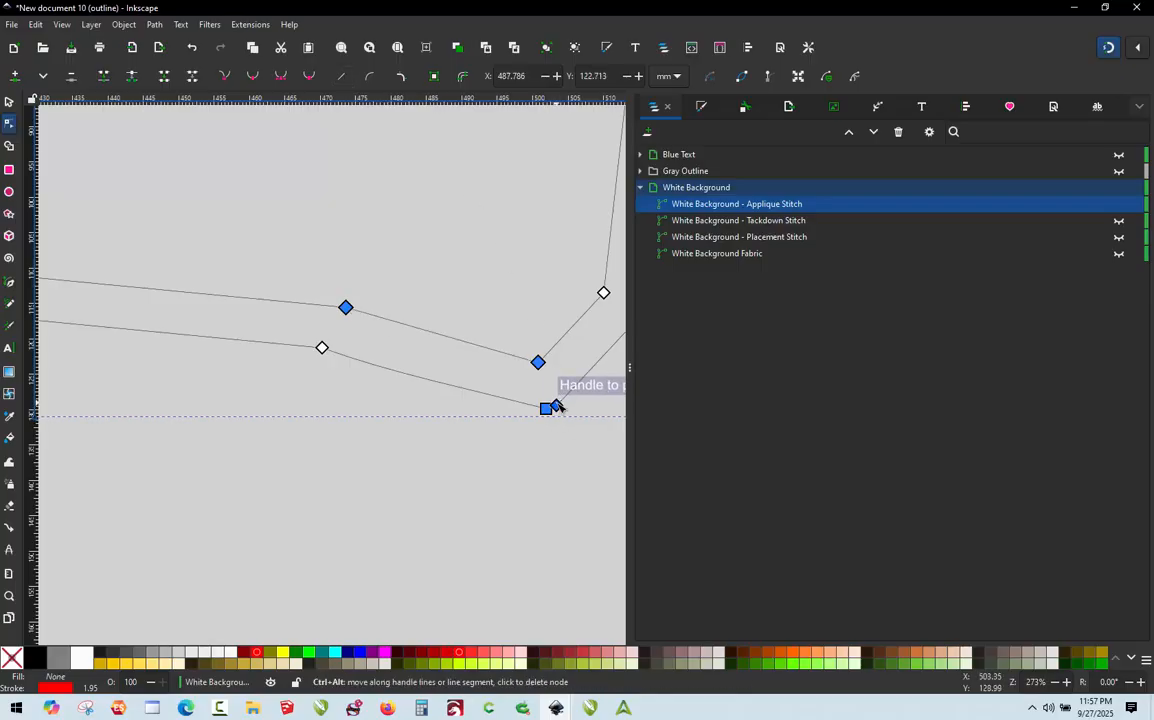
scroll(500, 378, down, 2)
scroll(575, 362, up, 2)
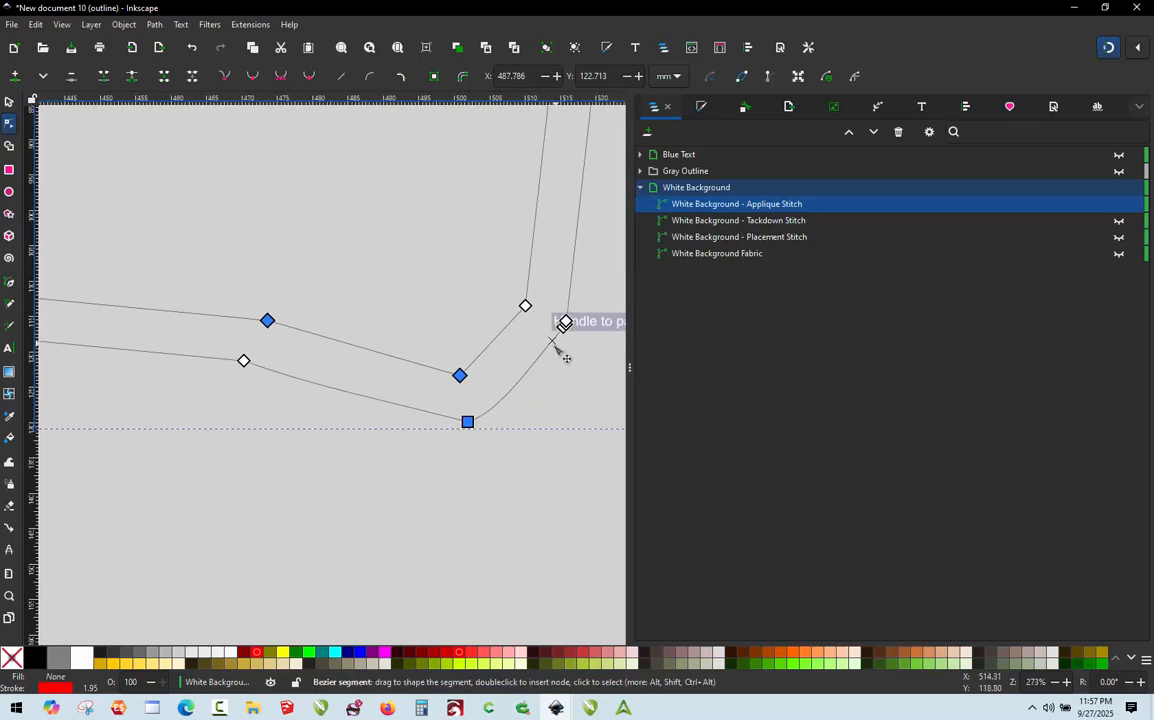
Try to convert the outer line's curved segment at the bottom-right corner to a straight line, and undo the attempt.
click(563, 326)
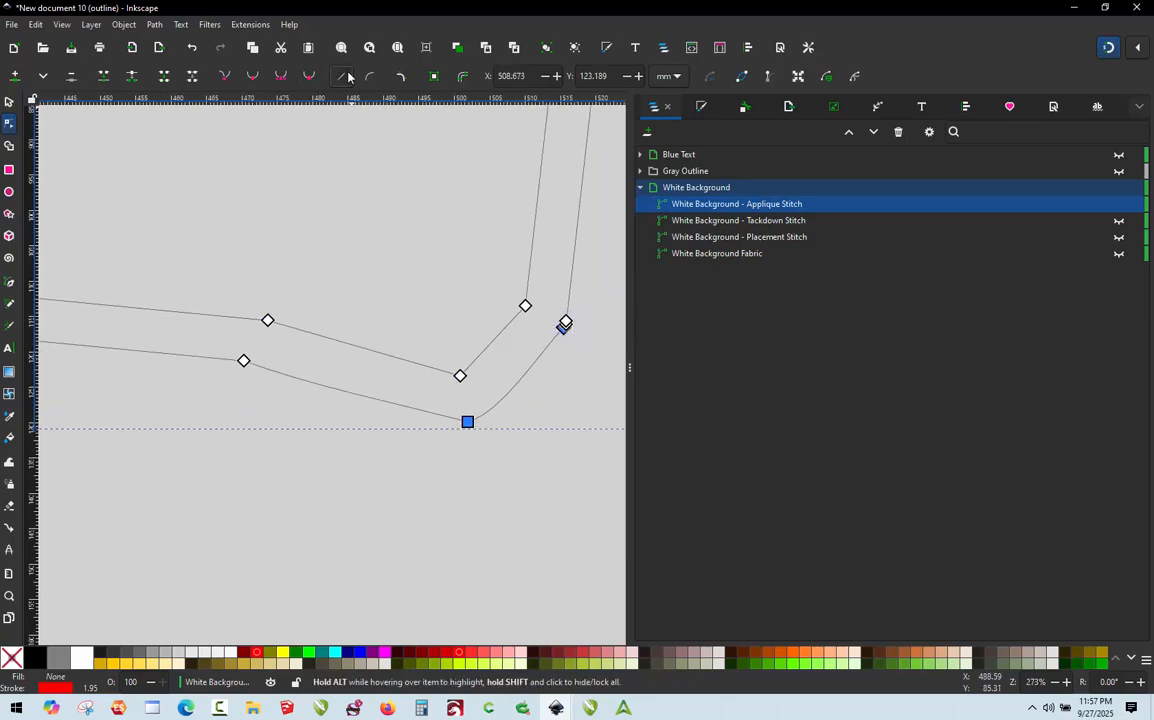
scroll(587, 348, up, 2)
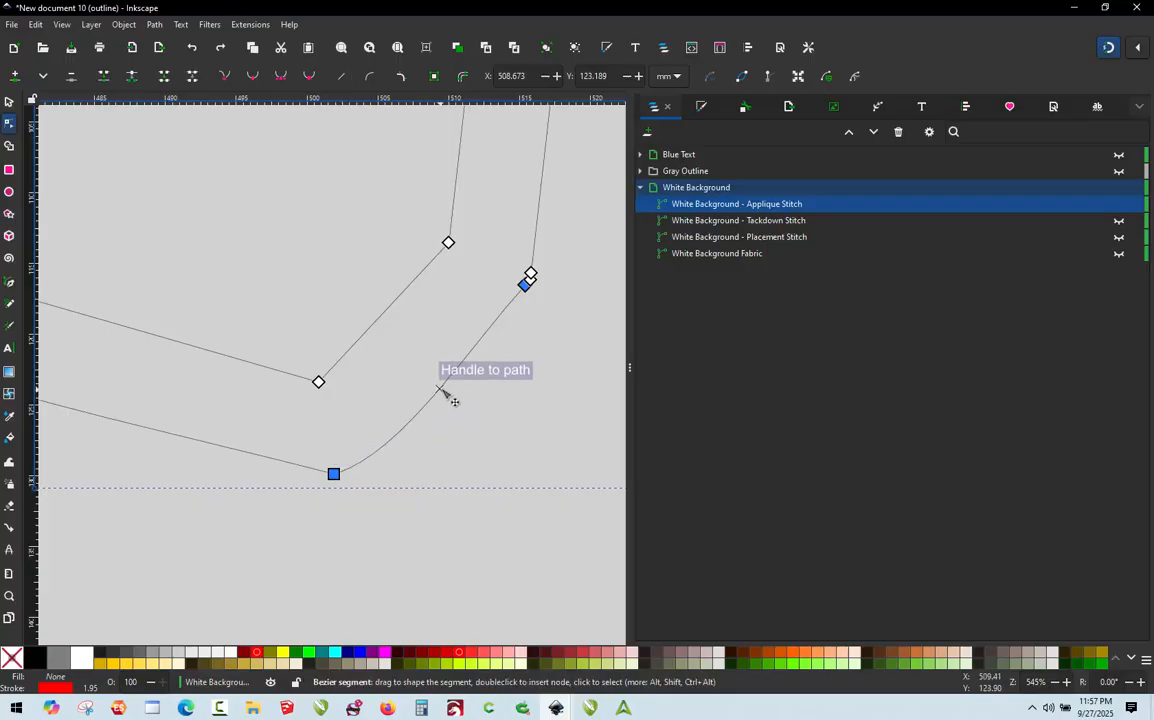
click(340, 77)
key(ctrl+z)
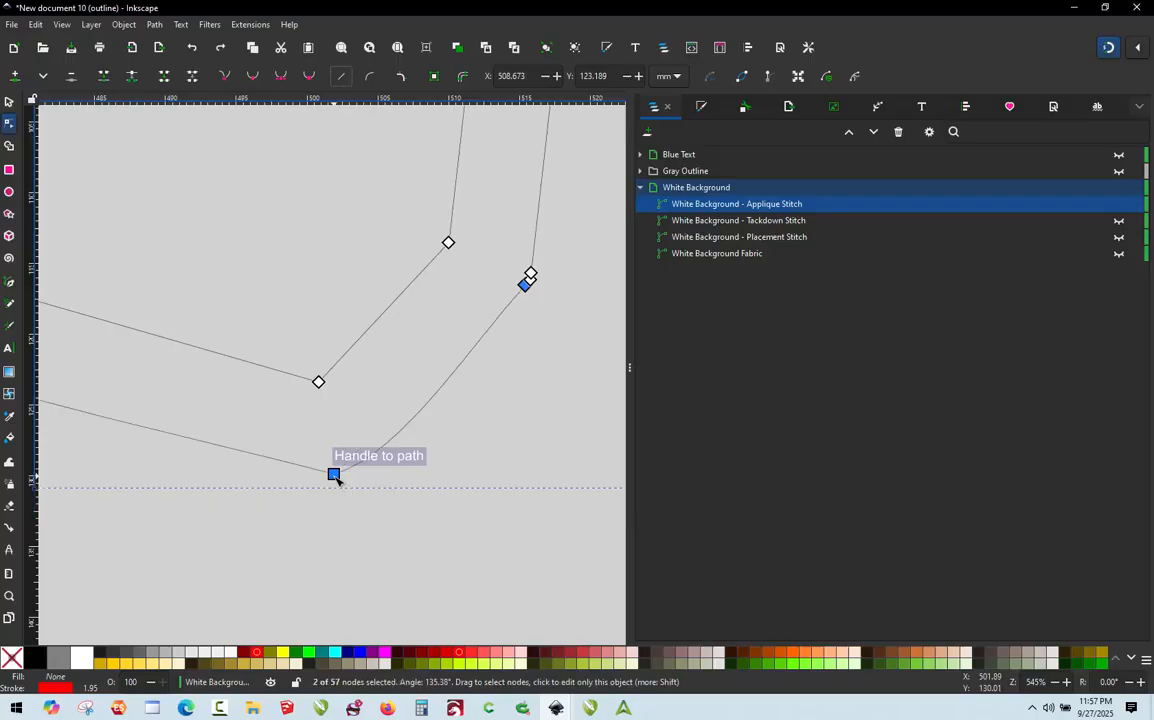
Make the outer line's bottom-right node a corner node and convert the curved segment beside it to a straight line.
click(335, 476)
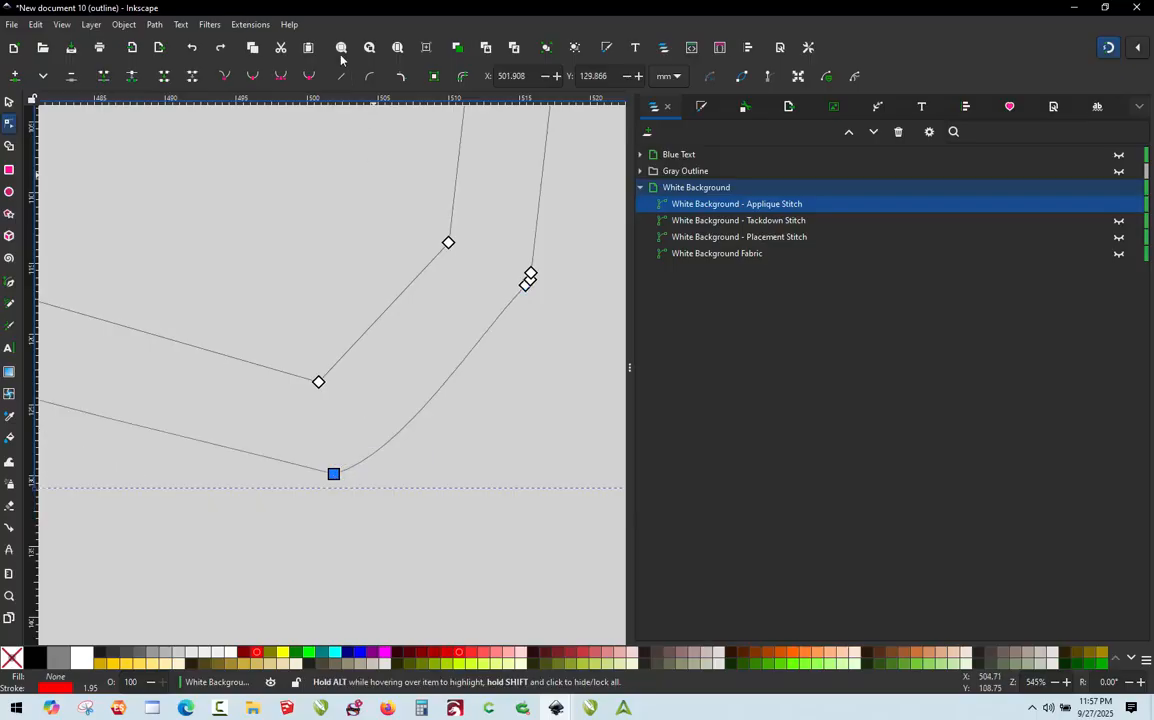
click(226, 77)
click(446, 389)
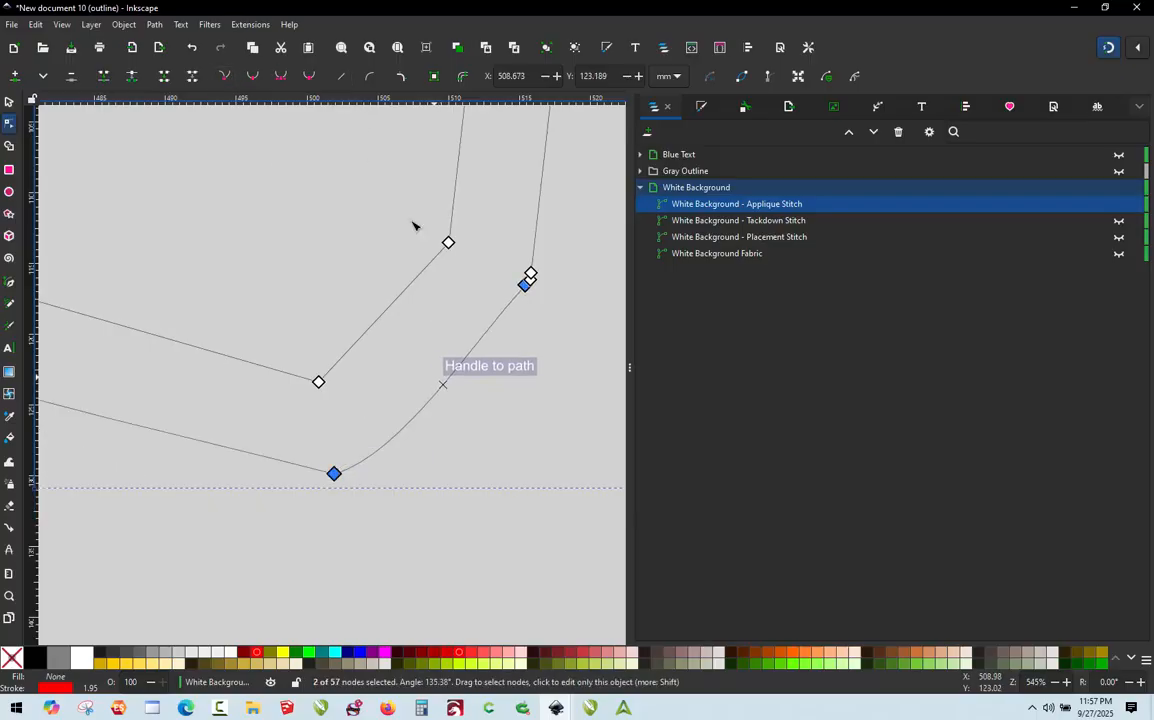
click(341, 78)
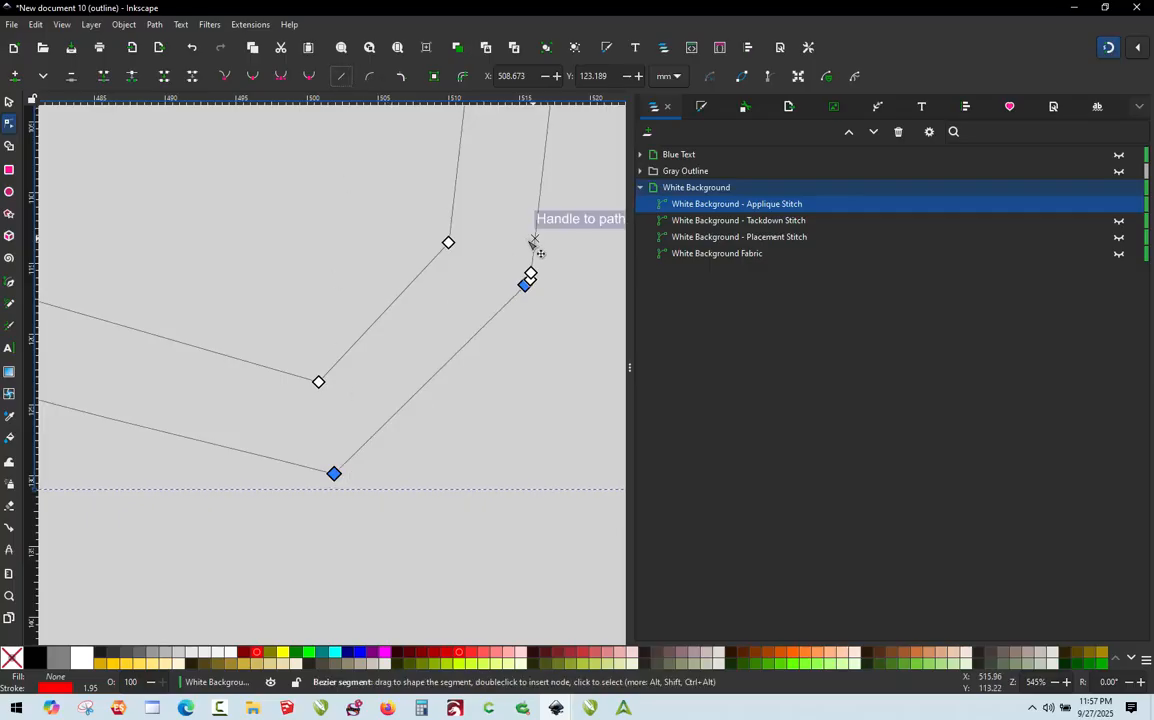
Delete the outer line's surplus nodes at the upper end of the bottom-right corner segment and make that segment straight.
drag(524, 286, 528, 282)
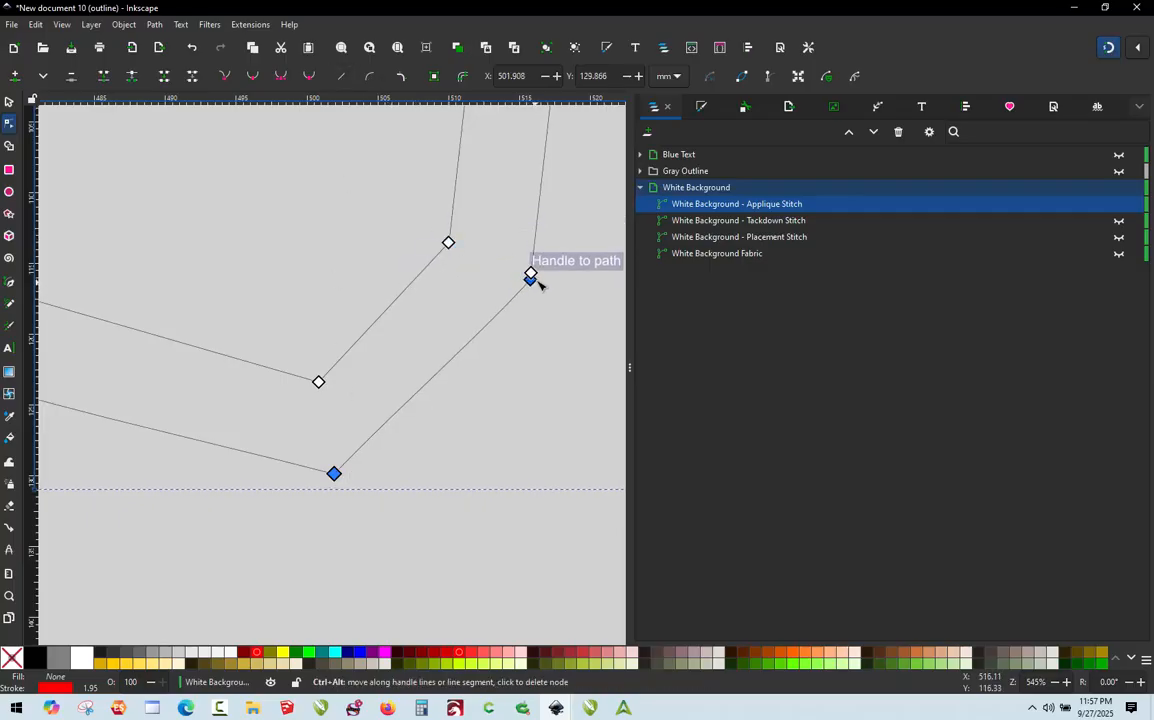
ctrl+alt+click(533, 282)
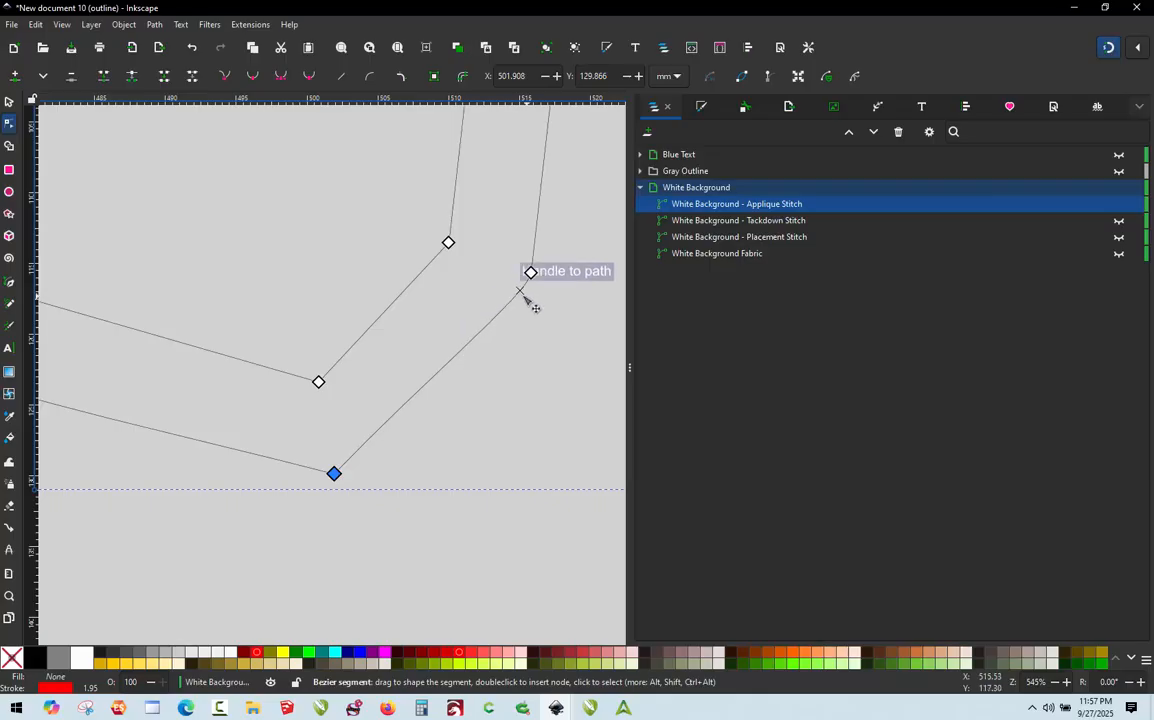
click(517, 294)
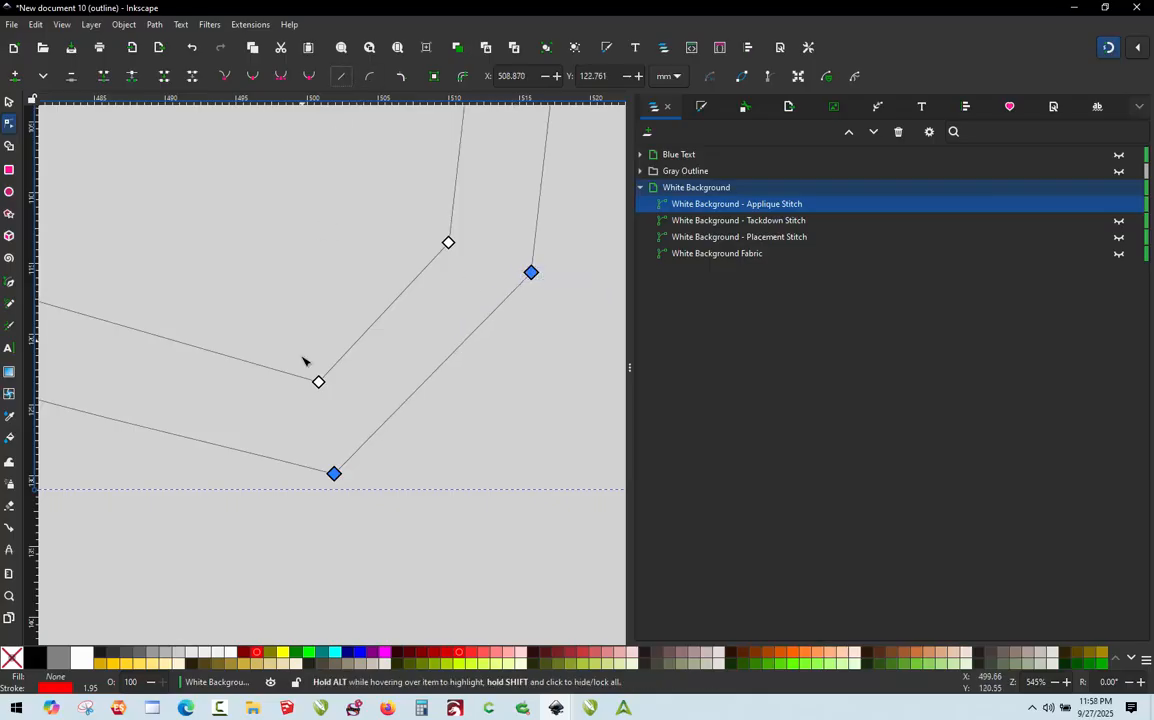
Delete the surplus nodes around the right side's notch on both lines, undoing a test move of the outer notch's tip node.
scroll(309, 442, down, 4)
scroll(245, 420, up, 5)
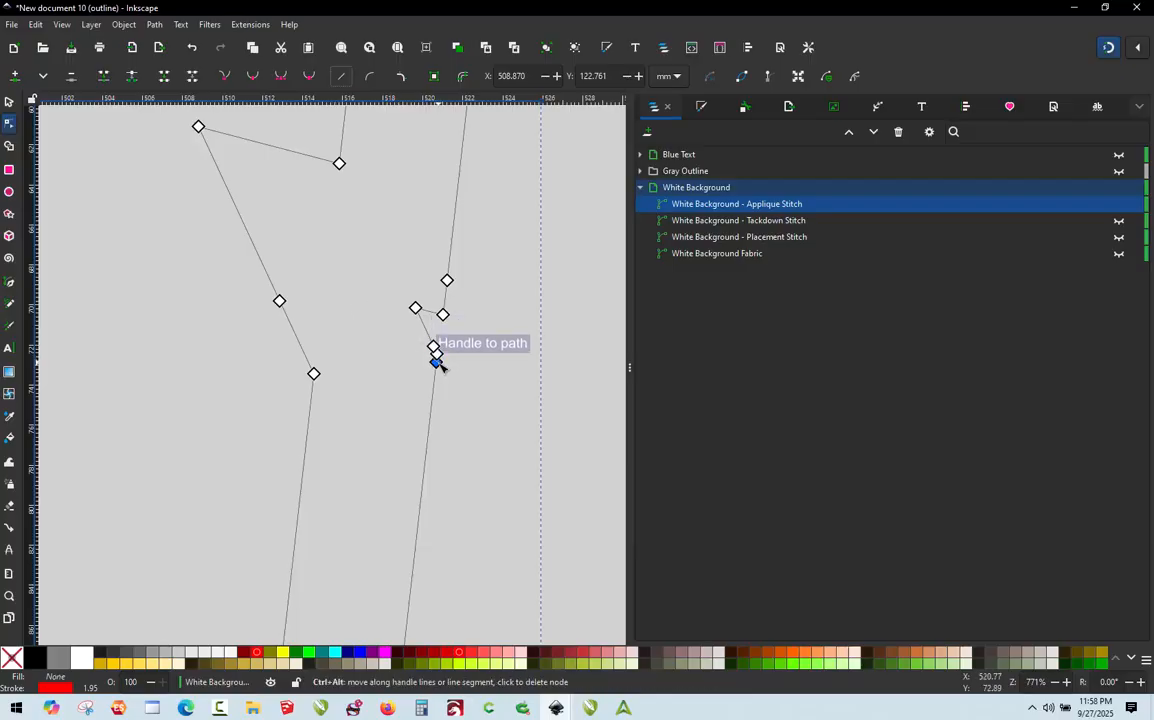
ctrl+alt+click(436, 362)
ctrl+alt+click(434, 346)
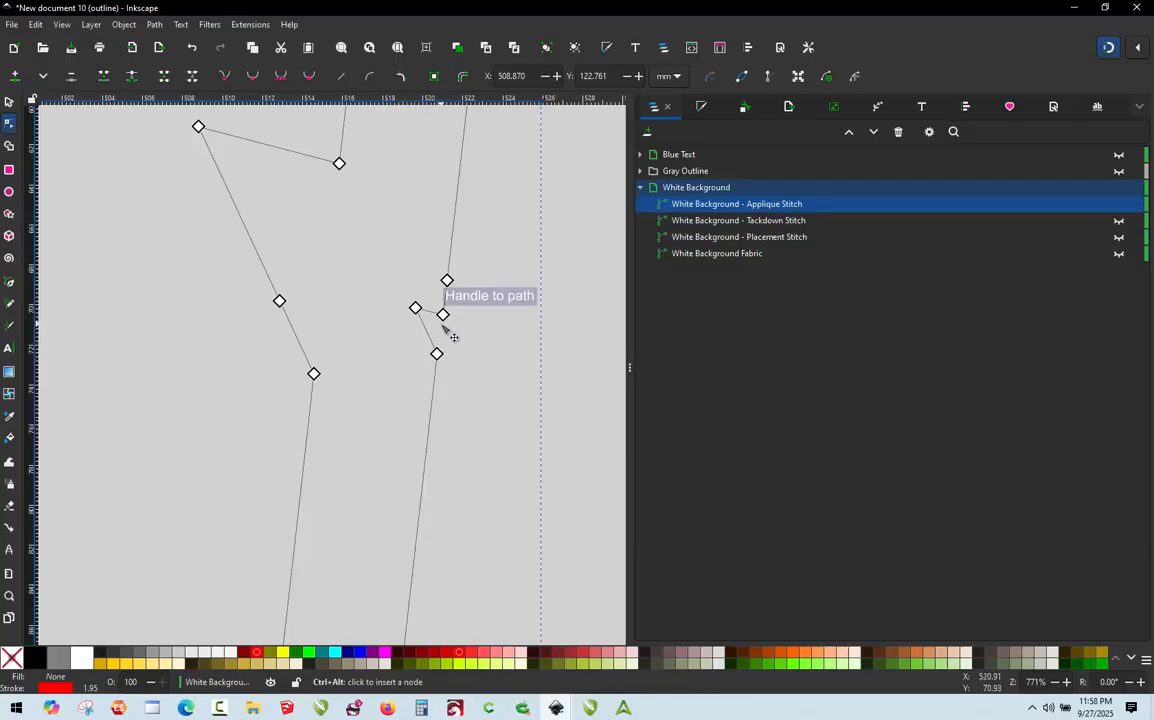
drag(415, 308, 398, 322)
key(ctrl+z)
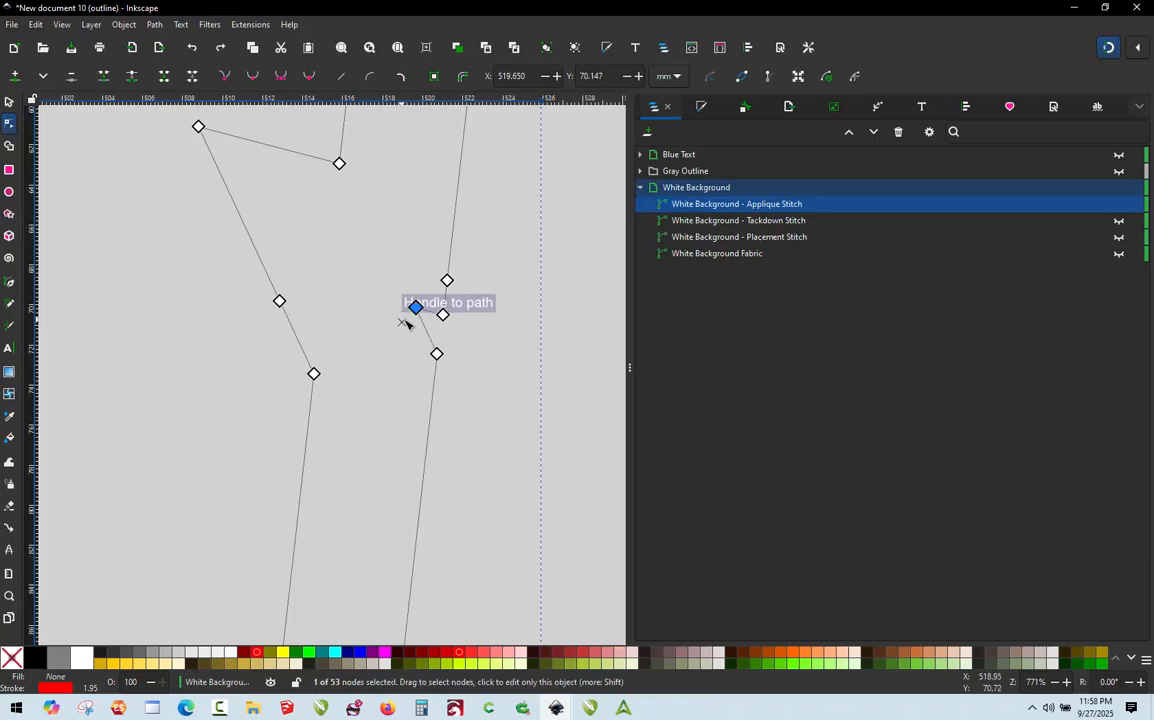
ctrl+alt+click(447, 280)
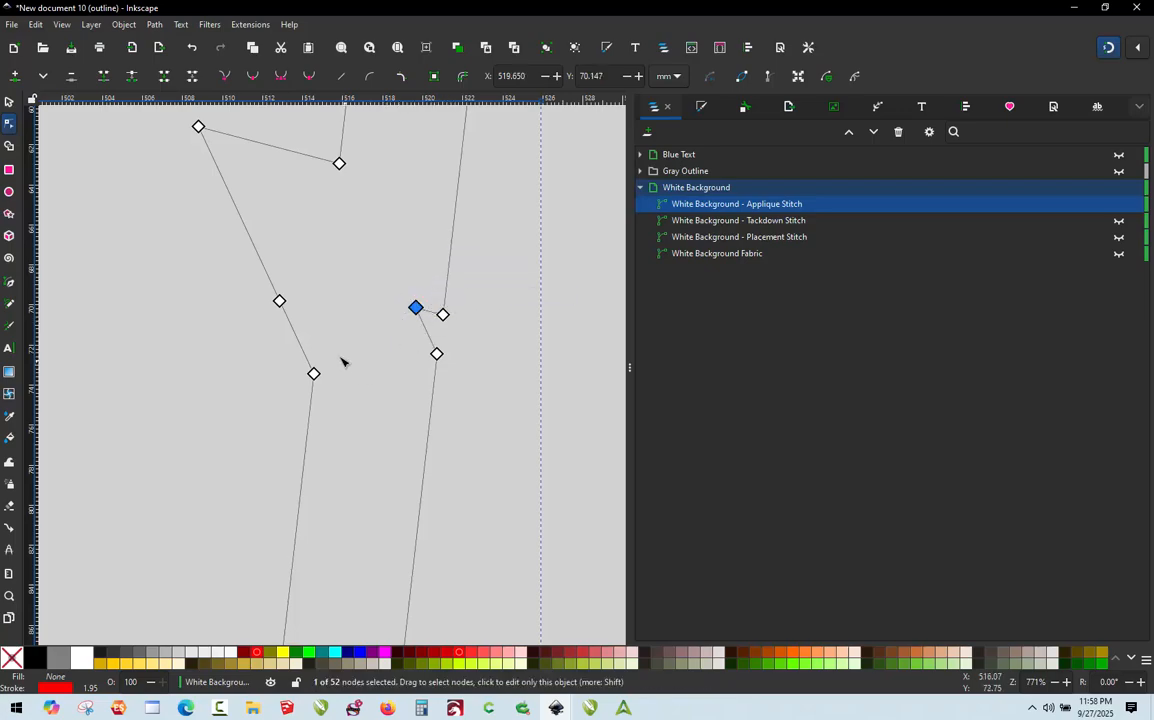
ctrl+alt+click(279, 301)
scroll(288, 356, down, 2)
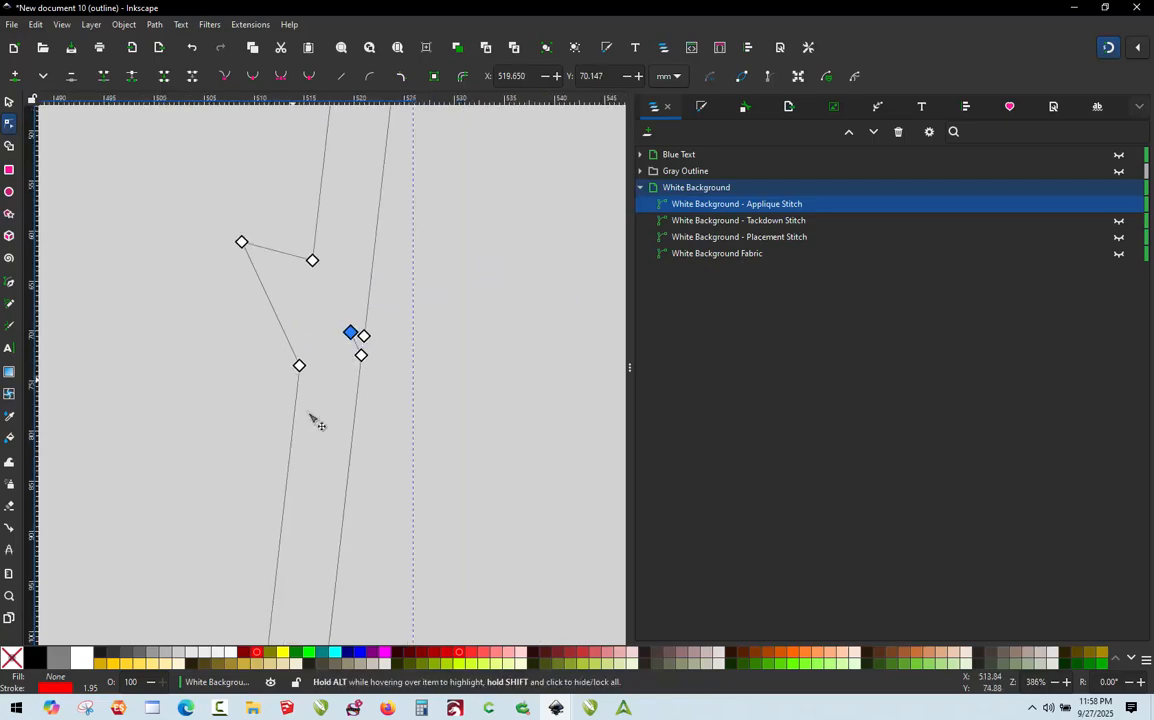
scroll(347, 458, down, 1)
scroll(357, 370, up, 3)
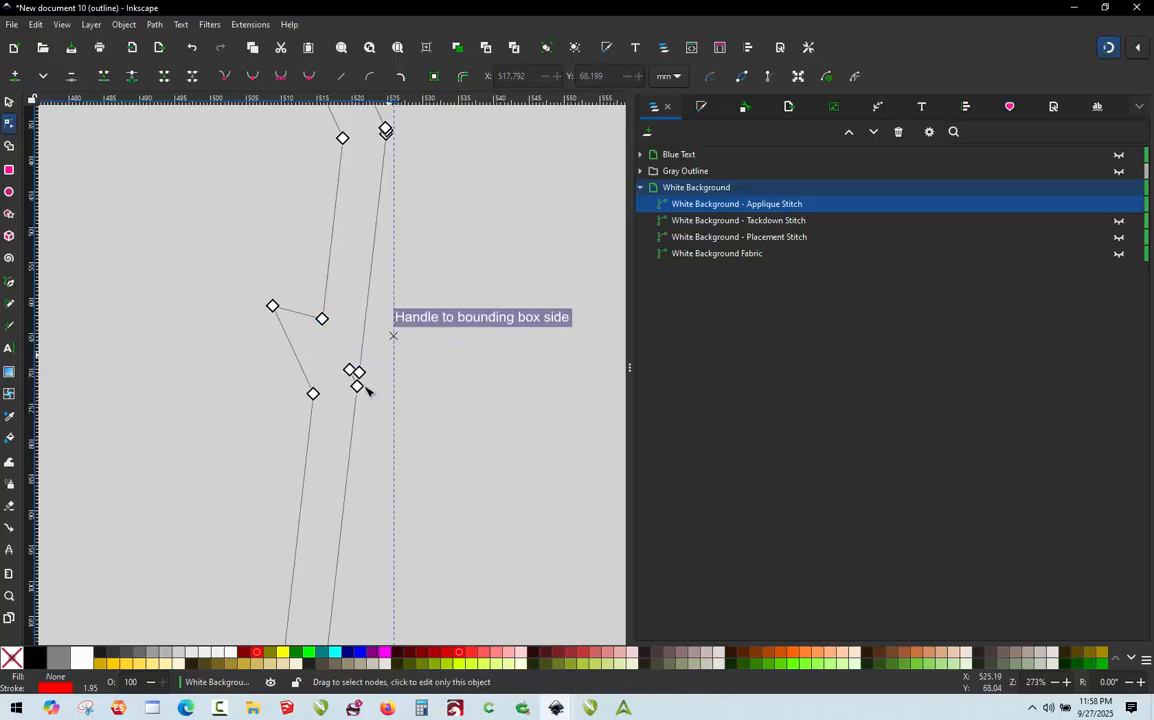
click(359, 372)
scroll(362, 366, up, 1)
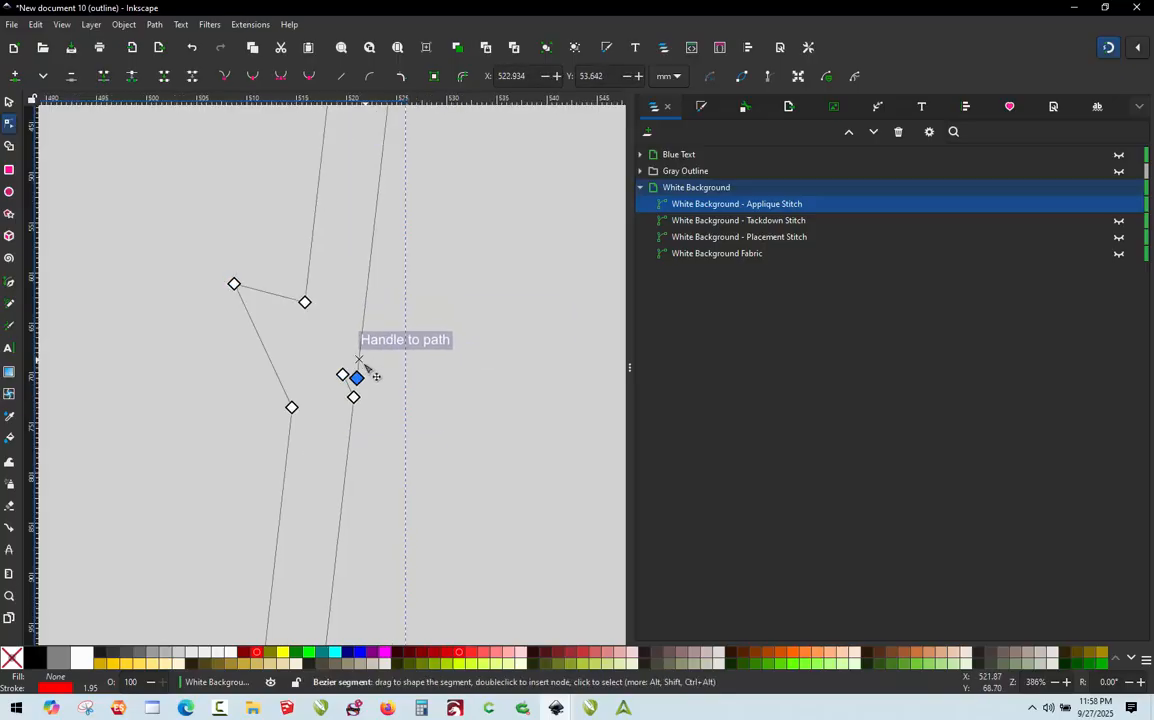
shift+click(343, 376)
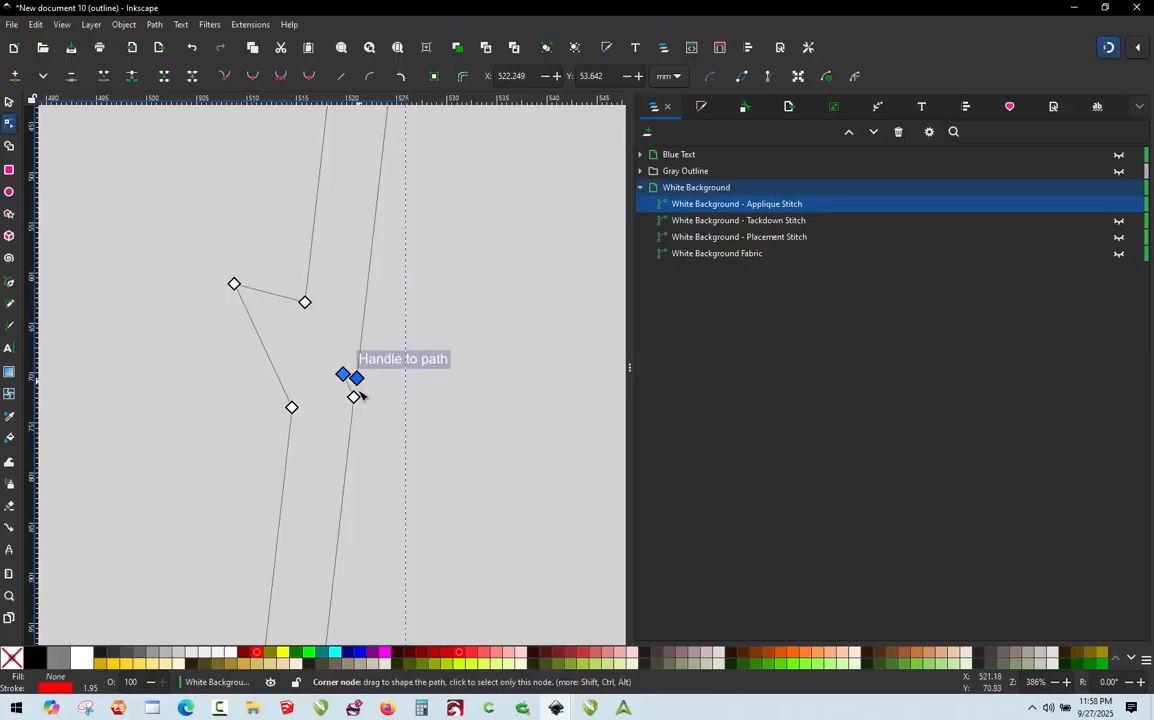
click(428, 394)
Delete the outer line's surplus nodes at the two bends of the upper-right corner, leaving one node at each bend.
scroll(427, 392, down, 3)
scroll(431, 247, up, 4)
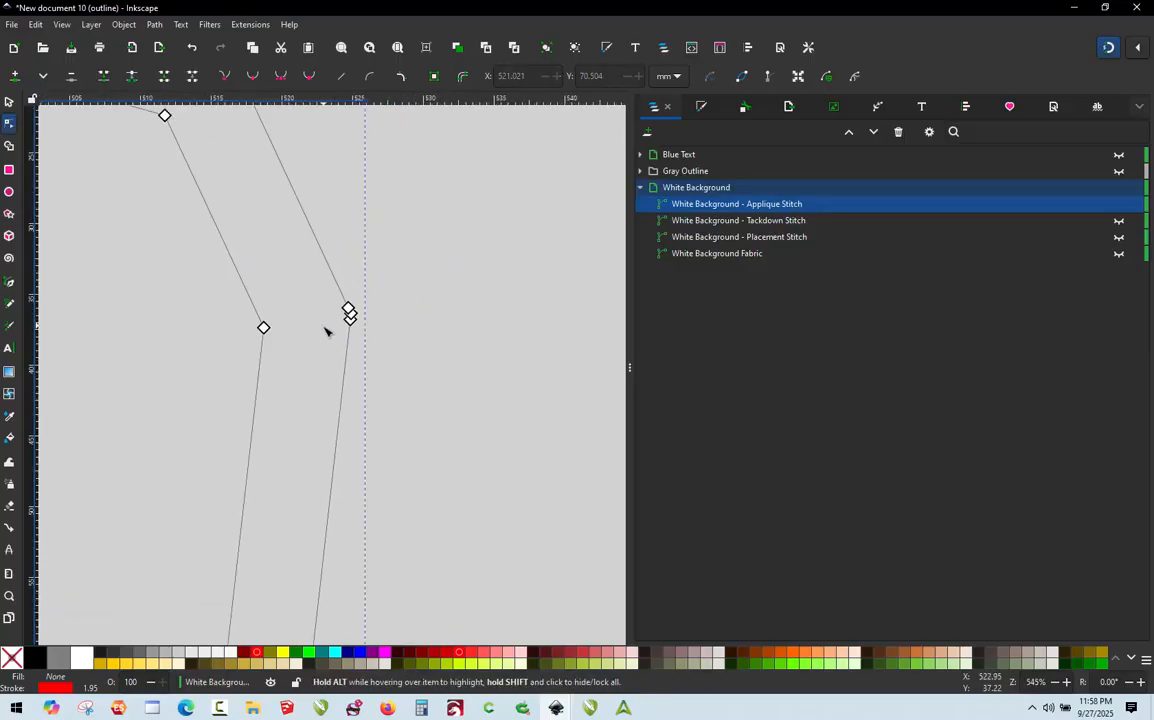
scroll(325, 331, up, 2)
click(378, 312)
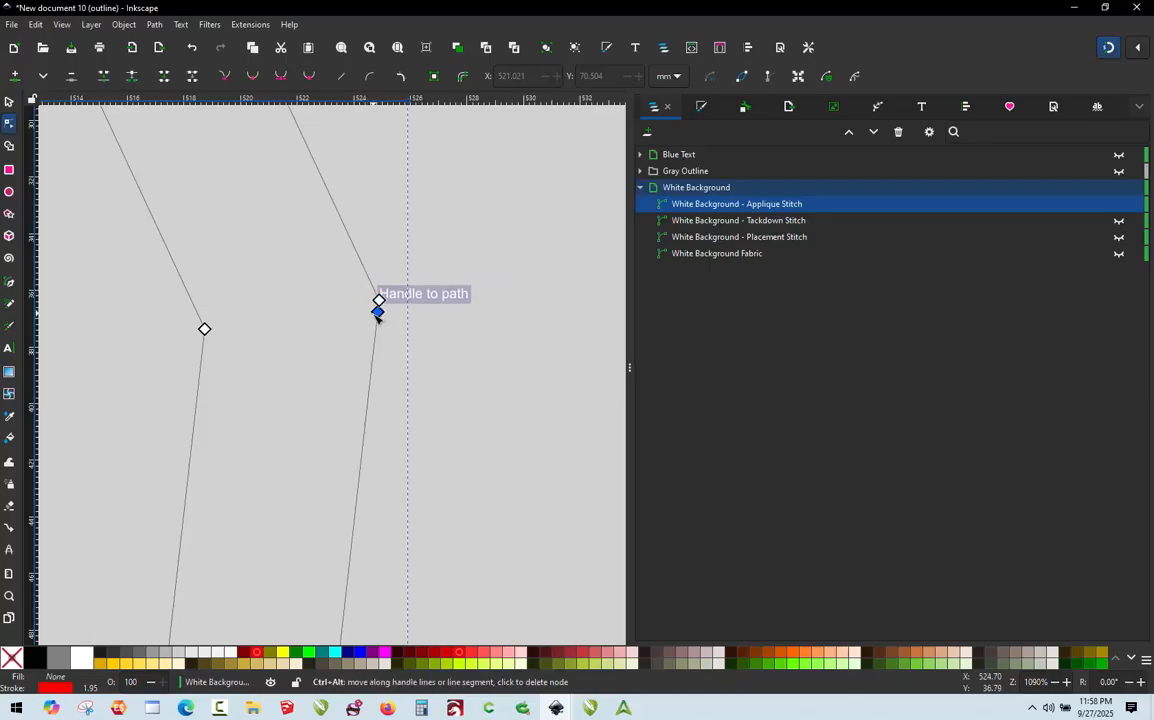
ctrl+alt+click(378, 312)
scroll(399, 309, down, 6)
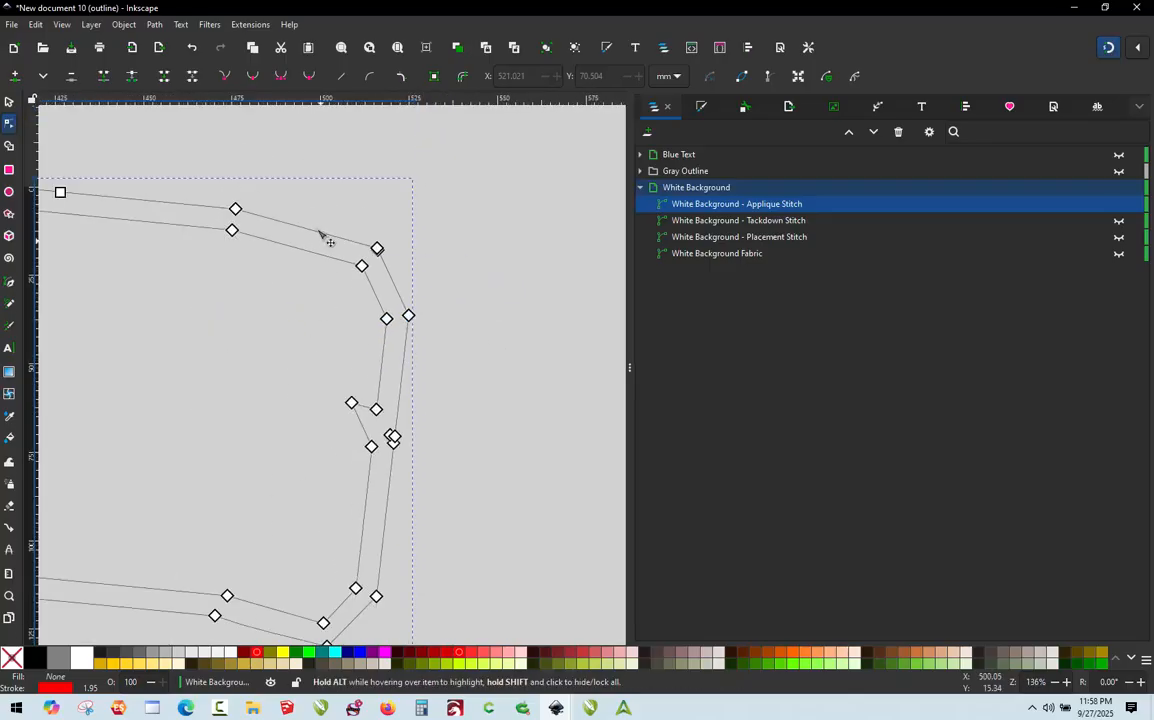
scroll(473, 283, up, 6)
ctrl+alt+click(536, 269)
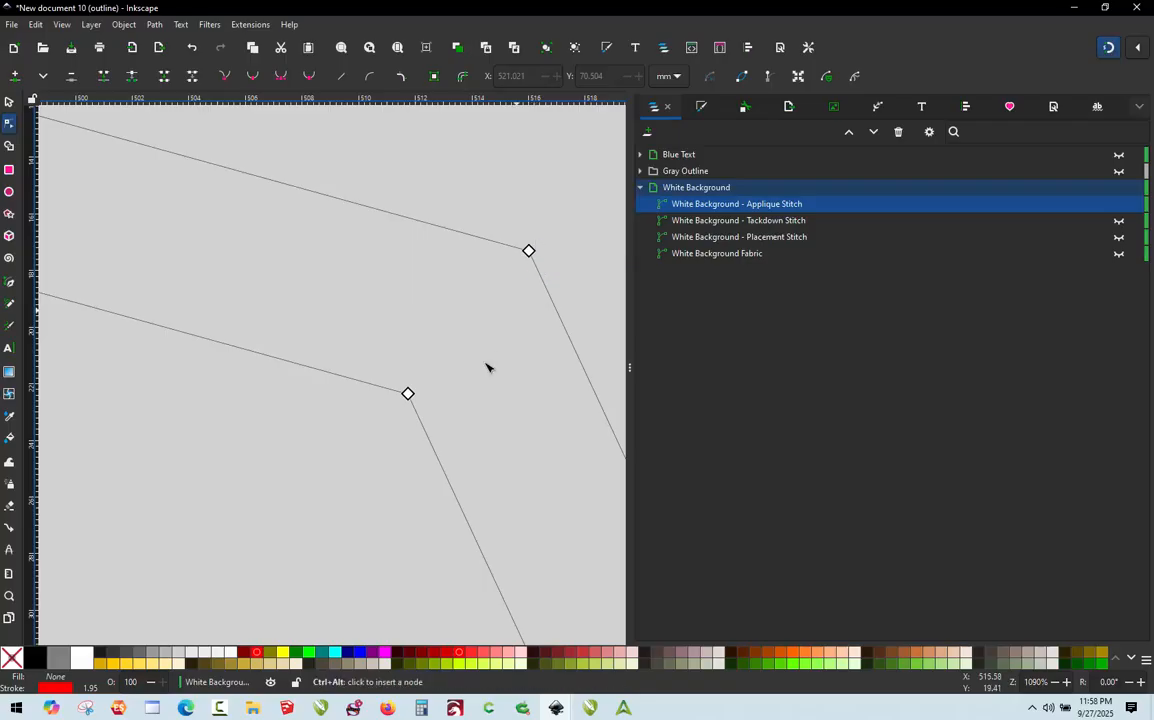
Test-move the inner and outer nodes at the top edge's bend near the right corner, and undo both moves.
scroll(482, 303, down, 4)
scroll(216, 249, up, 4)
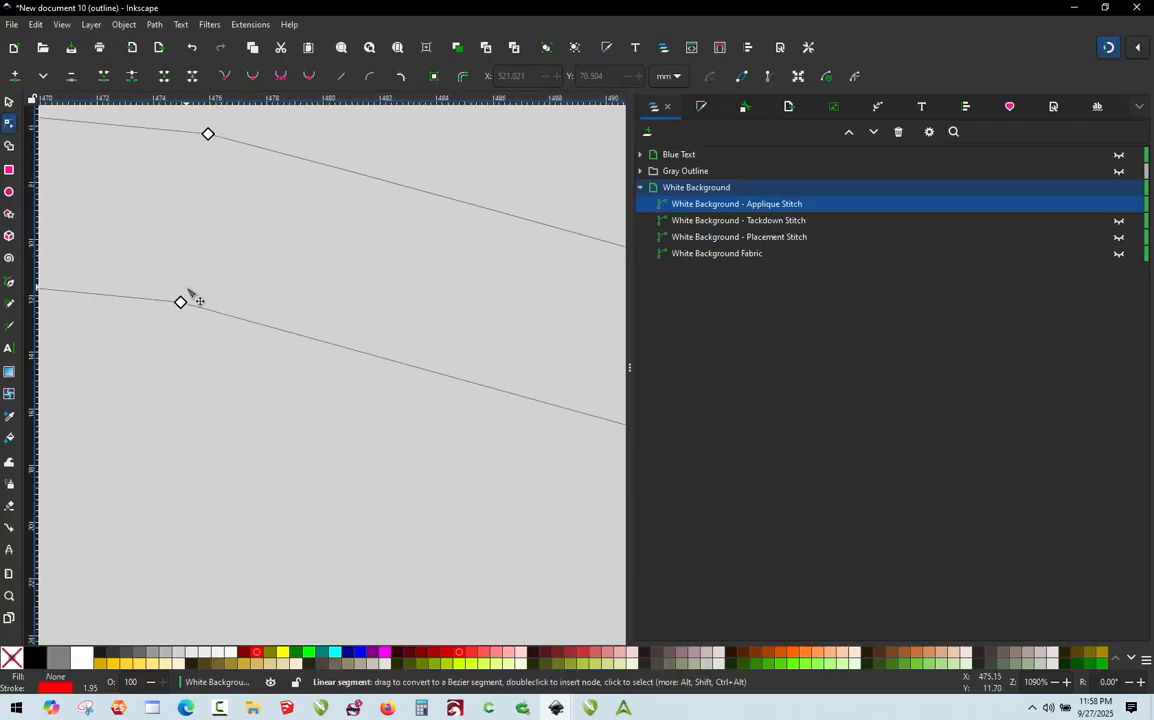
drag(179, 303, 157, 381)
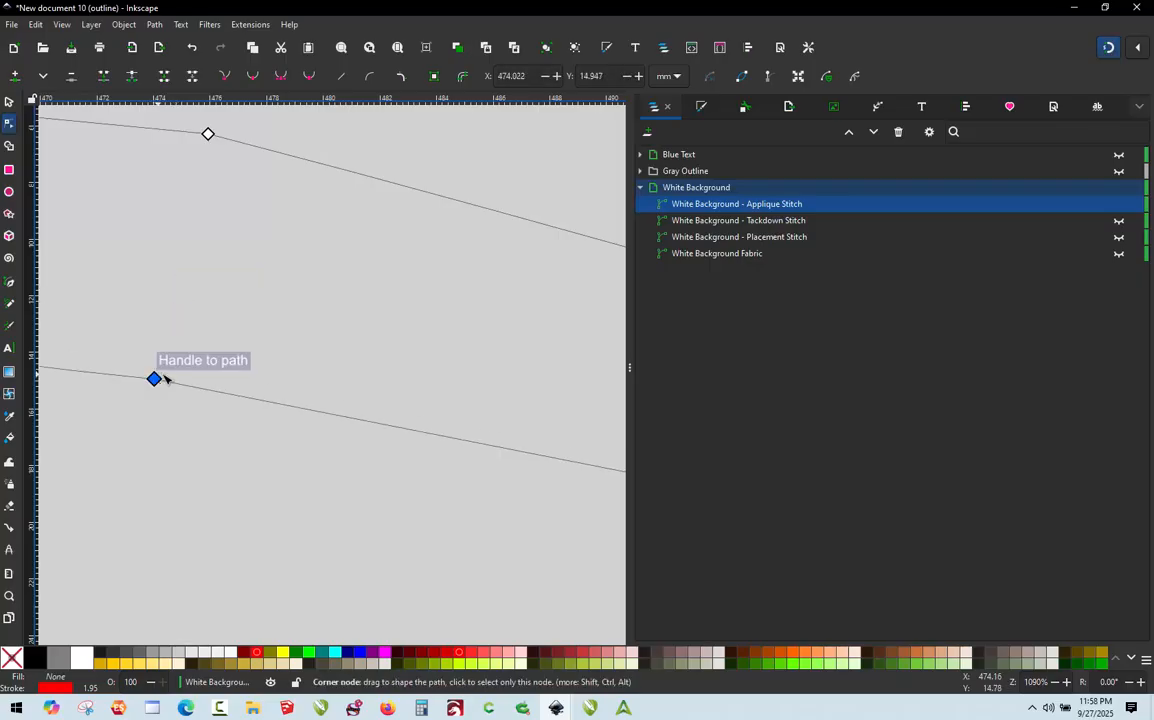
key(ctrl+z)
drag(208, 134, 224, 224)
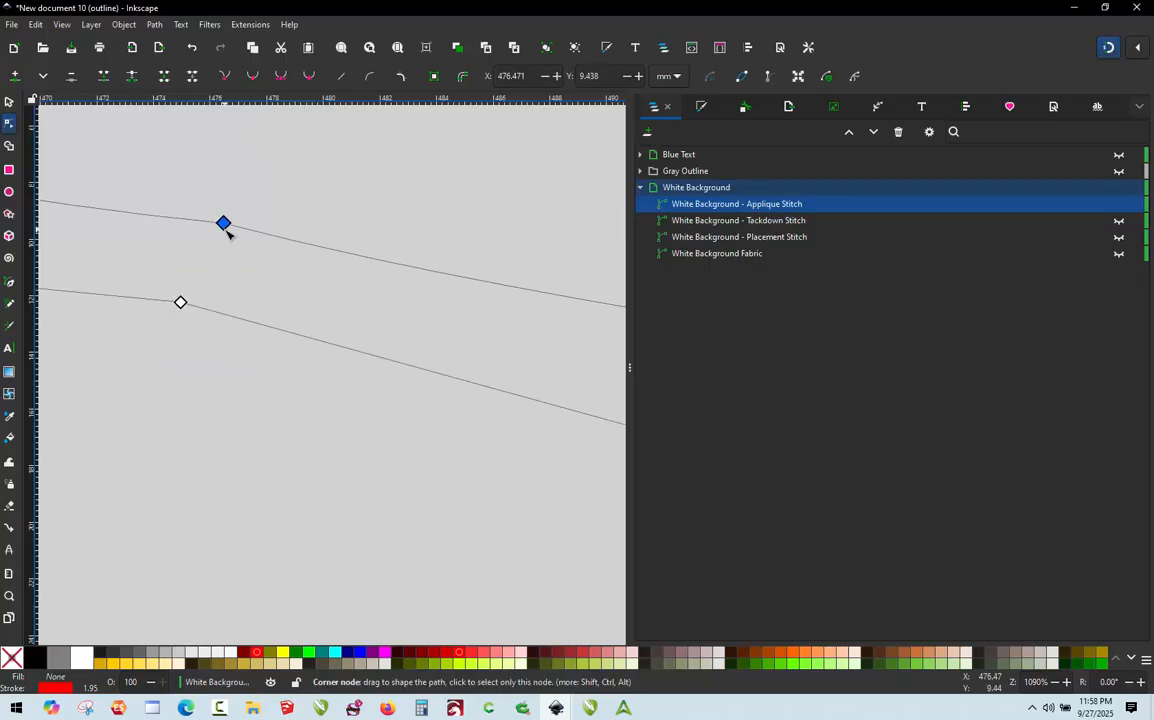
scroll(410, 241, down, 4)
scroll(410, 241, down, 2)
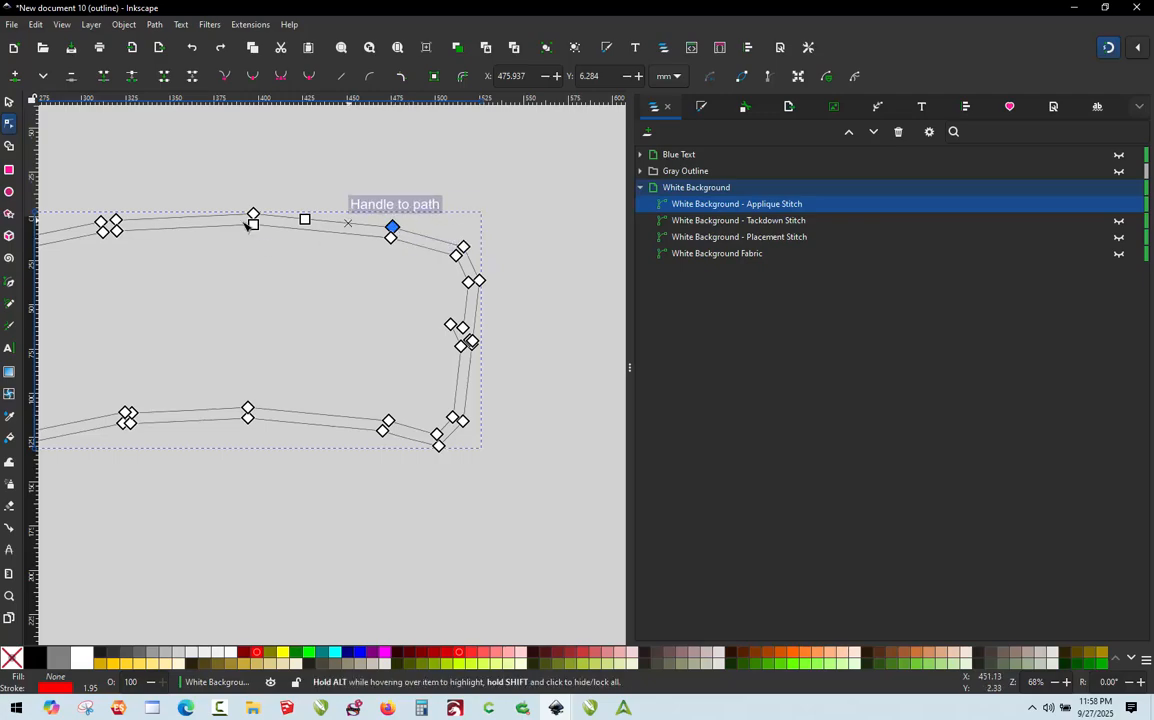
Delete the outer line's extra node on the top edge between the middle node and the bend near the right corner.
scroll(388, 237, up, 3)
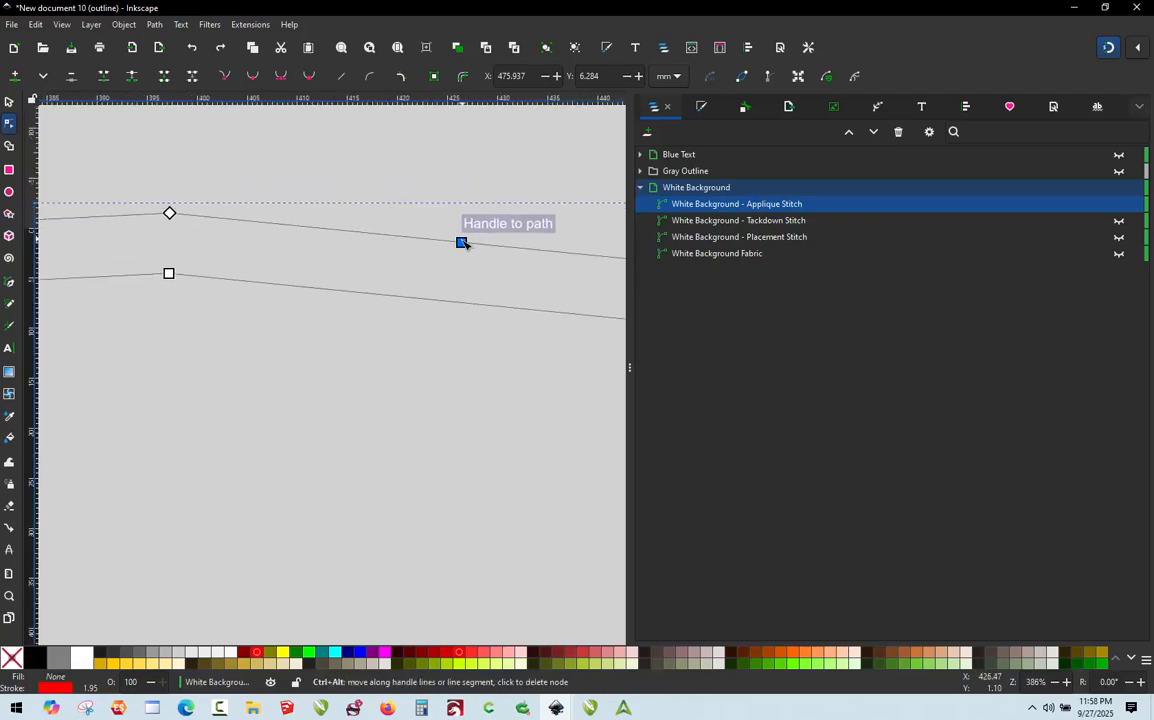
scroll(479, 229, down, 4)
scroll(207, 245, up, 3)
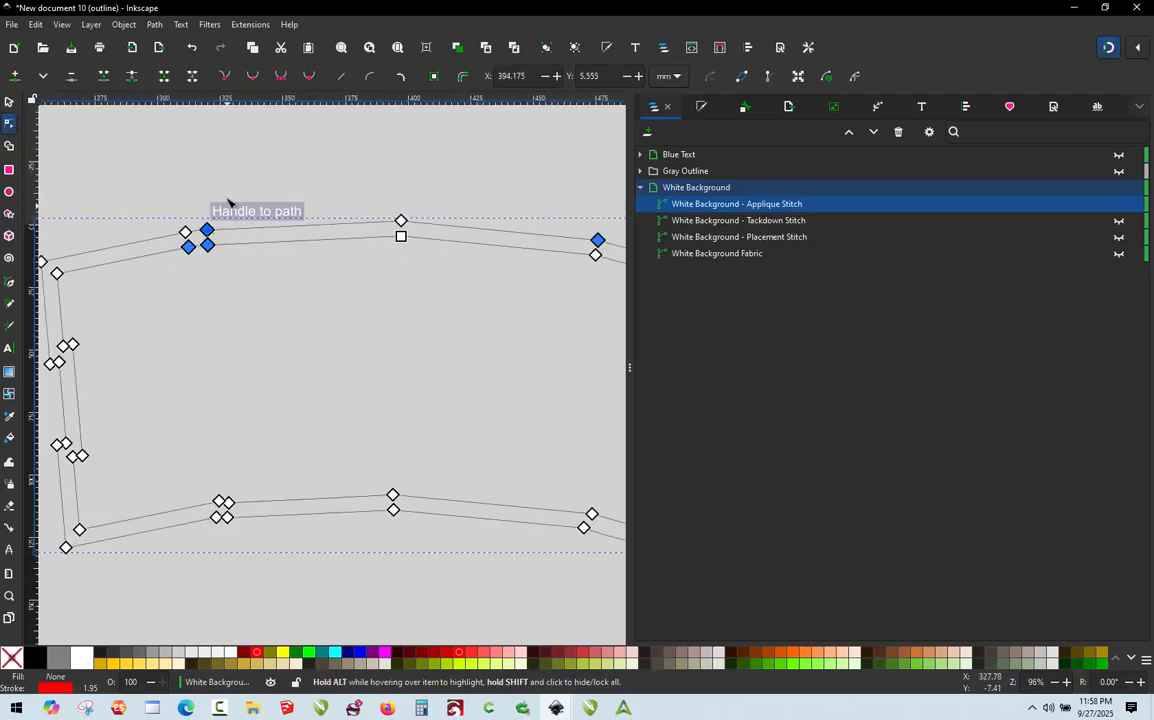
click(276, 192)
Examine the remaining nodes along the left side and around the right side's notch for leftover duplicates.
scroll(275, 191, down, 1)
scroll(111, 317, up, 3)
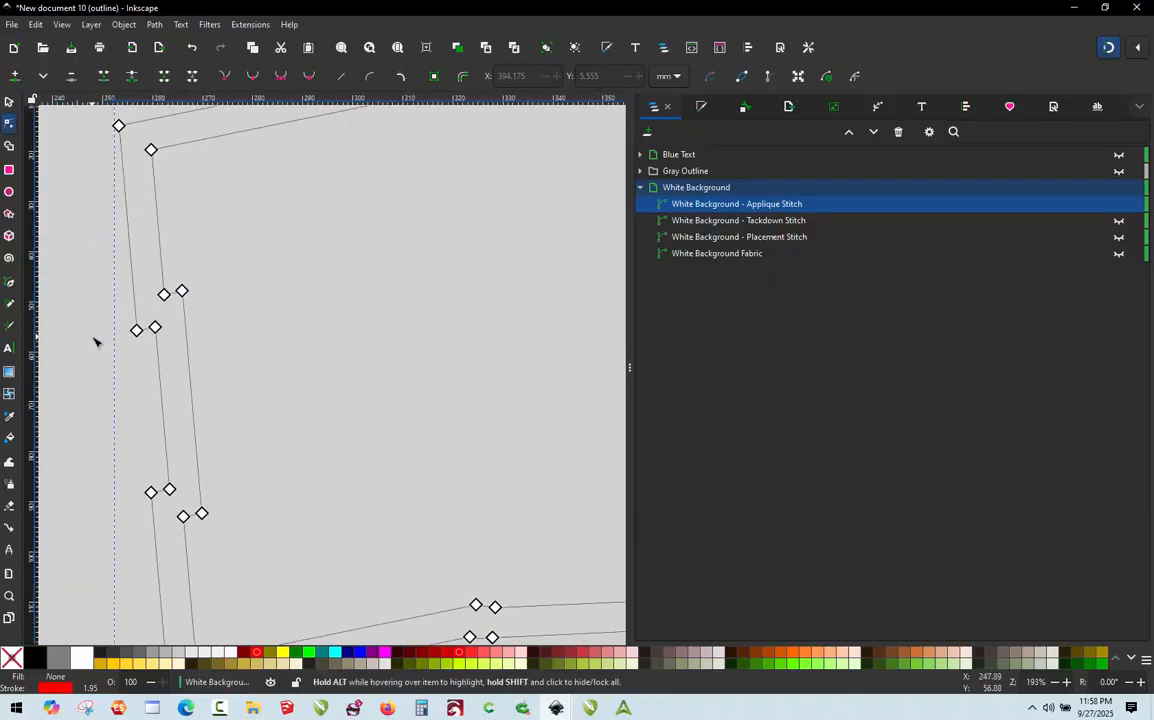
scroll(95, 342, down, 3)
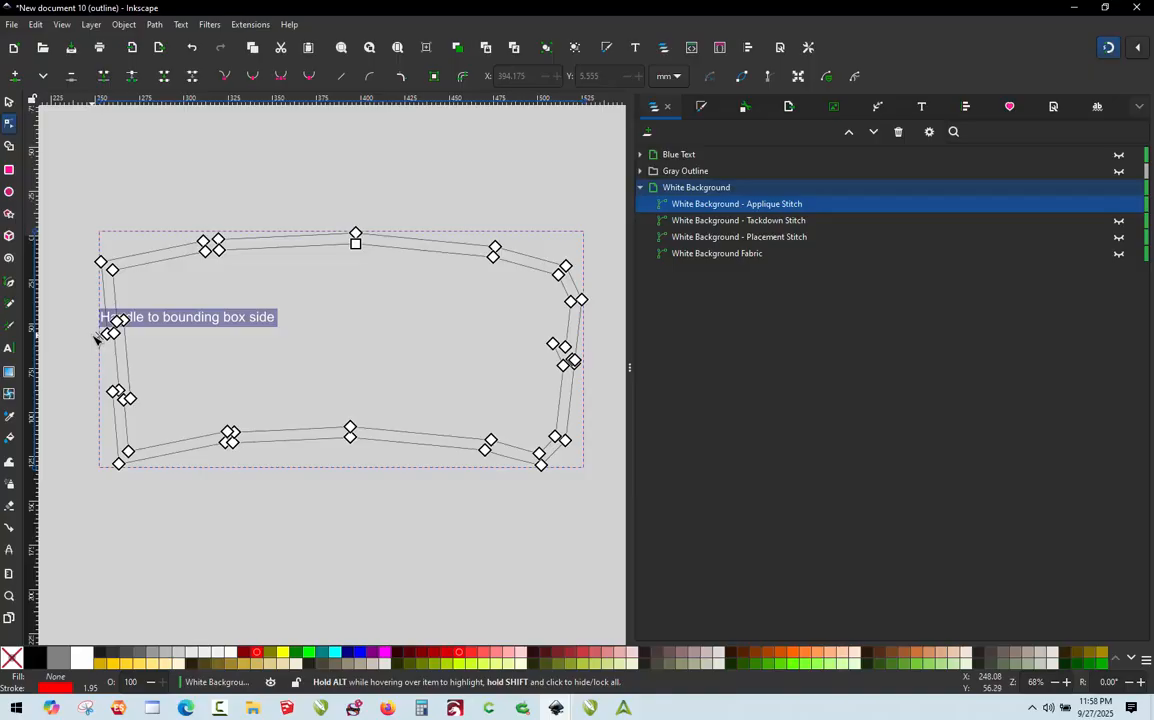
scroll(582, 376, up, 3)
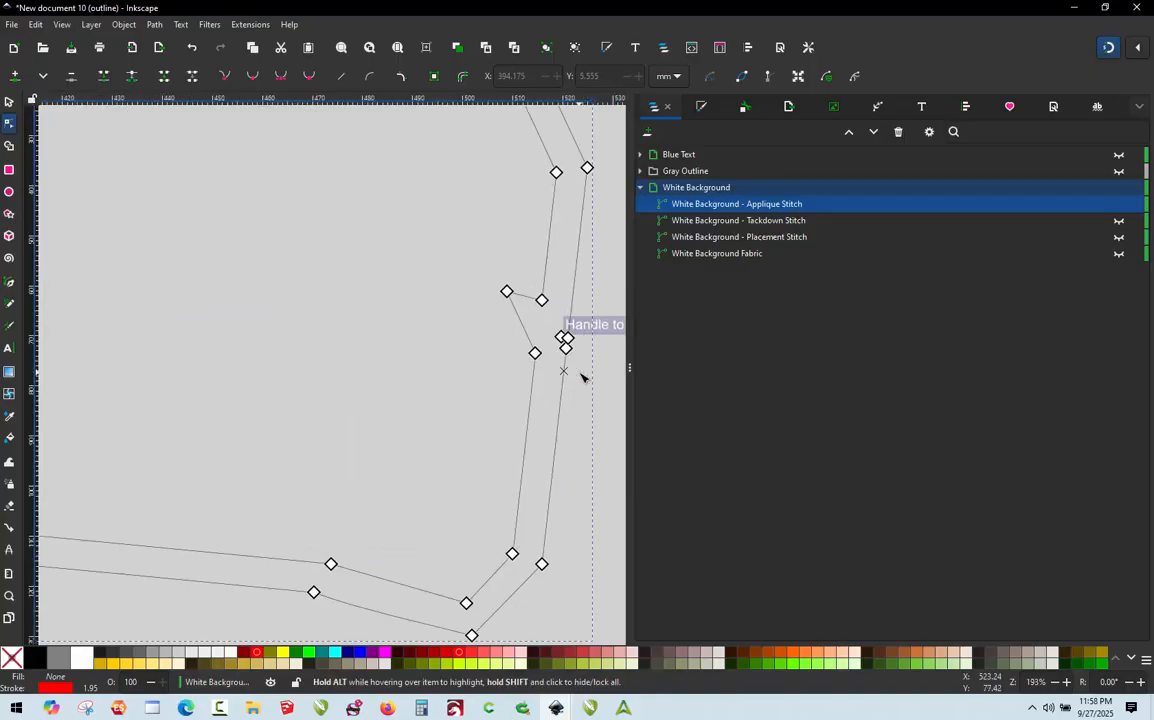
scroll(582, 376, up, 4)
scroll(541, 330, down, 4)
click(533, 324)
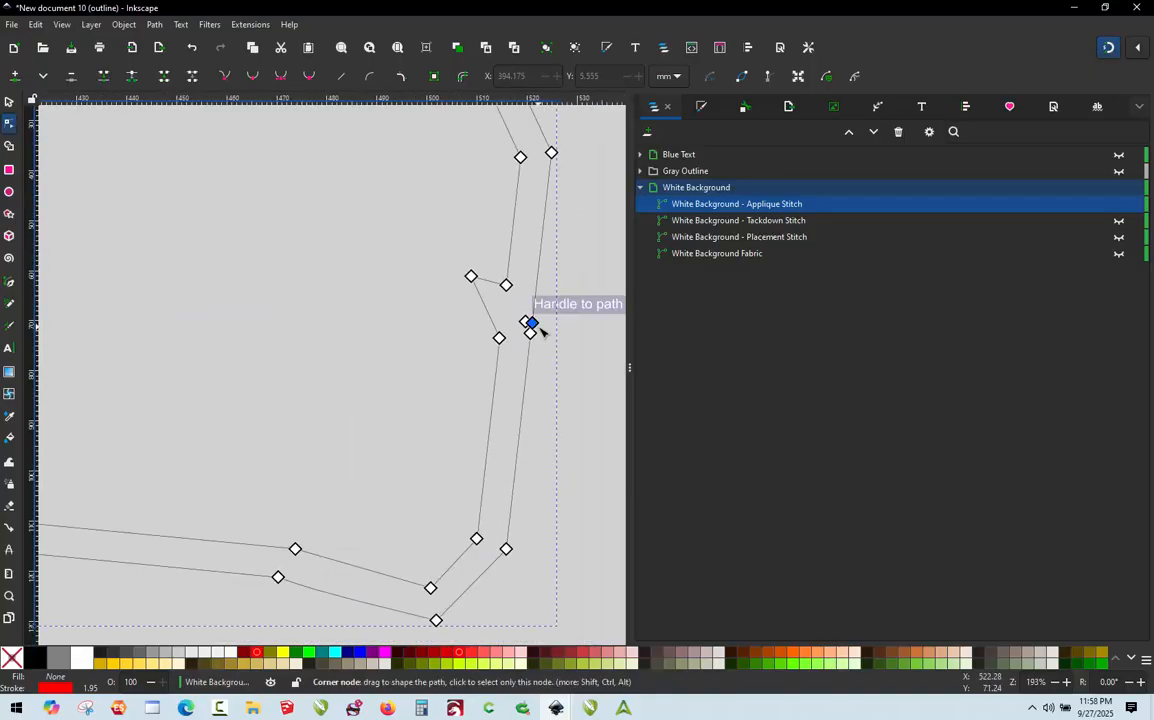
scroll(541, 330, down, 5)
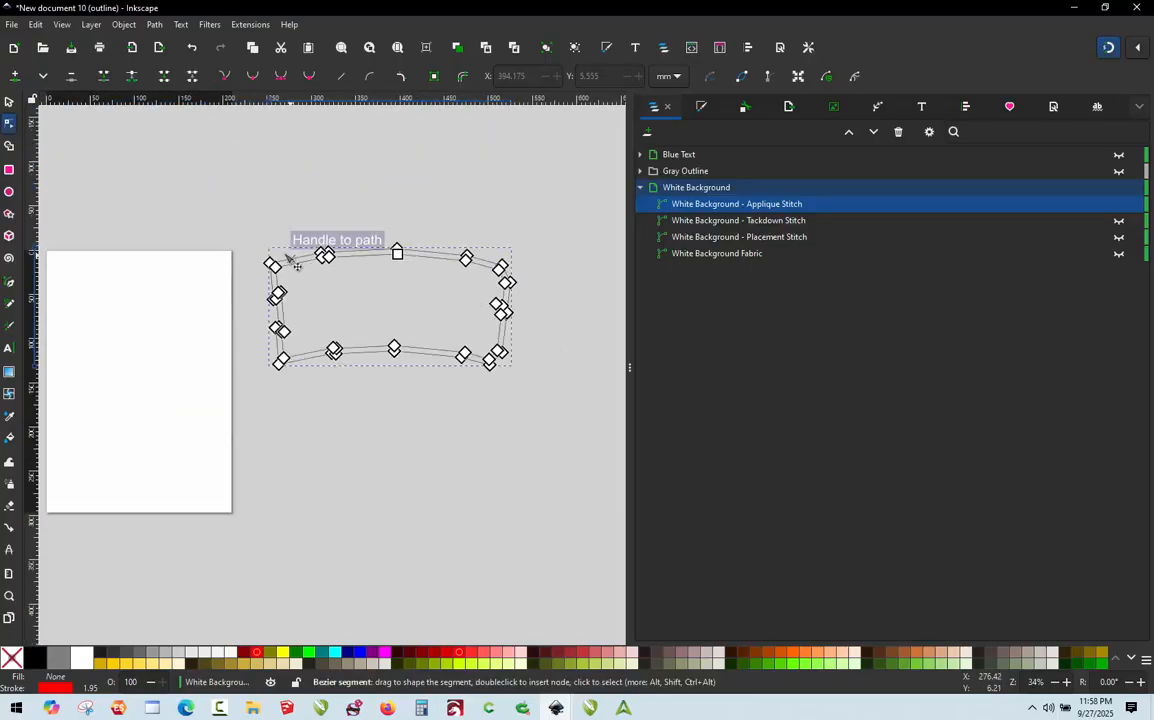
Select all nodes of the applique stitch path and preview its satin column in the Ink/Stitch Params simulation.
drag(234, 232, 578, 412)
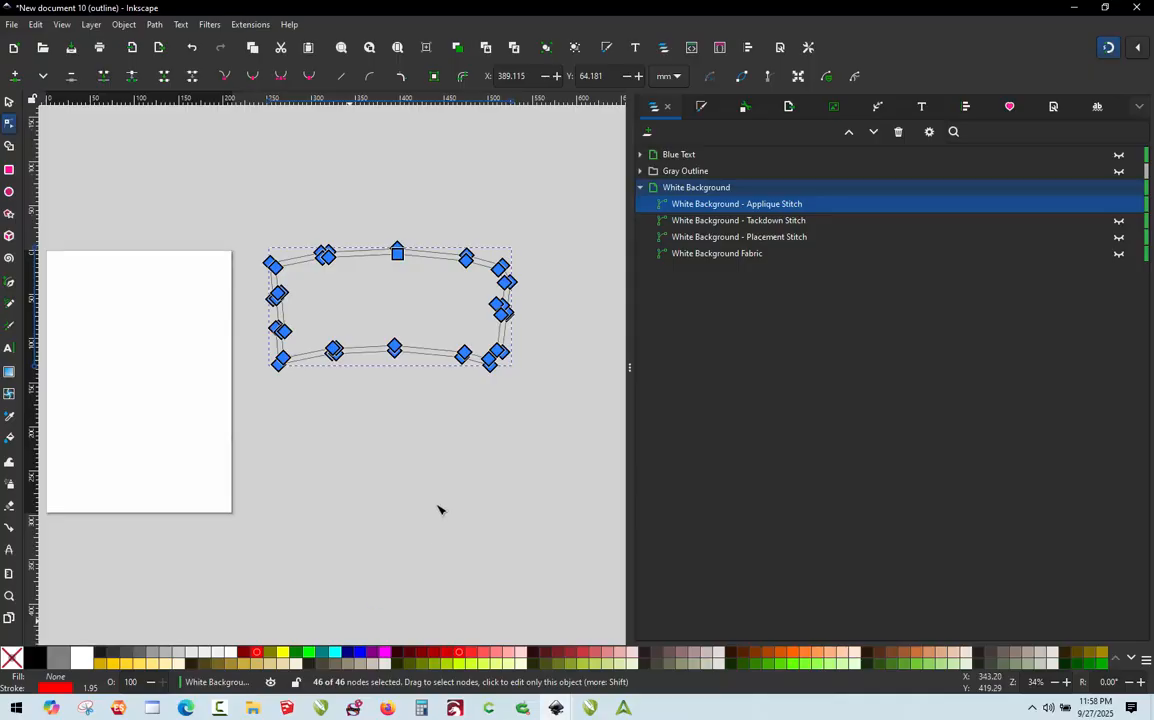
scroll(479, 350, up, 1)
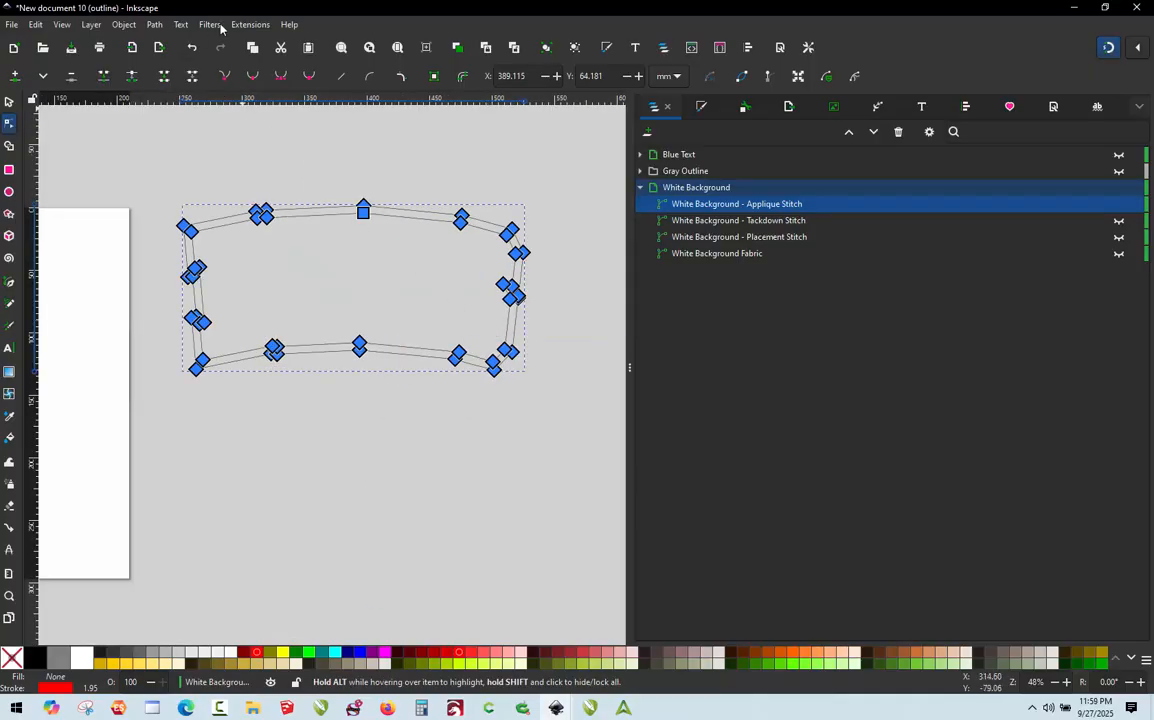
click(251, 24)
mouse_move(290, 214)
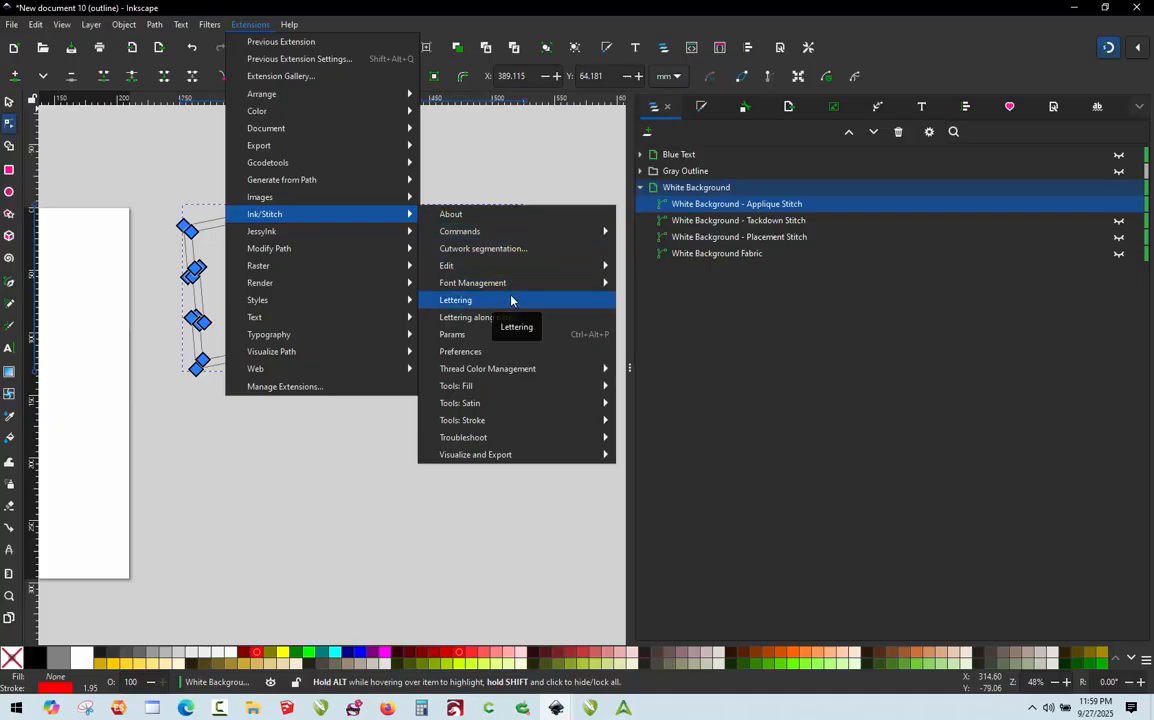
click(497, 338)
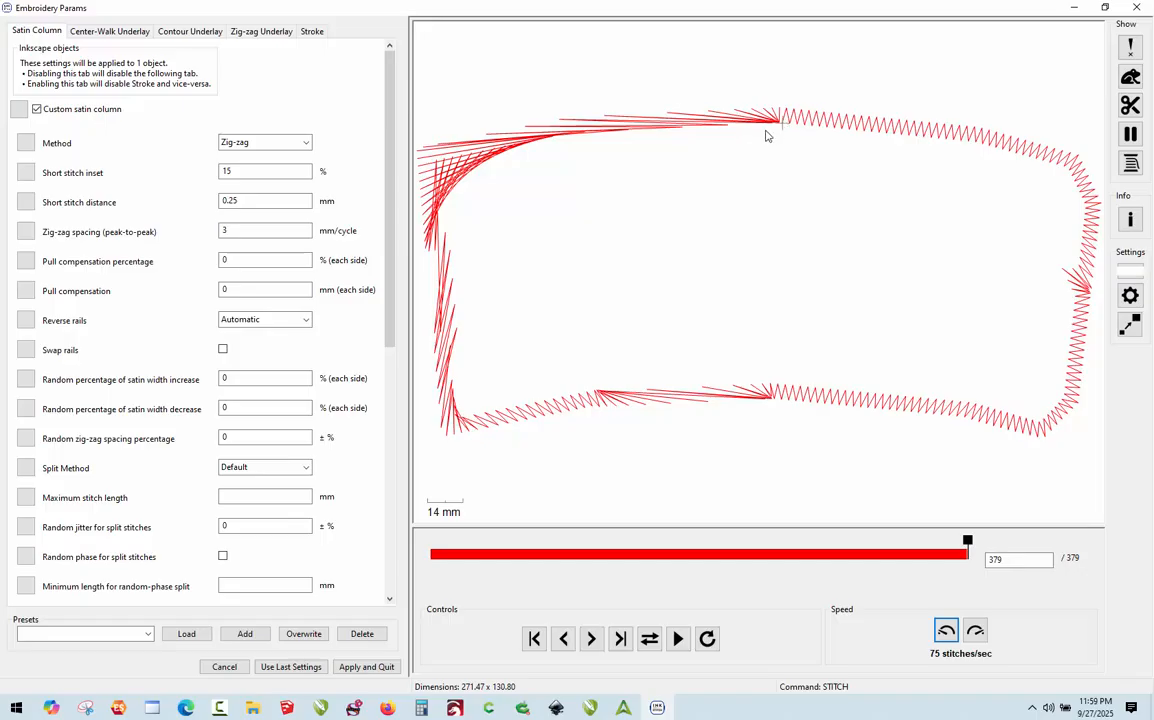
click(1145, 8)
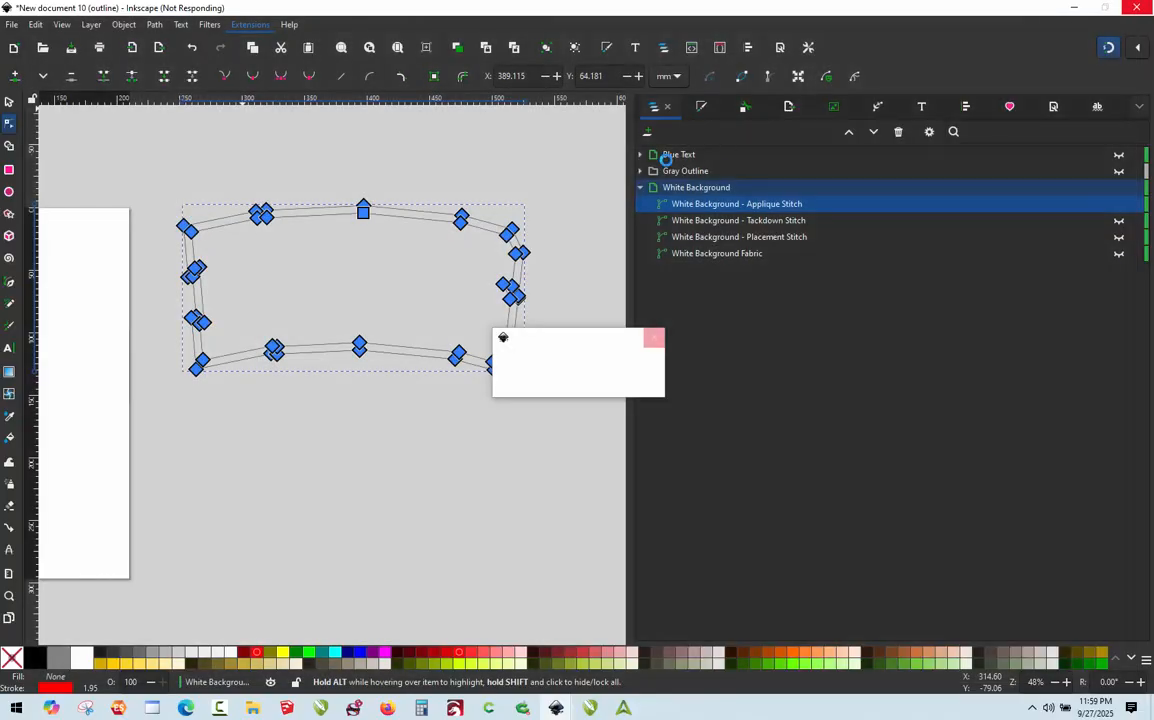
Test-move the outer line's node at the middle of the top edge, and undo the move.
click(362, 173)
scroll(359, 170, up, 4)
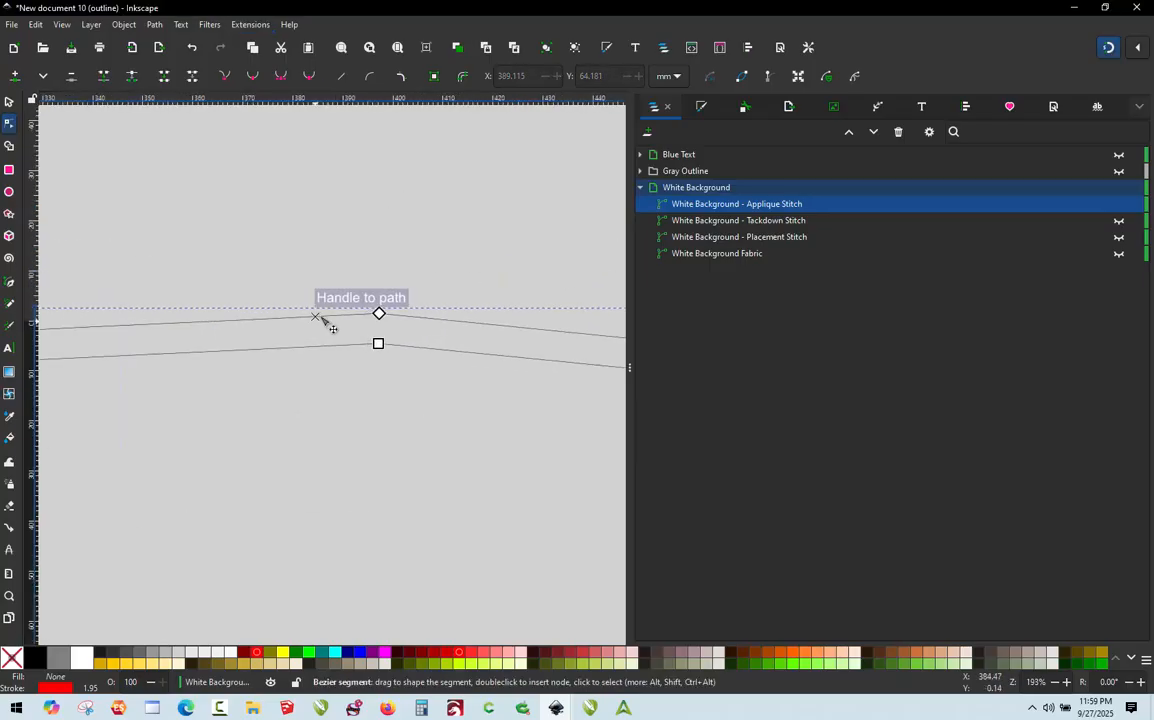
drag(319, 295, 434, 414)
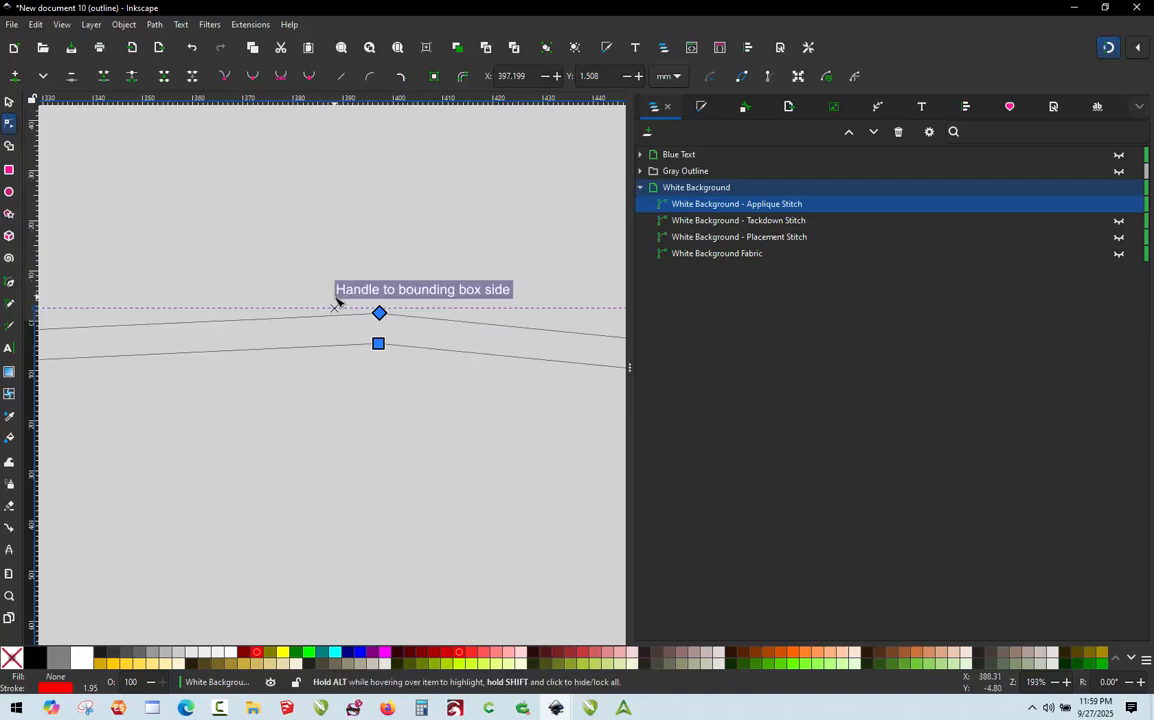
drag(335, 300, 422, 391)
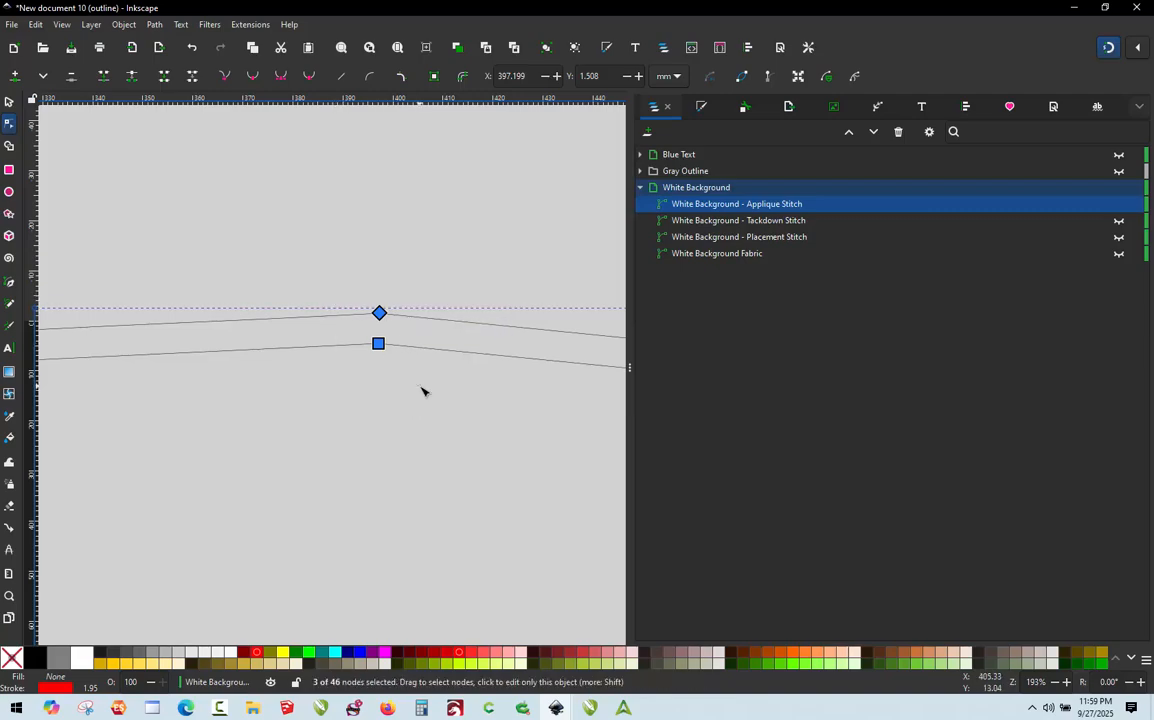
click(415, 378)
drag(381, 315, 401, 241)
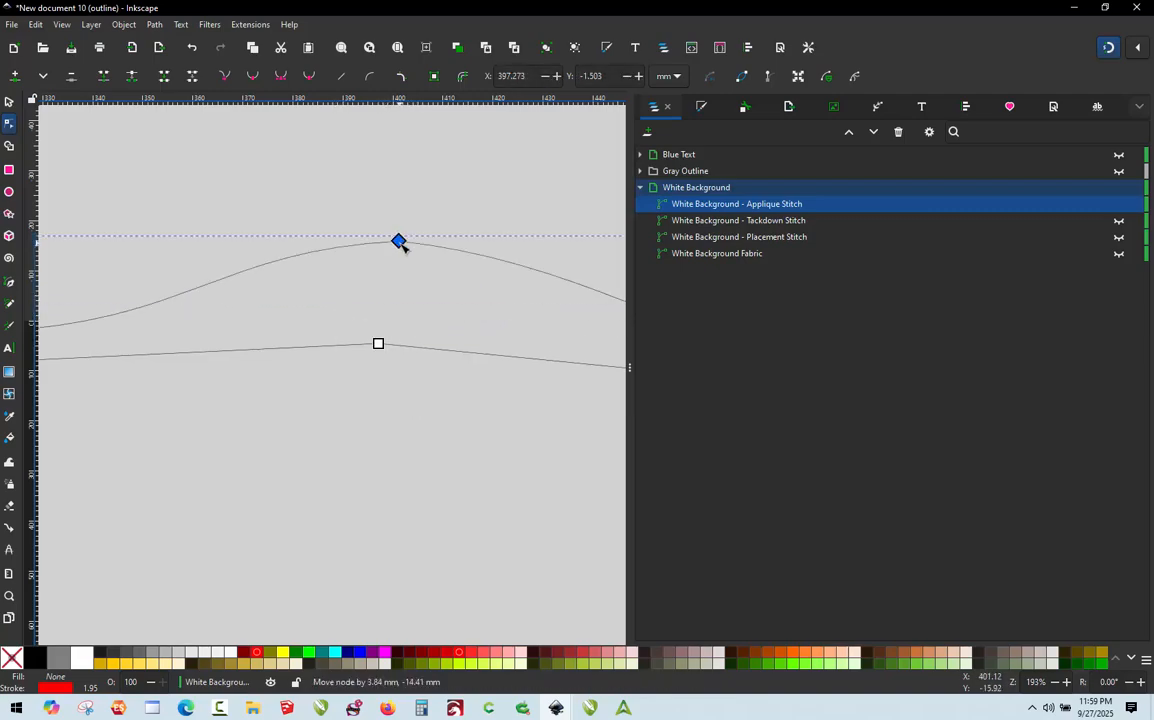
key(ctrl+z)
Test-move the inner line's node at the middle of the top edge, undo the move, and delete the duplicate node stacked there.
drag(381, 345, 325, 495)
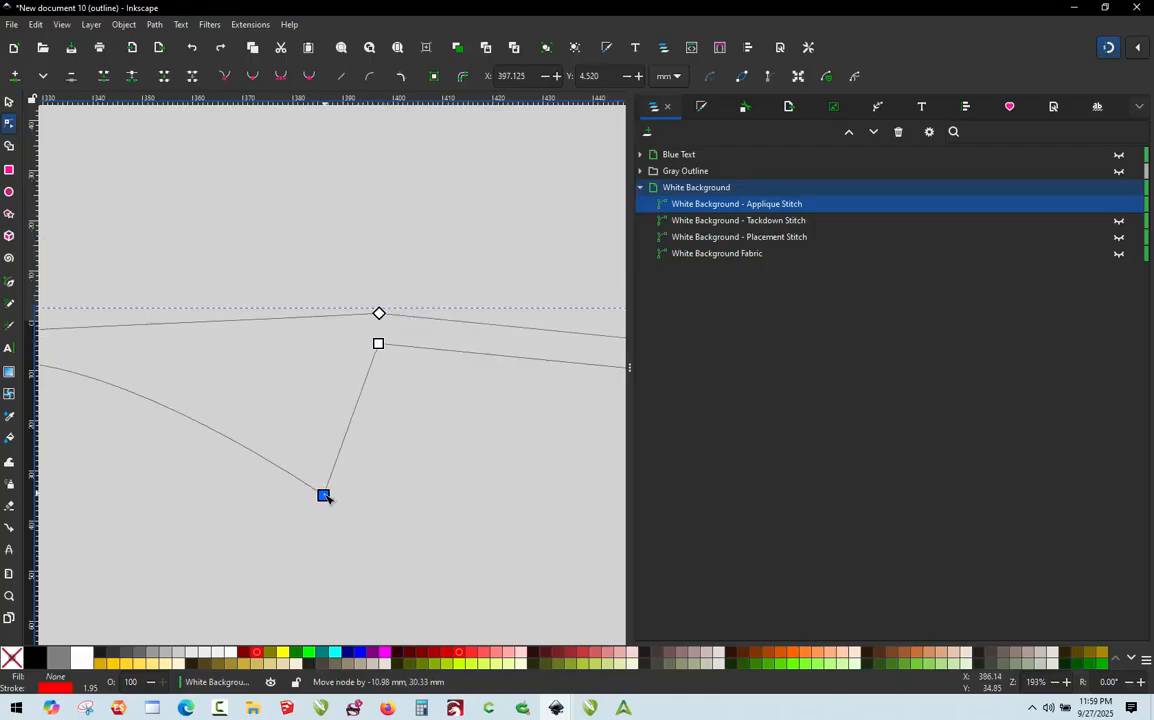
key(ctrl+z)
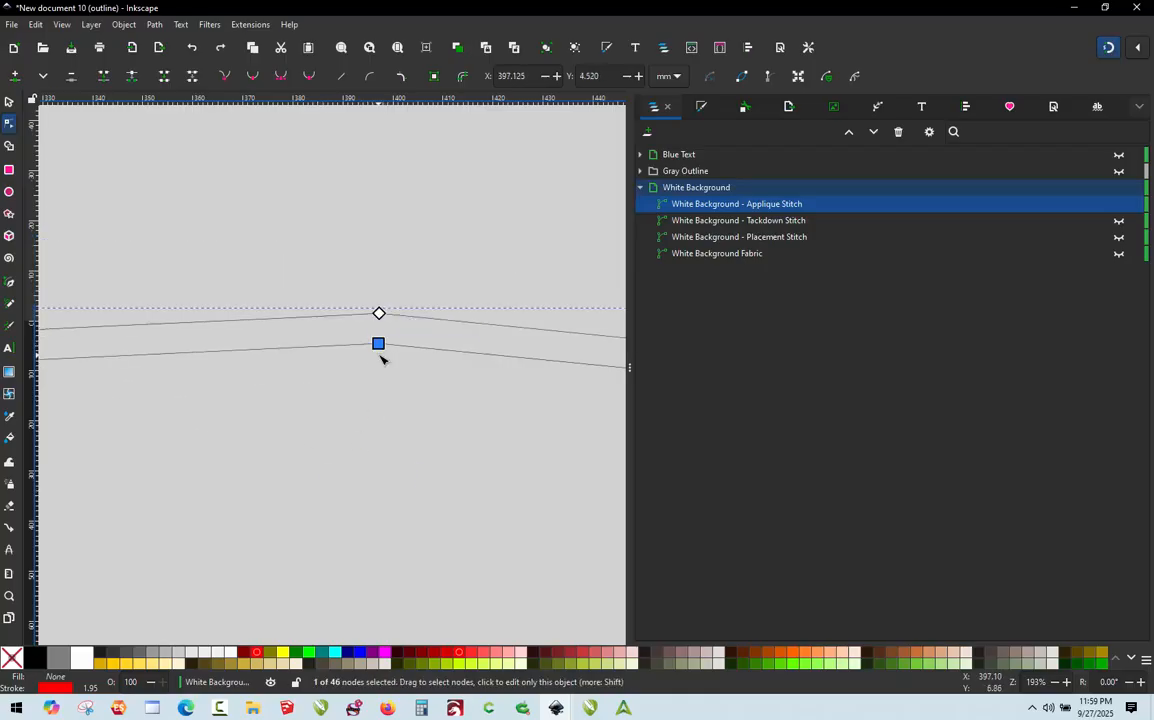
click(389, 248)
scroll(389, 248, down, 1)
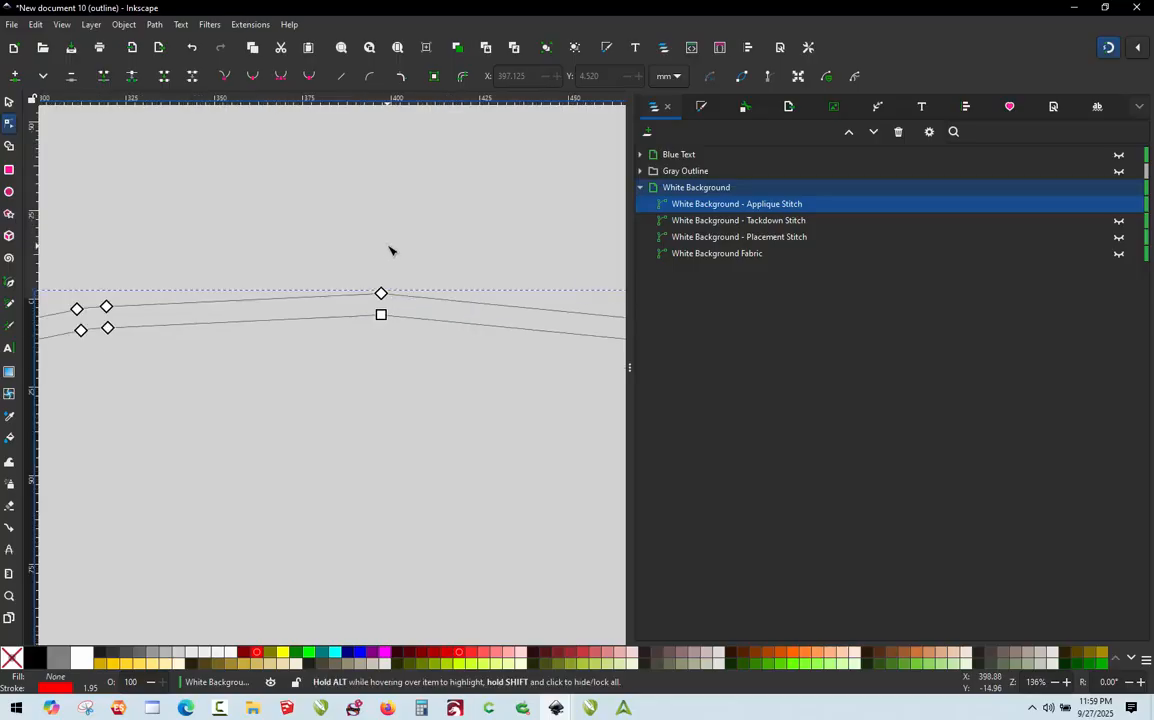
scroll(389, 248, down, 2)
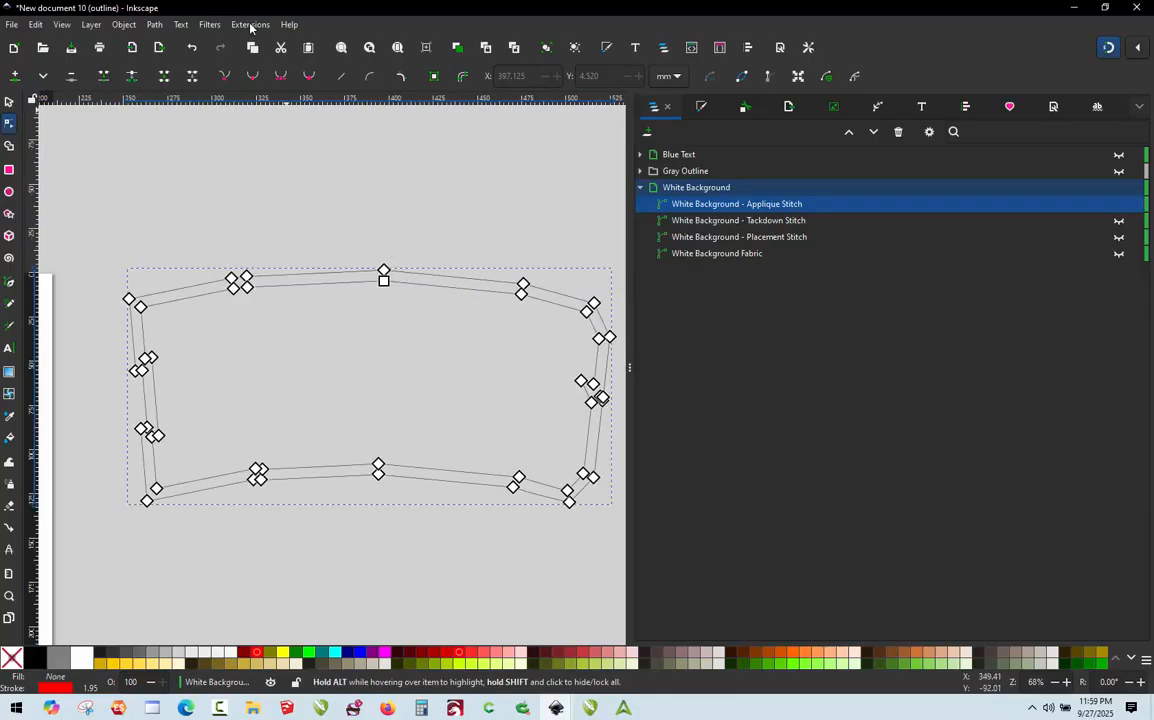
Preview the edited applique stitch path again in Ink/Stitch Params, and close the simulation without applying settings.
click(248, 25)
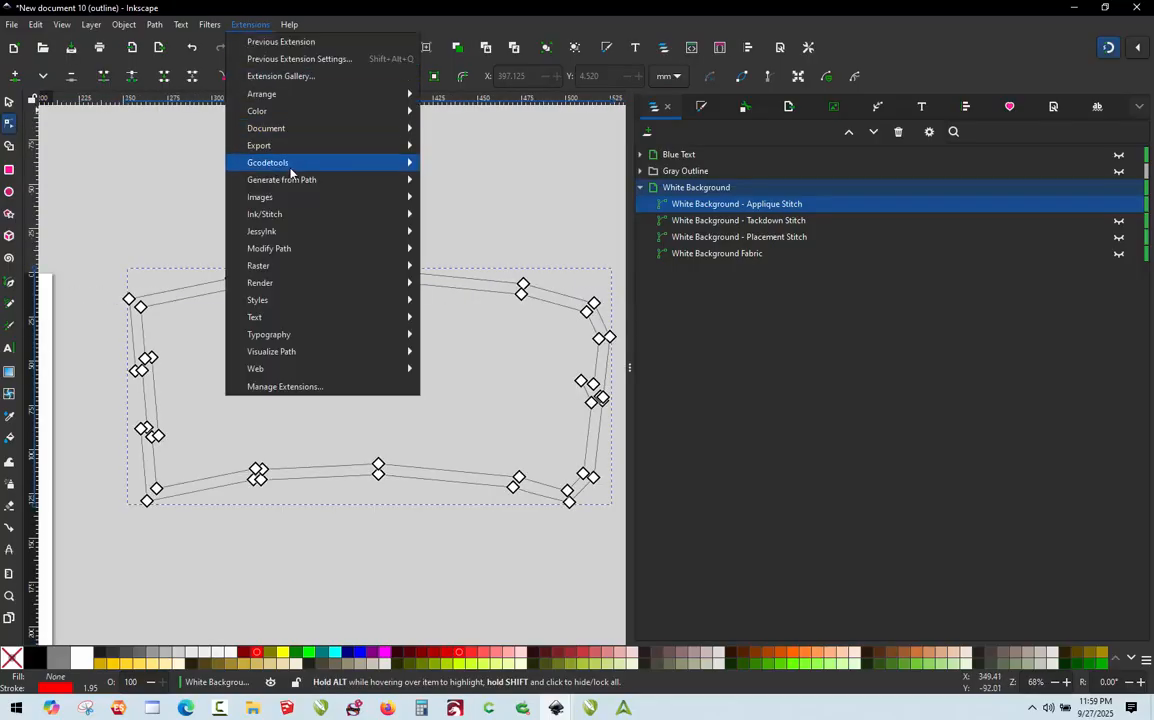
mouse_move(309, 204)
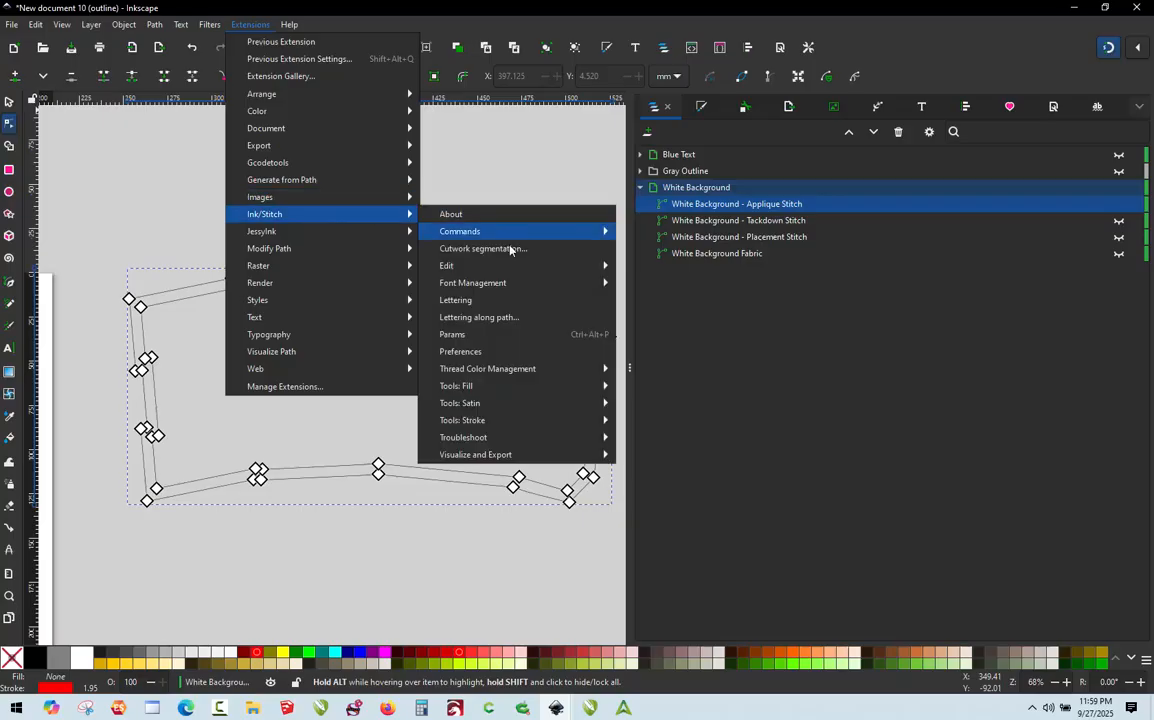
mouse_move(510, 268)
click(455, 334)
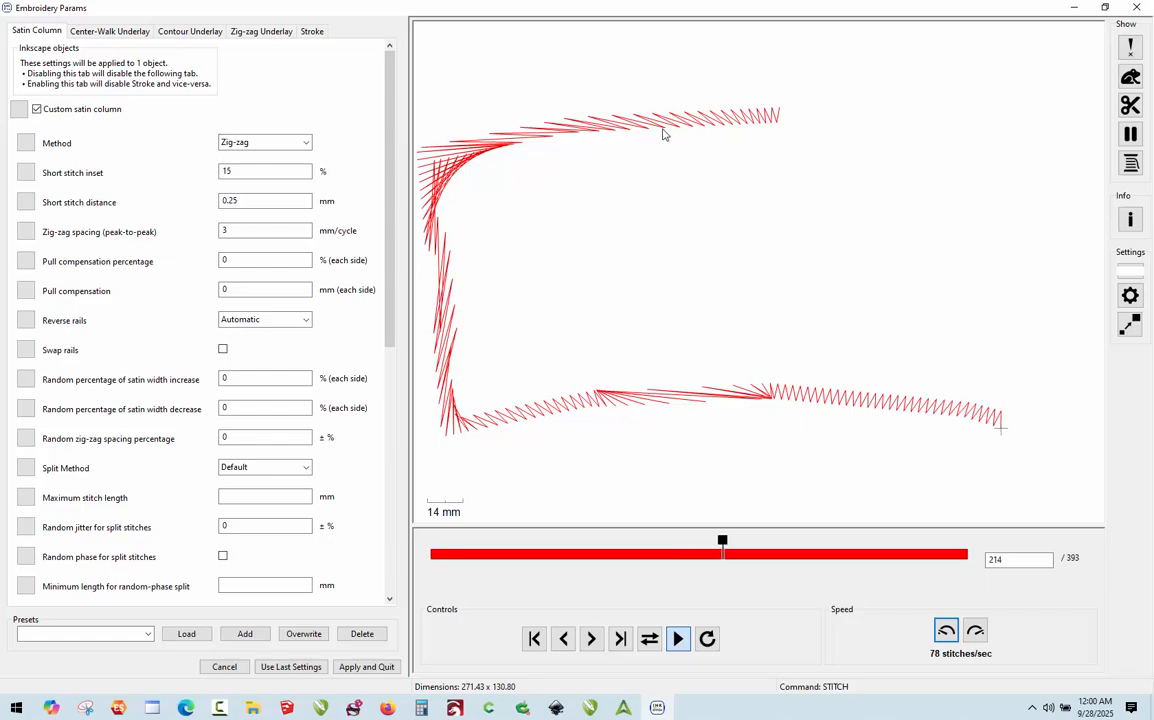
click(1136, 8)
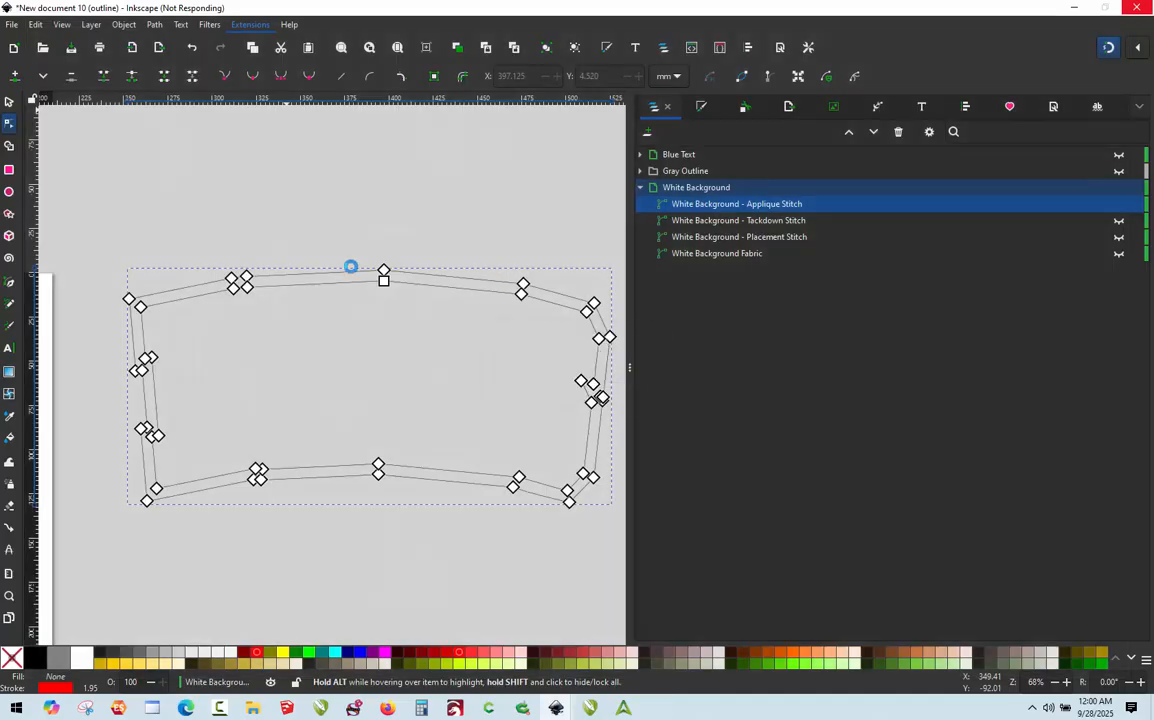
Test-move the inner line's node at the top edge's left bend, undo the move, and delete the duplicate node stacked at that bend.
drag(247, 287, 287, 330)
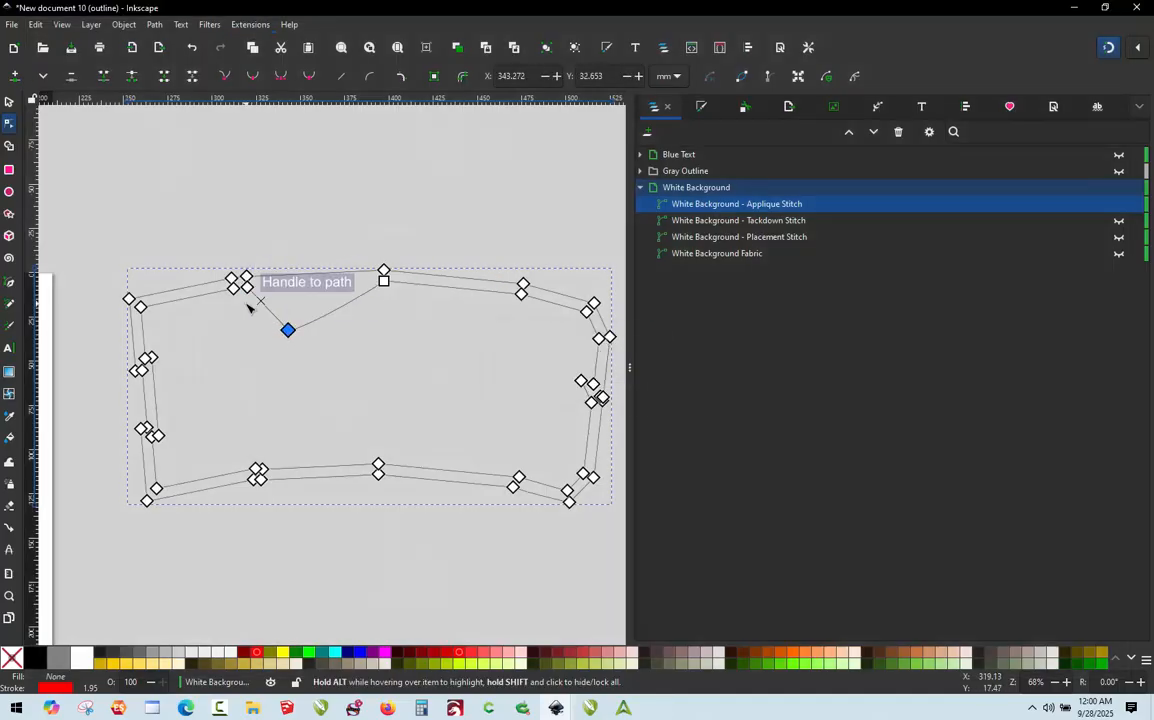
key(ctrl+z)
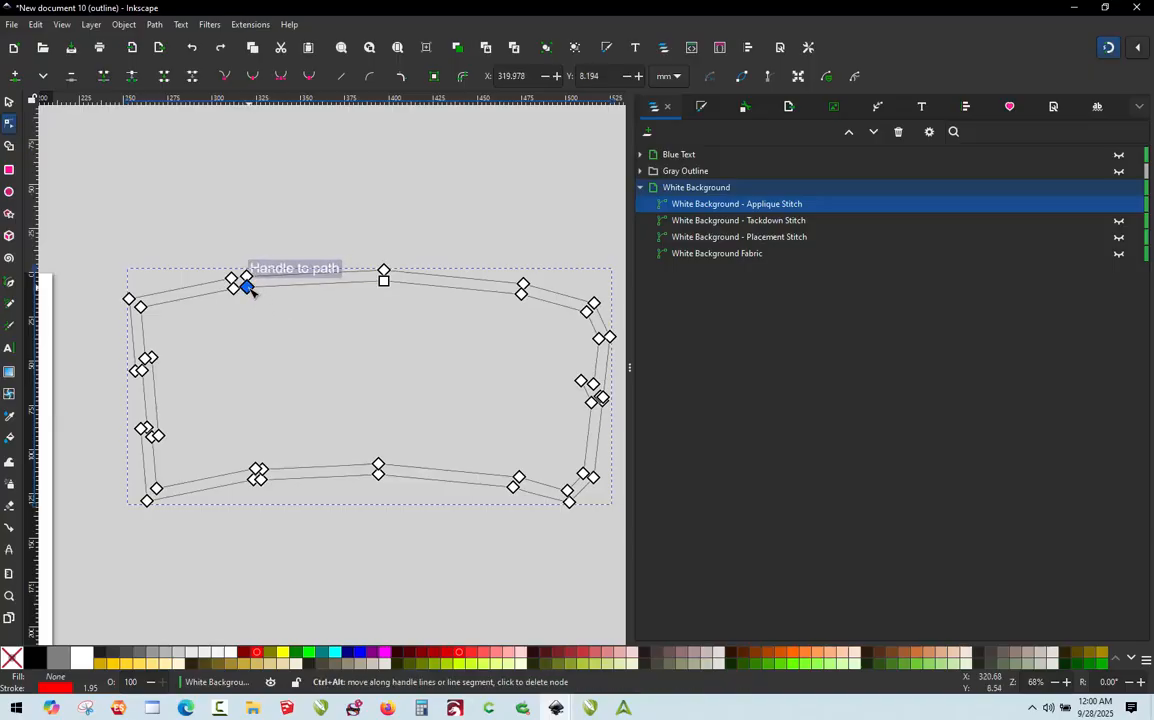
key(Escape)
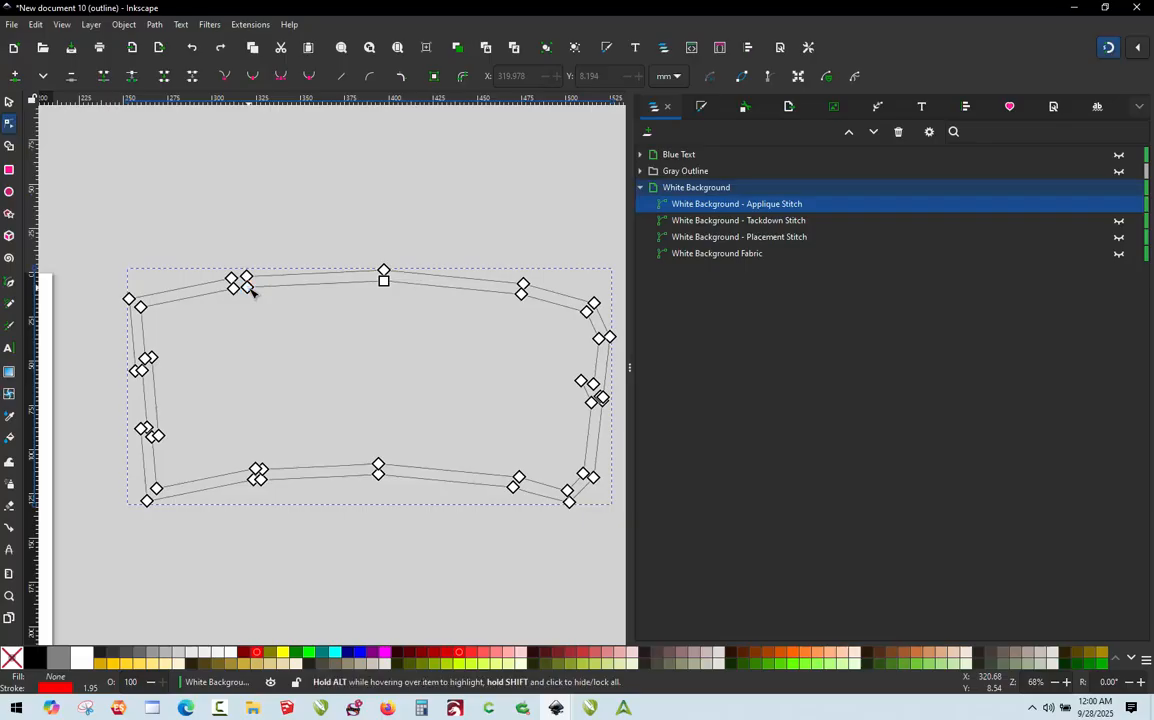
click(247, 287)
shift+click(233, 289)
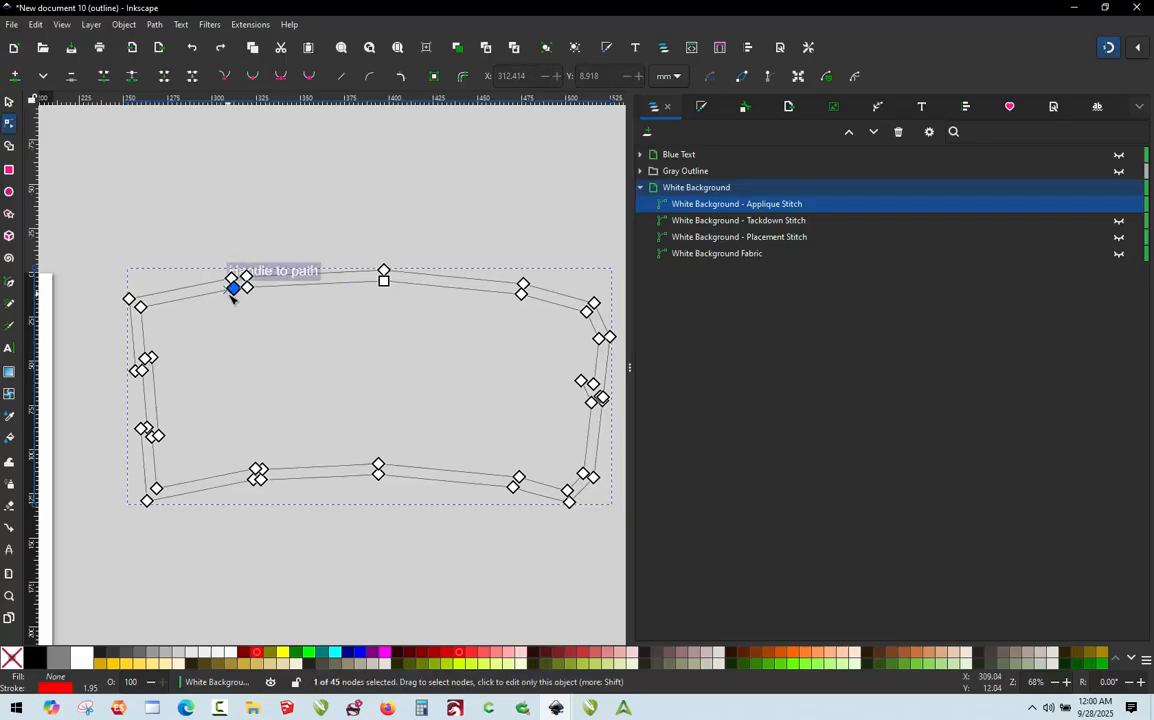
shift+click(231, 278)
scroll(237, 262, up, 4)
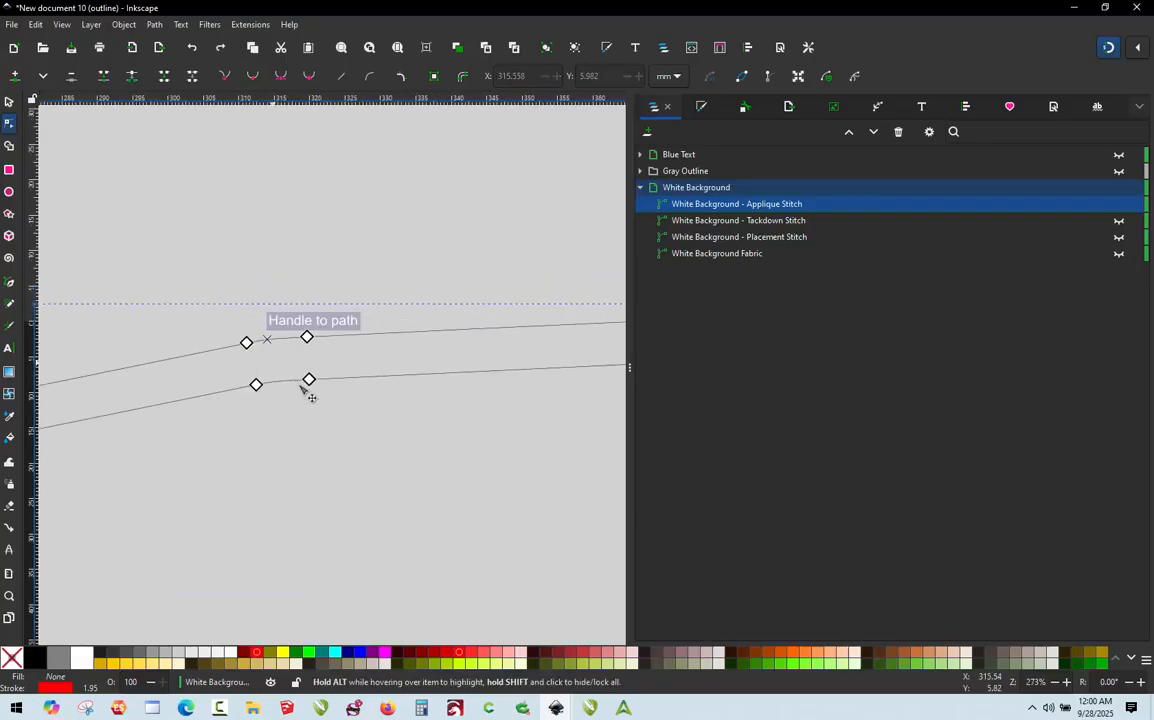
click(309, 381)
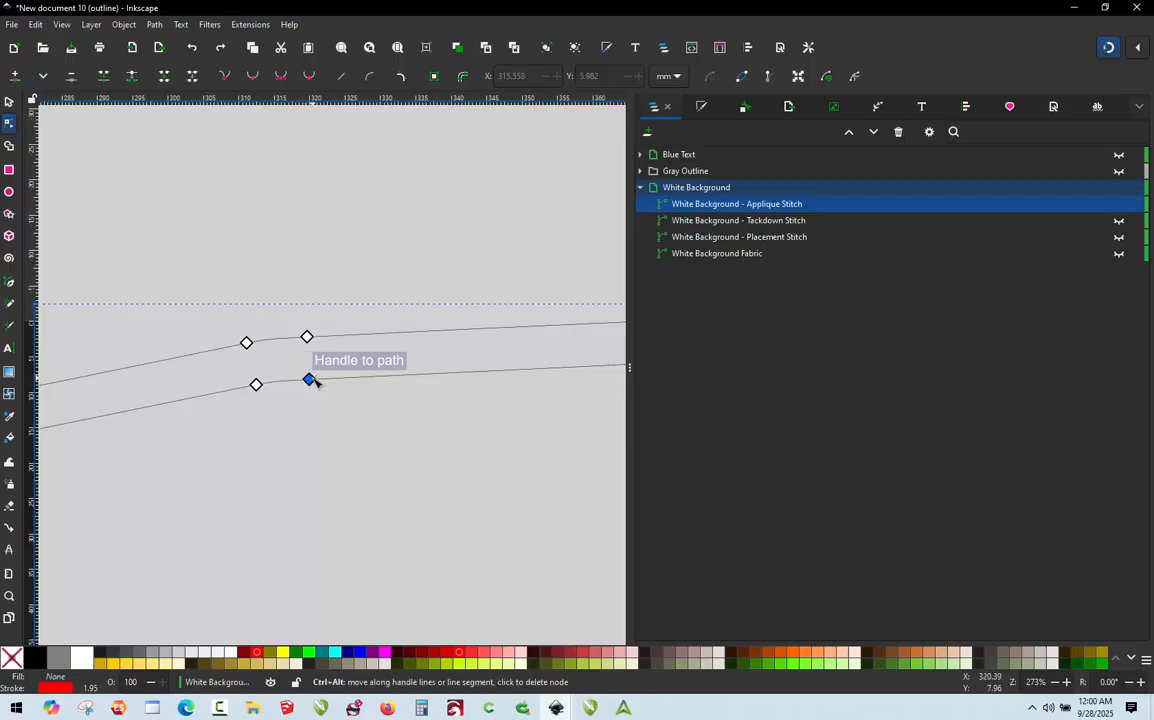
scroll(241, 352, down, 3)
scroll(442, 348, up, 1)
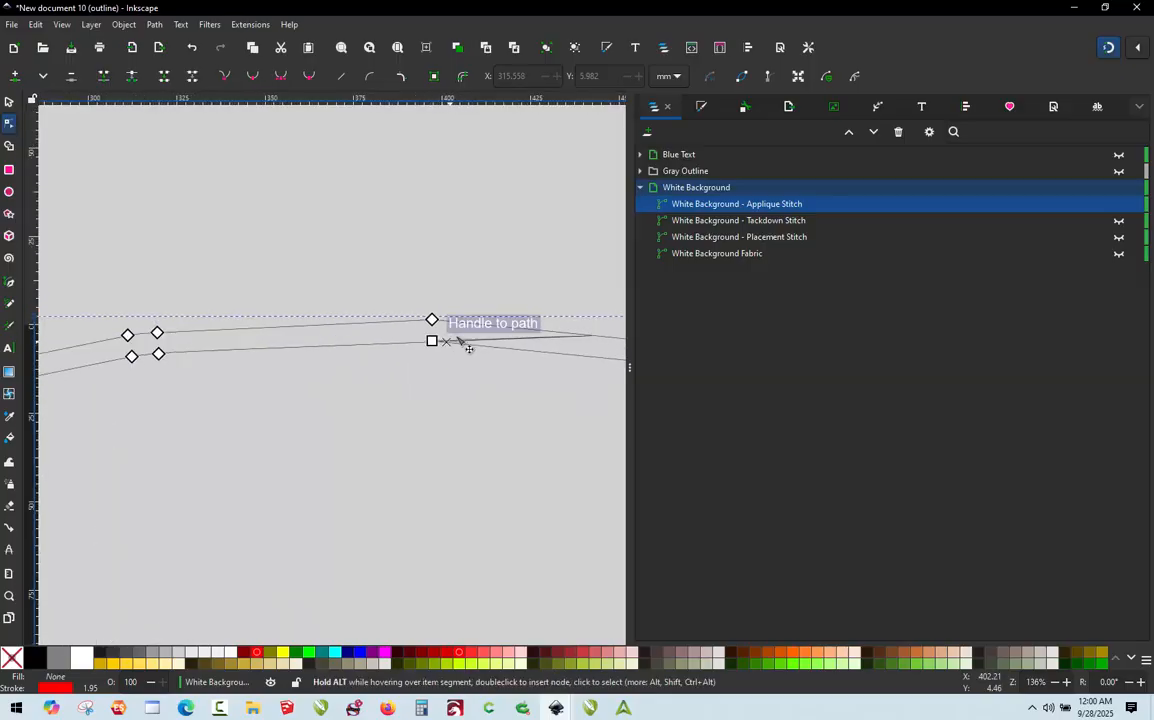
Straighten the inner line's top segment between the left bend and the middle node, and make the middle node a corner.
click(363, 352)
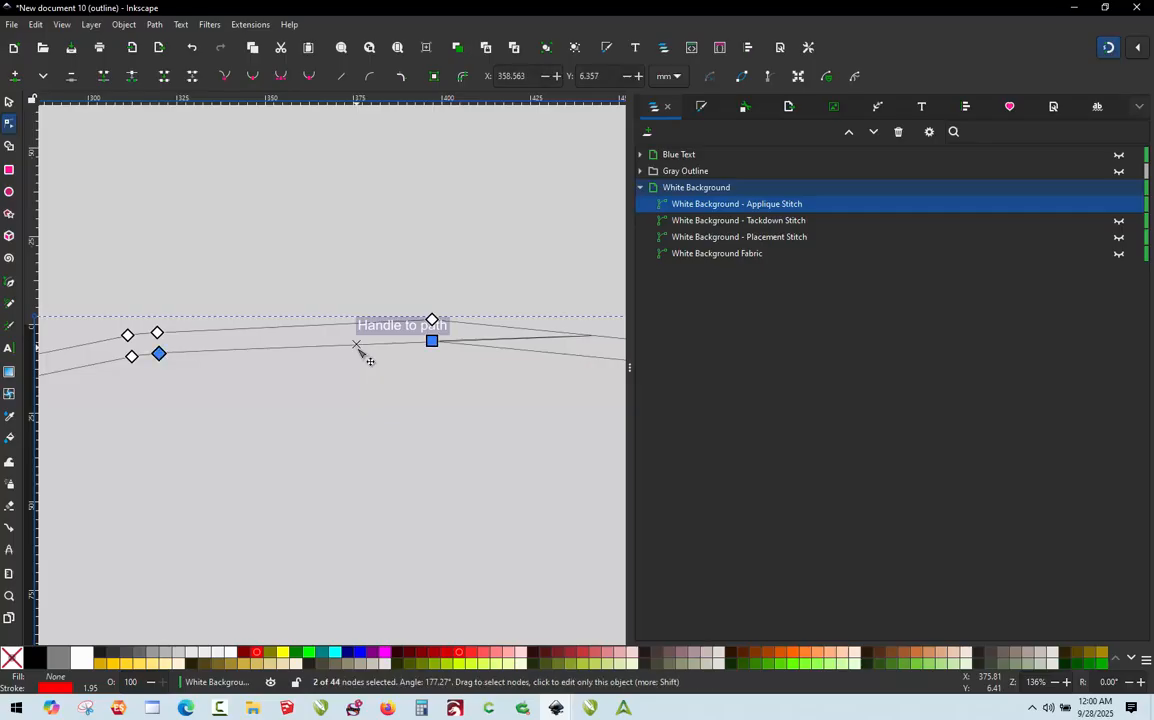
click(347, 76)
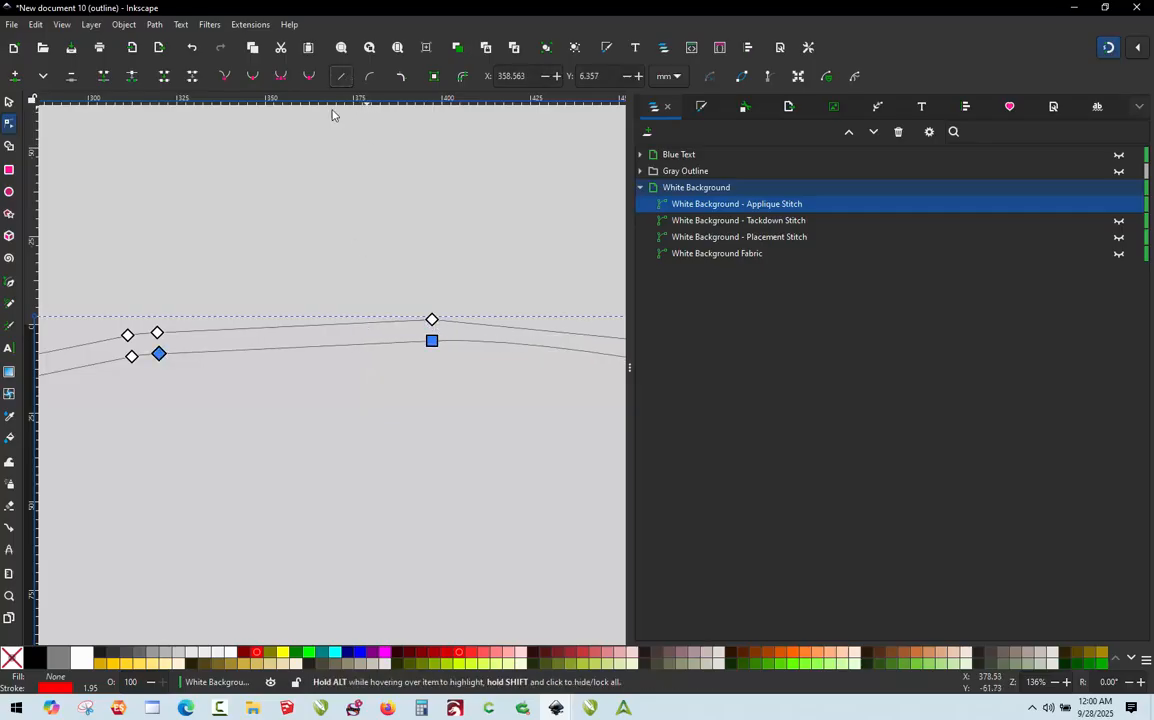
scroll(355, 312, down, 1)
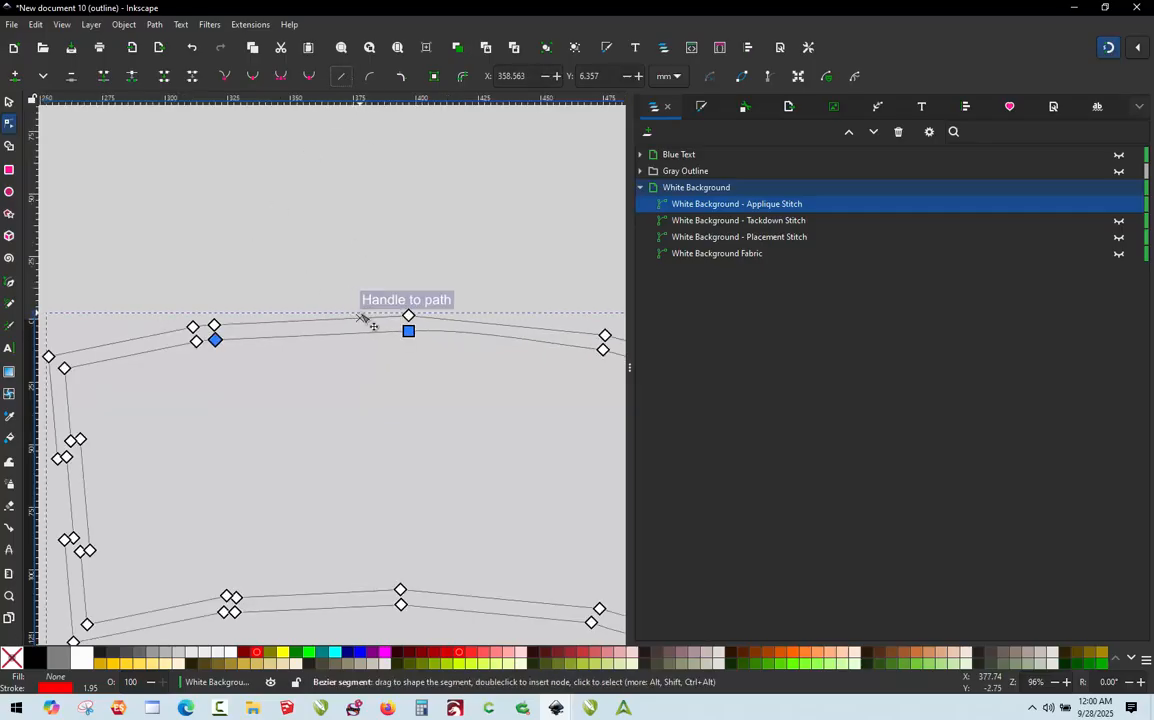
click(409, 331)
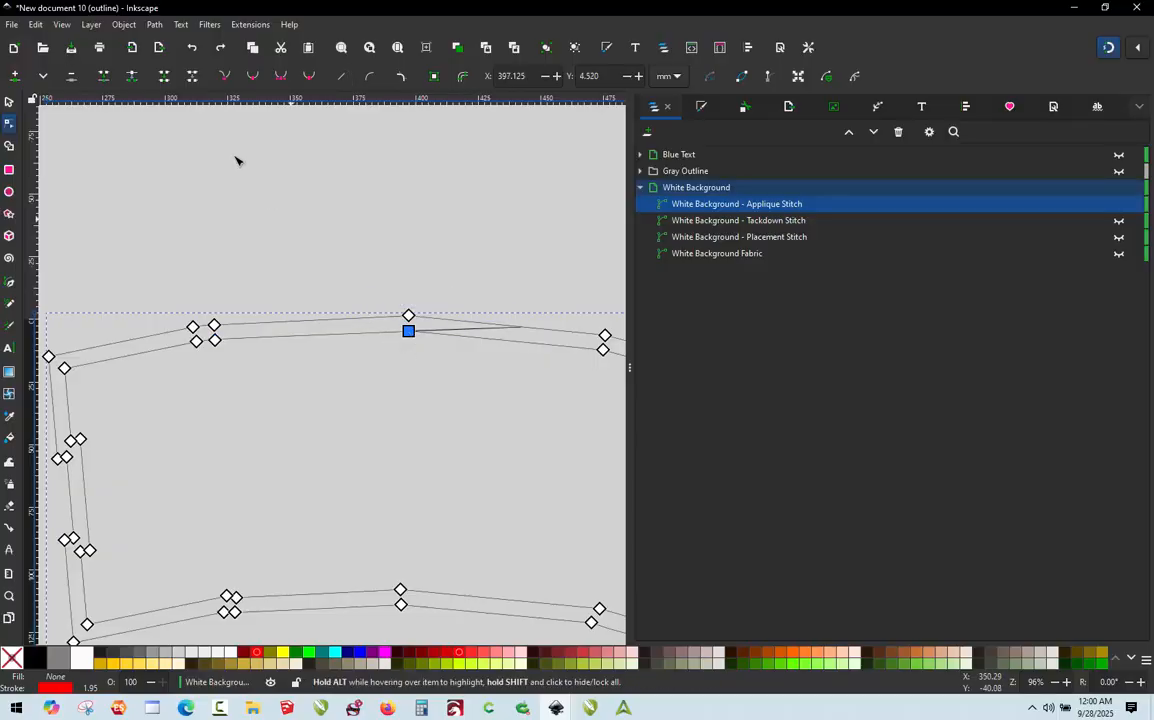
click(350, 336)
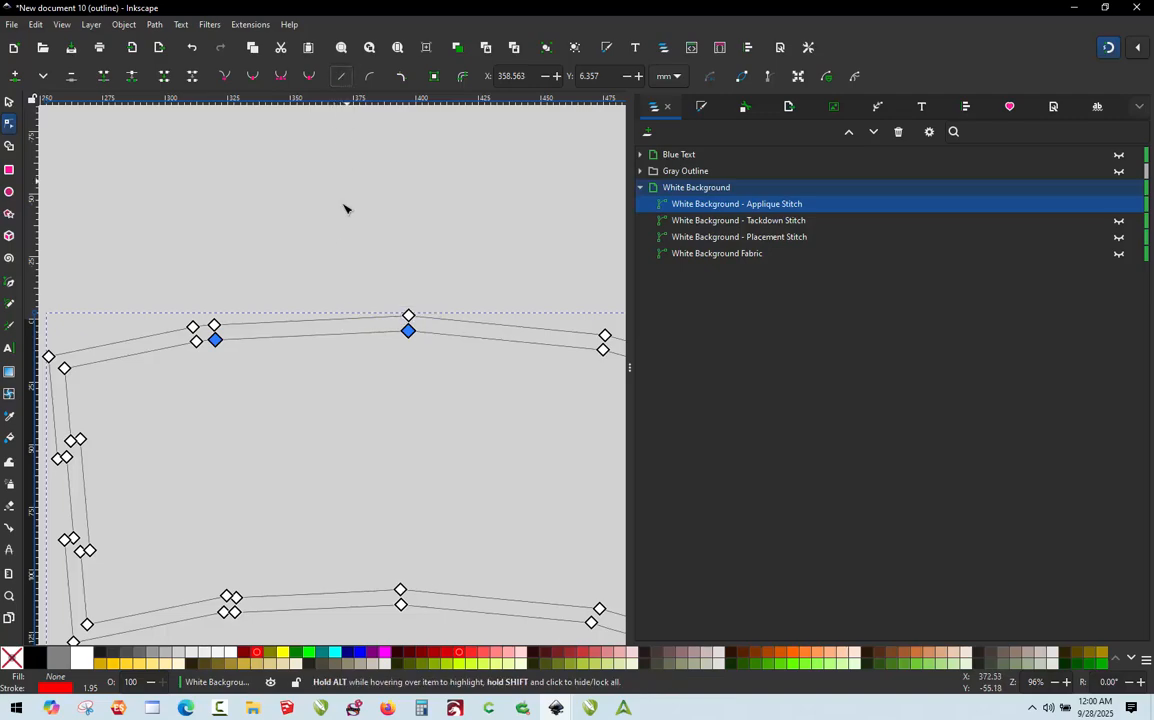
Preview the satin column's stitching in Ink/Stitch Params, and close the simulation without applying settings.
scroll(344, 208, down, 3)
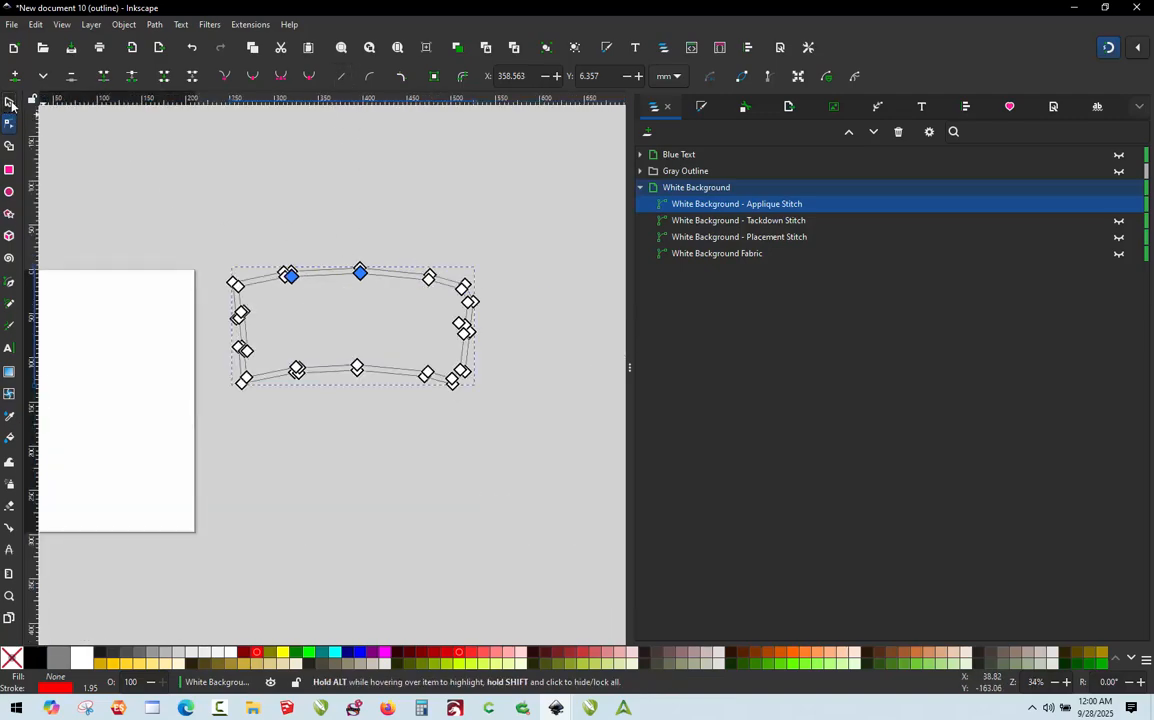
click(10, 103)
click(183, 232)
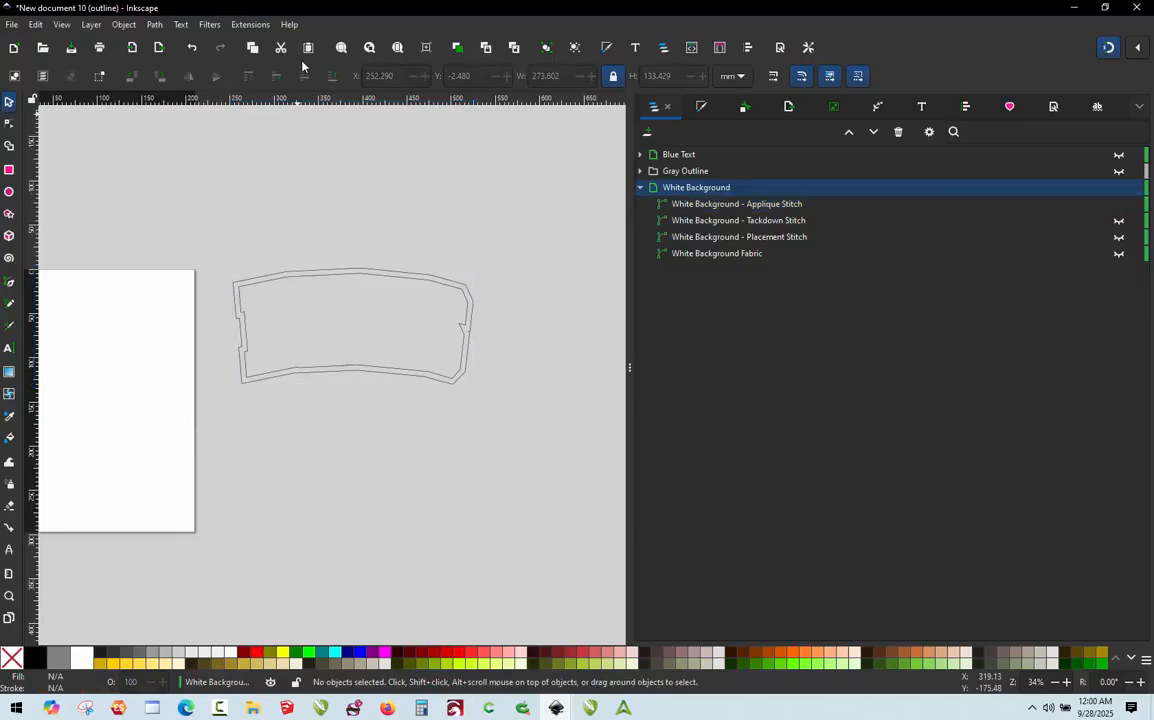
click(250, 24)
mouse_move(300, 216)
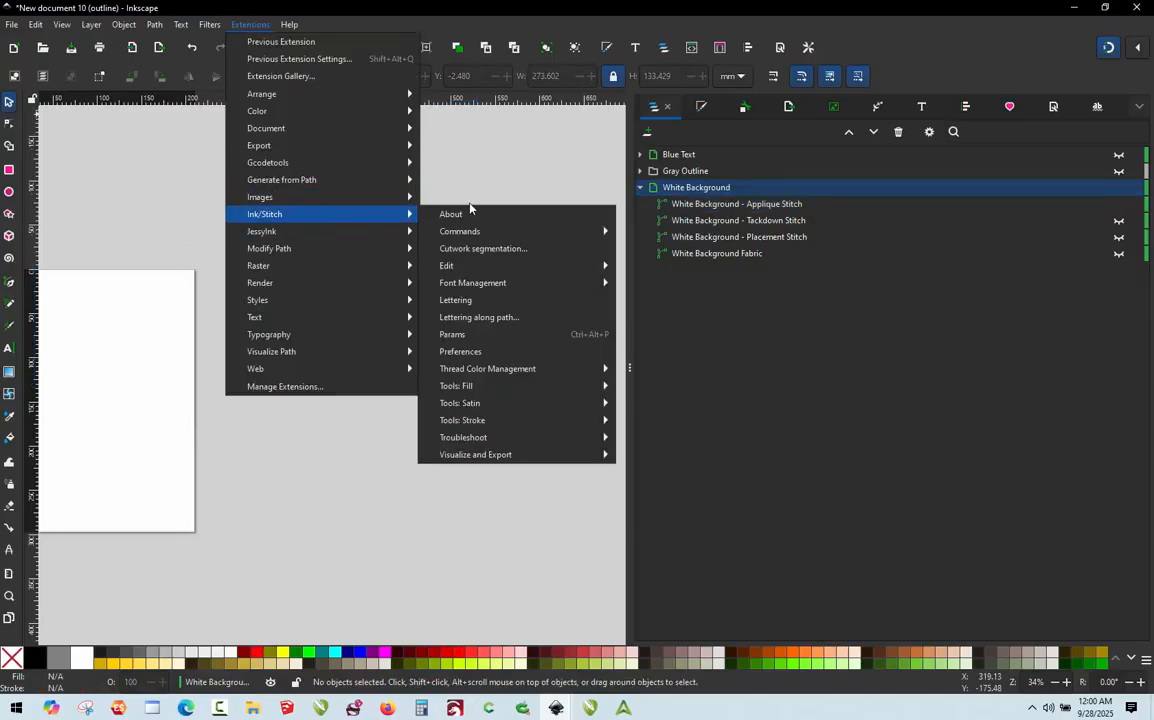
click(482, 349)
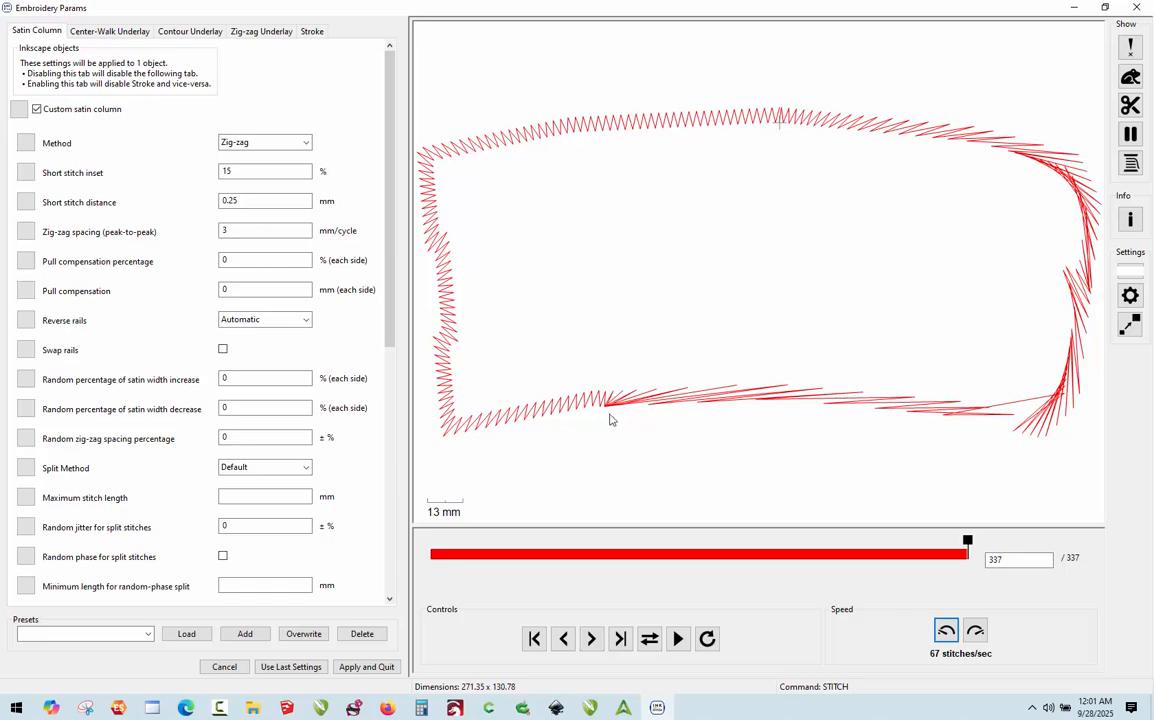
click(1136, 7)
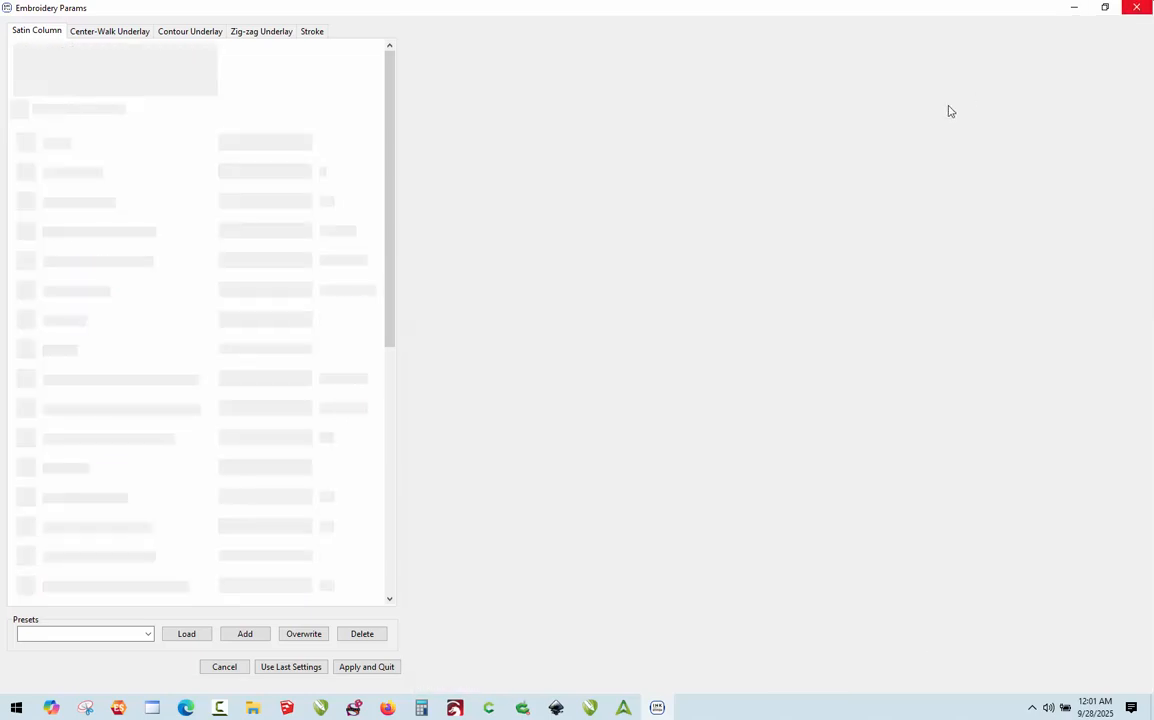
Open the applique stitch path for node editing, and test-move both inner-line nodes at the bottom edge's left bend, undoing each move.
double_click(323, 371)
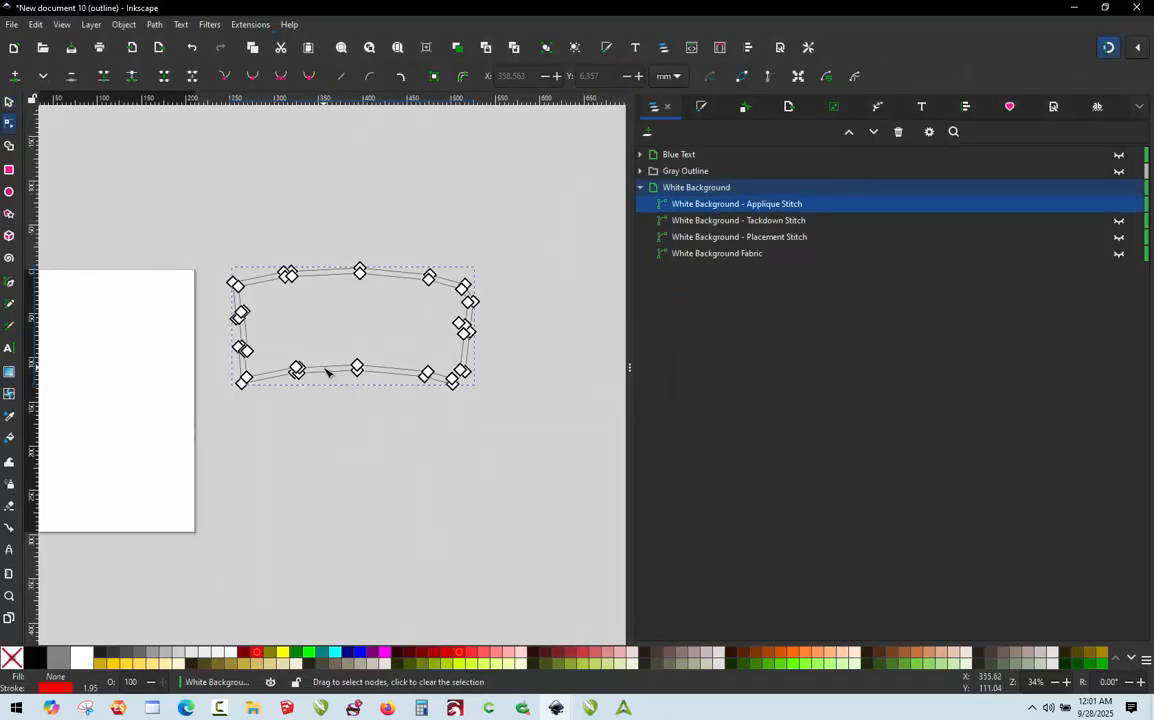
click(296, 369)
scroll(296, 372, up, 6)
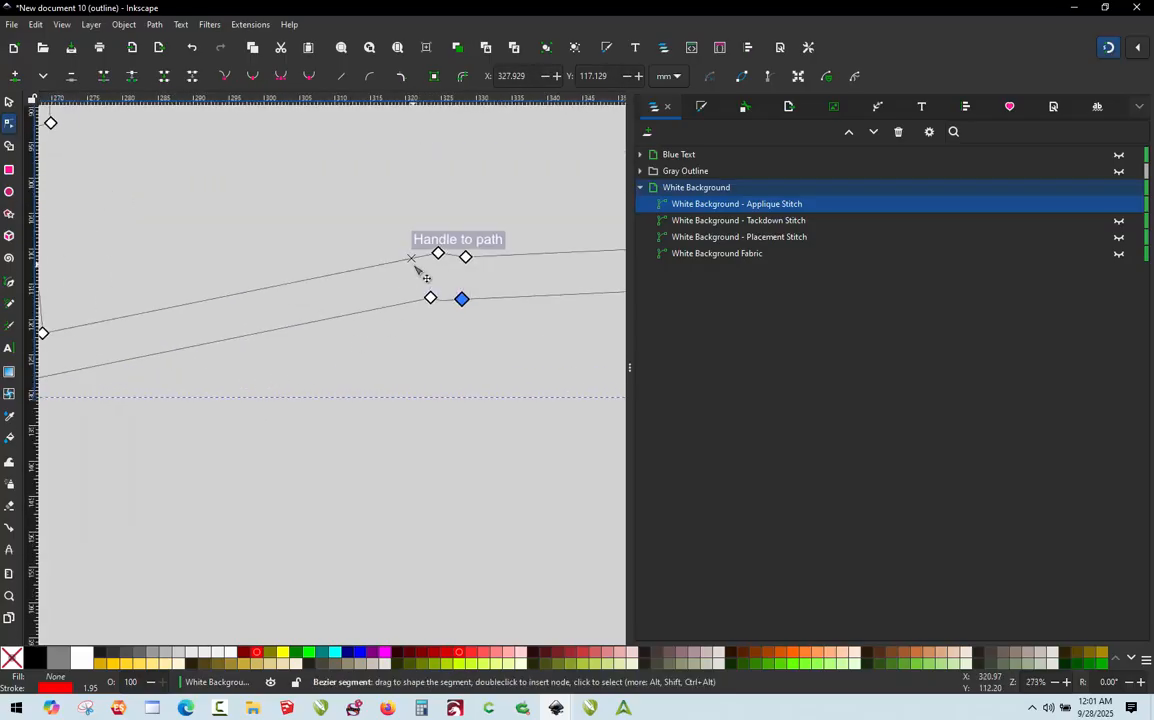
drag(466, 257, 497, 206)
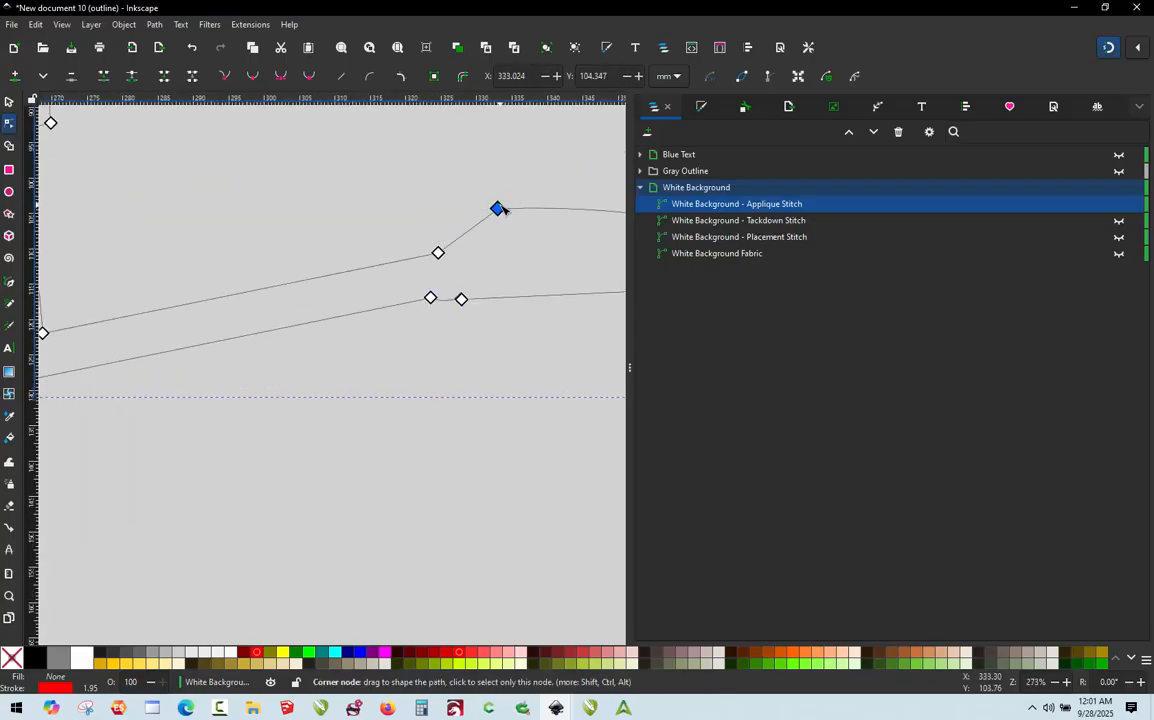
key(ctrl+z)
drag(438, 253, 443, 193)
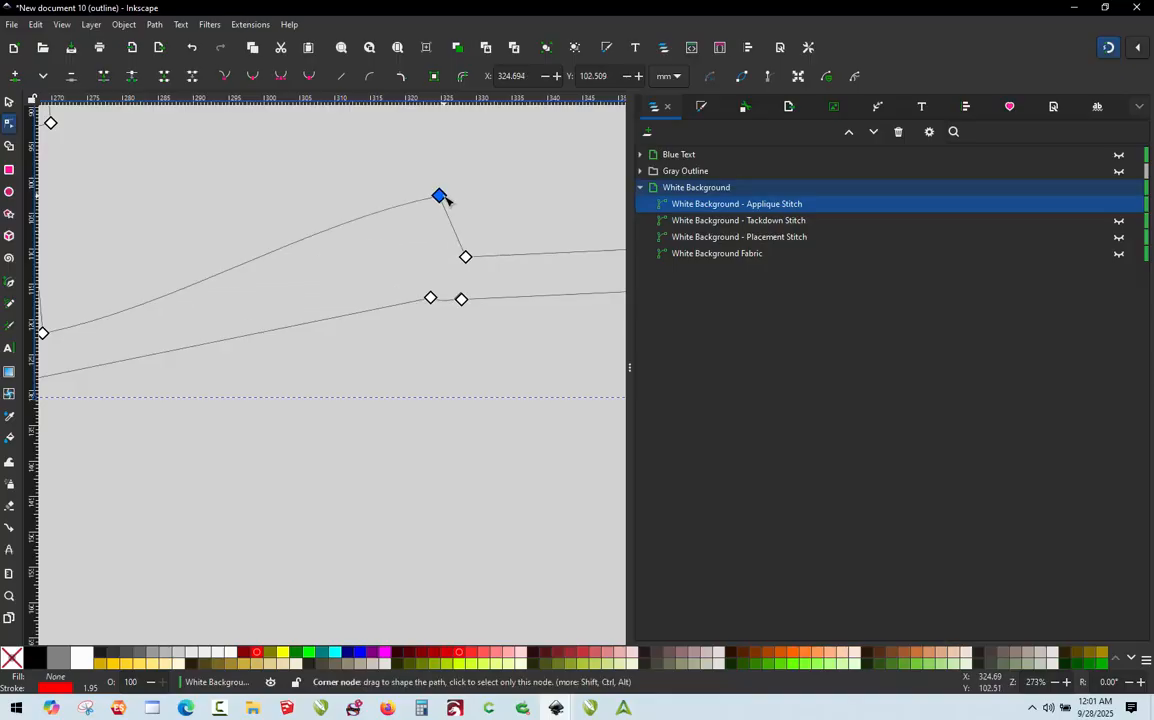
key(ctrl+z)
Test-move the outer line's two nodes at the bottom edge's left bend, undo each move, and delete the duplicate stacked on the second node.
drag(429, 306, 394, 386)
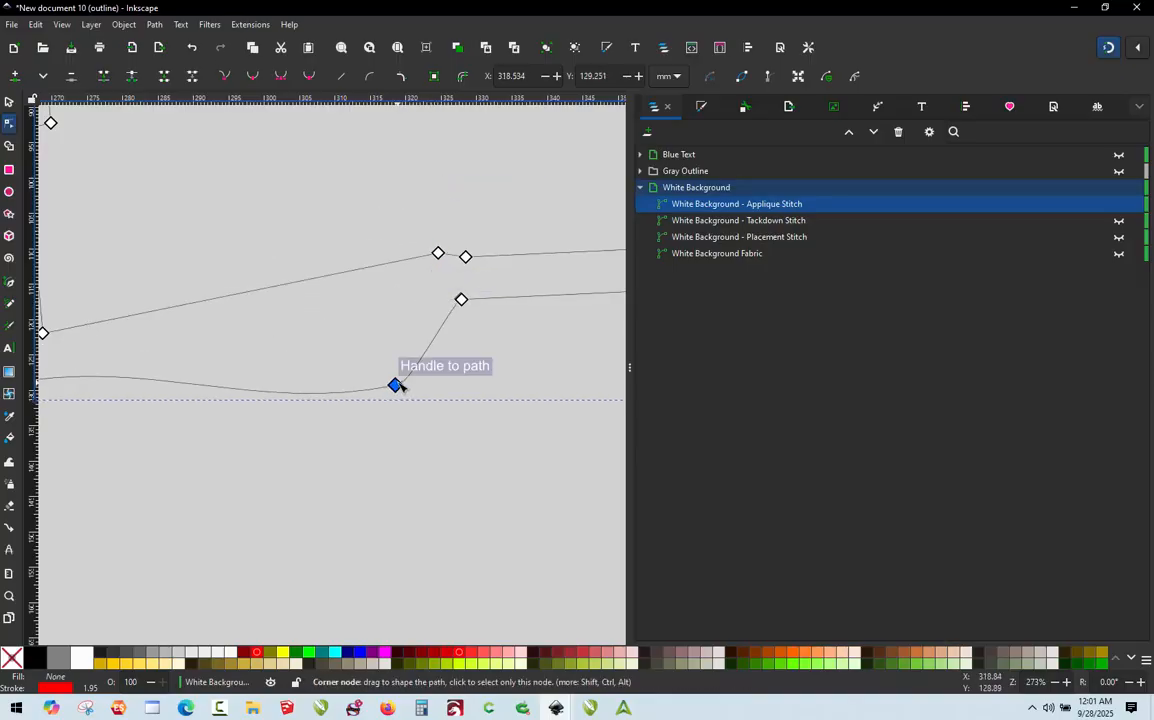
key(ctrl+z)
shift+click(461, 302)
drag(461, 302, 453, 382)
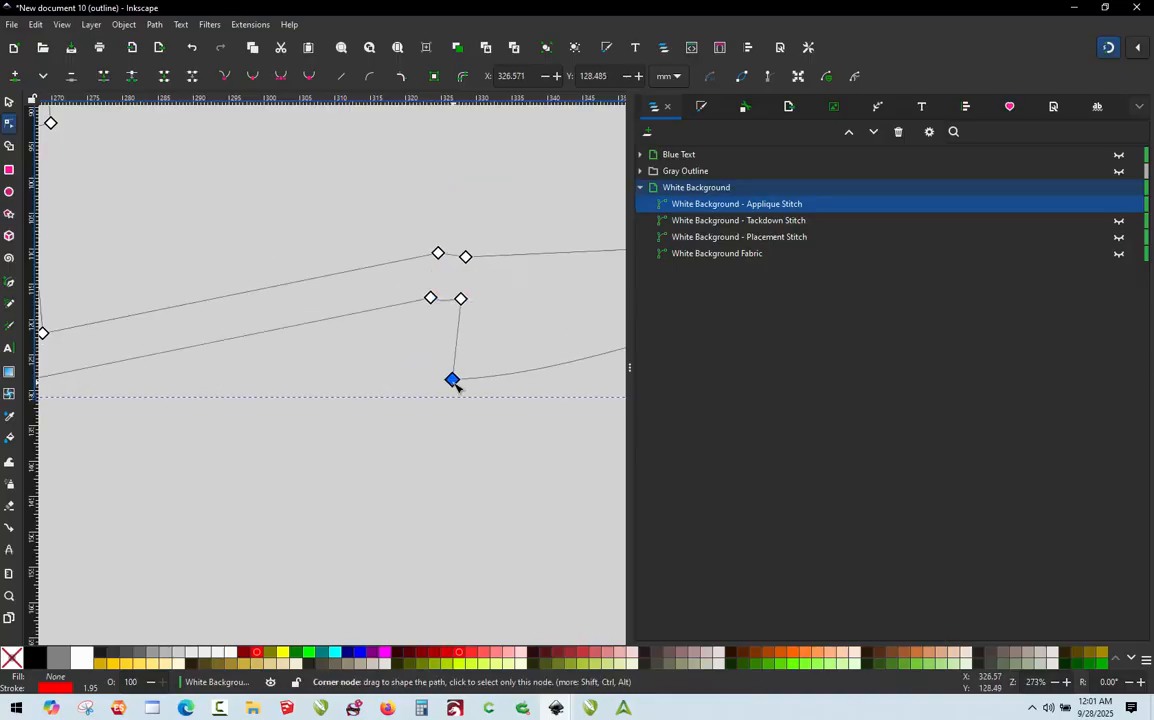
key(ctrl+z)
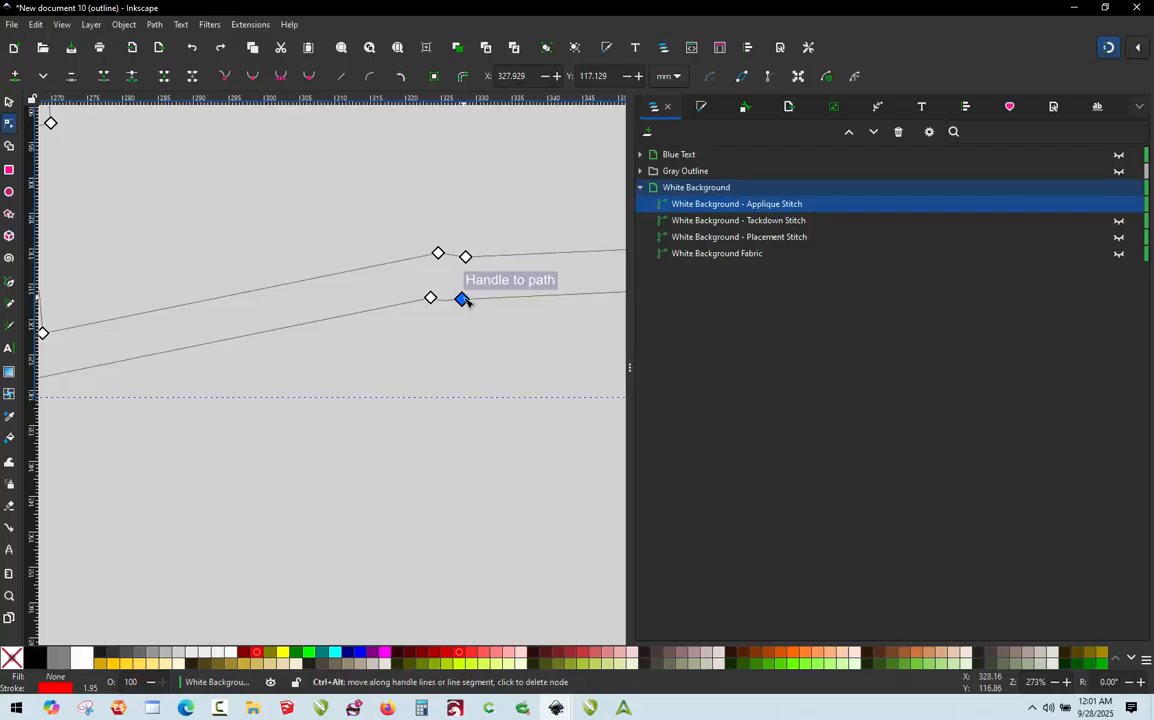
ctrl+alt+click(463, 300)
Test-move the outer line's node at the middle of the bottom edge, undo the move, and delete the duplicate node stacked there.
scroll(371, 304, down, 4)
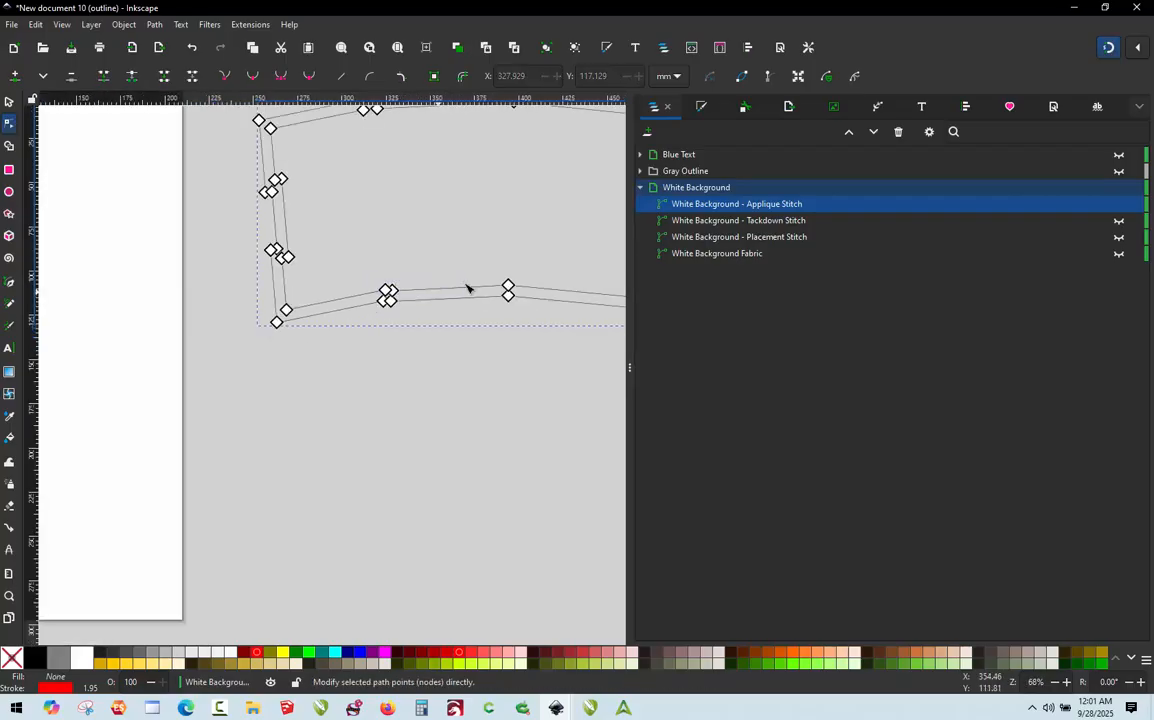
scroll(492, 280, up, 4)
drag(537, 335, 520, 400)
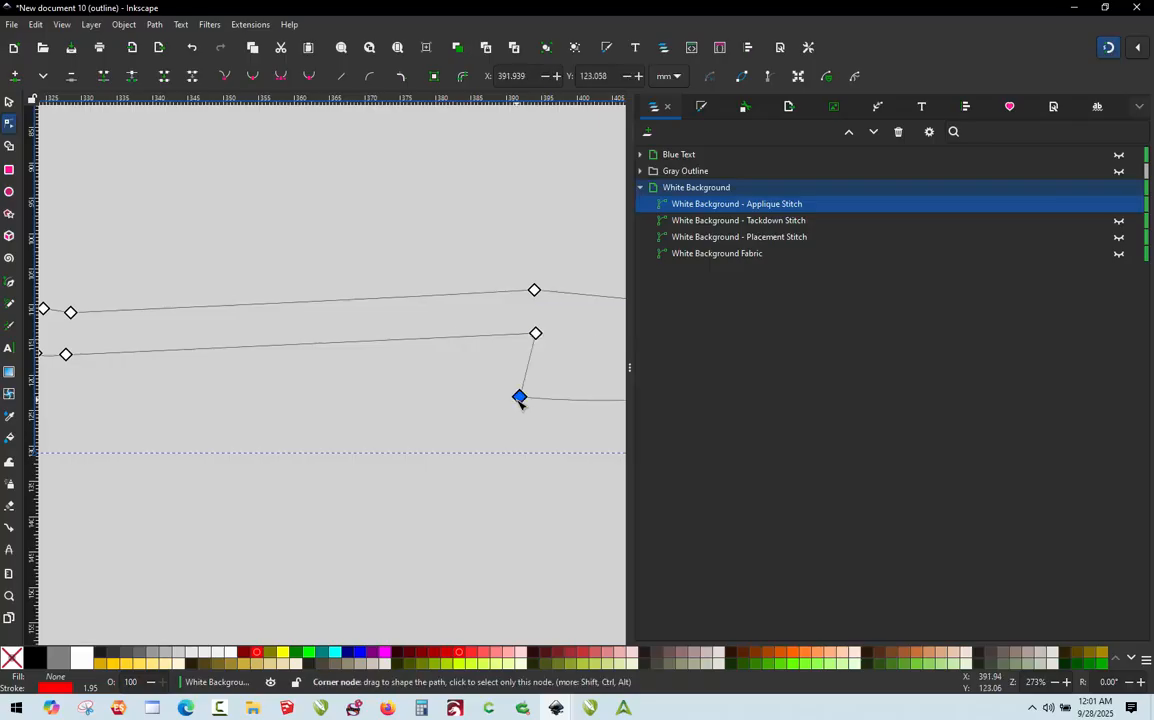
key(ctrl+z)
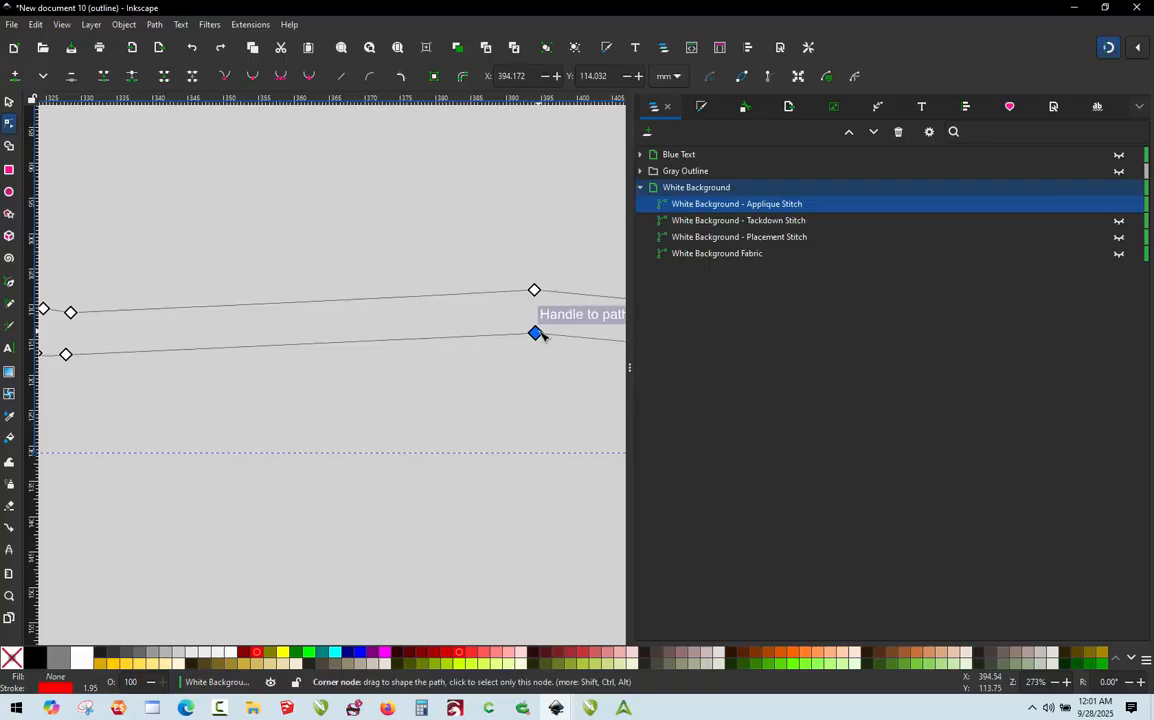
key(Escape)
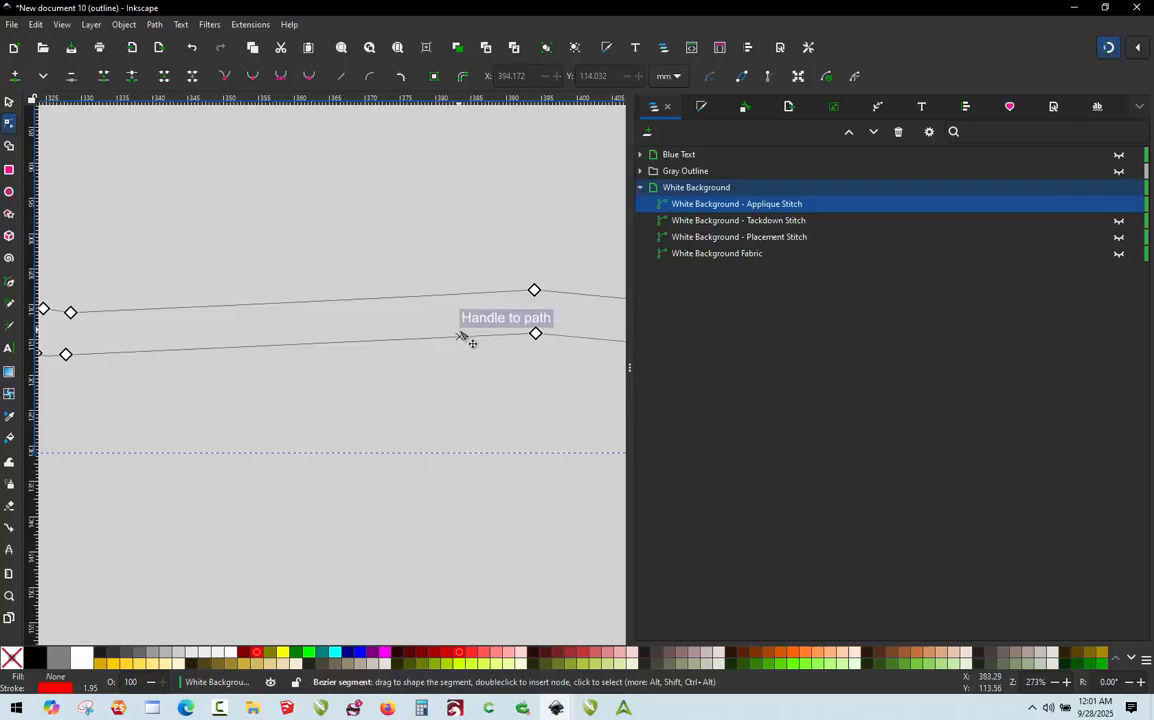
Preview the stitches again in Ink/Stitch Params, examine the satin's start and end at the middle of the top edge, and close the simulation.
scroll(466, 334, down, 3)
scroll(350, 368, down, 3)
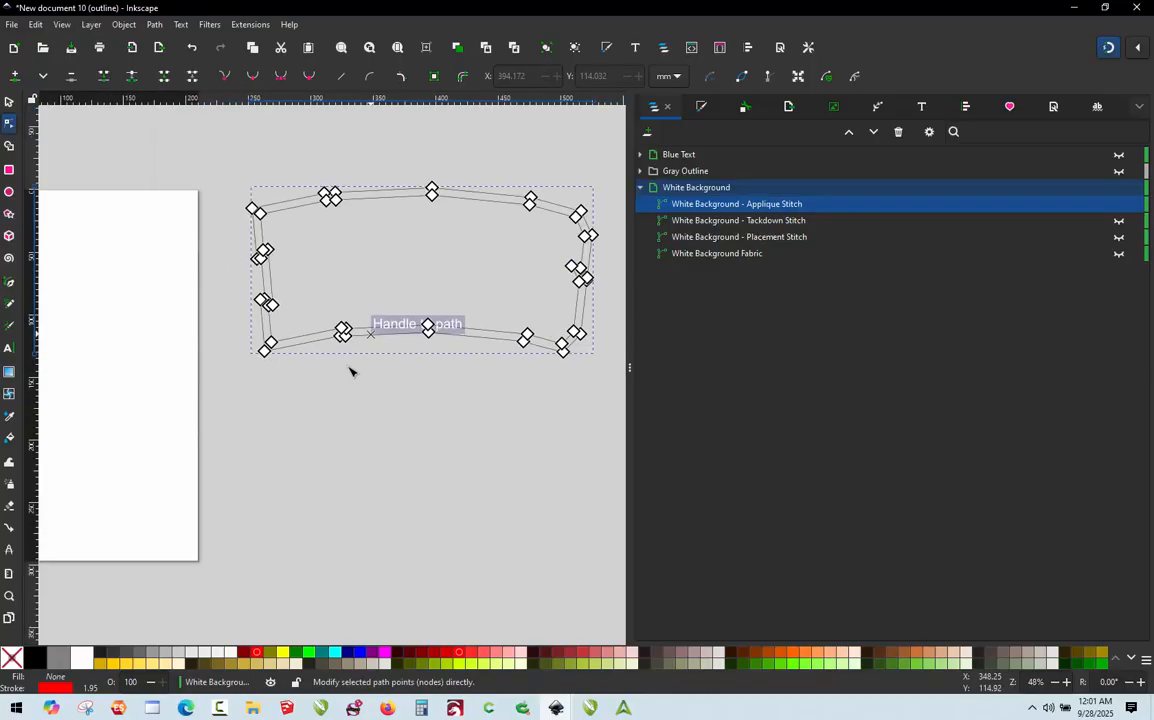
click(245, 24)
mouse_move(304, 214)
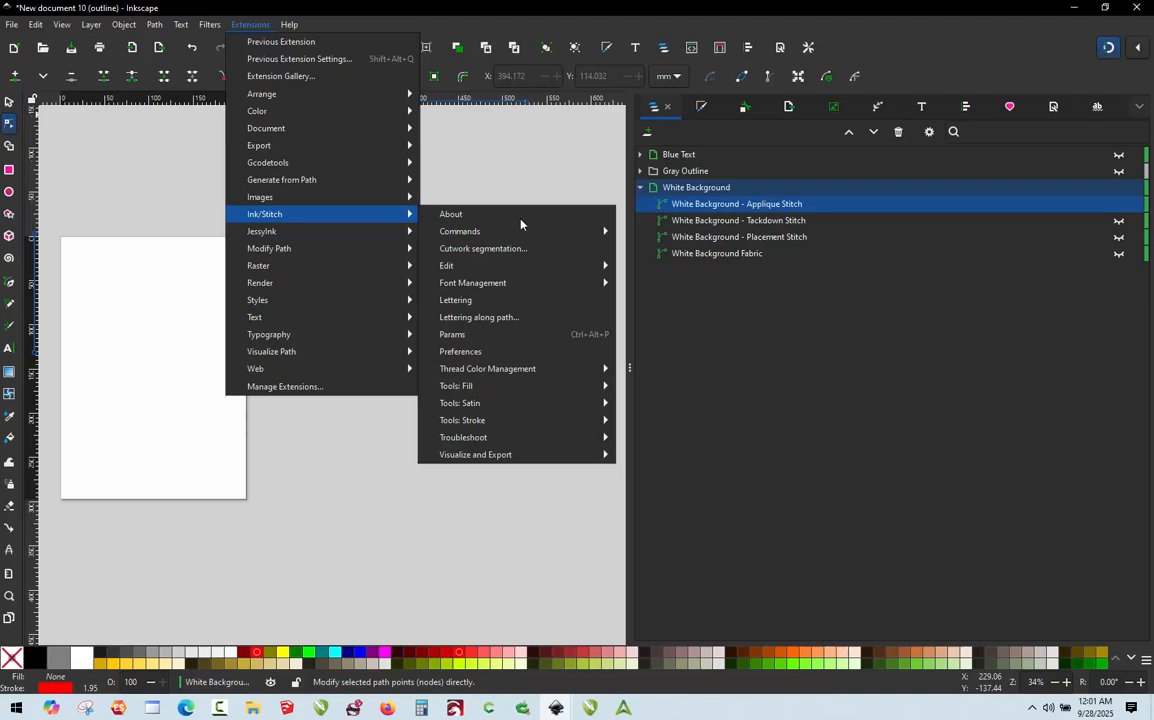
click(476, 334)
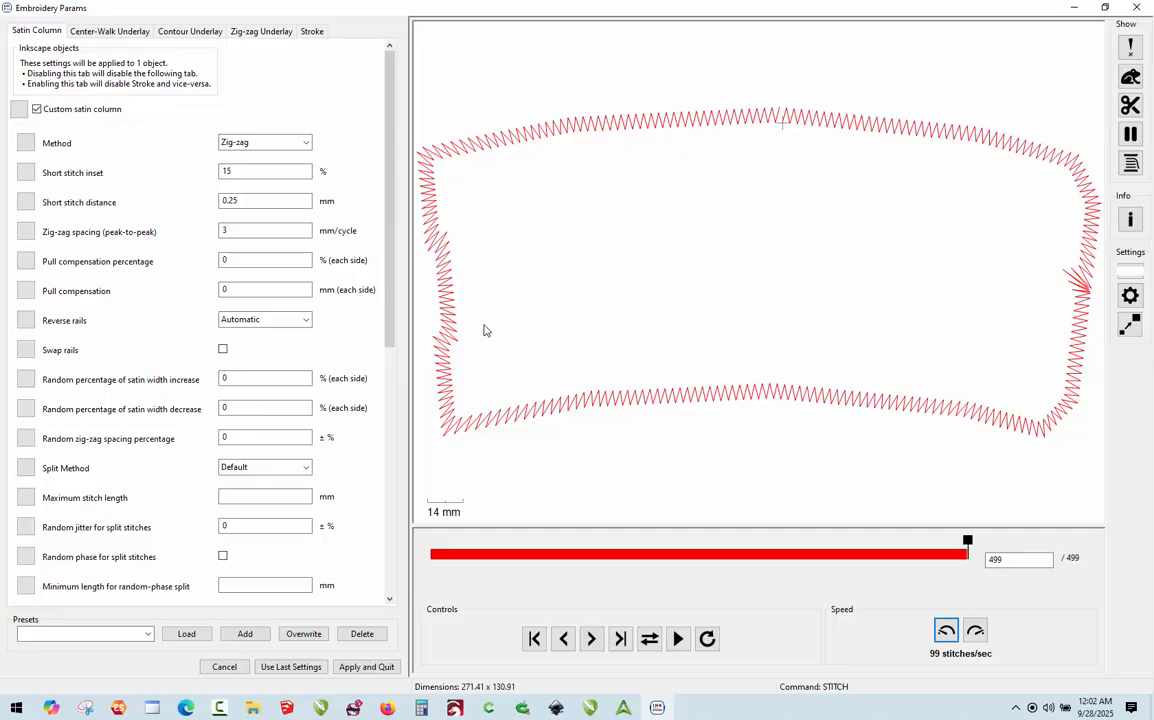
scroll(824, 111, up, 5)
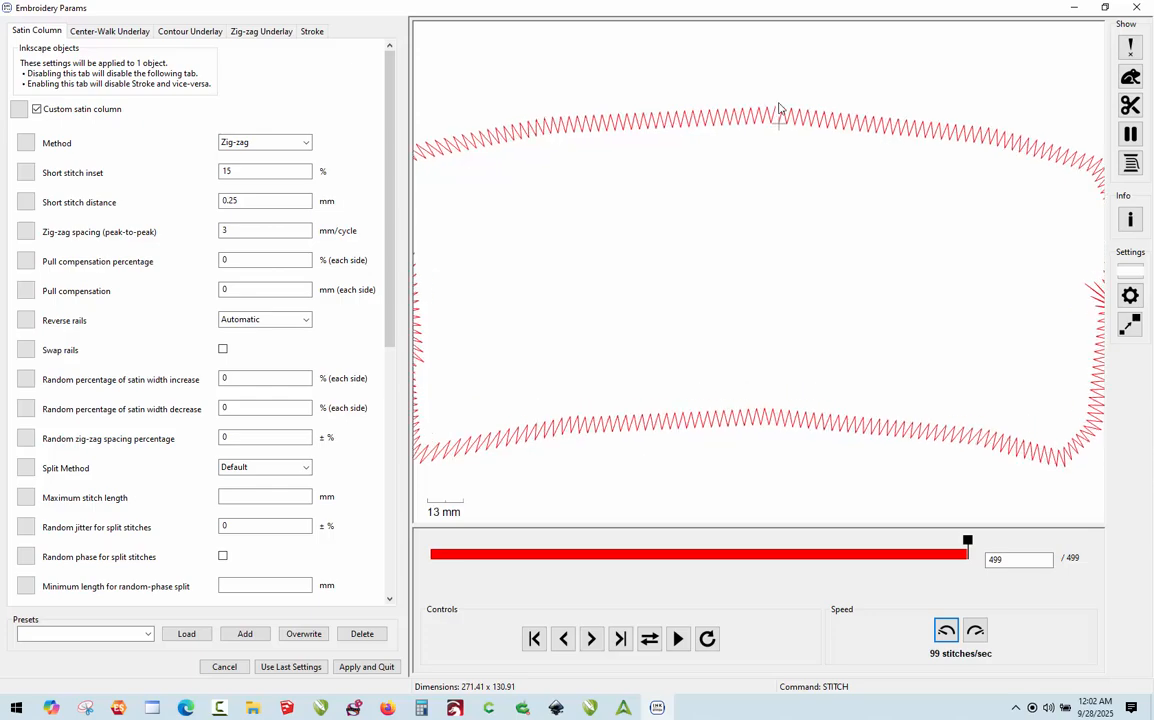
scroll(770, 123, up, 1)
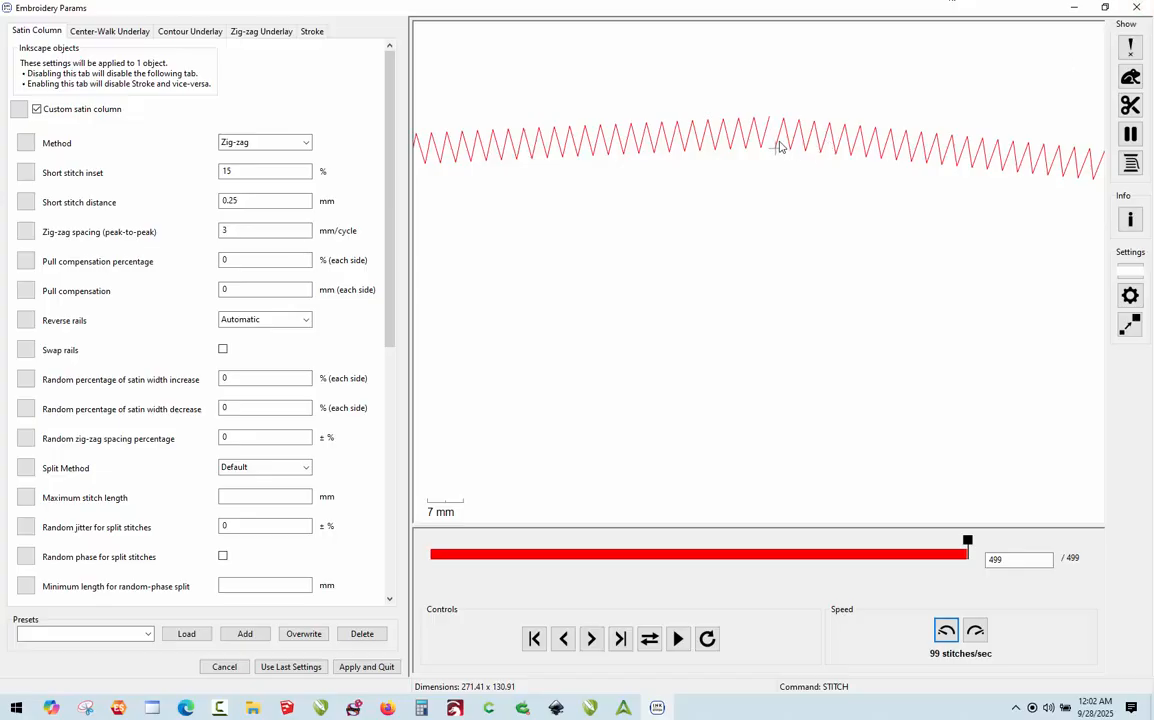
click(1145, 7)
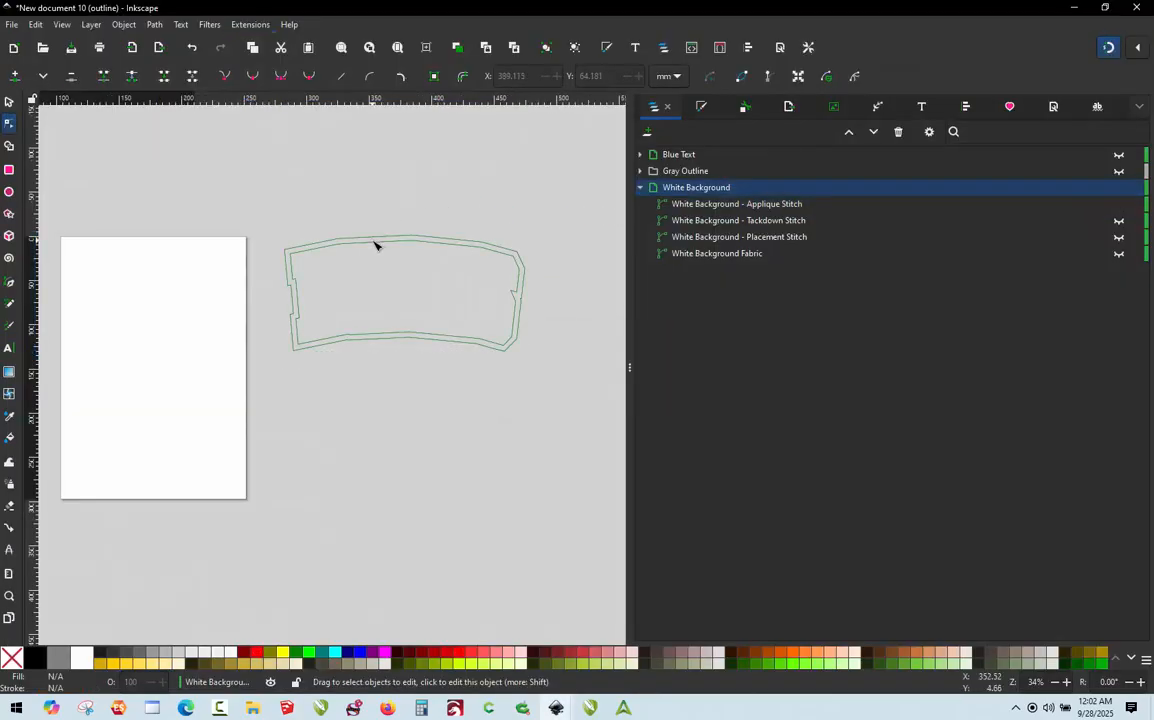
Try breaking the path at the outer and inner nodes at the top edge's middle, test-move the outer end, and undo both changes.
scroll(375, 244, up, 4)
click(397, 244)
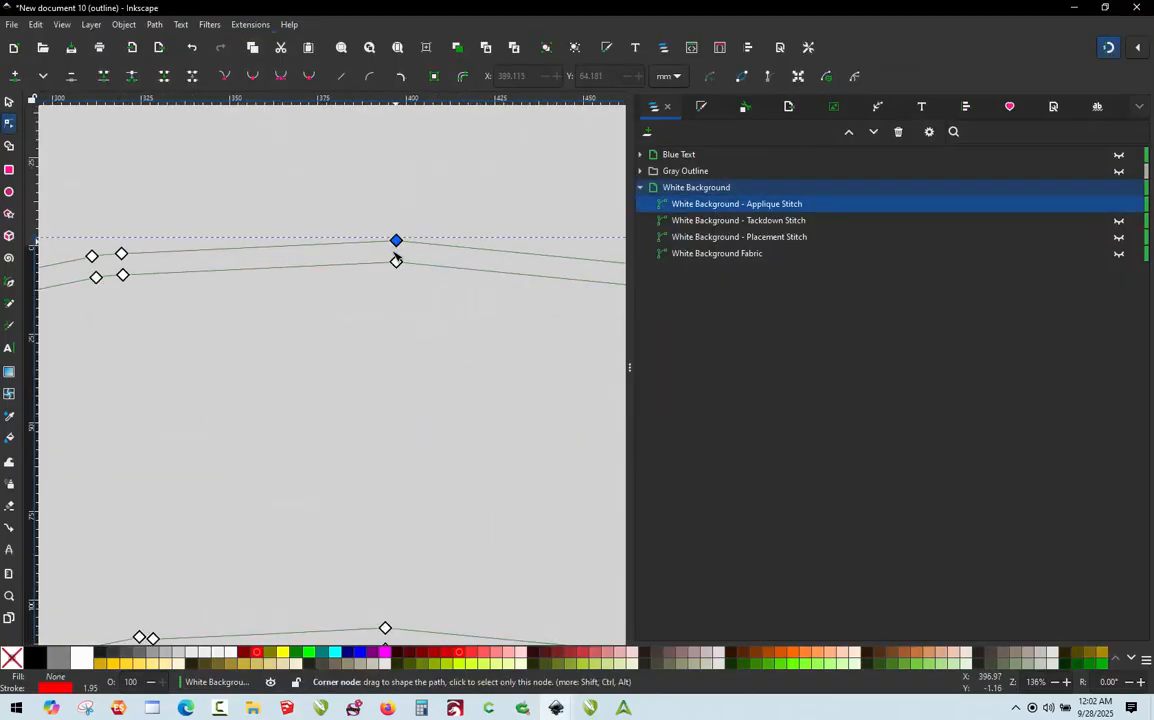
scroll(391, 221, up, 3)
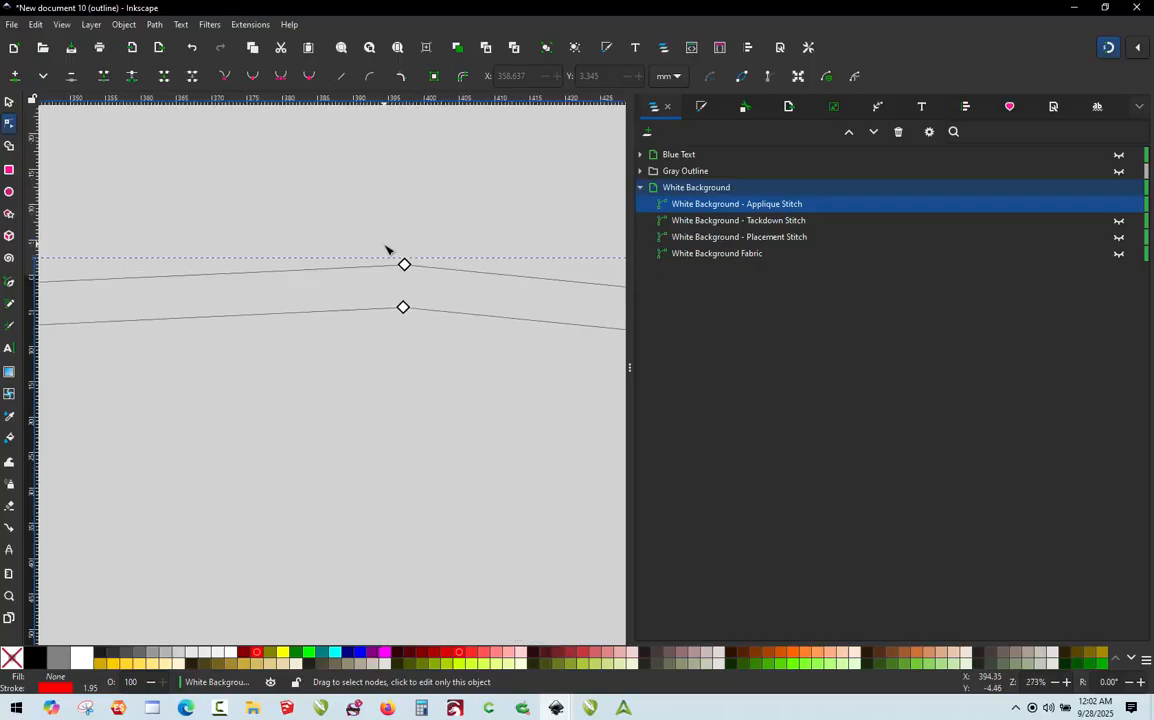
click(413, 273)
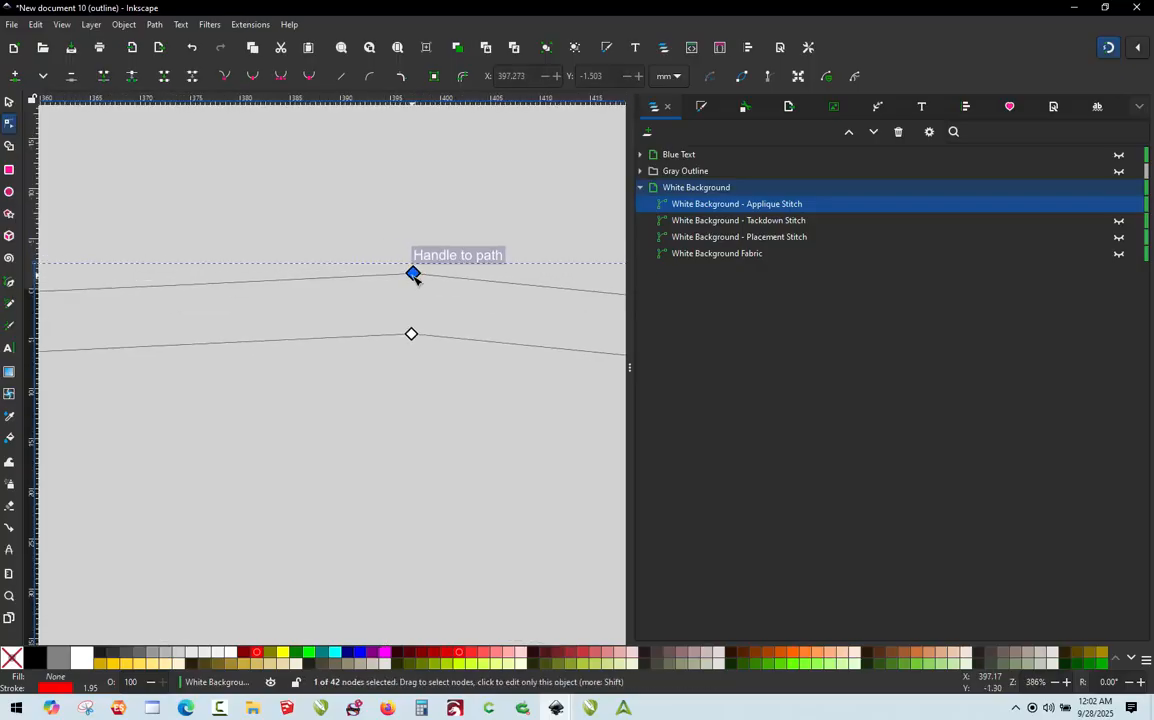
shift+click(412, 333)
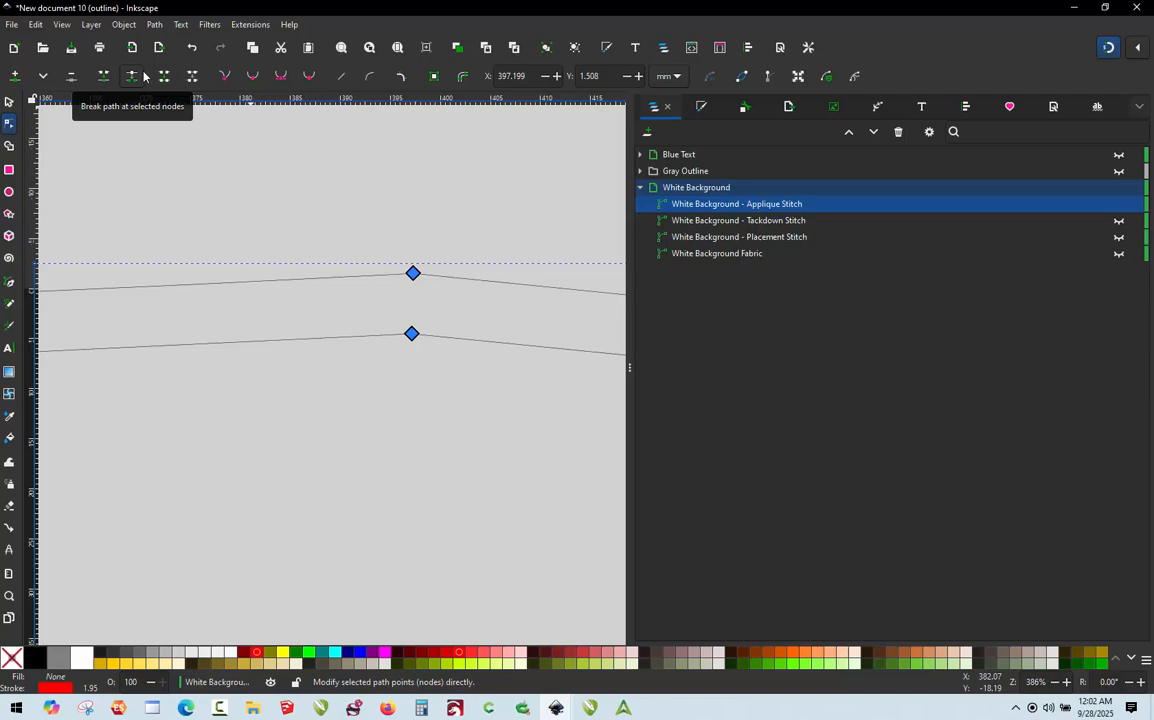
click(135, 78)
click(413, 273)
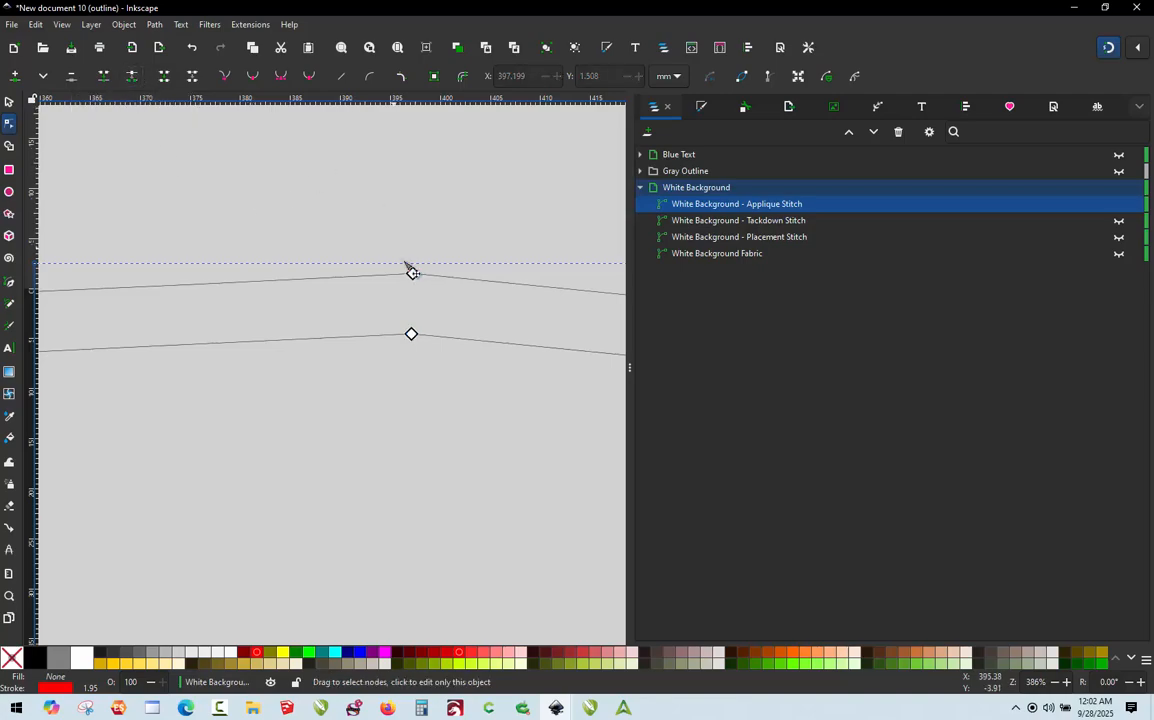
drag(413, 273, 438, 221)
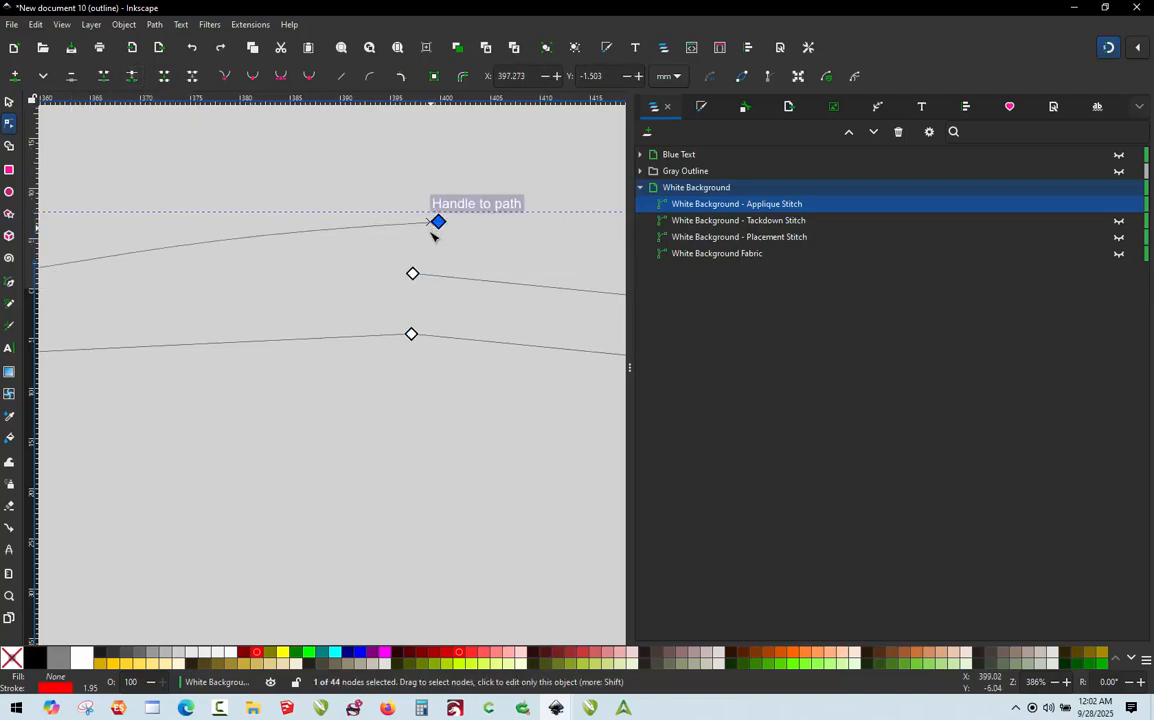
key(ctrl+z)
key(ctrl+z)
Test-move the outer line's right end node at the top edge's middle and undo the move.
scroll(410, 268, up, 5)
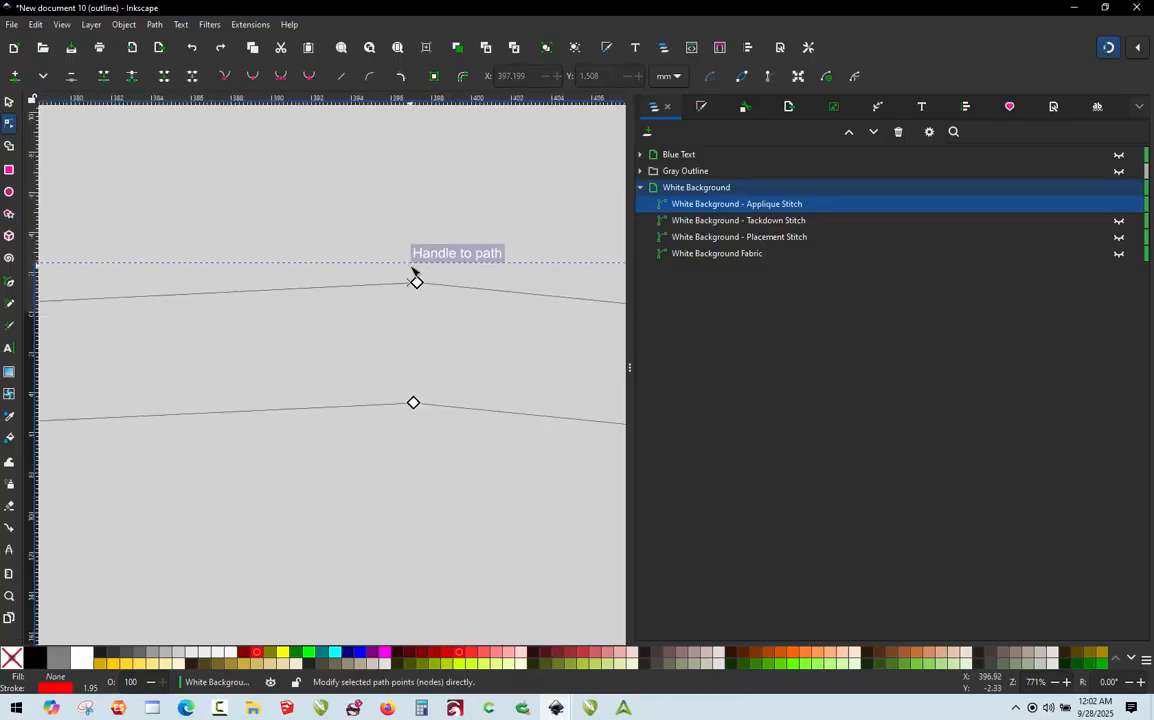
click(448, 260)
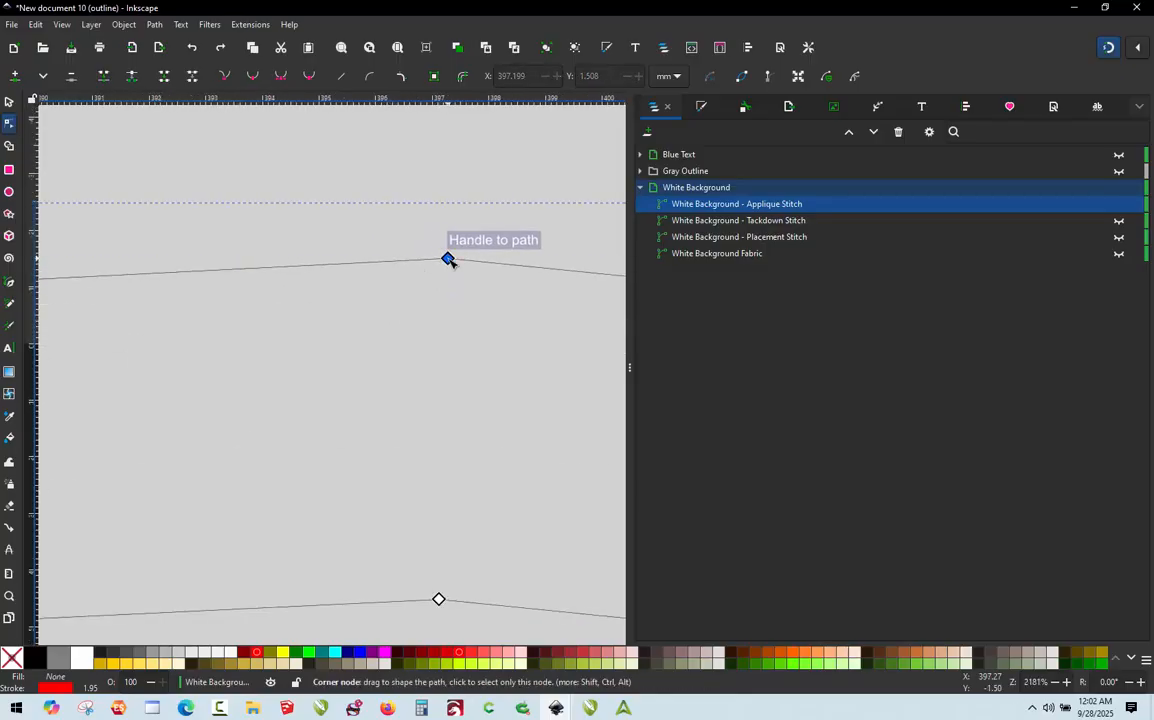
drag(448, 260, 488, 296)
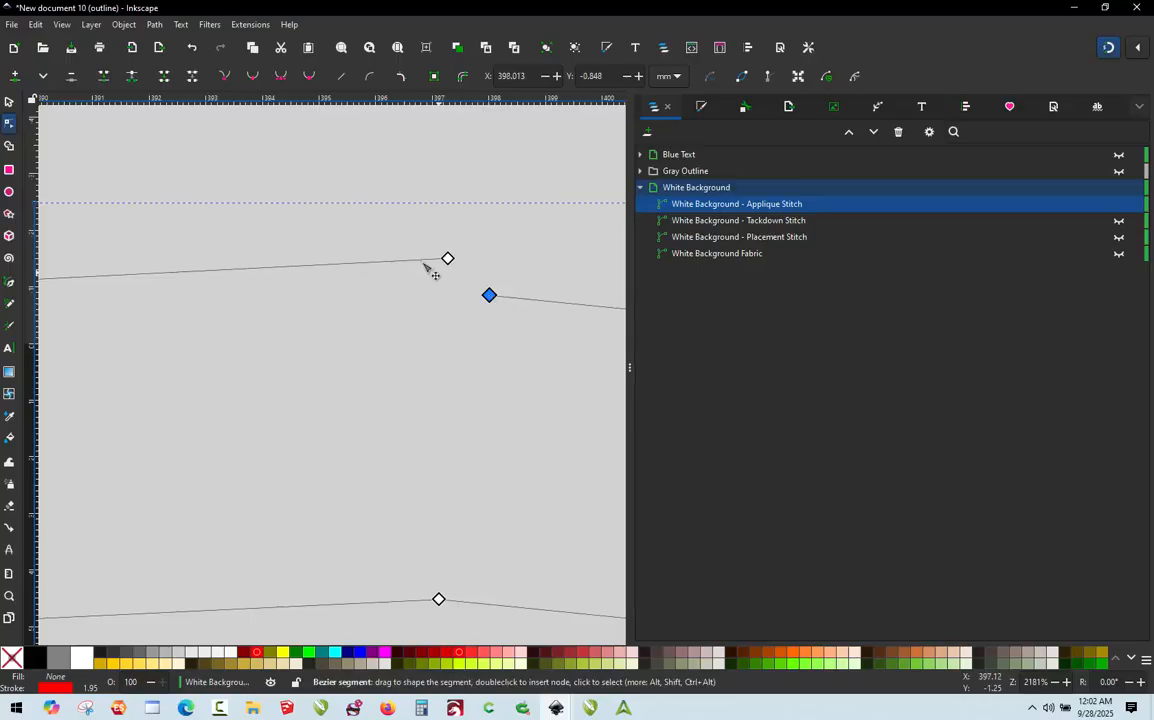
key(ctrl+z)
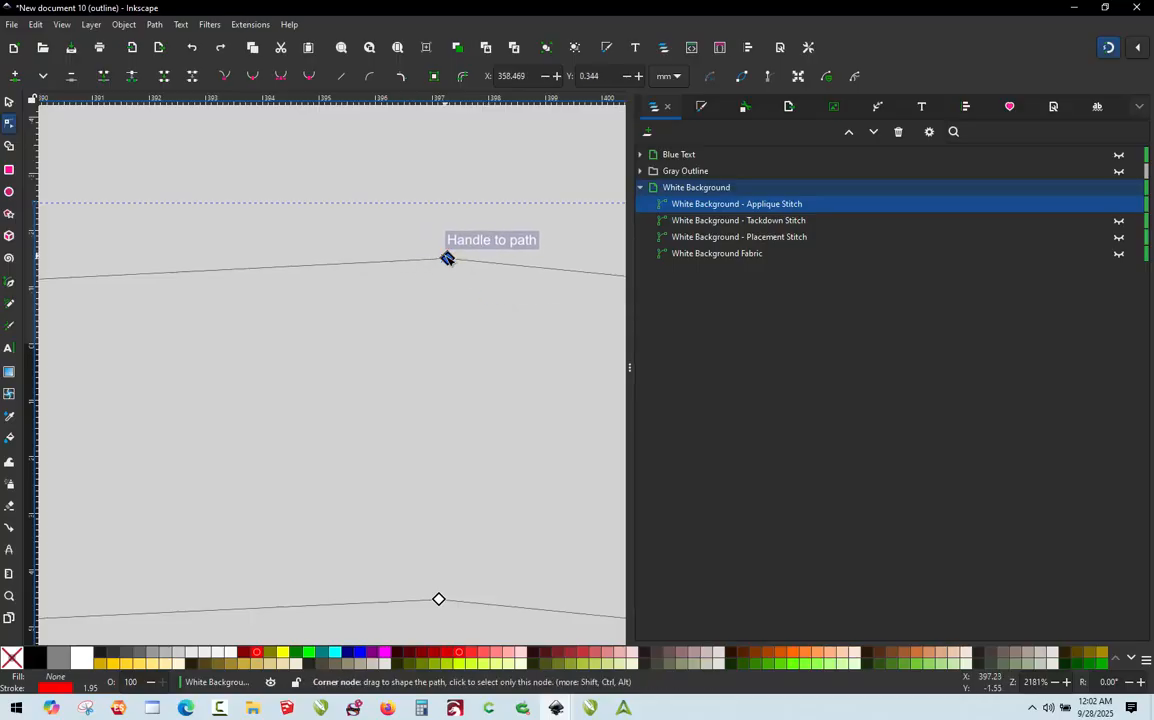
Separate the outer line's end nodes at the top edge's middle, placing them at about X 398.35 mm and X 397.48 mm.
drag(445, 258, 510, 278)
key(ctrl+a)
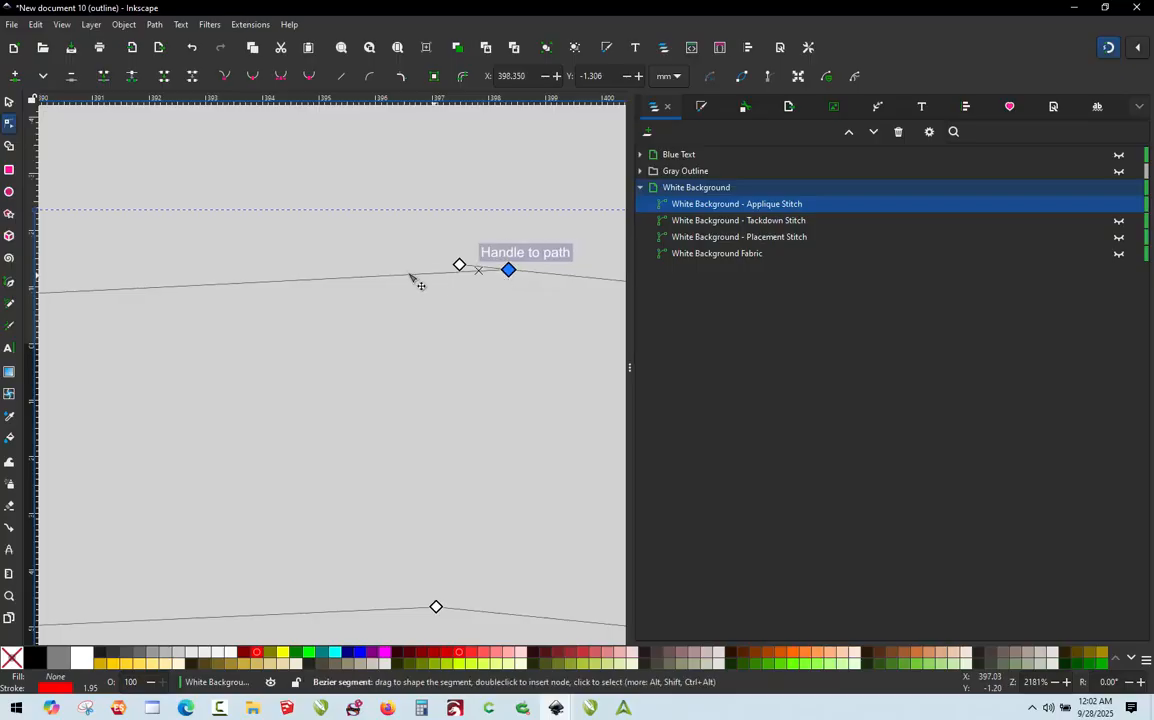
double_click(412, 276)
drag(412, 276, 455, 266)
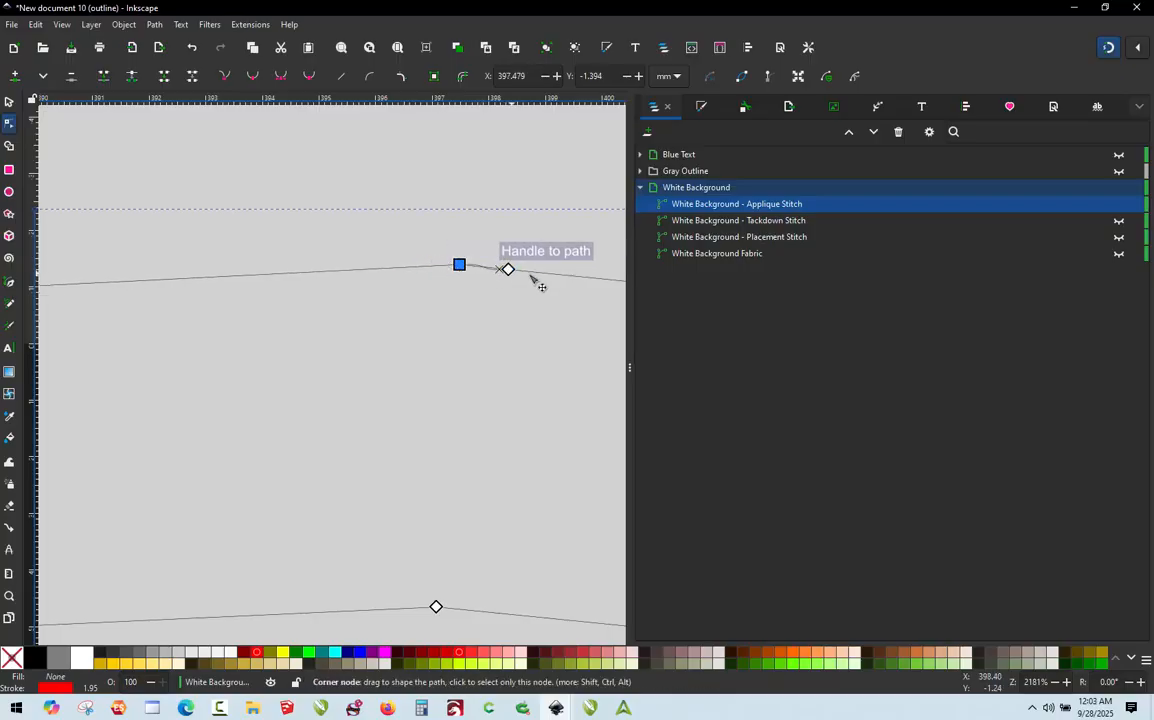
Break the path at the inner line's node at the top edge's middle and move the left end to about X 396.64 mm.
scroll(451, 250, down, 2)
scroll(451, 283, down, 1)
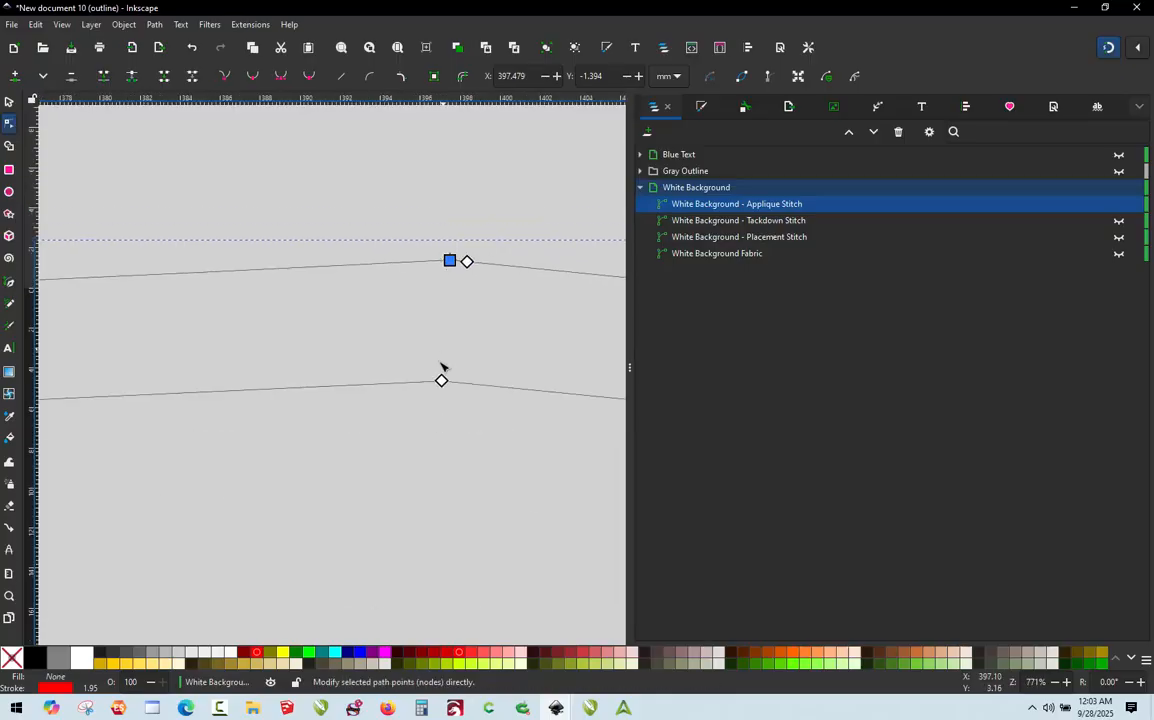
scroll(443, 373, up, 3)
click(448, 420)
mouse_move(450, 420)
mouse_down()
mouse_move(460, 425)
mouse_move(441, 414)
mouse_up()
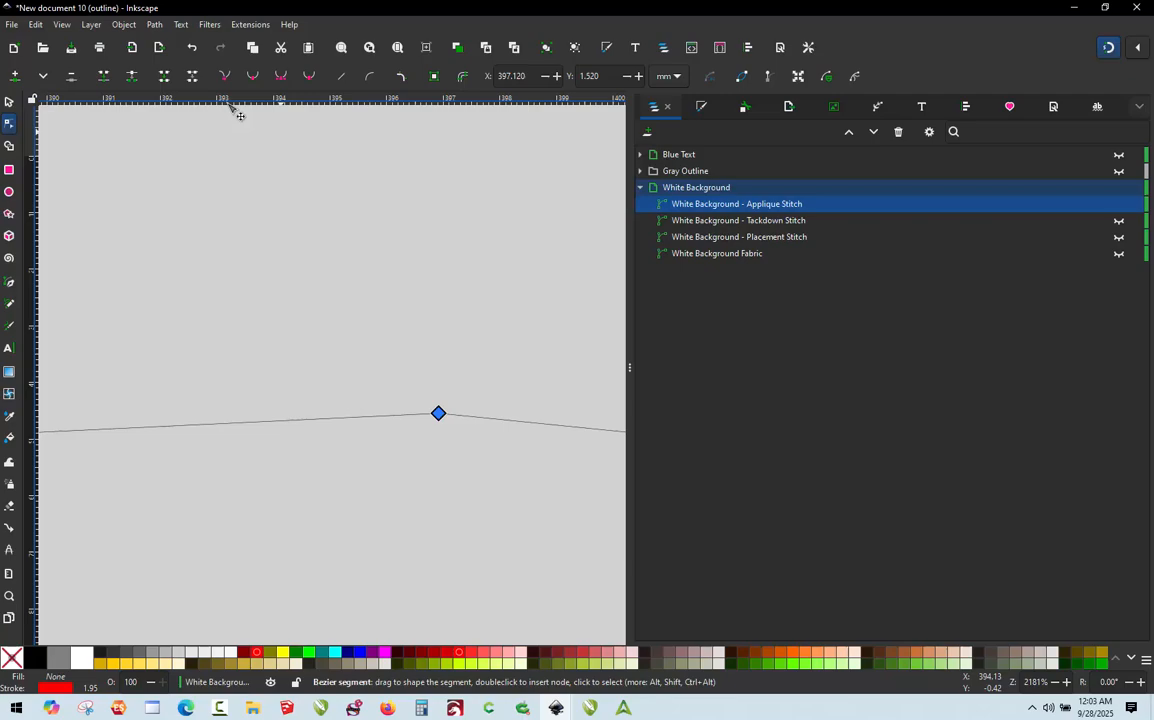
click(134, 78)
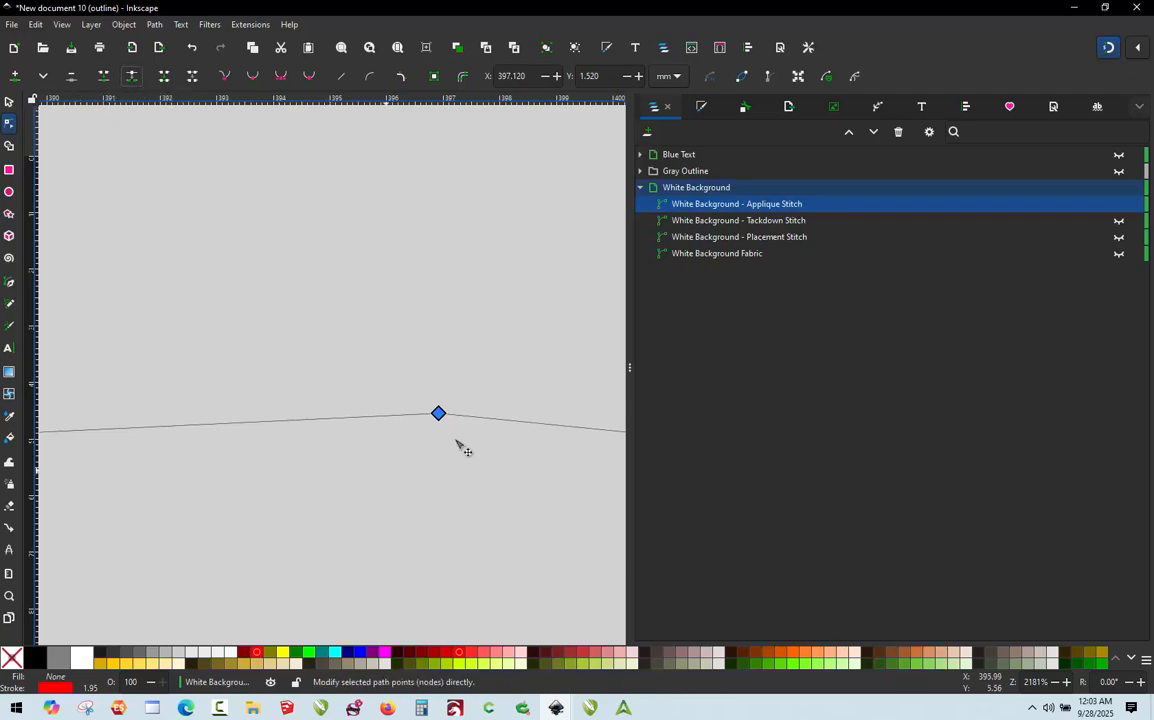
mouse_move(438, 415)
mouse_down()
mouse_move(456, 419)
mouse_move(401, 475)
mouse_move(432, 432)
mouse_move(423, 414)
mouse_up()
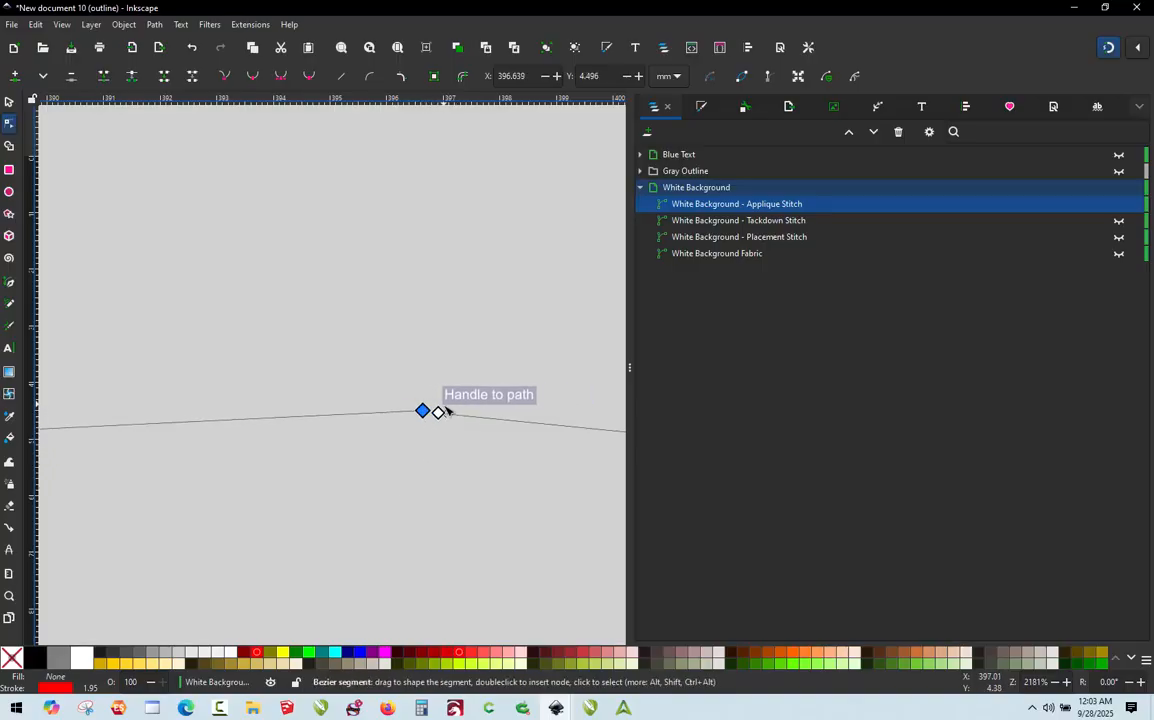
Spread the inner line's broken ends further apart, moving the left one to about X 396.44 mm and the right one to about X 397.58 mm.
scroll(430, 414, up, 1)
double_click(400, 415)
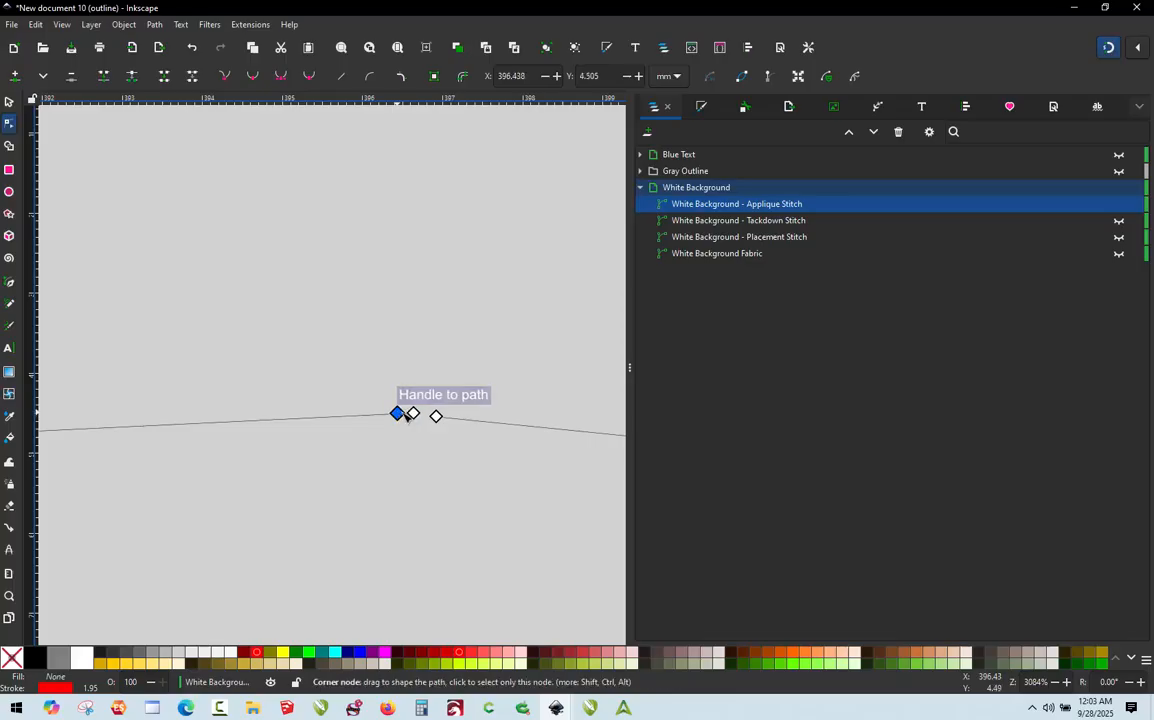
drag(413, 413, 436, 420)
scroll(463, 432, down, 3)
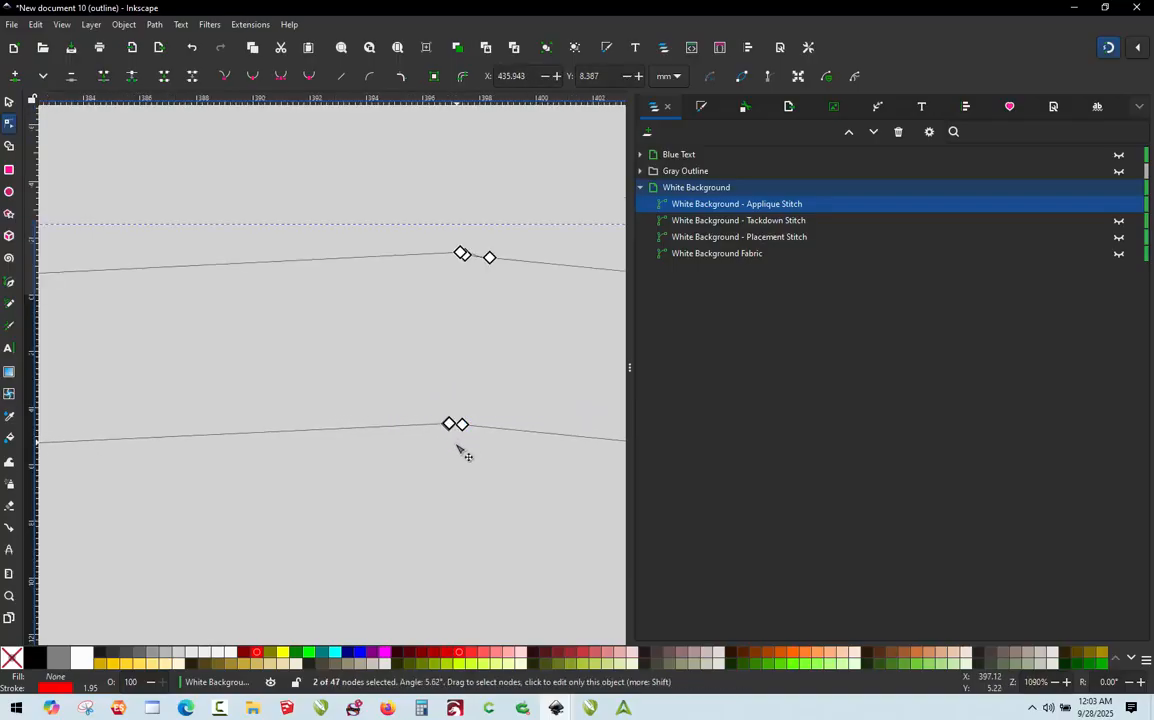
scroll(462, 446, up, 2)
drag(470, 408, 481, 409)
scroll(493, 321, down, 2)
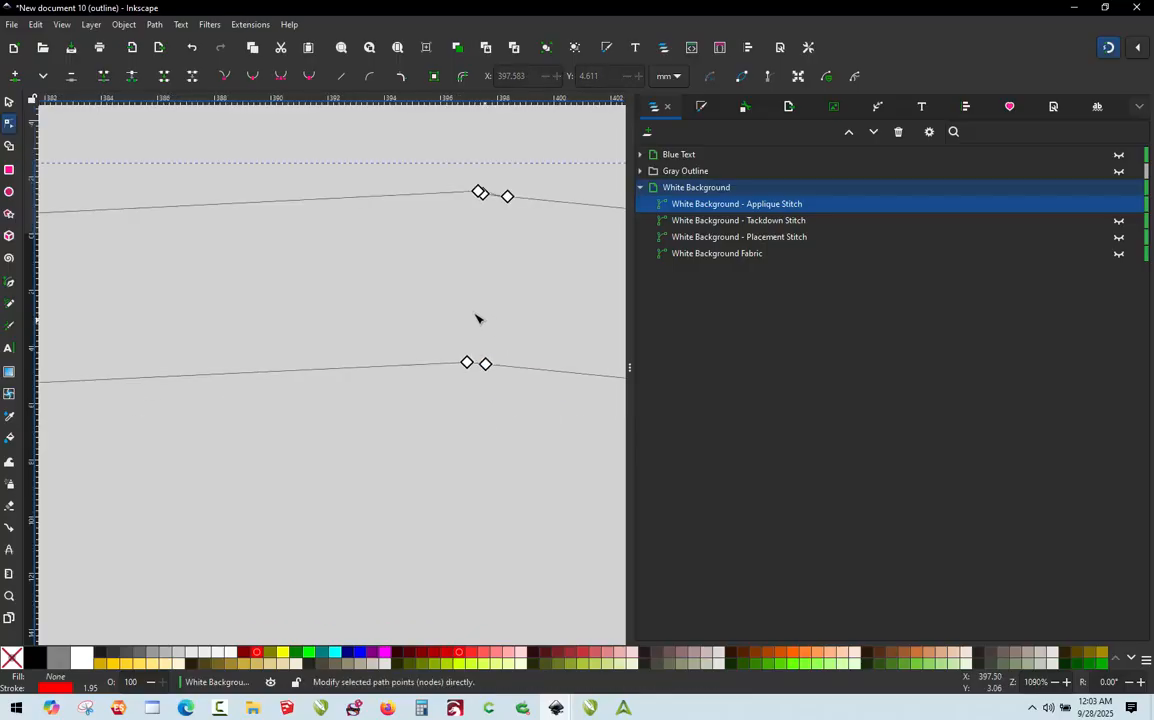
Test-move the outer line's left and right end nodes away from the stray curved segment between them, and undo both moves.
scroll(476, 318, down, 1)
click(9, 101)
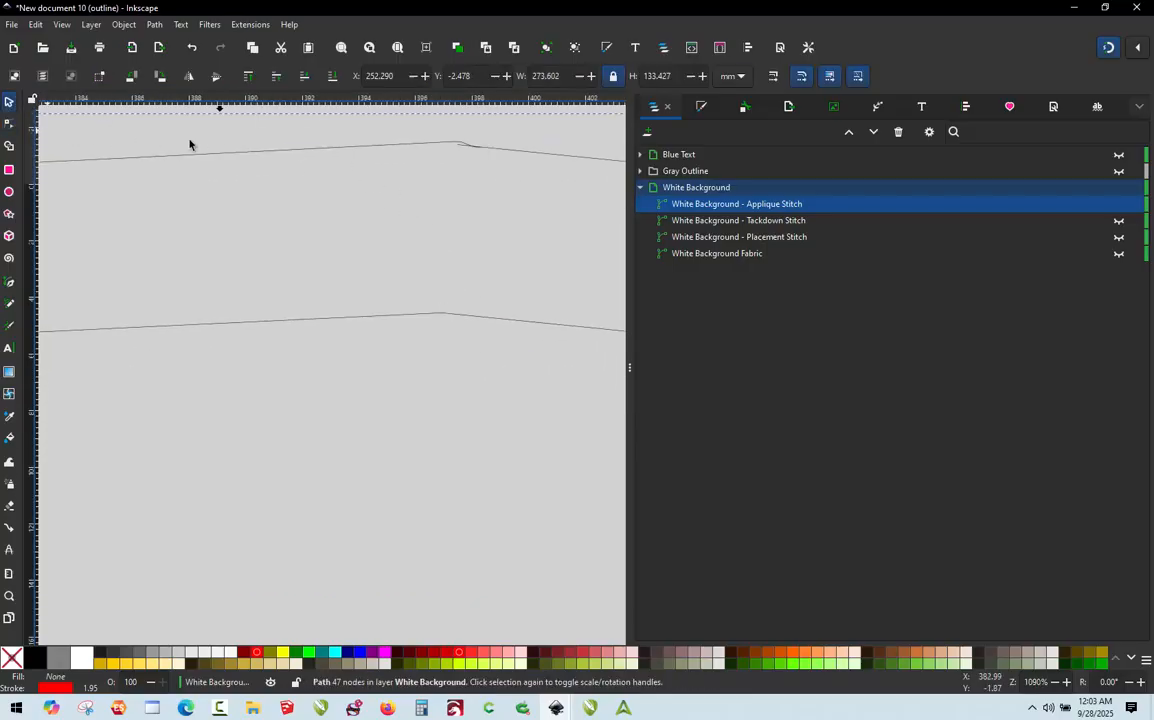
scroll(457, 135, up, 4)
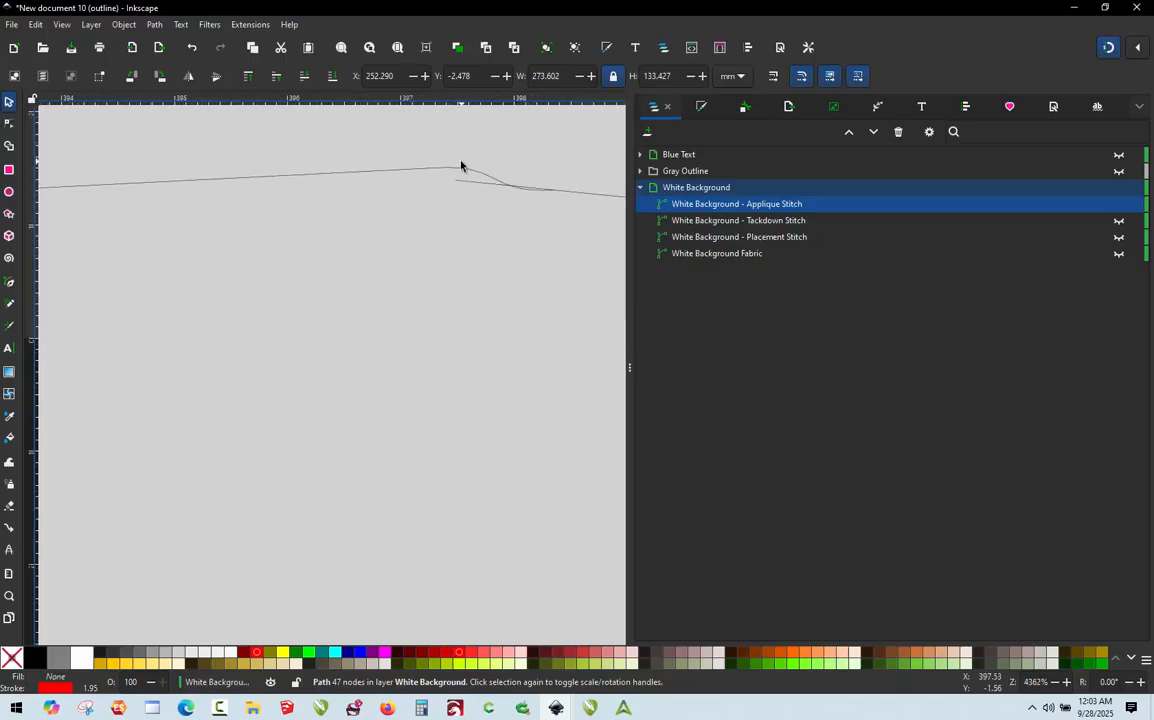
double_click(458, 170)
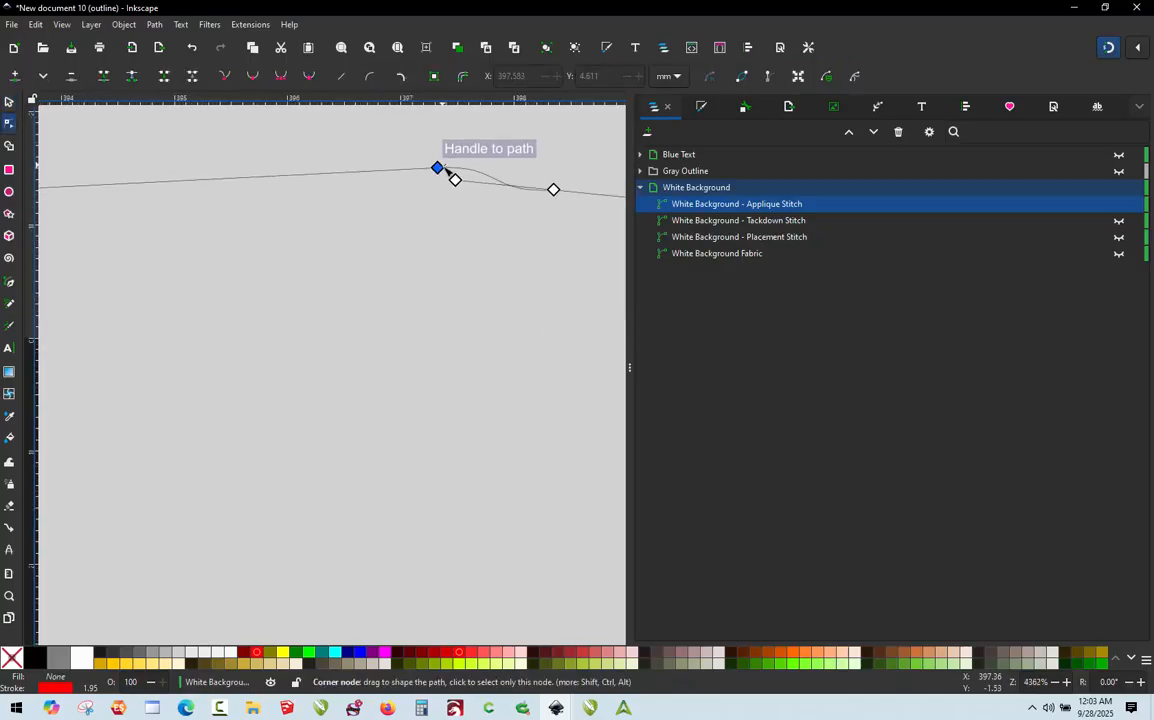
drag(444, 170, 400, 280)
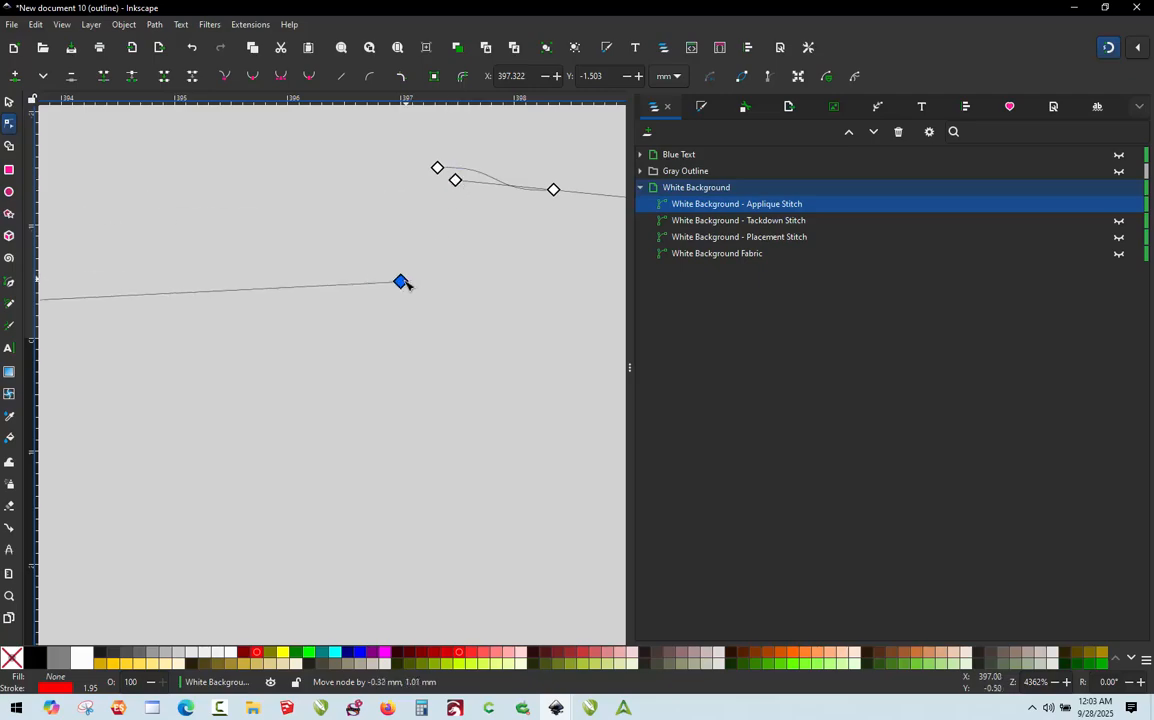
drag(456, 182, 440, 247)
key(s)
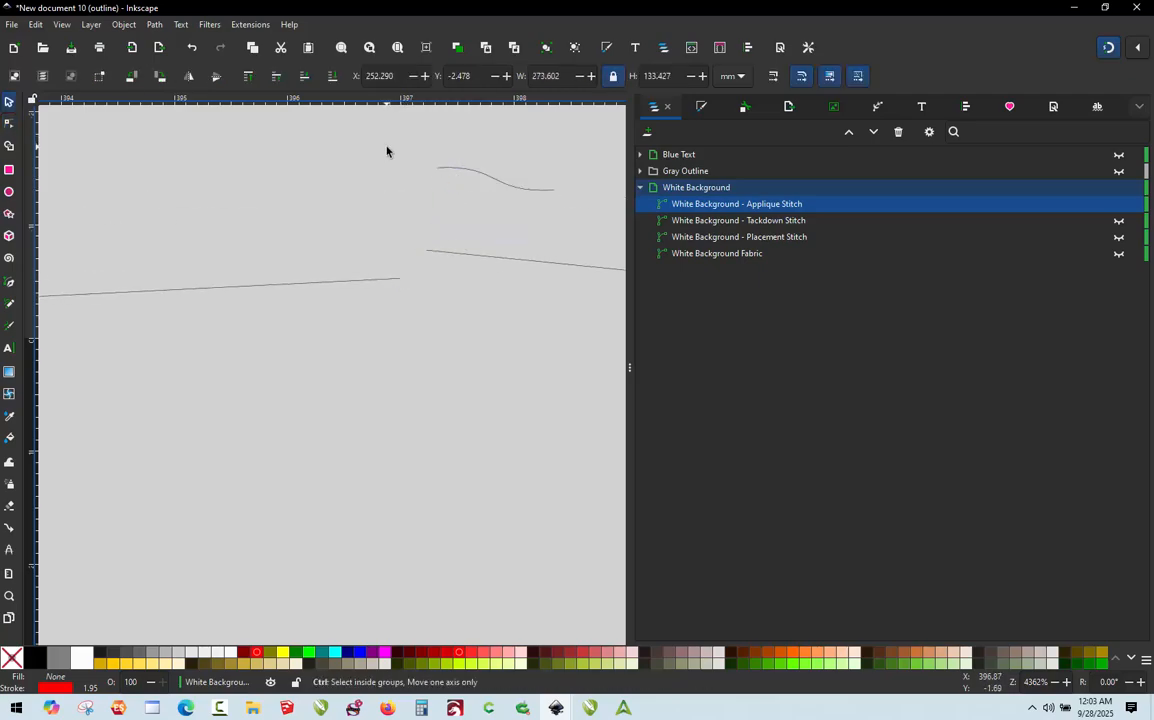
key(ctrl+z)
key(ctrl+z)
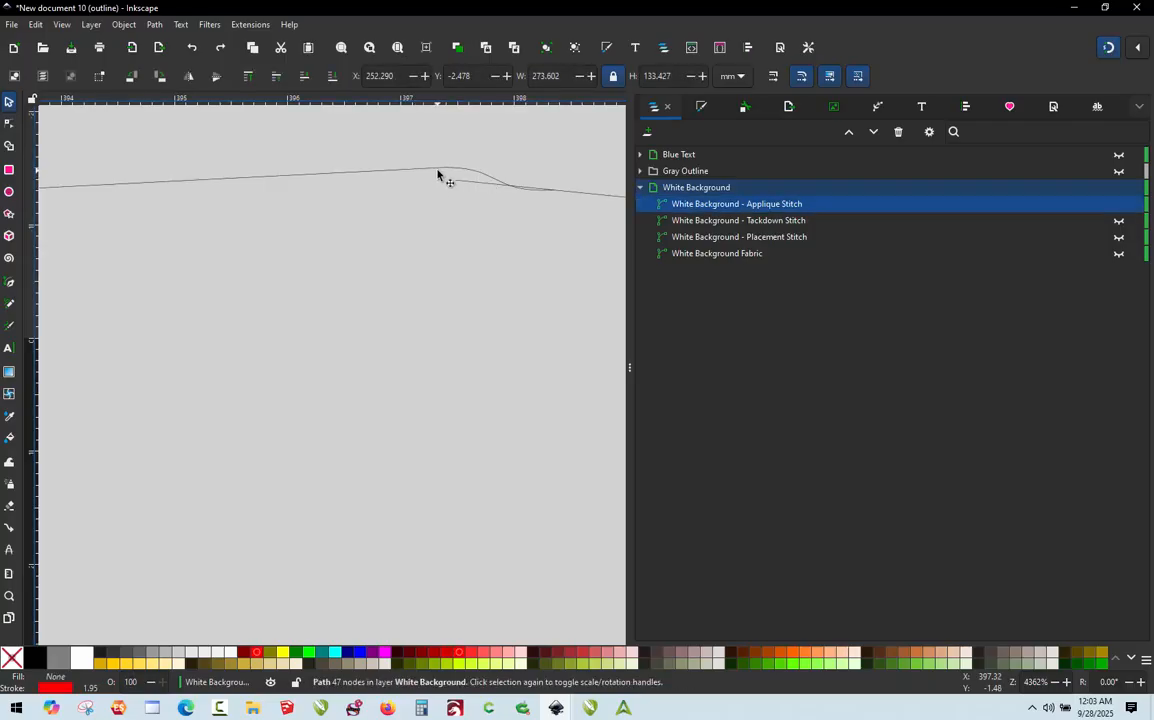
Bring the outer line's left end onto its right end at the top edge's middle and delete the stray curved segment.
scroll(424, 286, down, 3)
scroll(472, 246, up, 3)
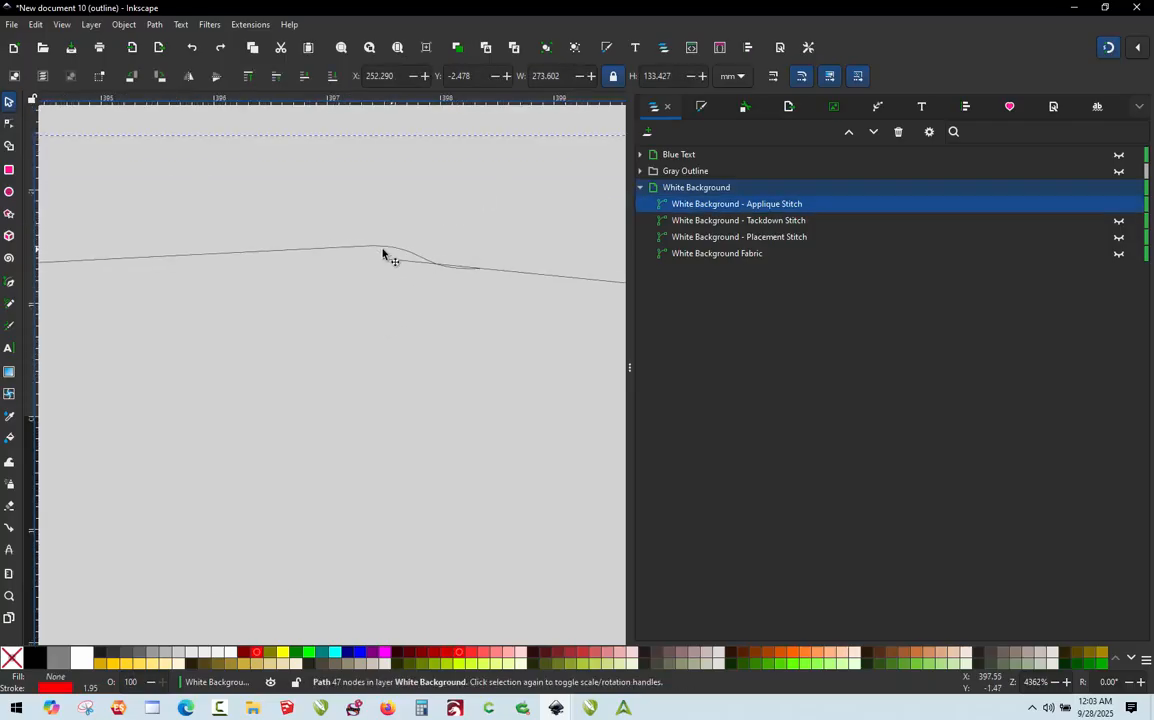
key(n)
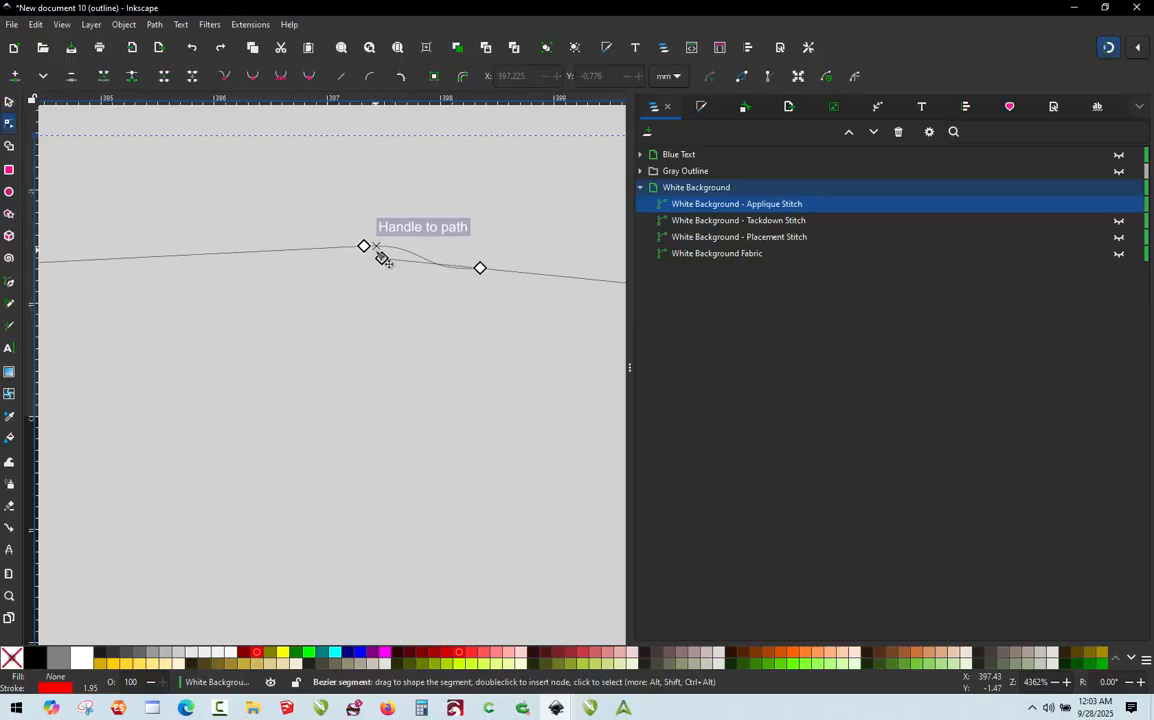
drag(369, 254, 386, 235)
drag(456, 205, 388, 225)
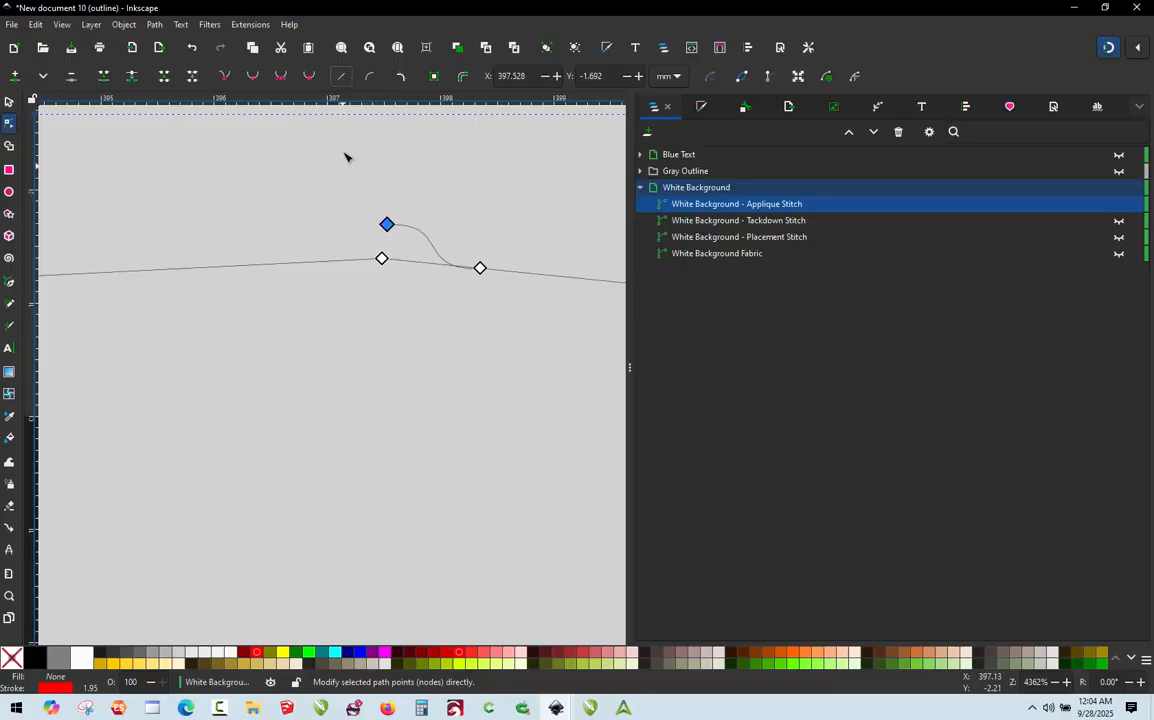
click(480, 268)
drag(480, 268, 472, 329)
key(Delete)
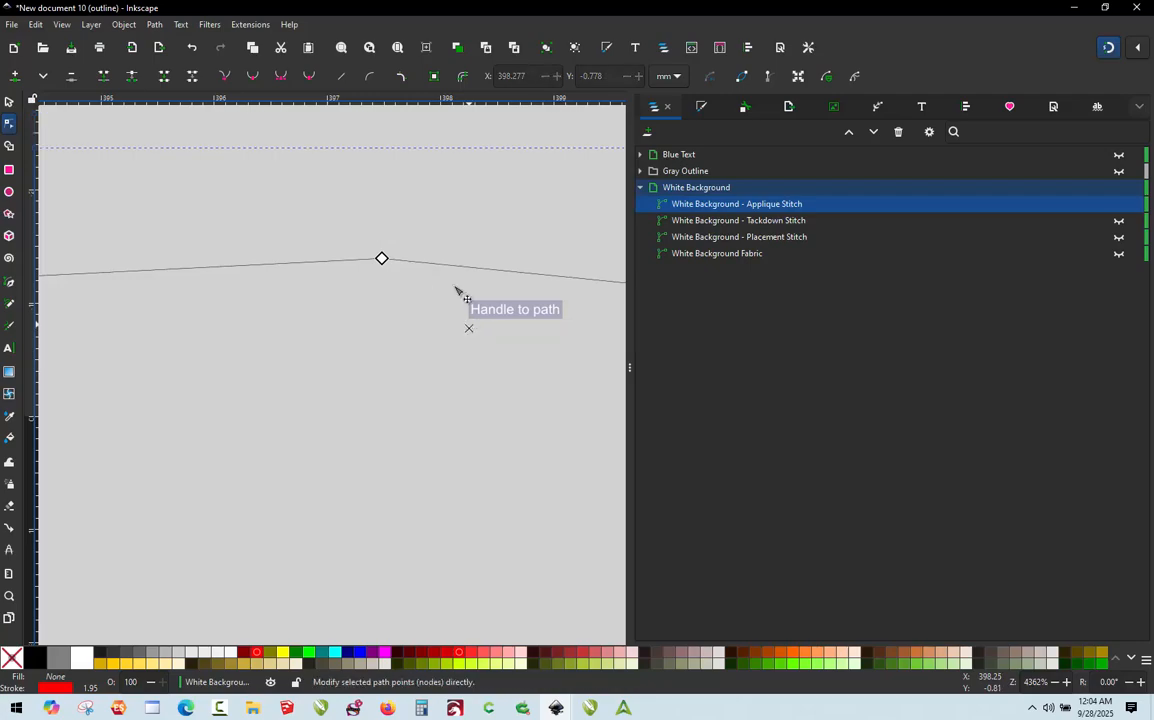
Separate the outer line's ends again, moving the right one to about X 398.11 mm and the left one to about X 397.61 mm.
click(383, 258)
drag(352, 285, 464, 264)
double_click(366, 260)
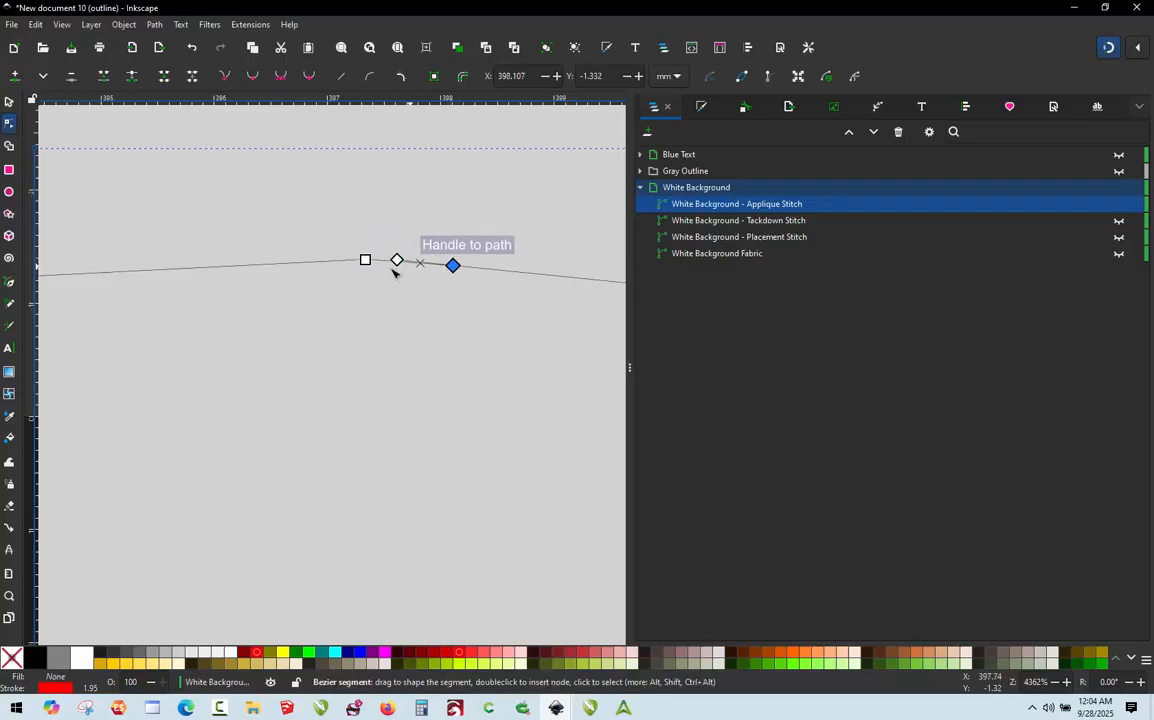
drag(366, 261, 398, 259)
Preview the applique stitch in Ink/Stitch Params, examine the stitches at the top edge's middle, close the preview, and deselect the path.
scroll(466, 250, down, 3)
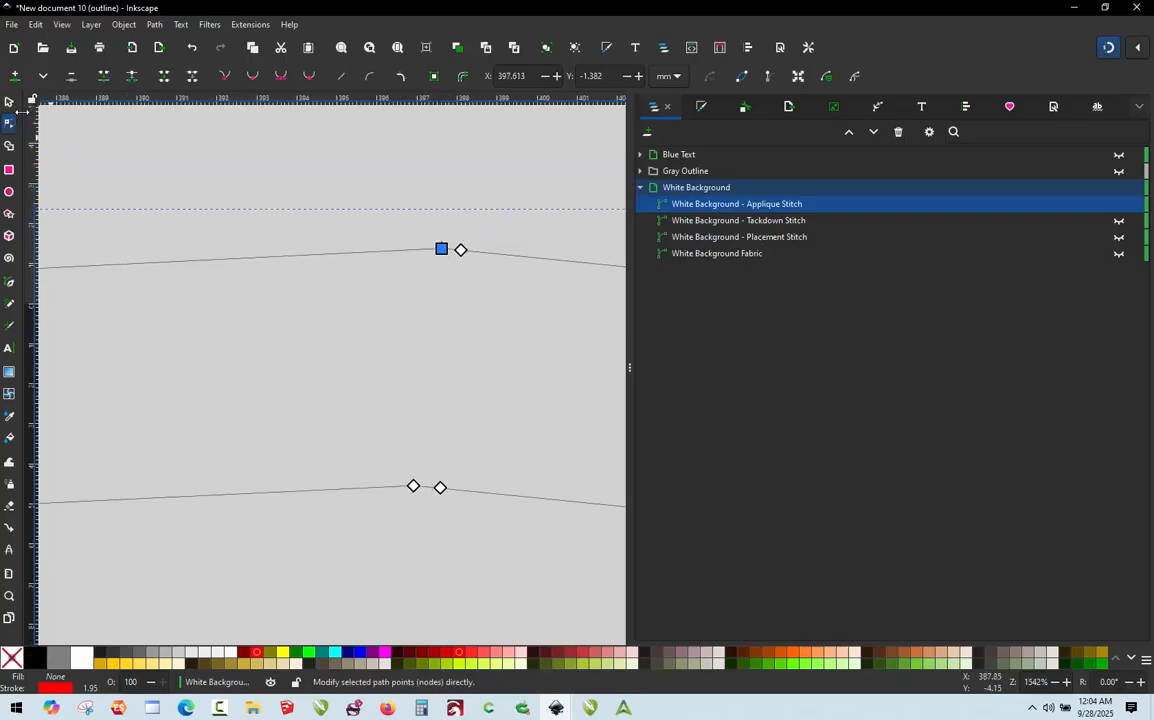
click(9, 102)
scroll(386, 212, down, 11)
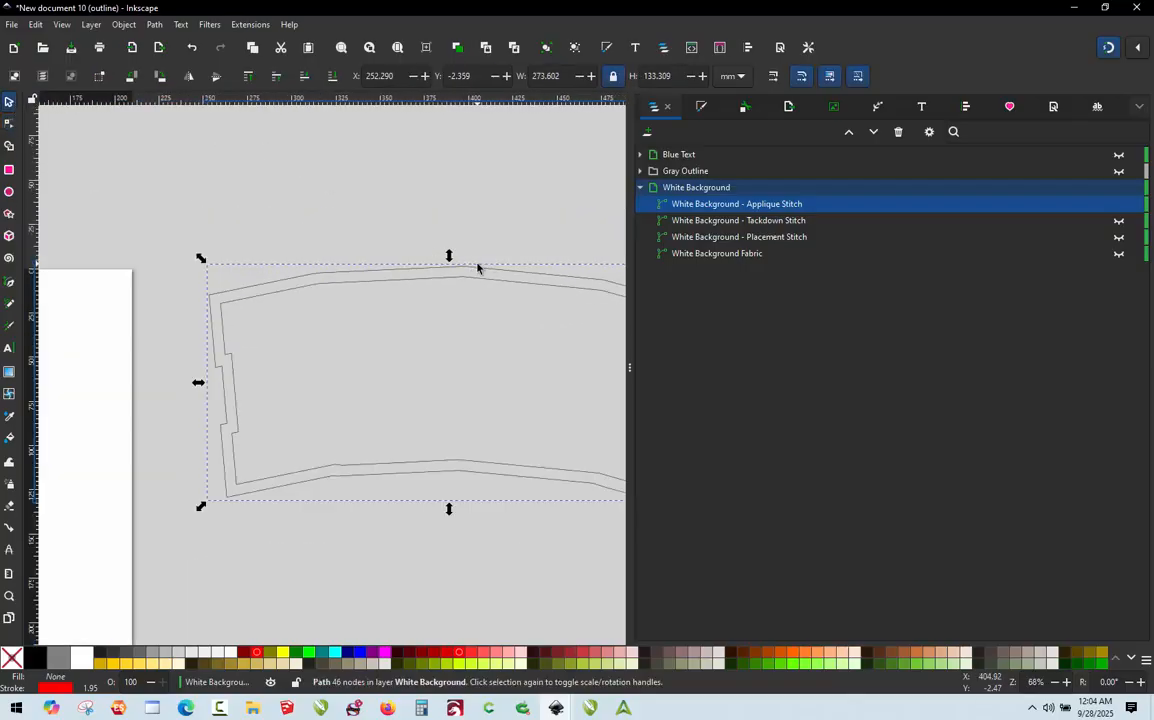
click(252, 25)
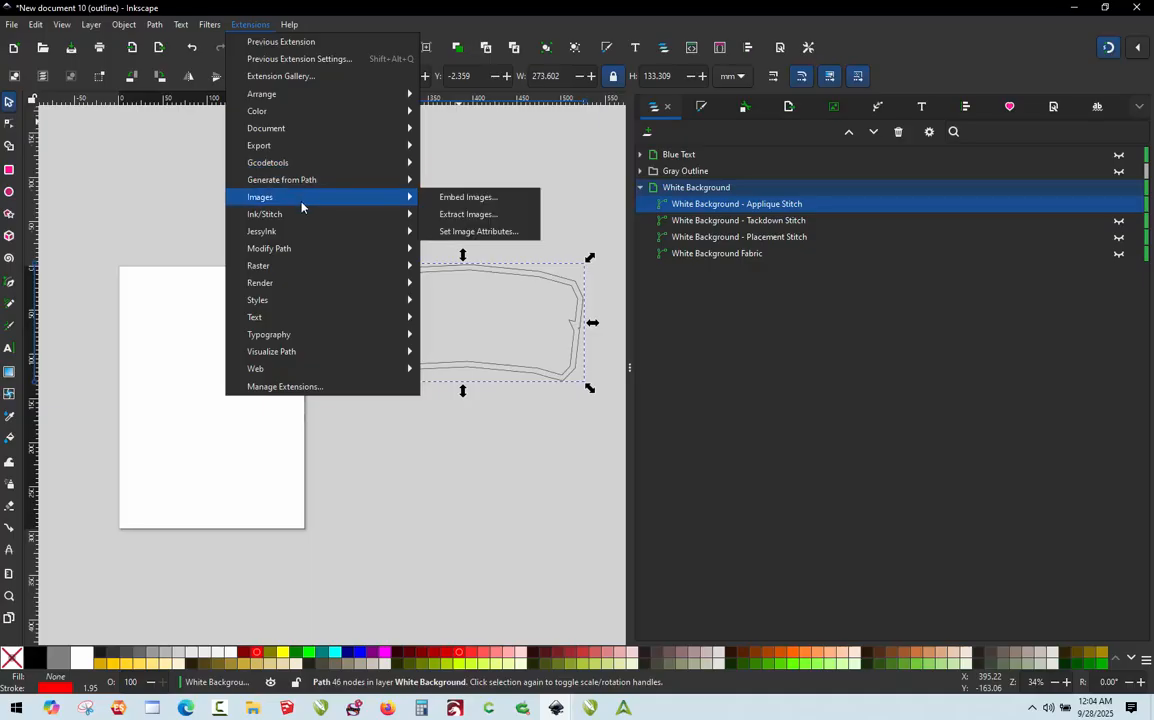
mouse_move(305, 214)
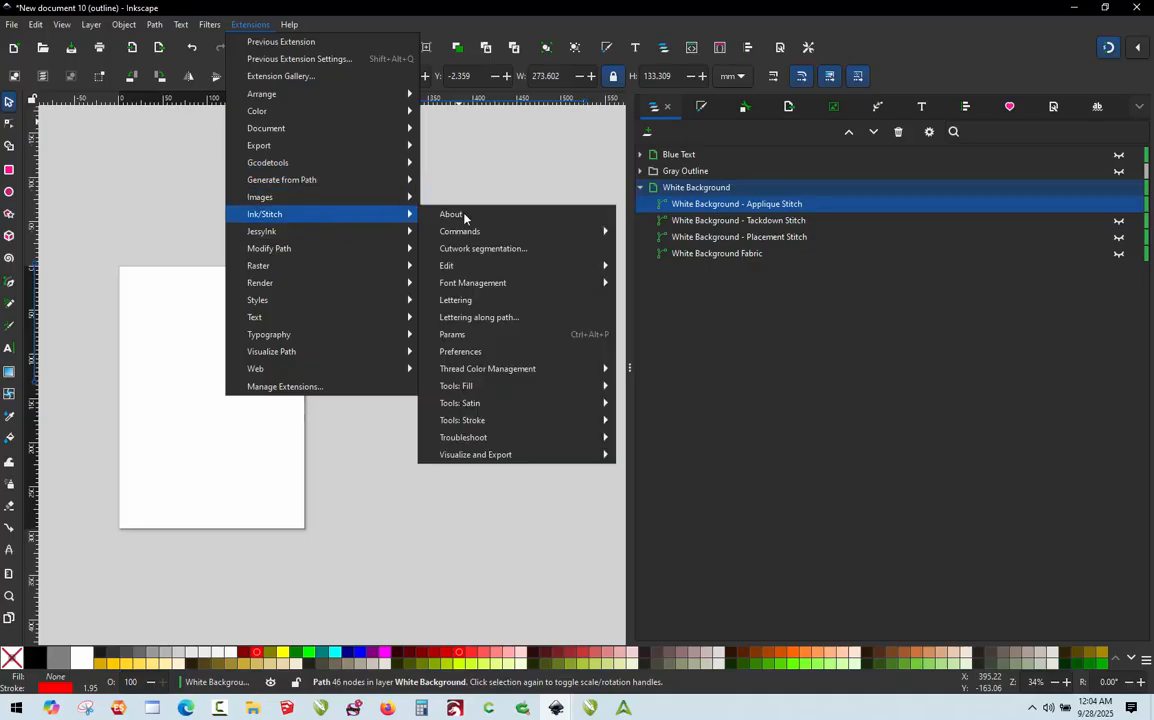
click(472, 334)
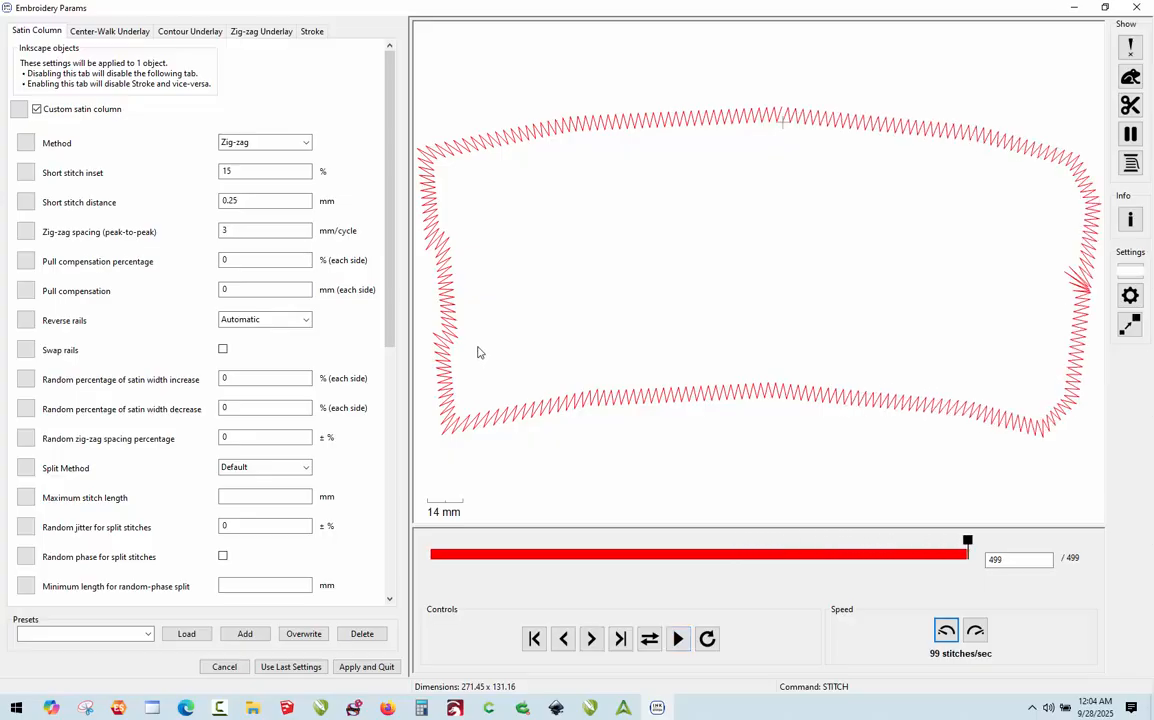
scroll(799, 95, up, 3)
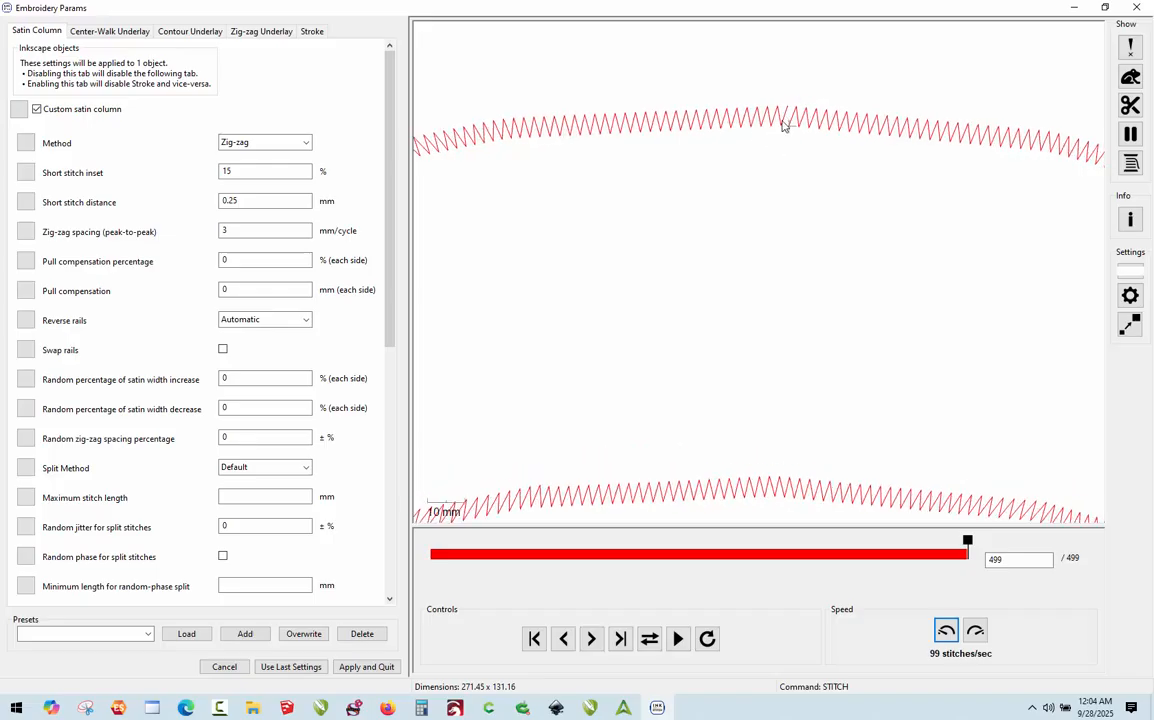
click(1136, 7)
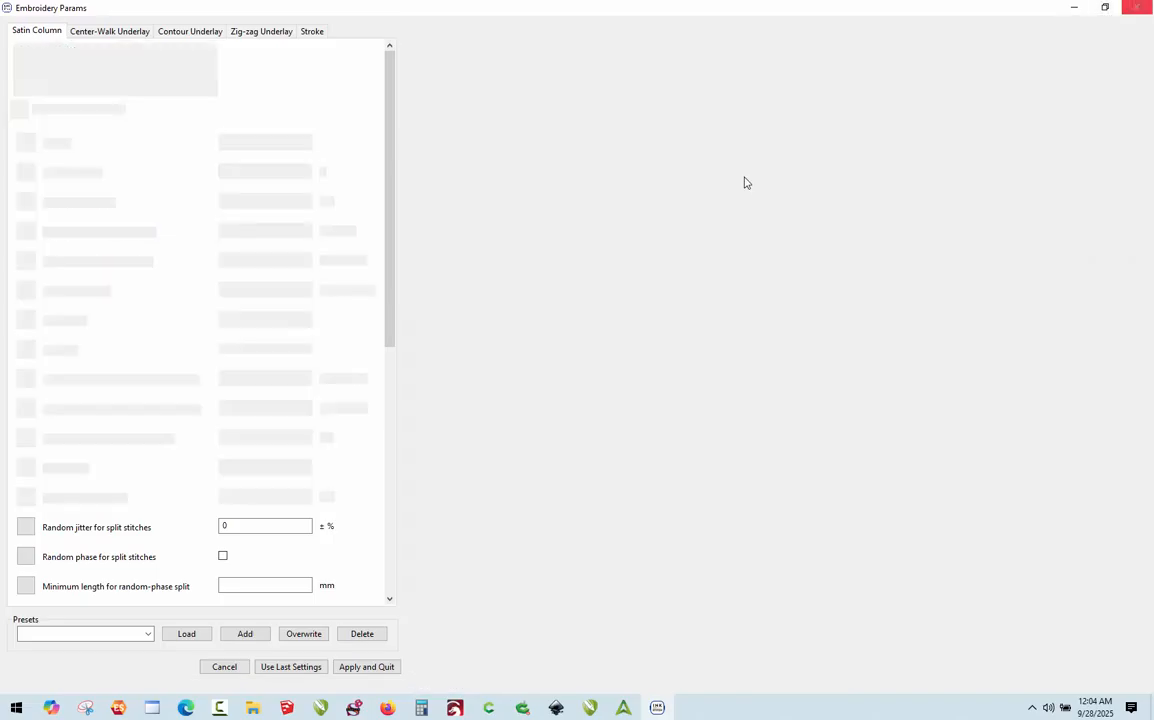
click(464, 217)
Move the outer line's right end node at the top edge's middle further along the edge to about X 399.31 mm.
scroll(463, 266, up, 5)
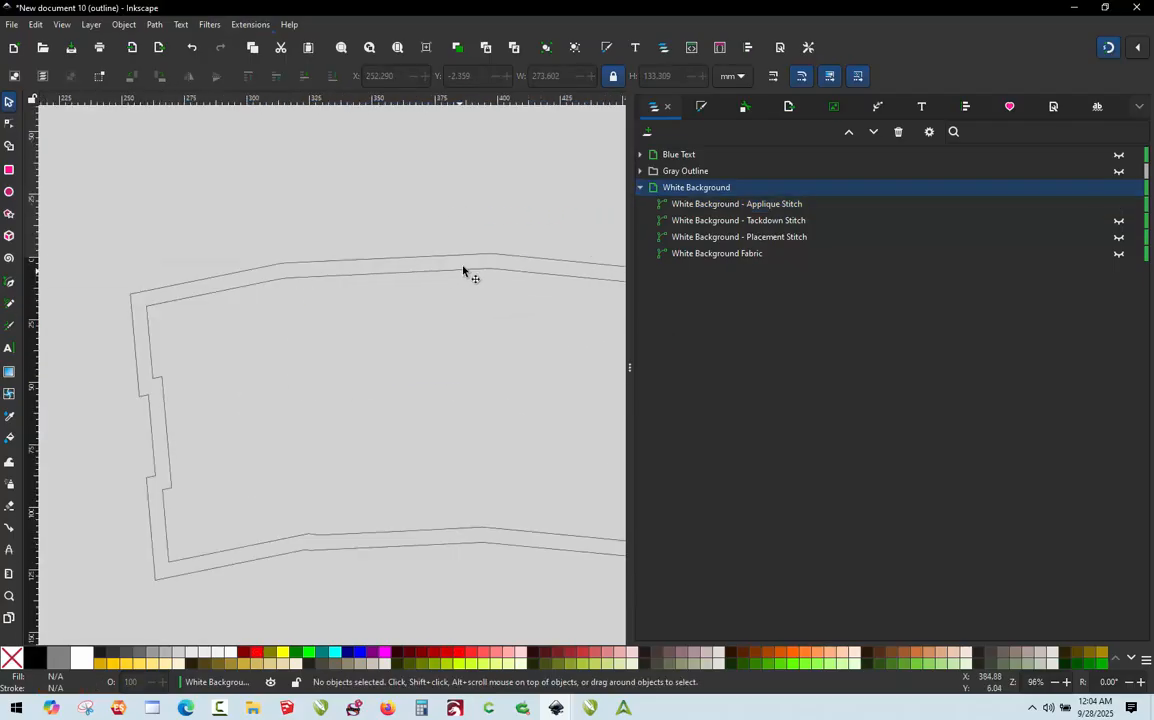
double_click(490, 261)
scroll(520, 262, up, 3)
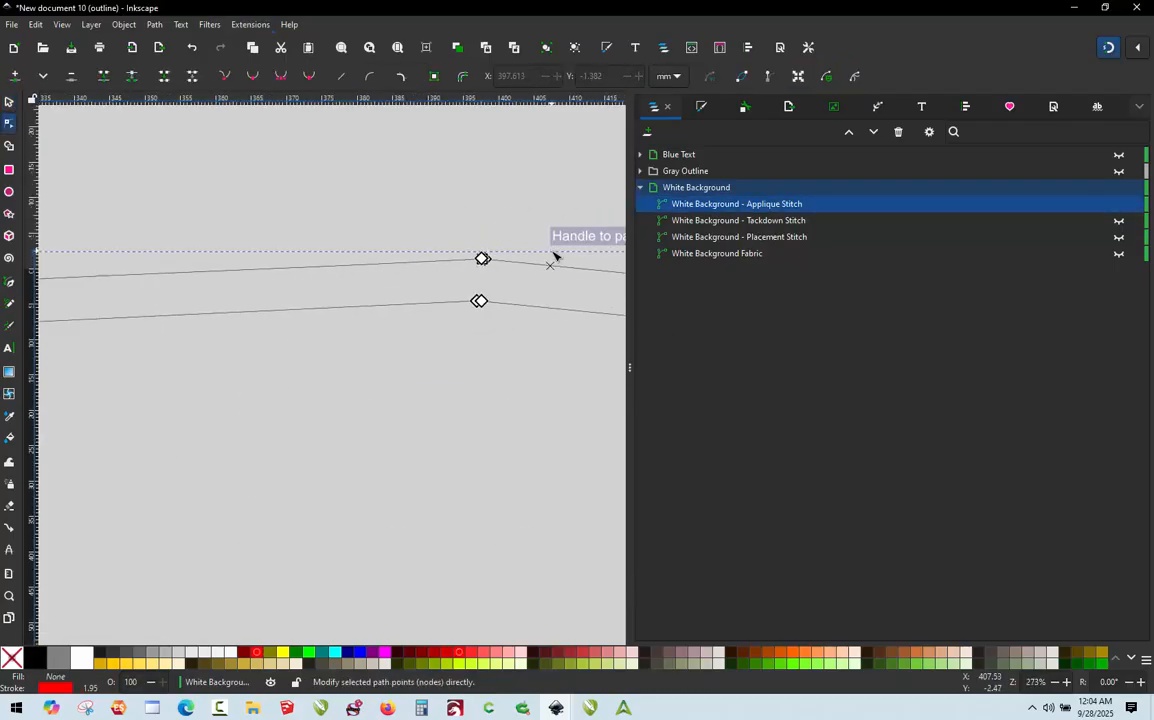
scroll(488, 274, up, 2)
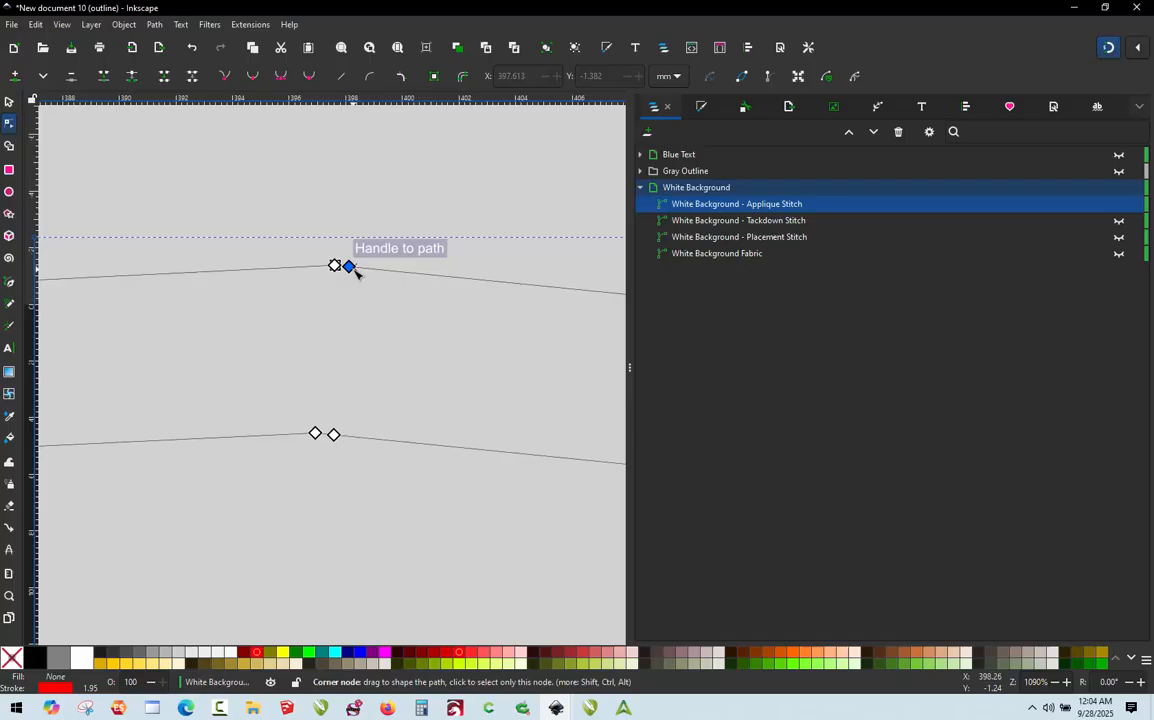
scroll(345, 258, up, 1)
scroll(343, 256, up, 1)
drag(363, 297, 460, 311)
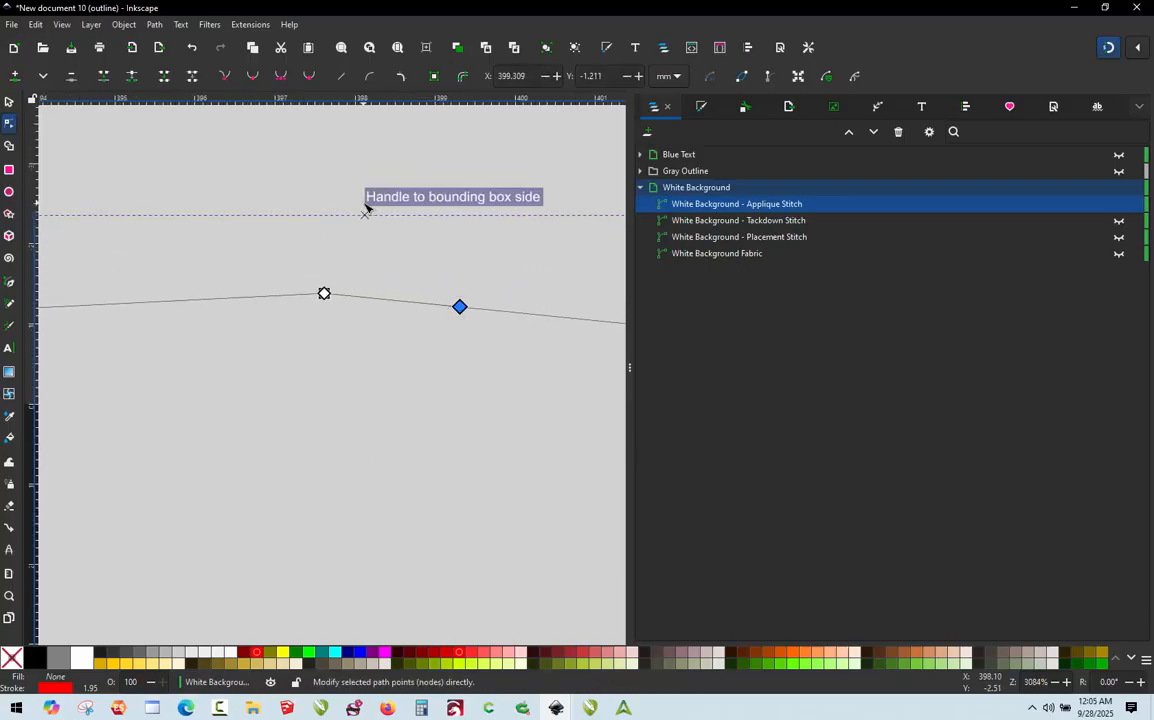
Move the inner line's right end node at the top edge's middle to about X 398.98 mm and preview the stitches in Ink/Stitch Params.
scroll(366, 206, down, 3)
drag(348, 403, 389, 408)
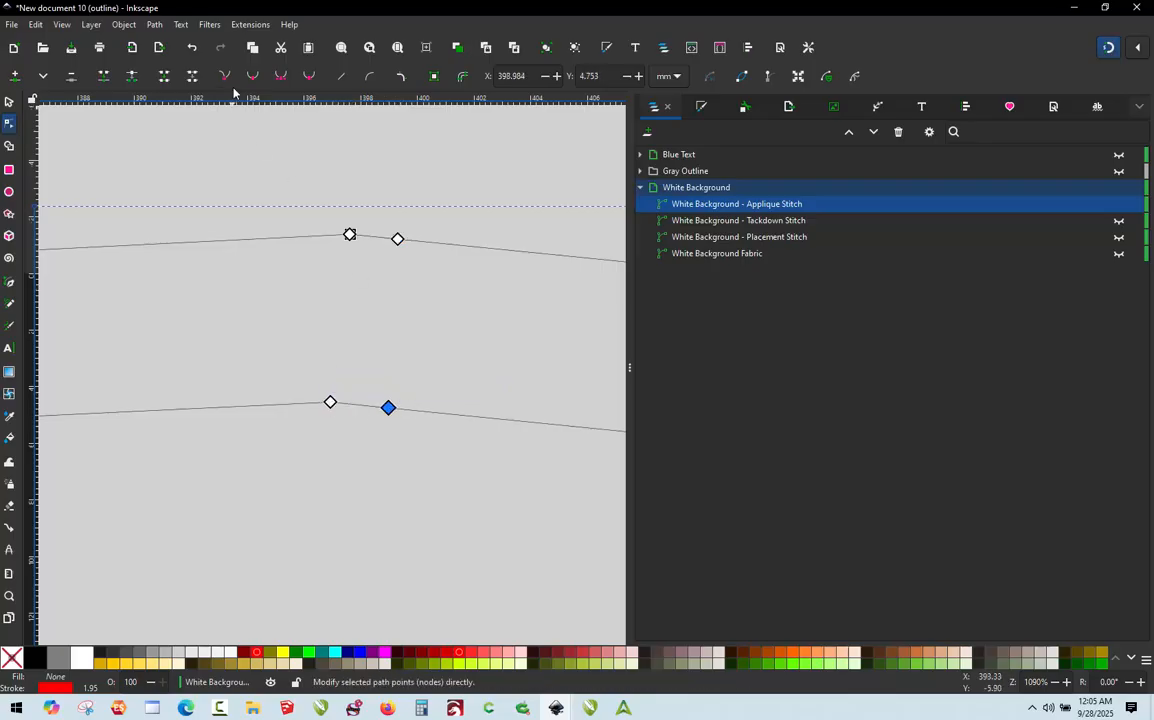
click(248, 25)
mouse_move(380, 214)
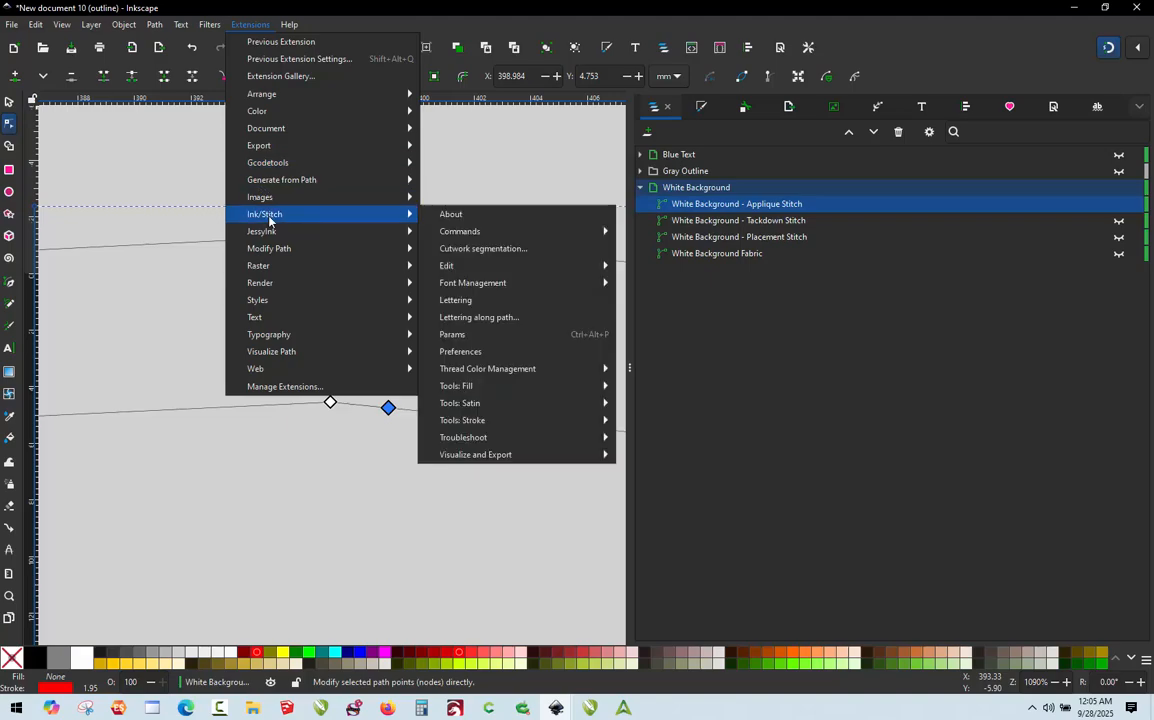
click(471, 337)
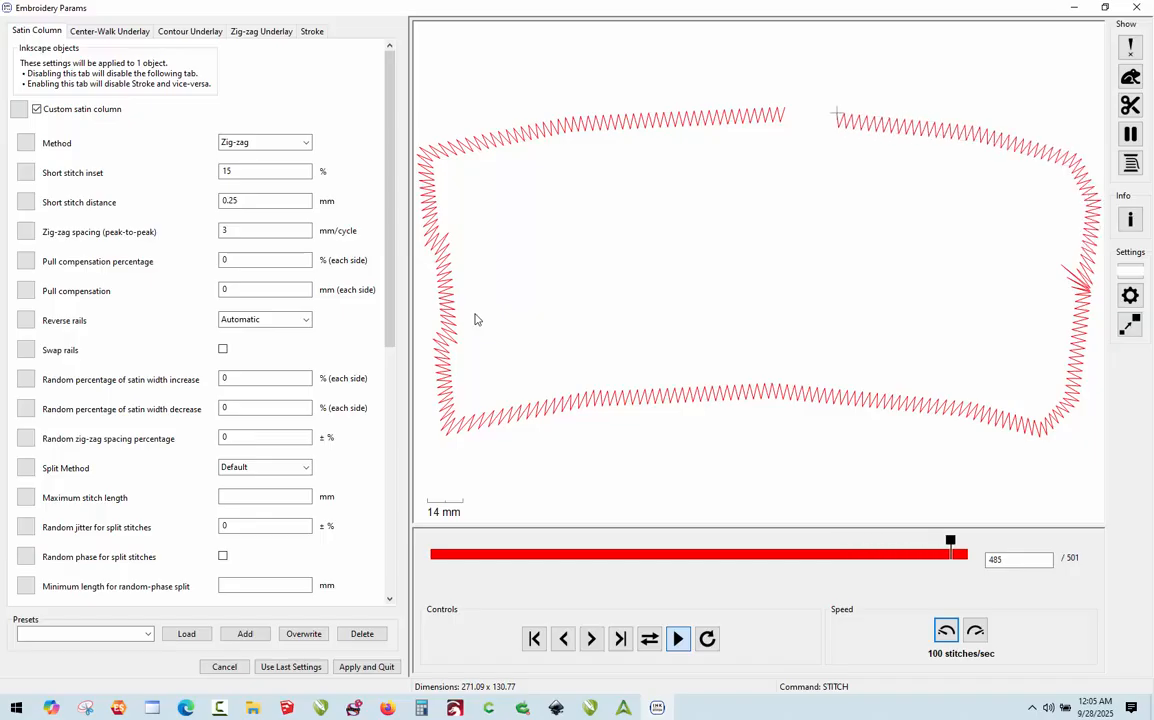
scroll(814, 80, up, 5)
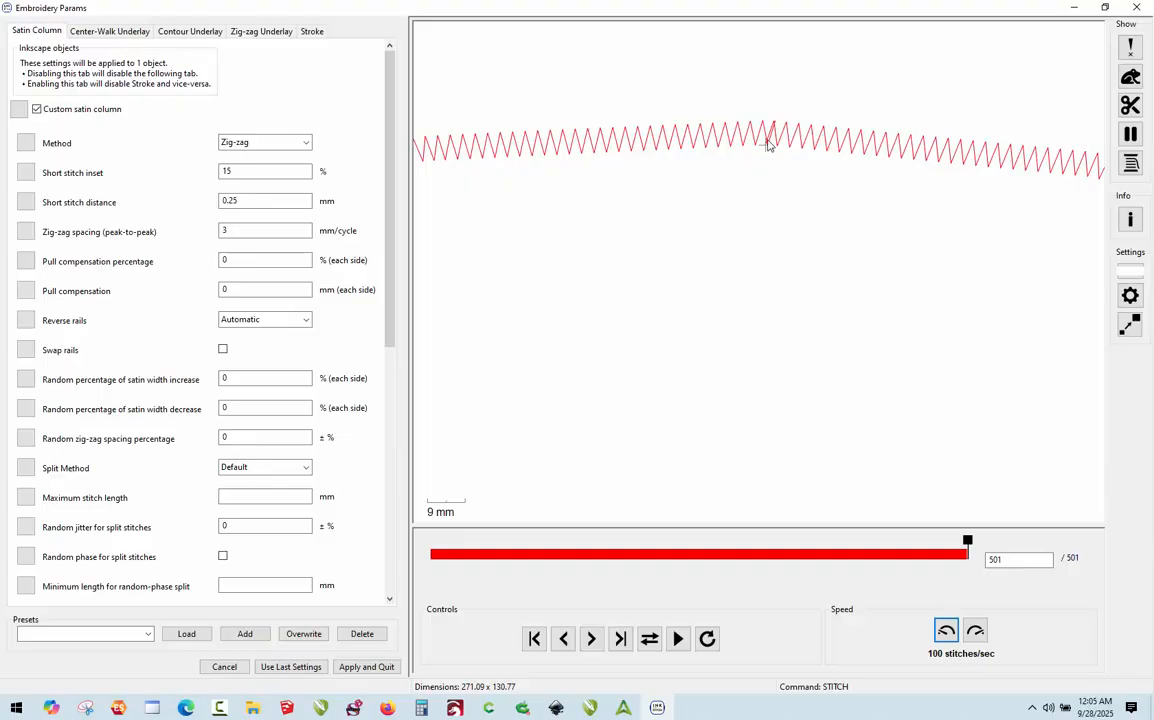
scroll(772, 142, down, 5)
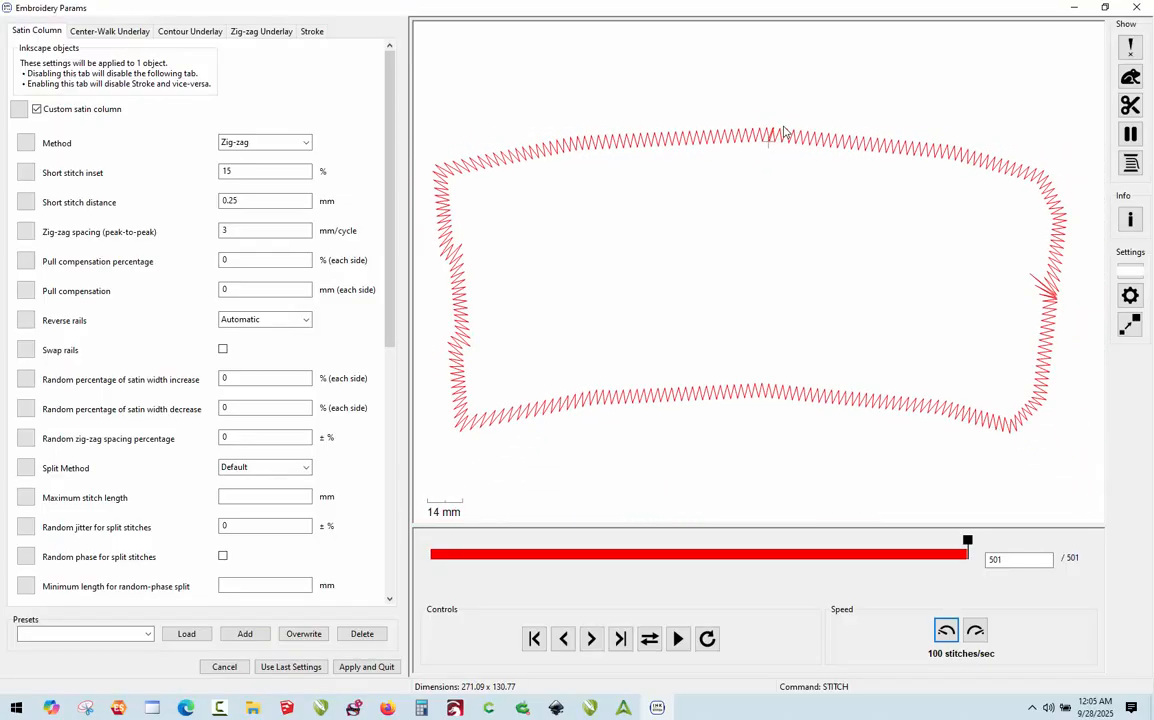
scroll(785, 133, down, 1)
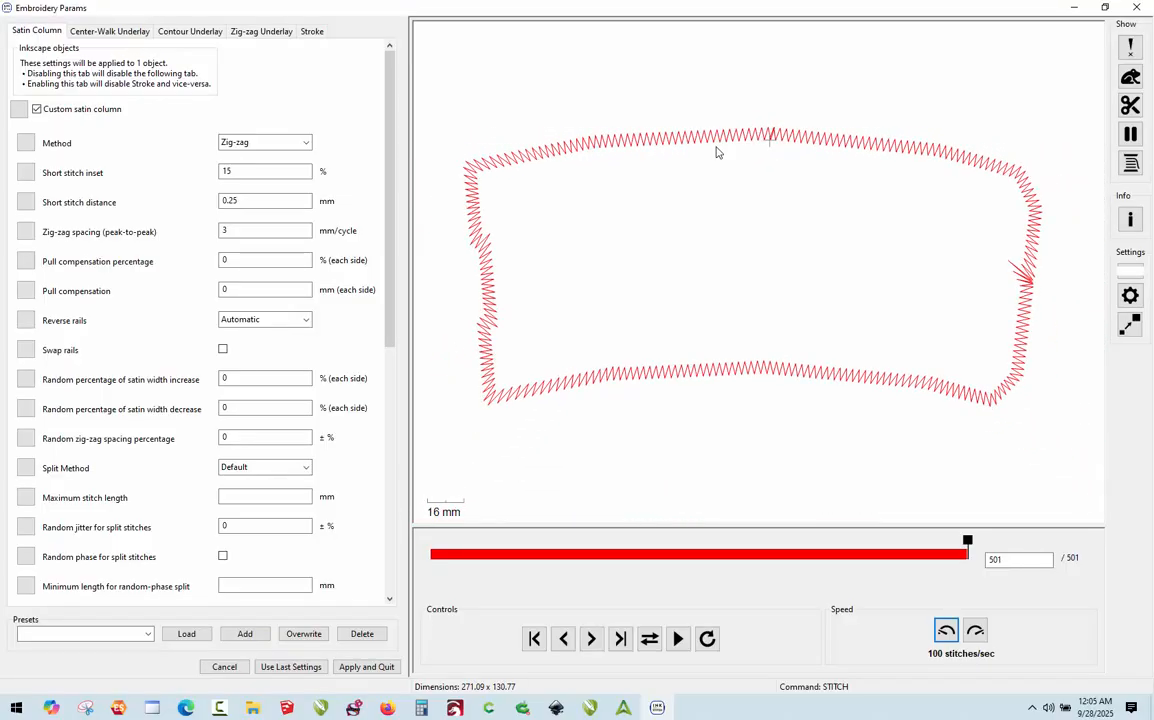
Try the "E" Stitch method for the satin column, set the method back to Zig-zag, and apply the settings.
click(250, 143)
click(258, 178)
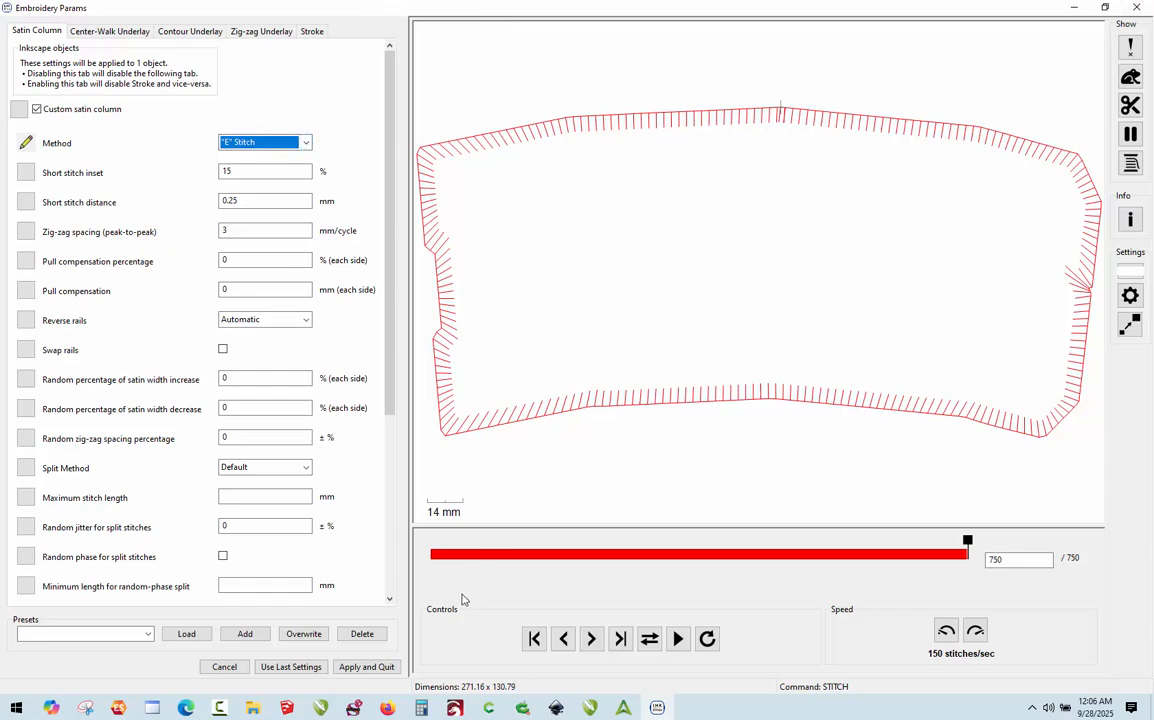
click(296, 142)
click(280, 182)
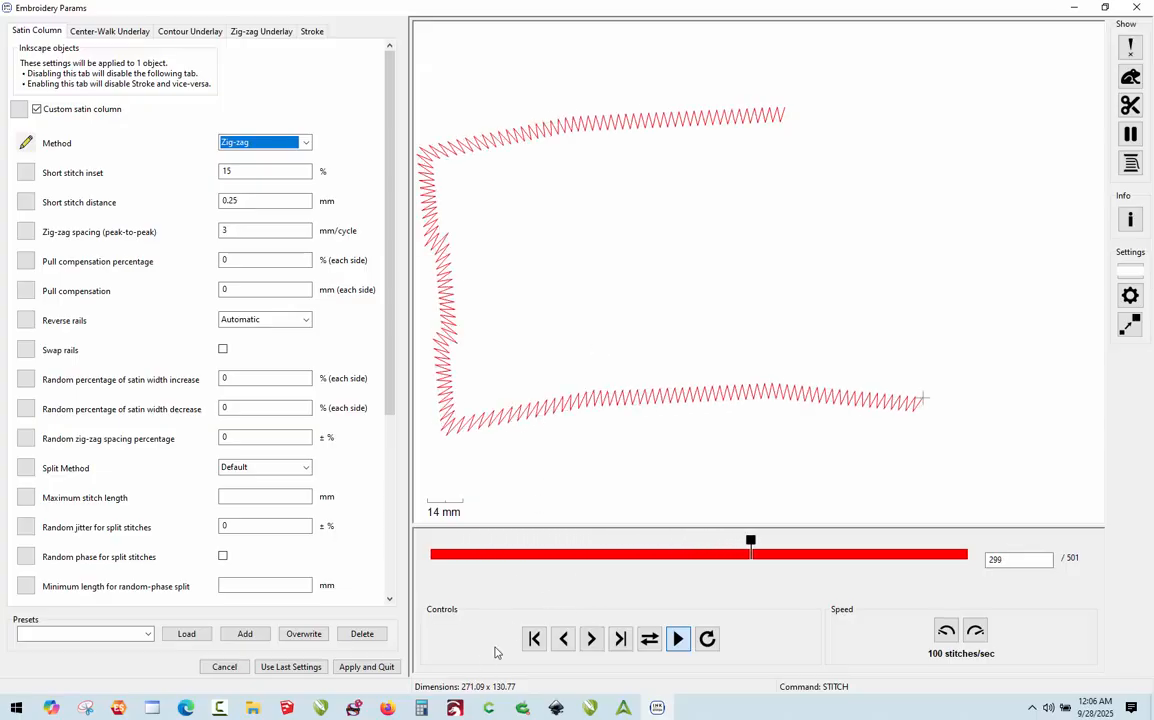
click(366, 667)
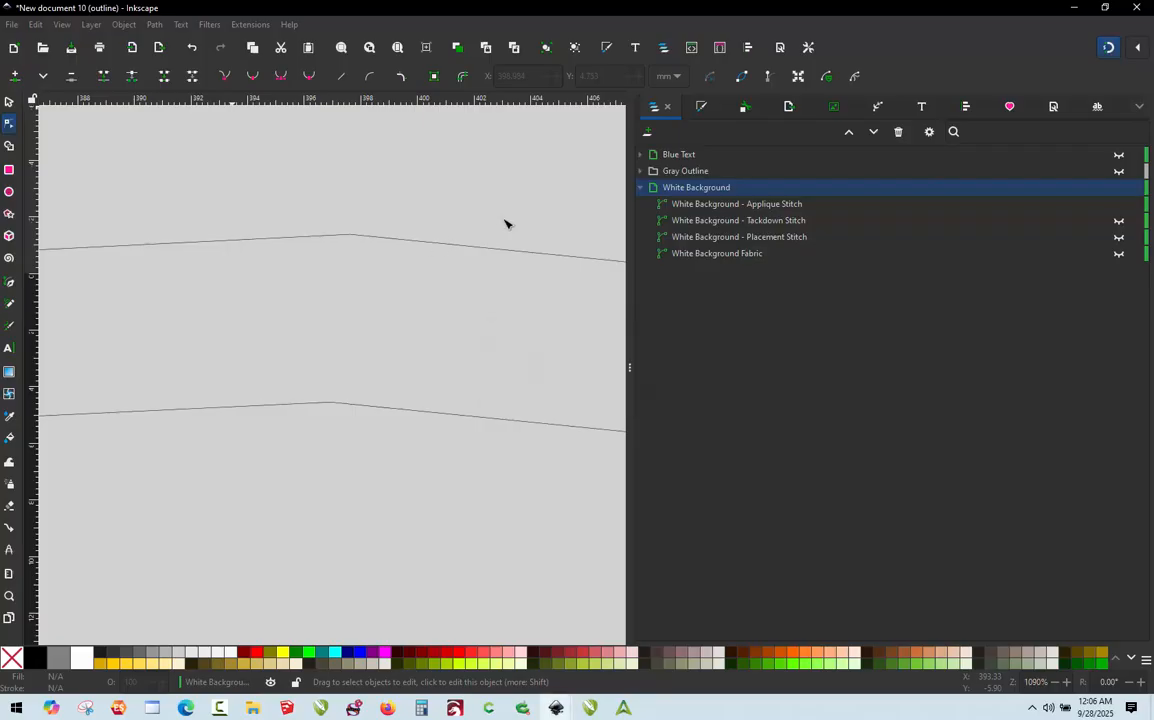
Finish node editing, deselect the applique path, and unhide the White Background Fabric, Placement Stitch and Tackdown Stitch.
ctrl+scroll(452, 222, down, 3)
ctrl+scroll(452, 222, down, 5)
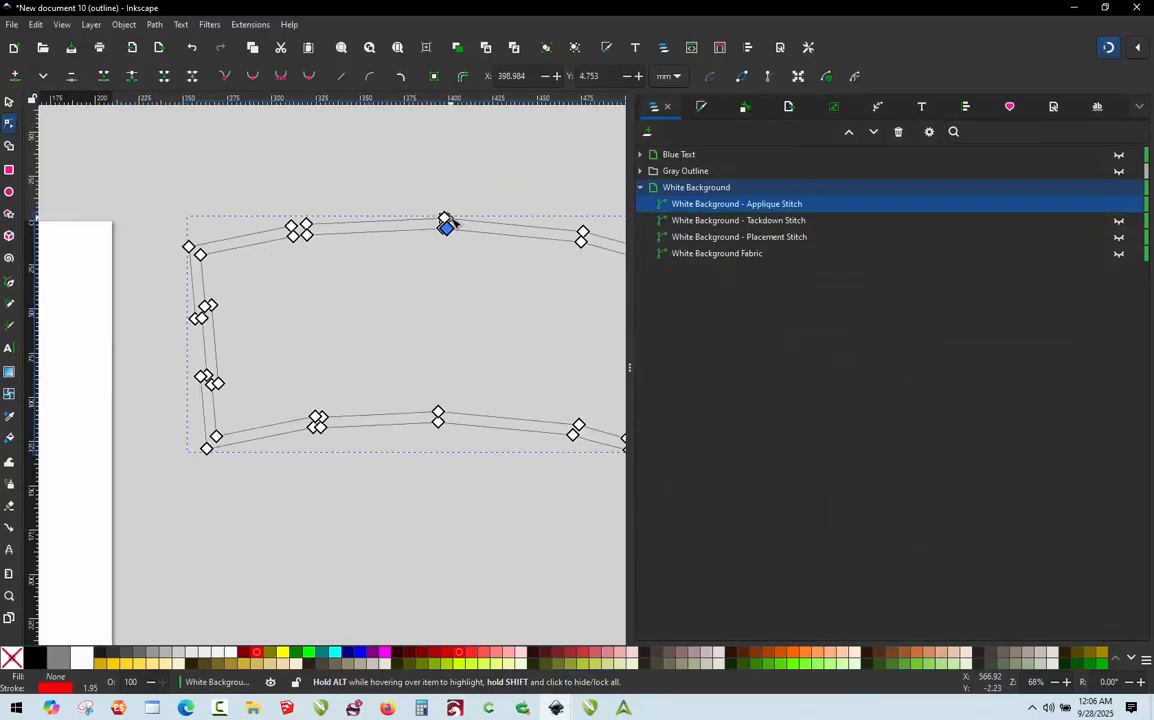
click(416, 189)
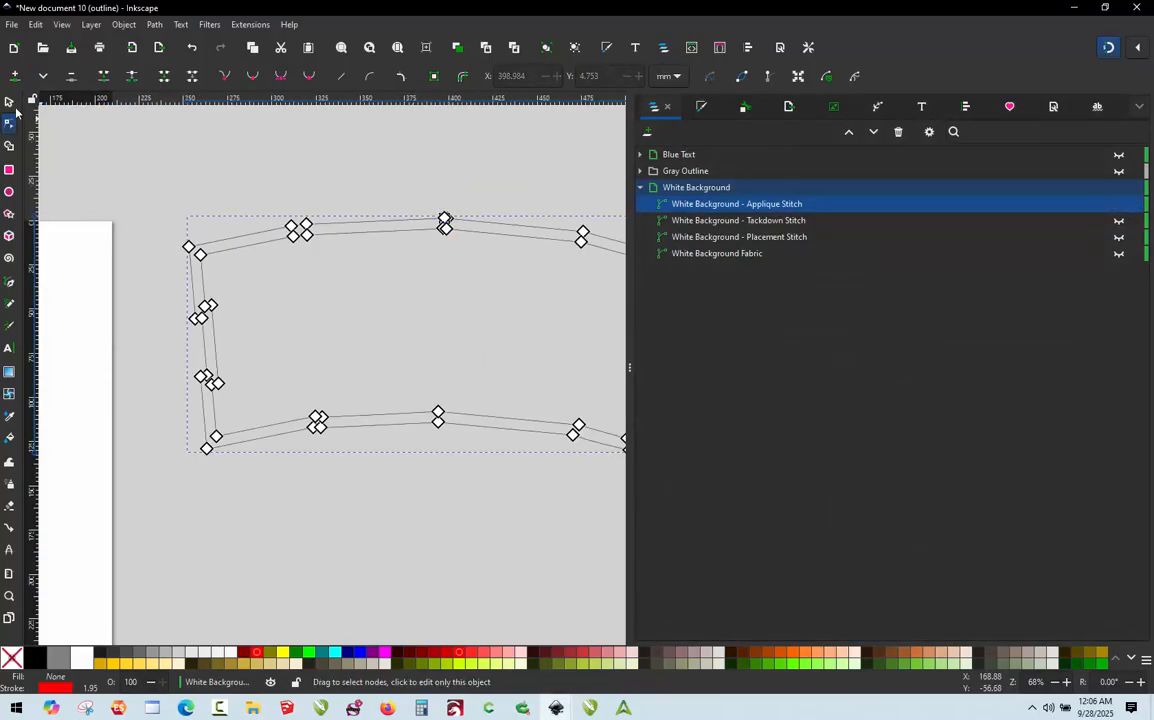
click(9, 101)
click(317, 189)
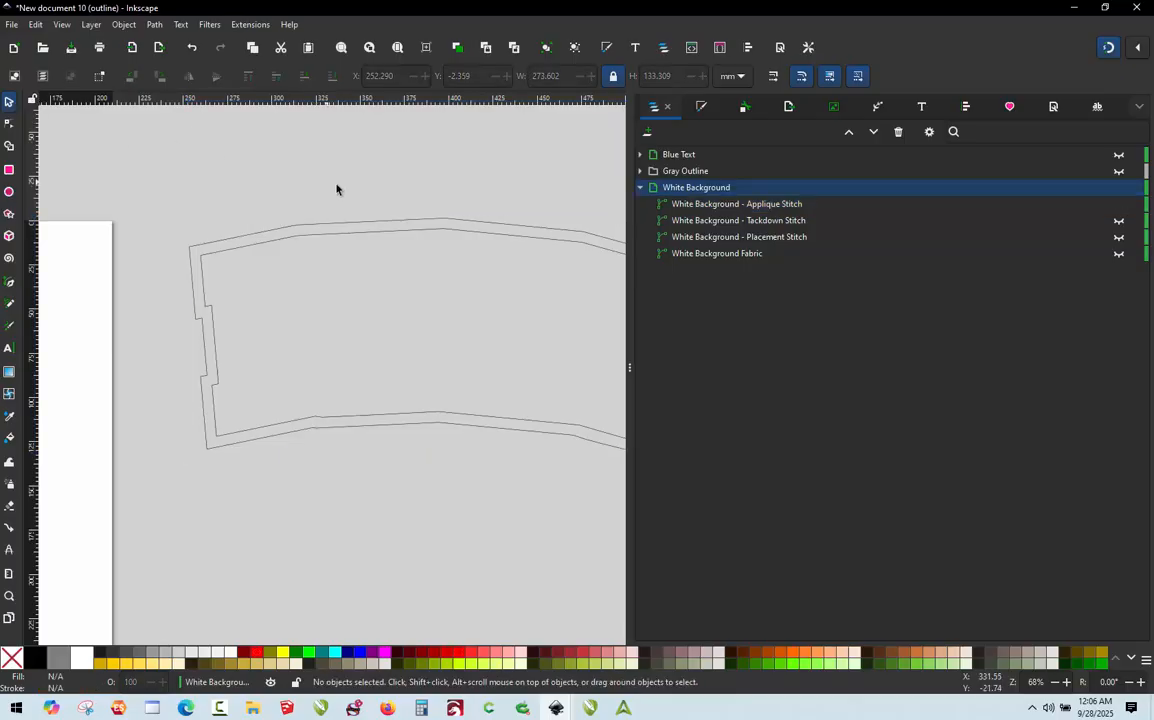
click(697, 172)
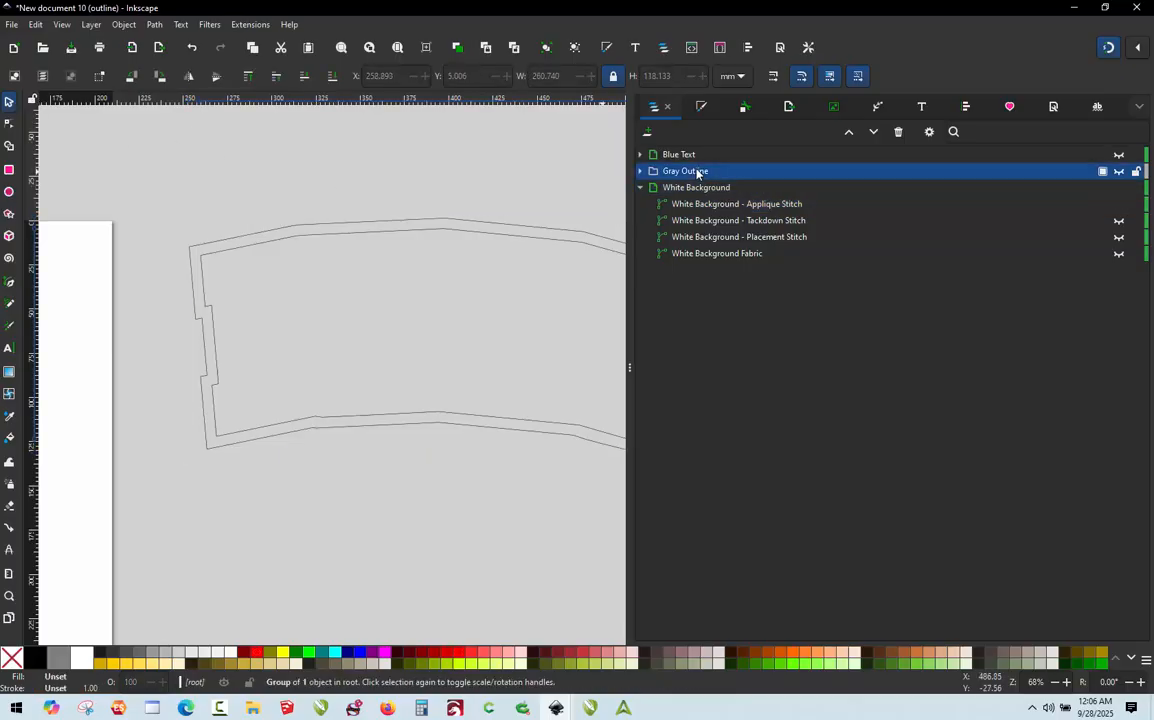
click(697, 189)
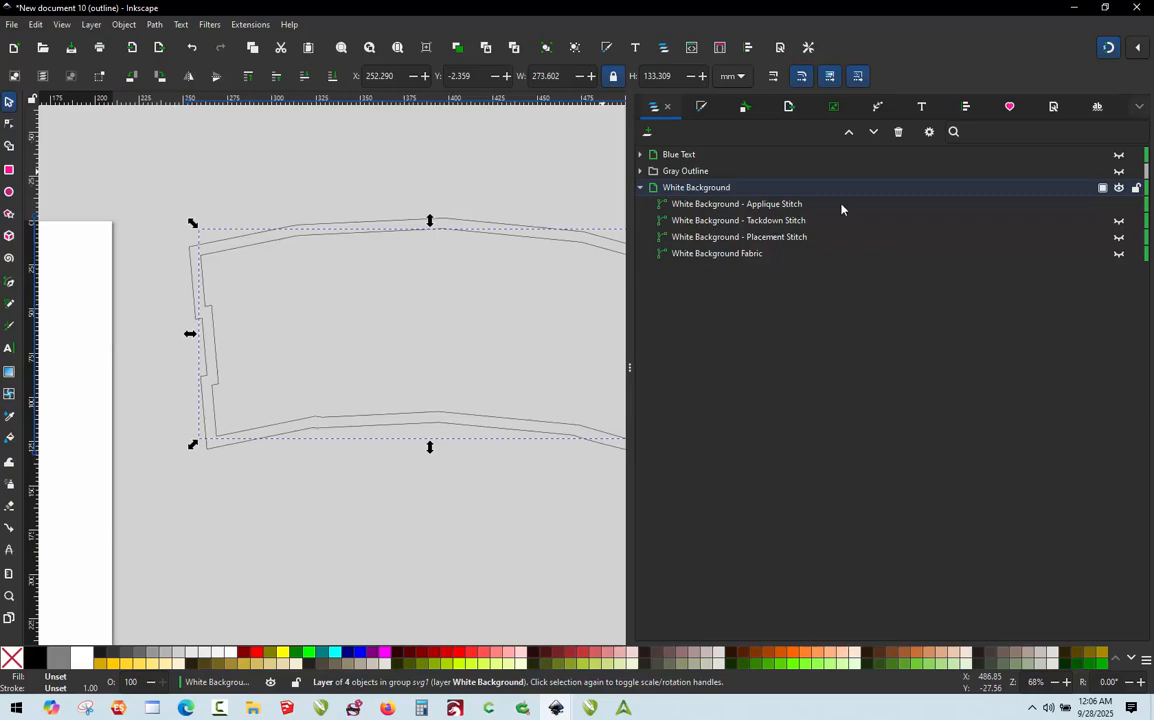
click(737, 257)
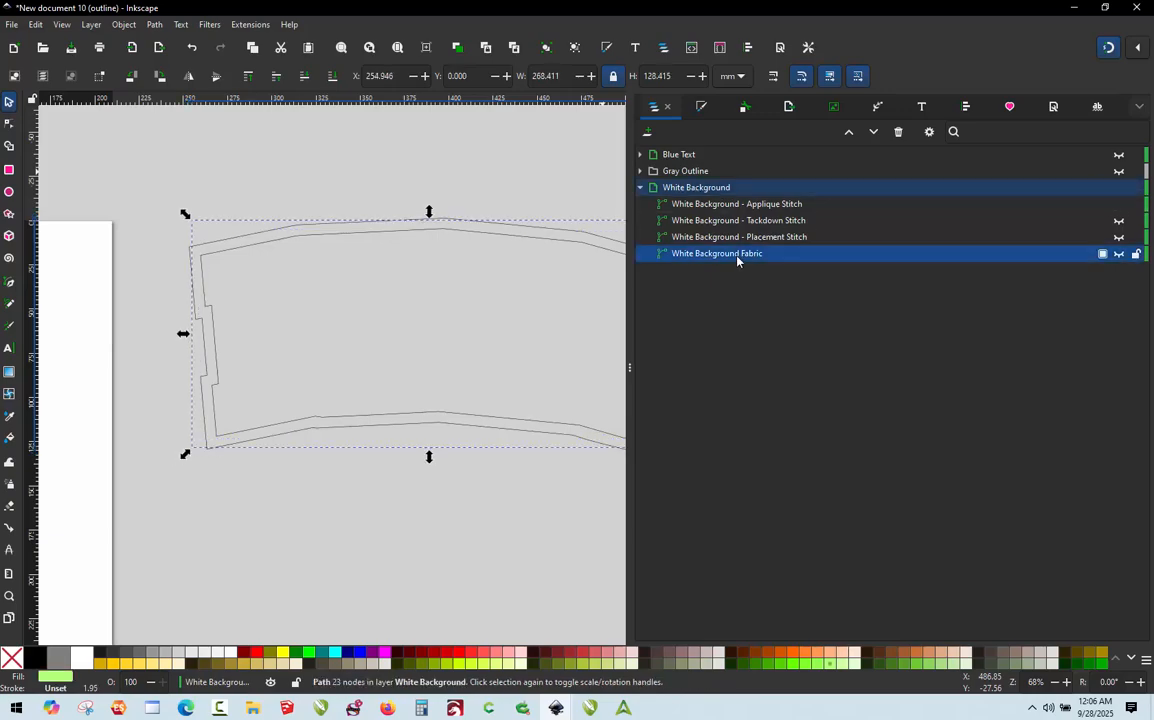
click(1119, 255)
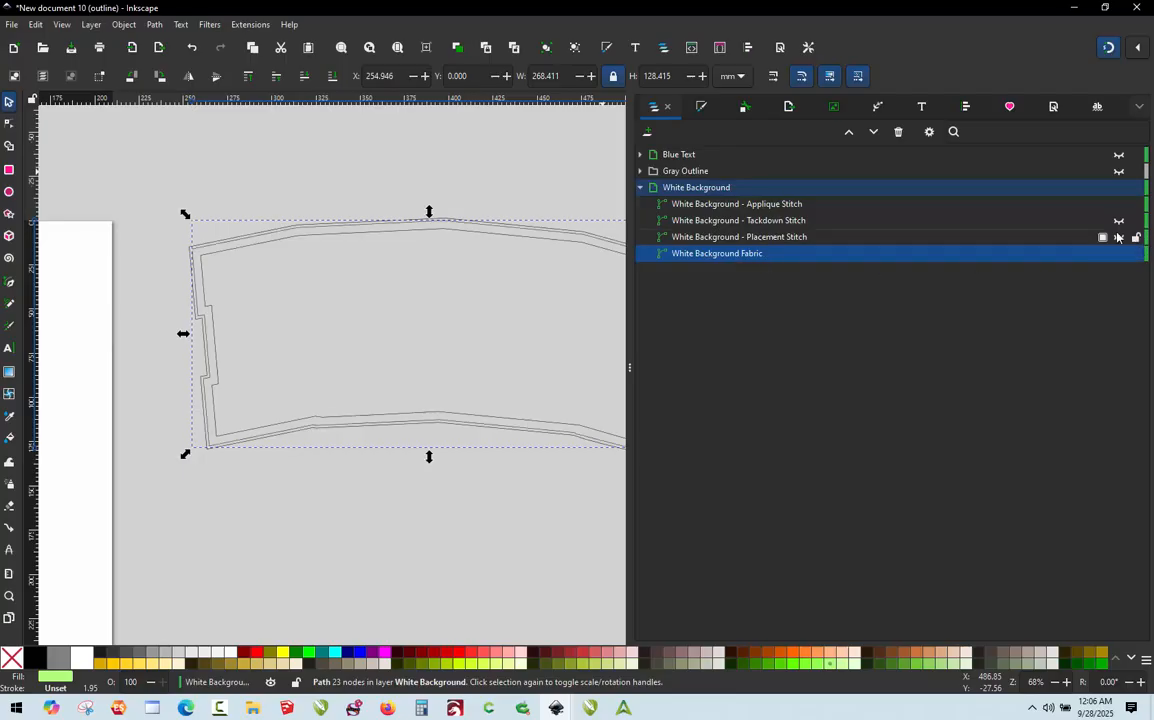
click(1119, 237)
click(1119, 221)
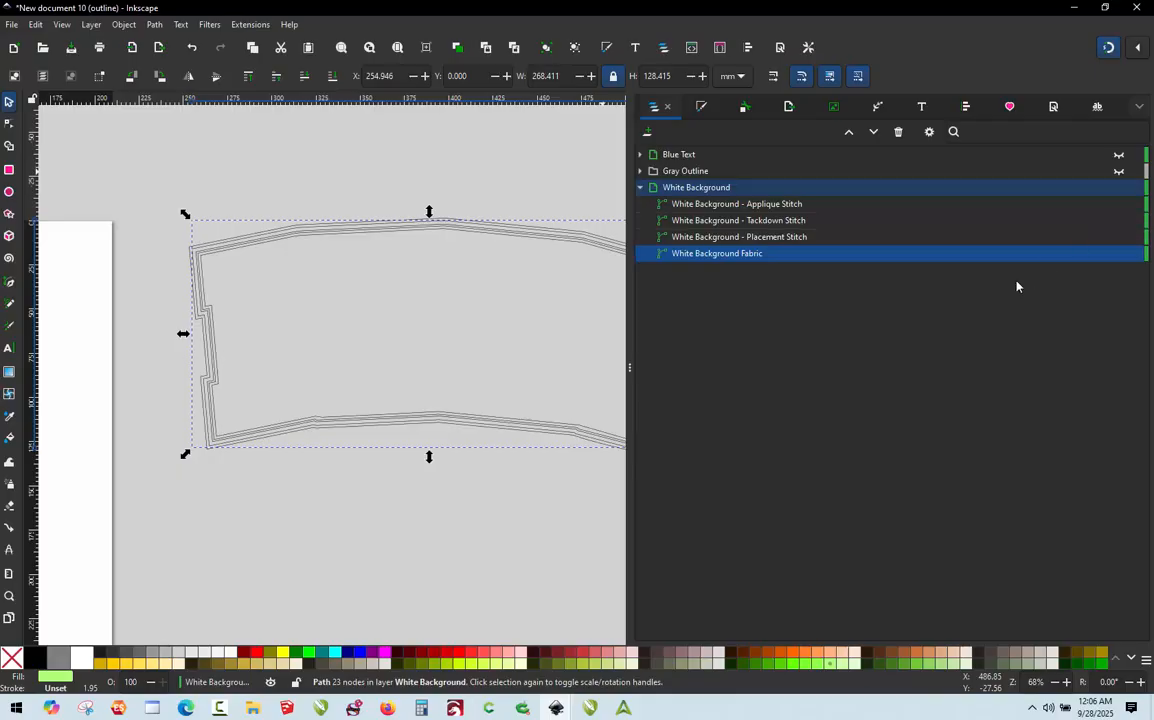
Select the White Background placement and tackdown stitches, preview both in Ink/Stitch Params, and close the preview.
click(717, 238)
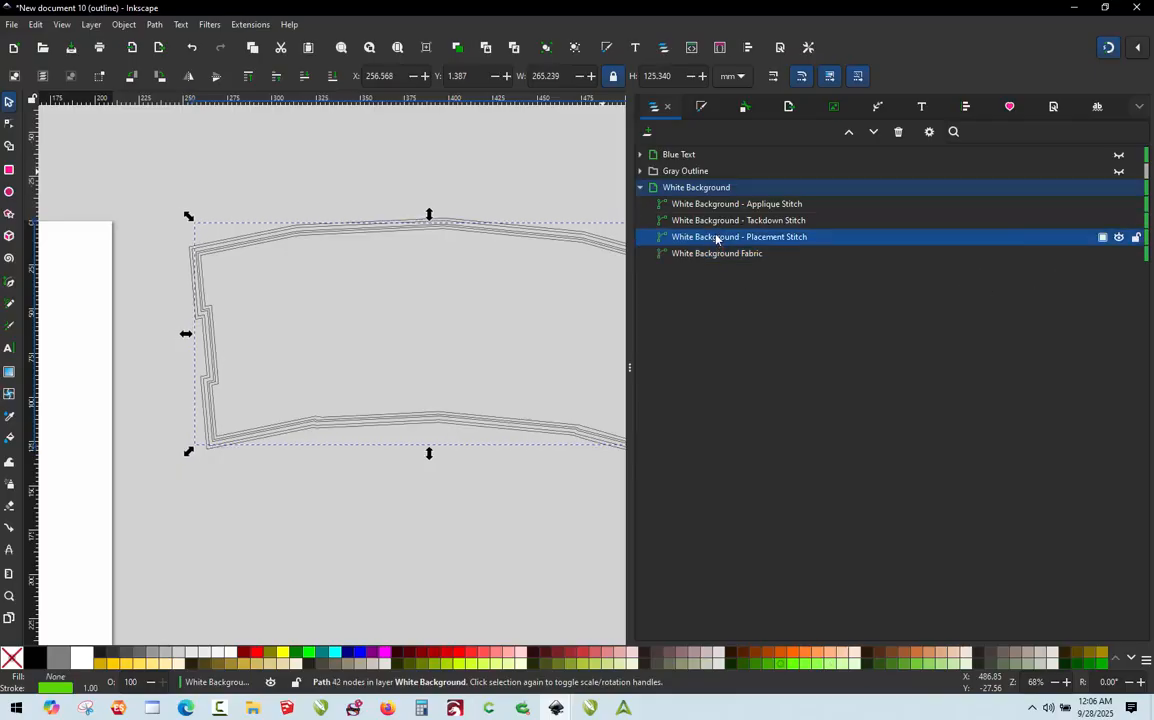
ctrl+click(775, 222)
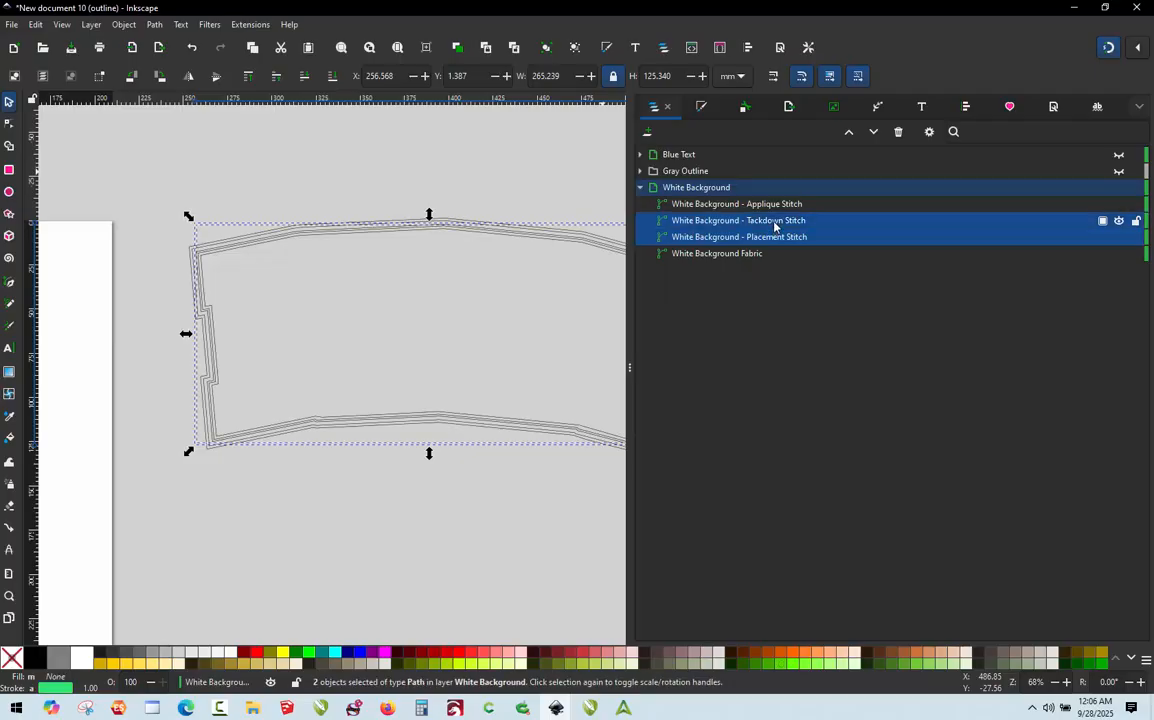
click(247, 24)
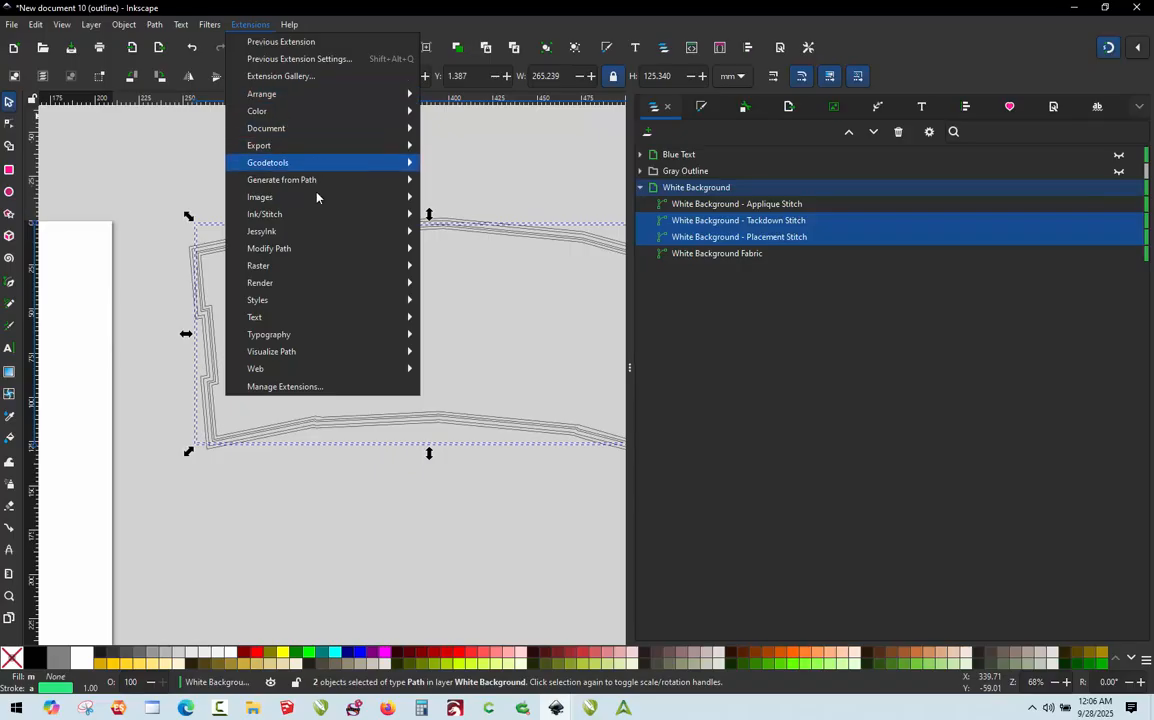
mouse_move(390, 213)
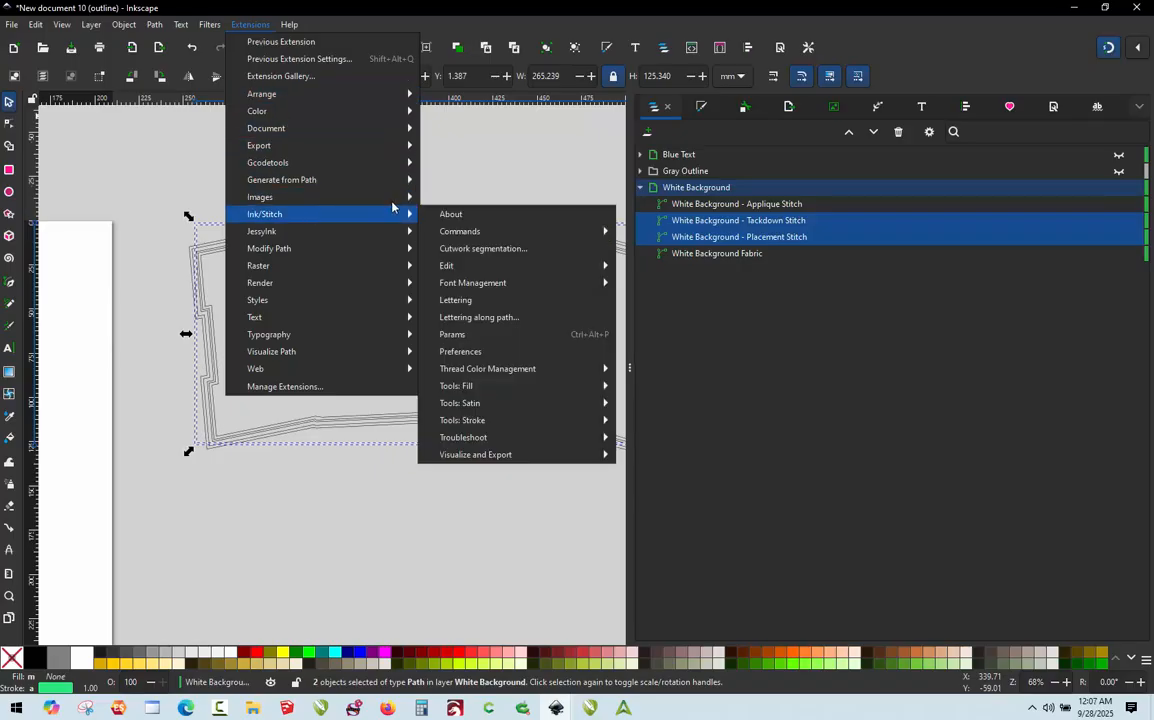
click(494, 351)
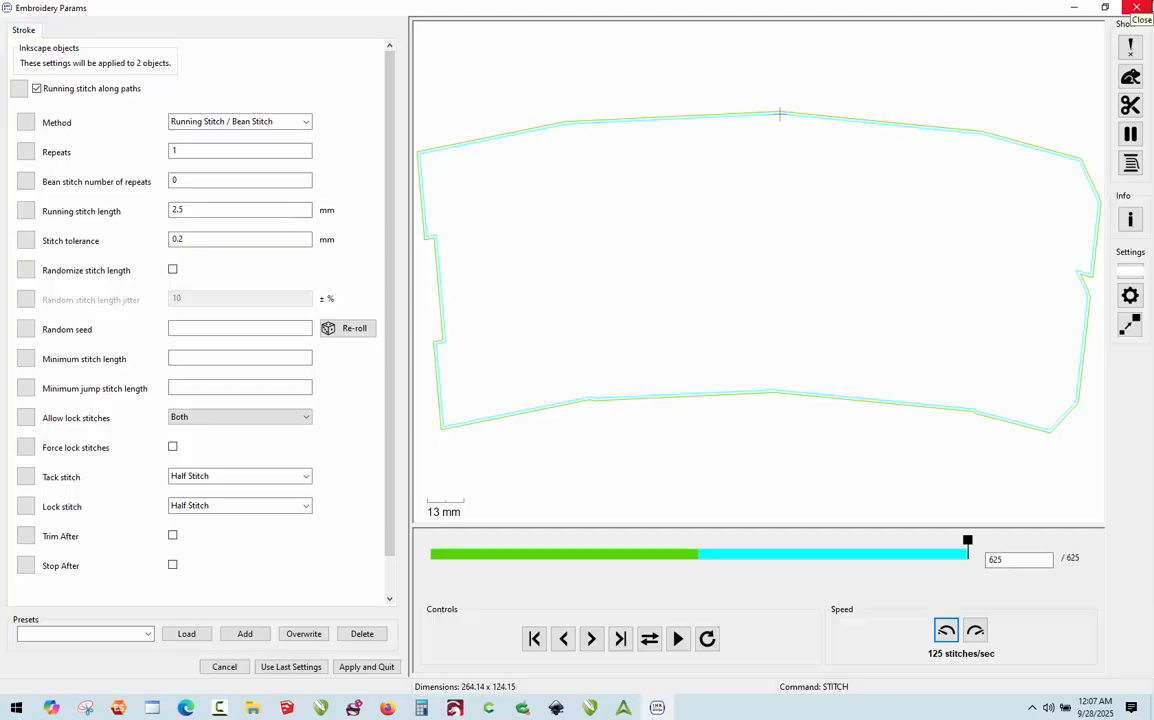
click(1140, 8)
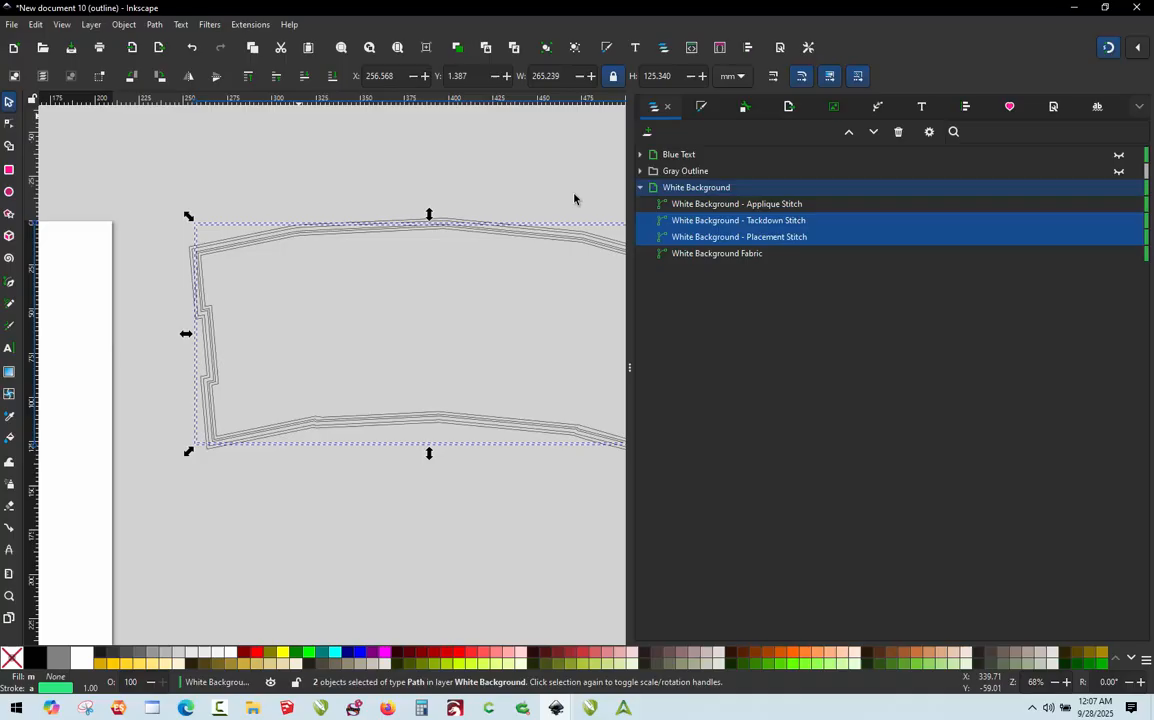
Add the White Background applique stitch to the selection, check the Params preview for all three paths, and close it.
shift+click(737, 204)
click(251, 25)
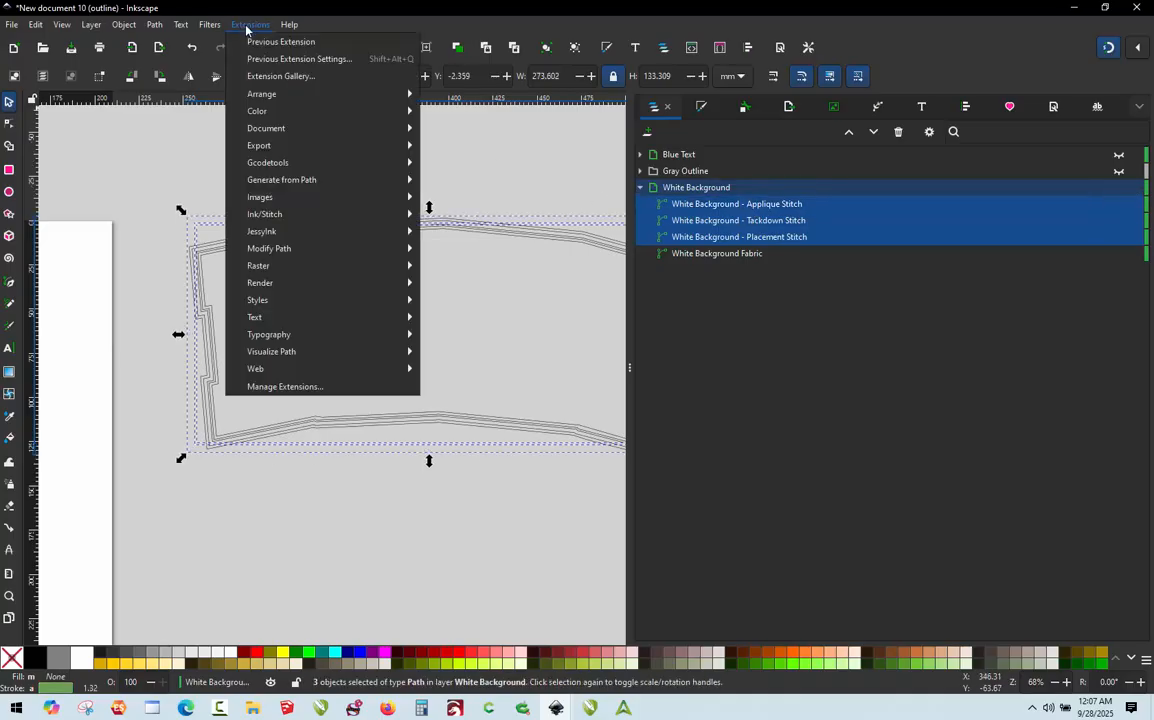
mouse_move(300, 201)
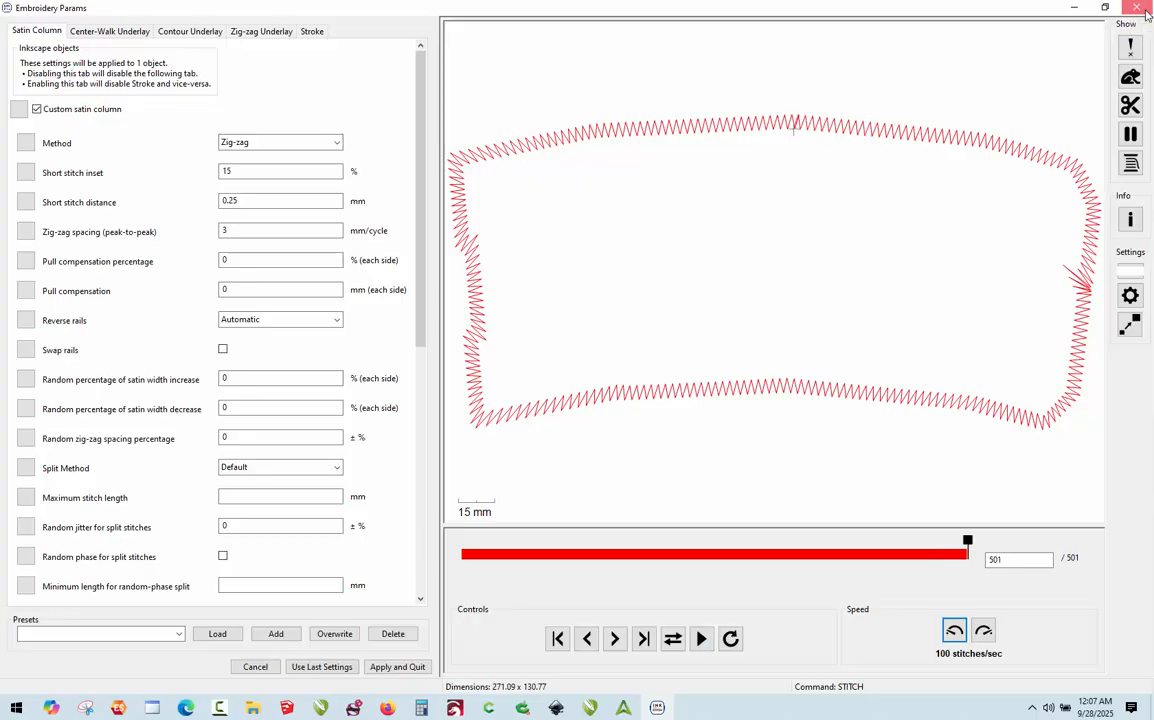
click(1145, 10)
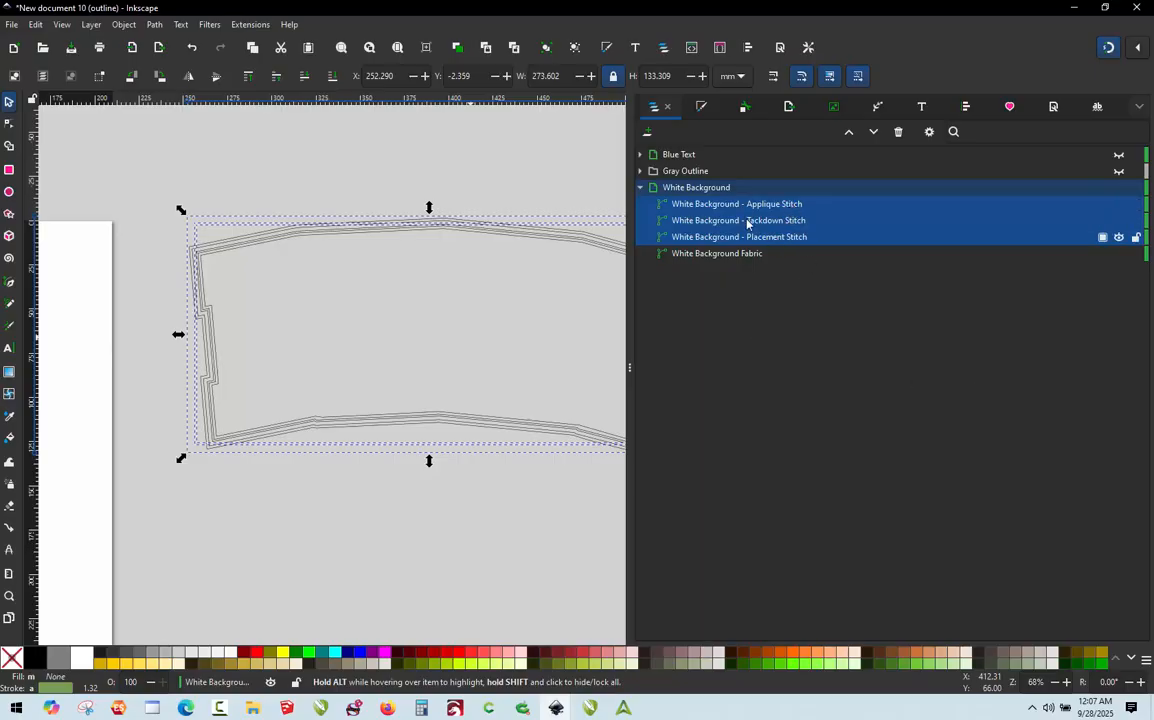
Simulate the White Background placement, tackdown and applique stitches together in Ink/Stitch, examine the satin edge, and close the simulation.
click(259, 24)
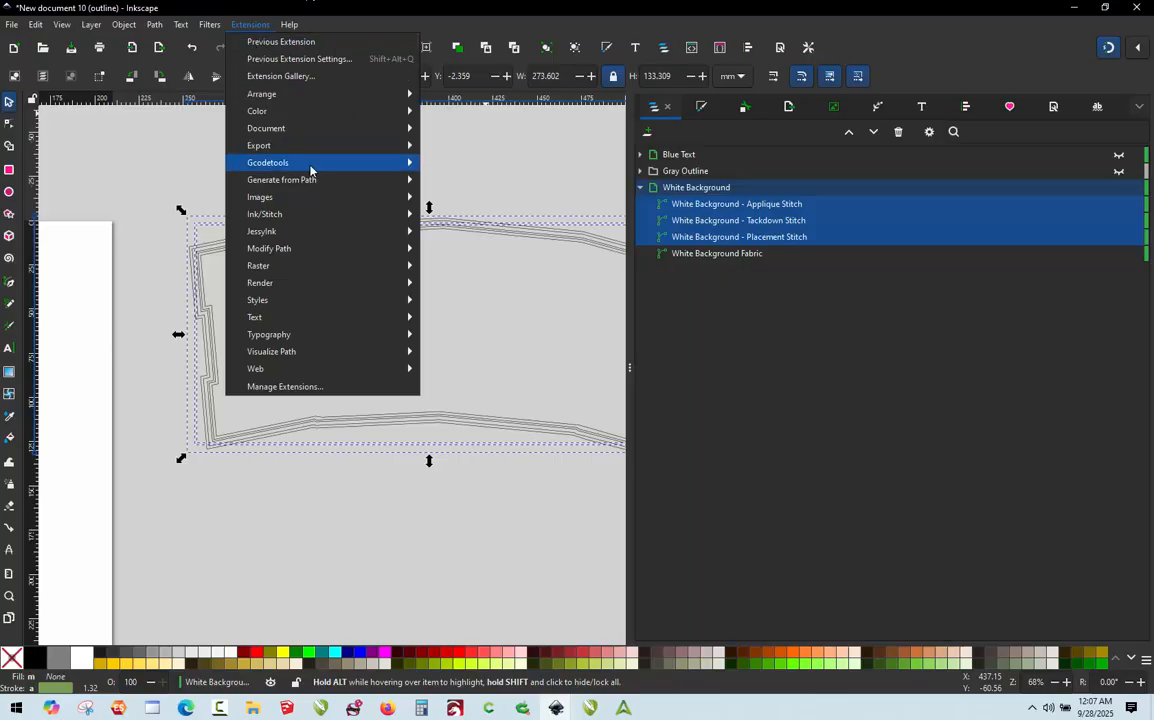
mouse_move(320, 219)
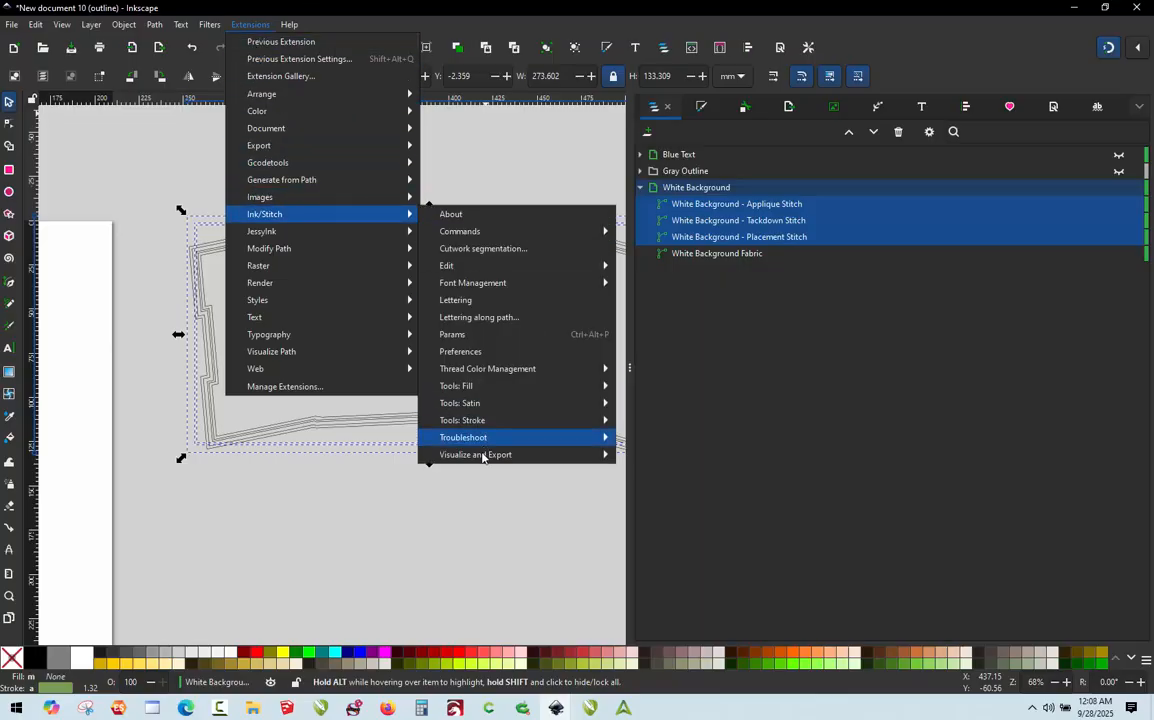
mouse_move(560, 455)
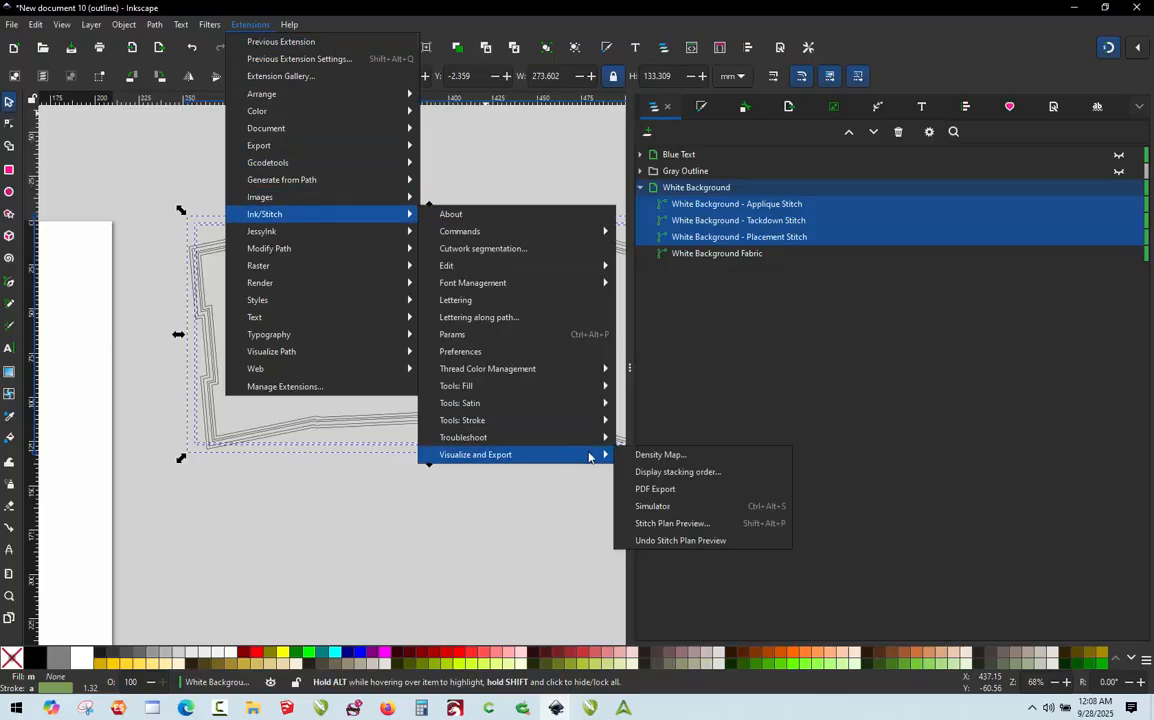
click(657, 508)
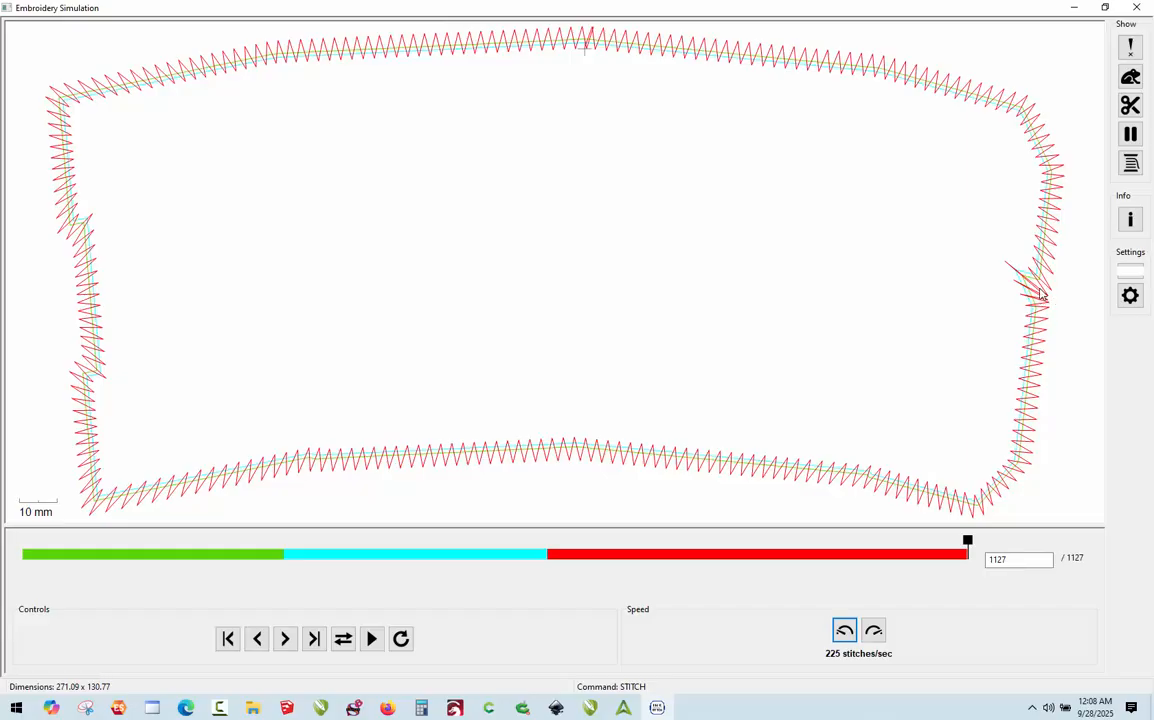
scroll(820, 75, up, 3)
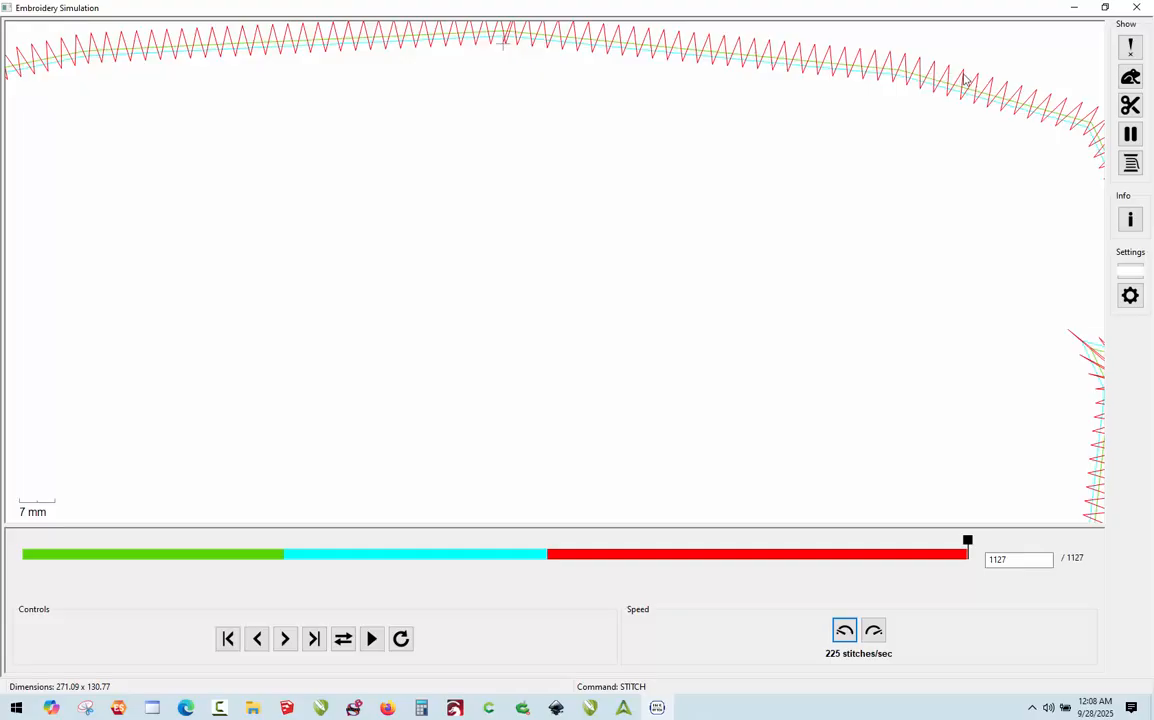
scroll(881, 122, down, 5)
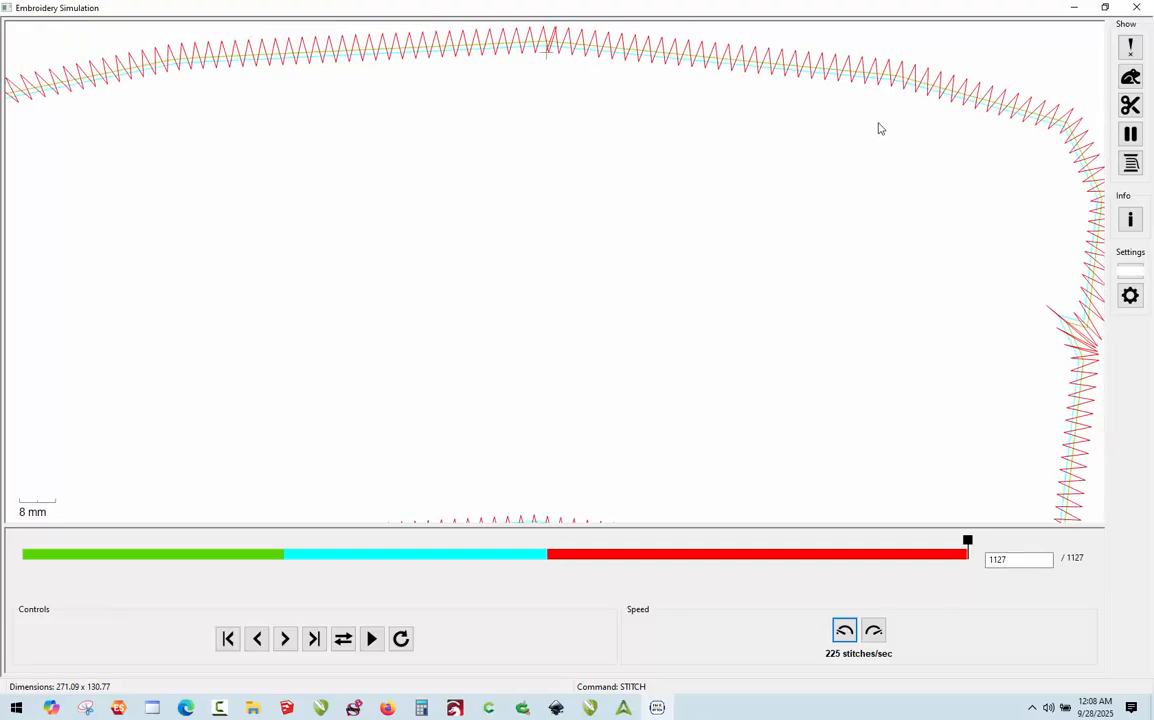
scroll(881, 128, down, 1)
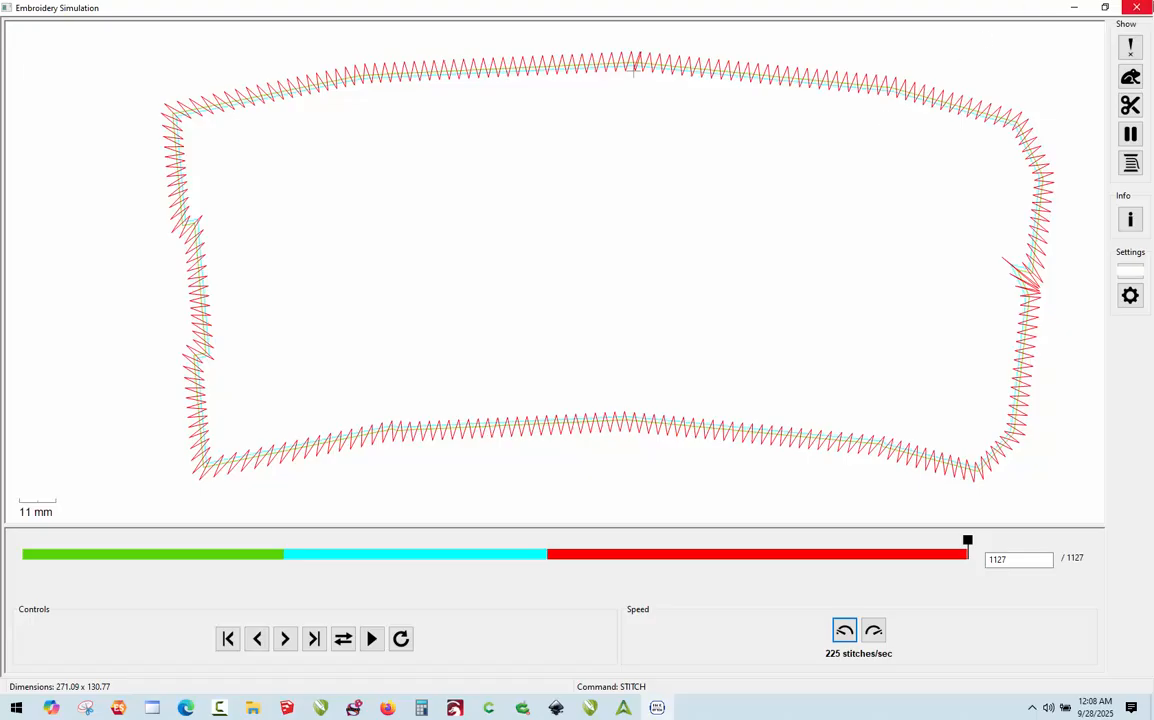
click(1136, 7)
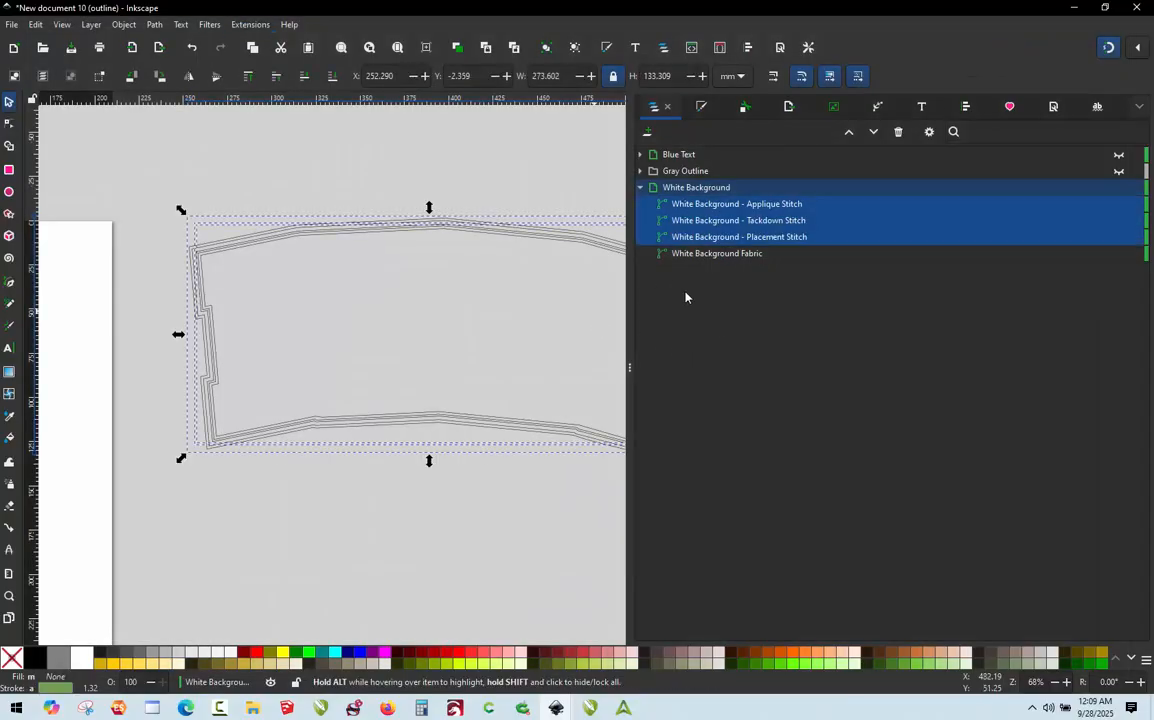
Hide the White Background layer.
click(1120, 187)
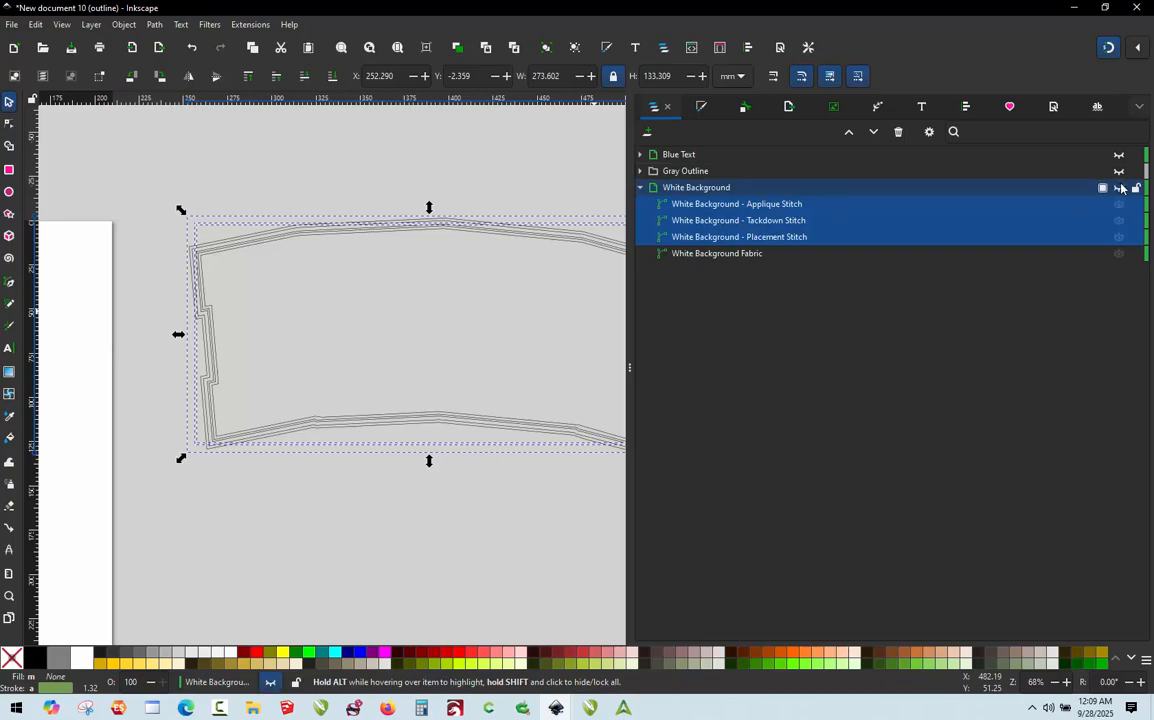
Make the Gray Outline group visible and enter it on the canvas.
click(688, 171)
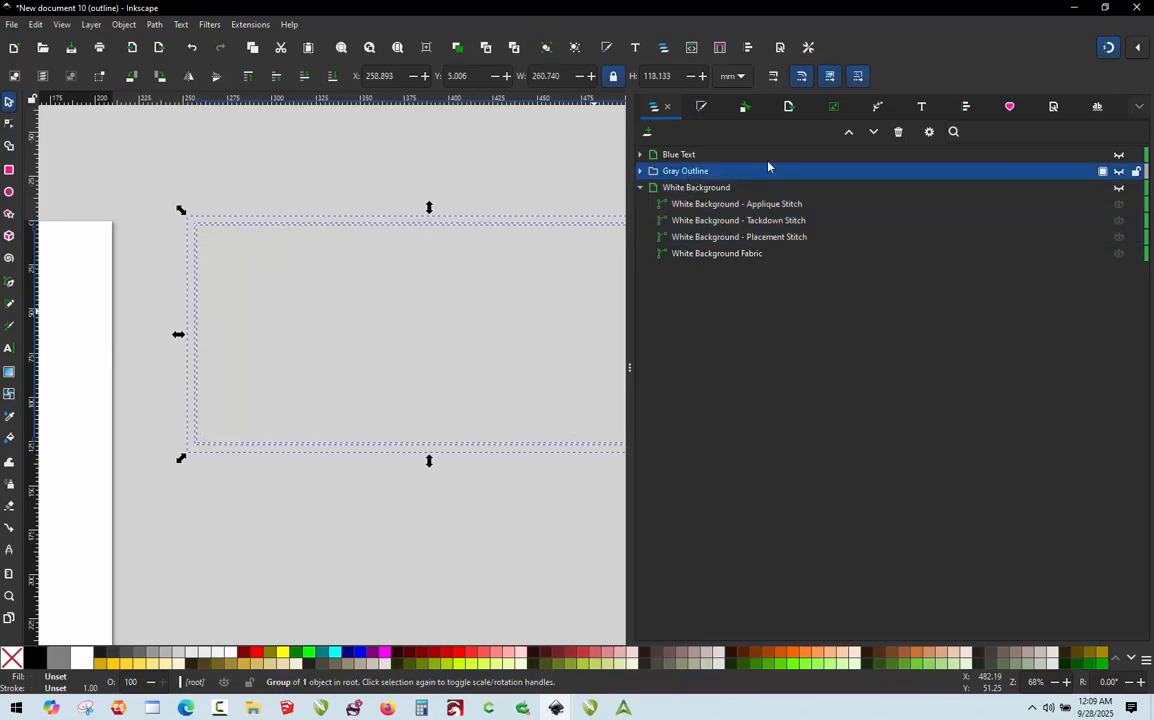
click(1119, 171)
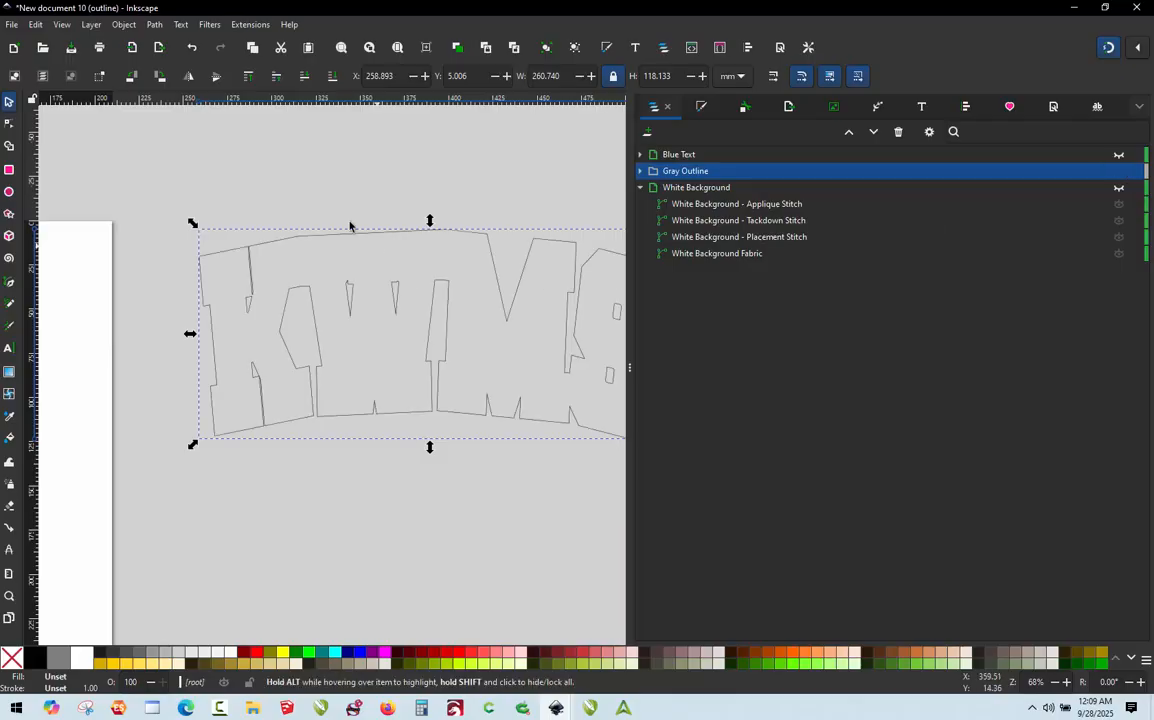
click(312, 198)
scroll(237, 304, down, 4)
scroll(343, 314, up, 3)
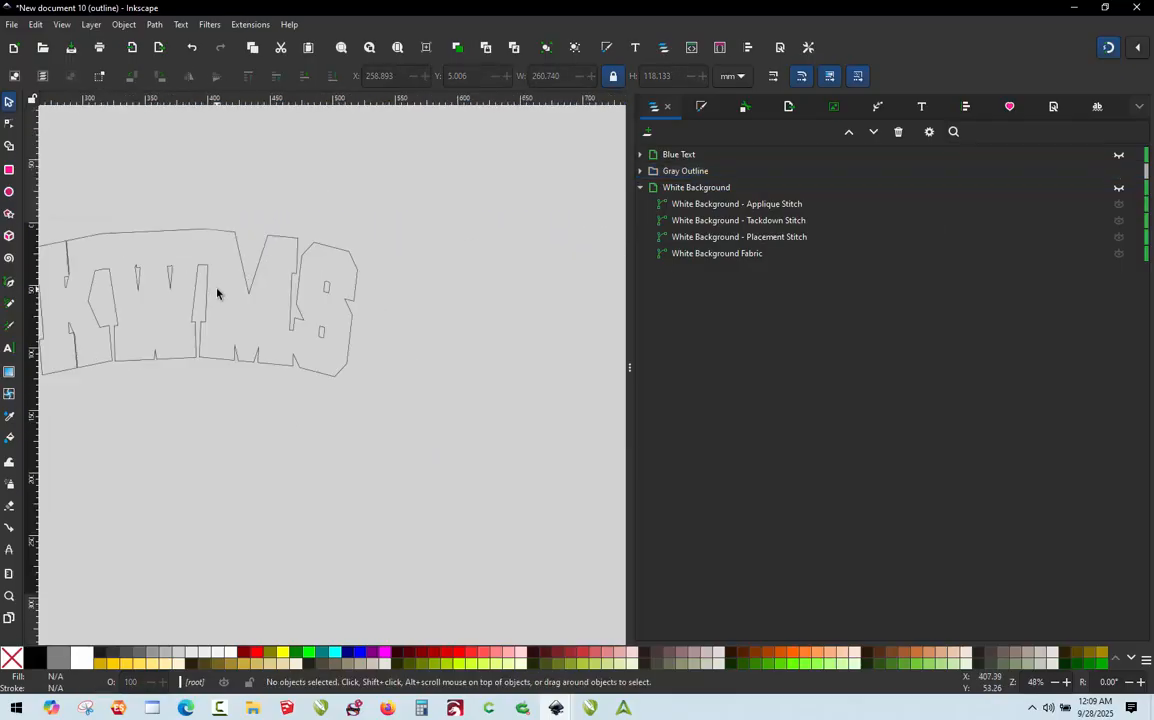
scroll(528, 319, down, 2)
scroll(414, 313, up, 4)
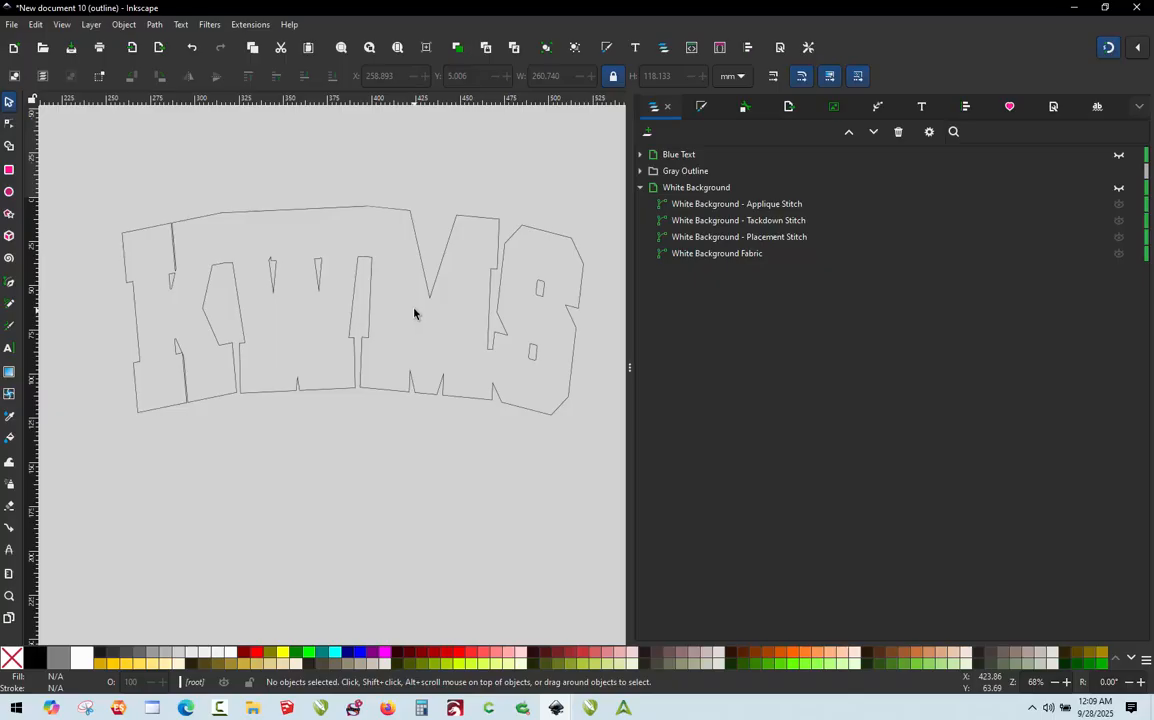
click(277, 268)
double_click(277, 268)
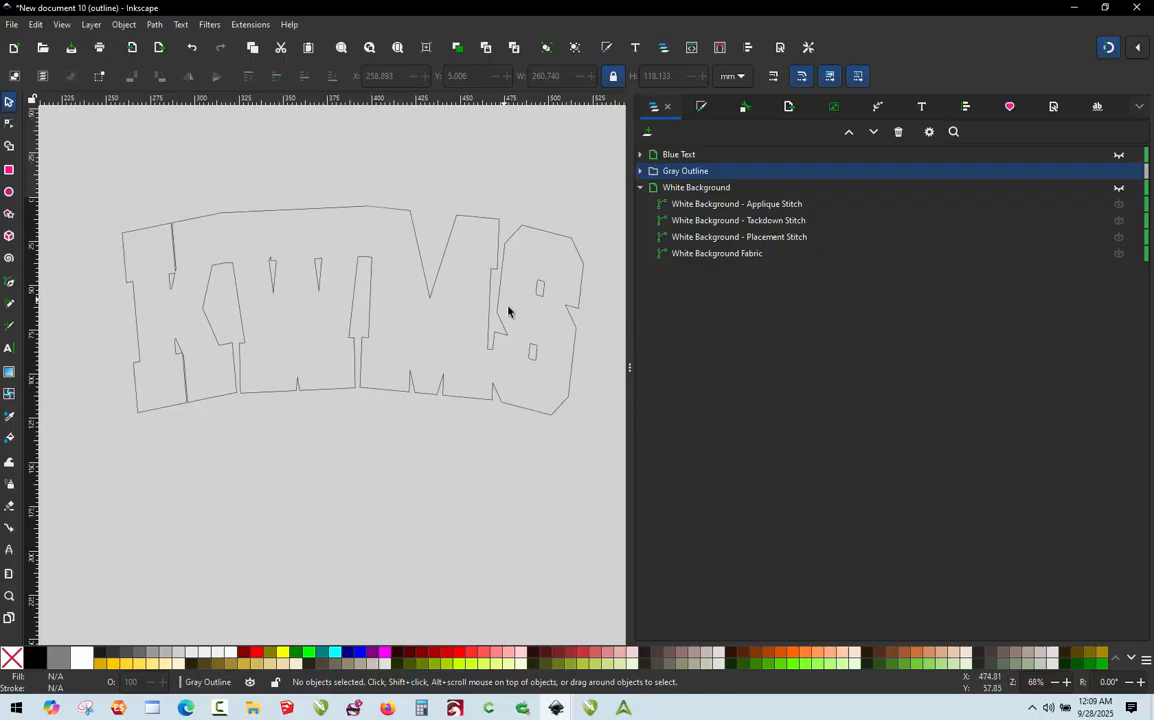
Examine the Gray Outline Fabric path up close and as a whole, including its narrow notches and inner cutouts.
ctrl+scroll(428, 278, up, 3)
ctrl+scroll(428, 278, down, 4)
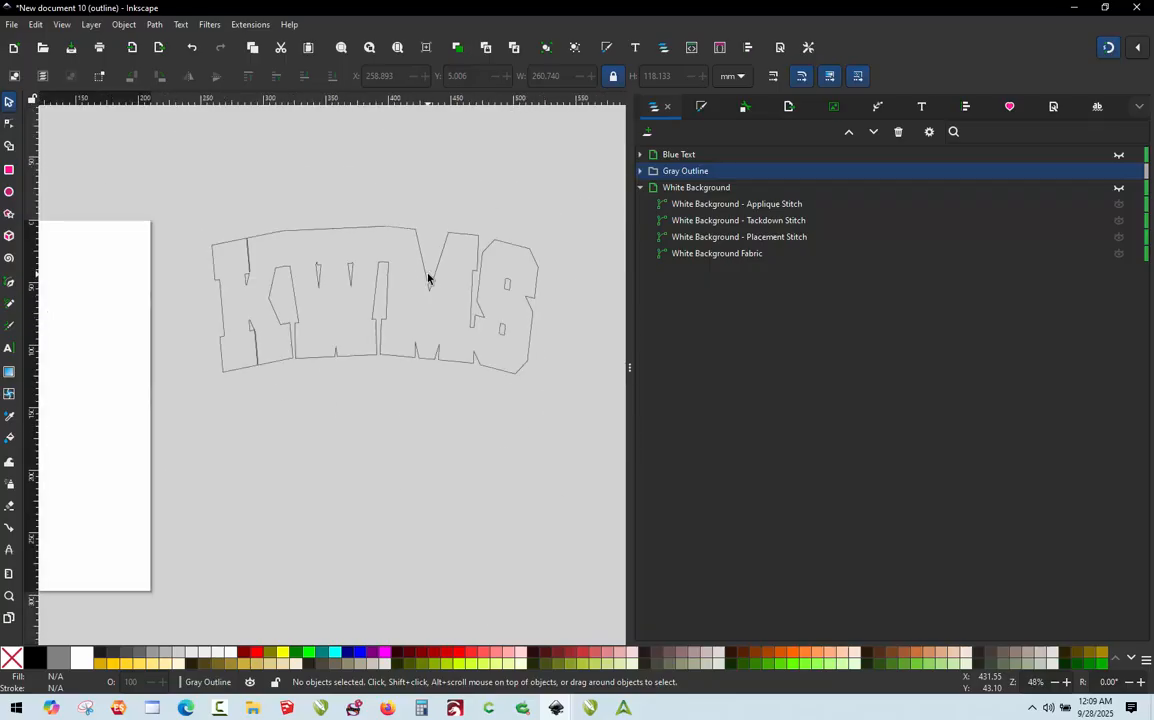
ctrl+scroll(428, 278, up, 2)
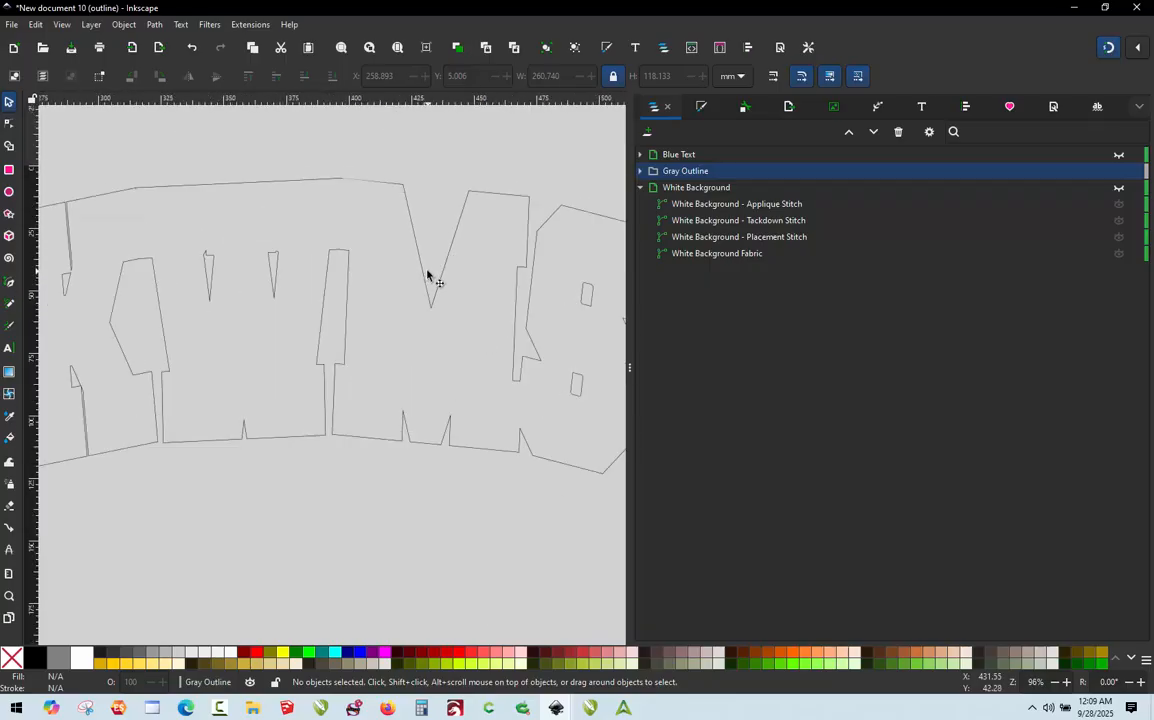
click(419, 270)
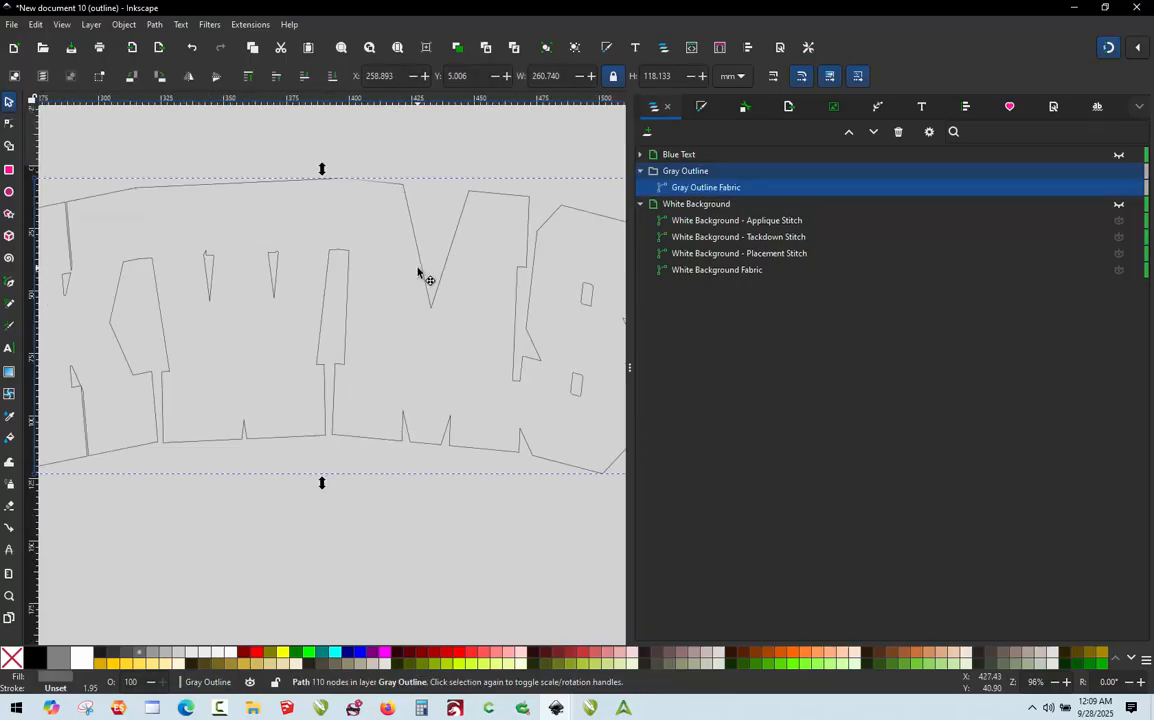
click(450, 163)
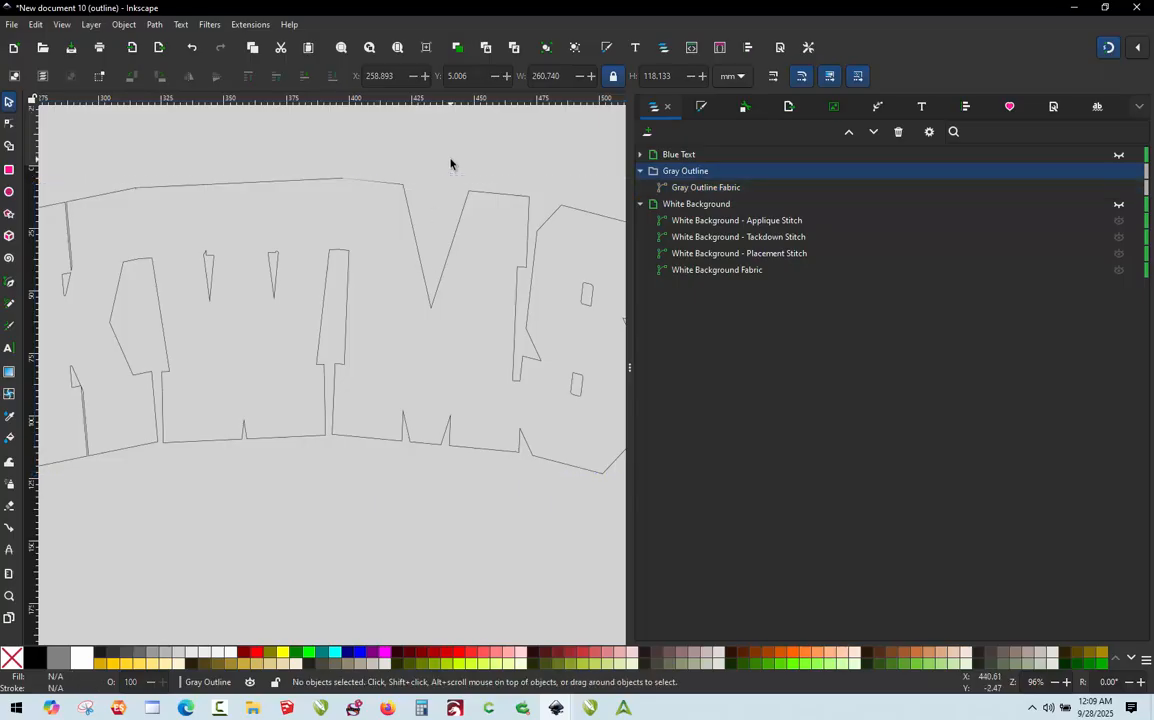
ctrl+scroll(450, 163, down, 3)
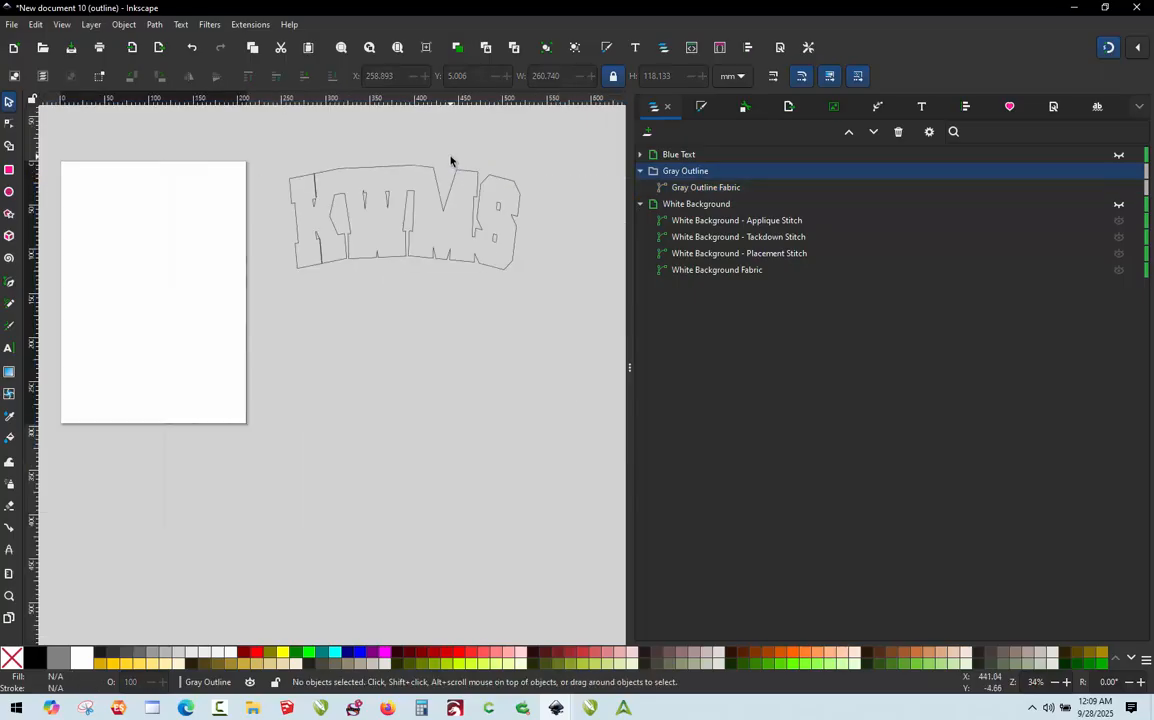
ctrl+scroll(450, 160, up, 3)
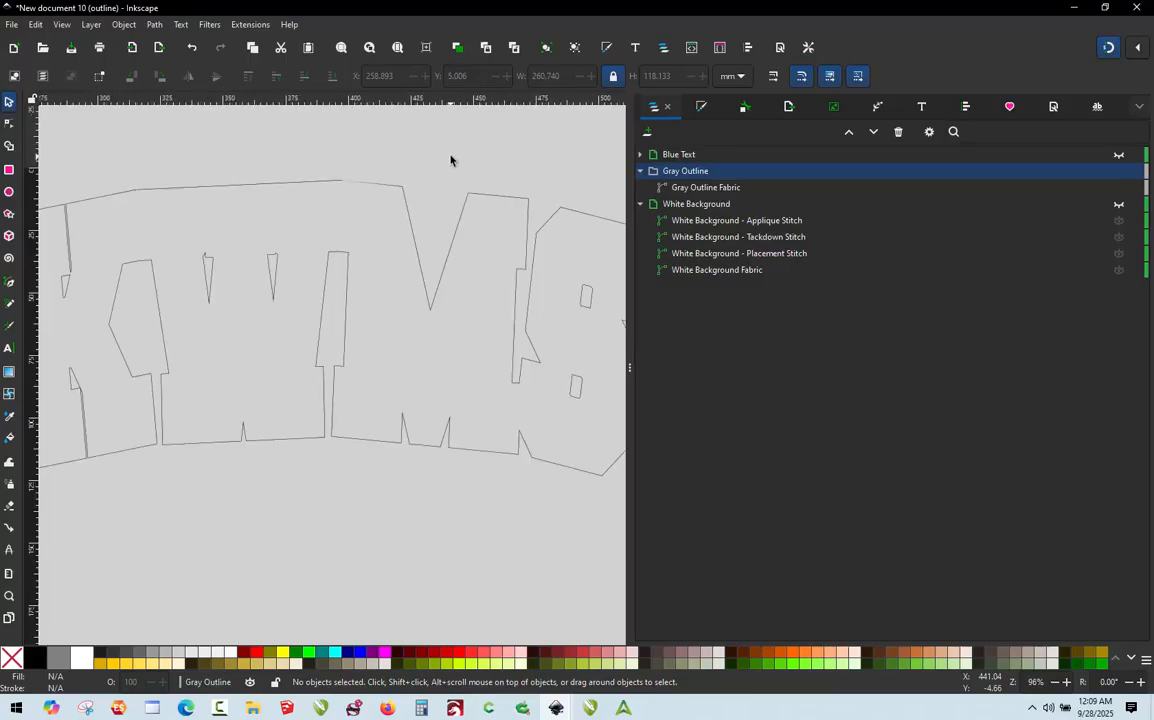
ctrl+scroll(450, 160, down, 1)
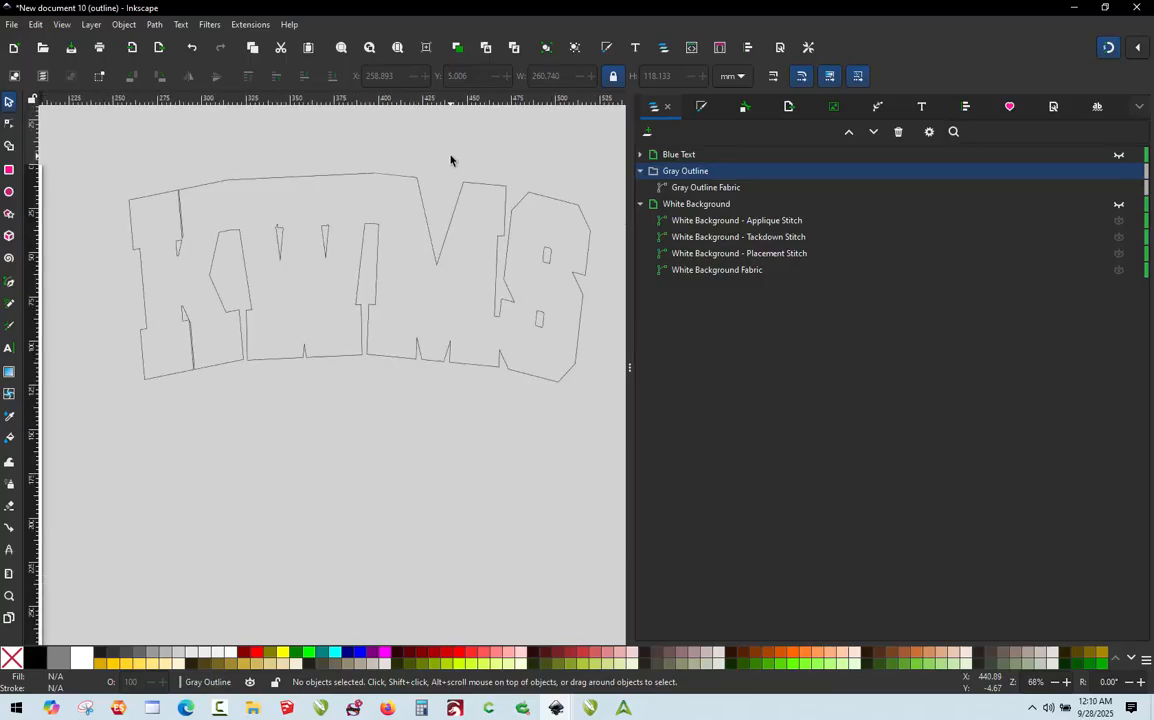